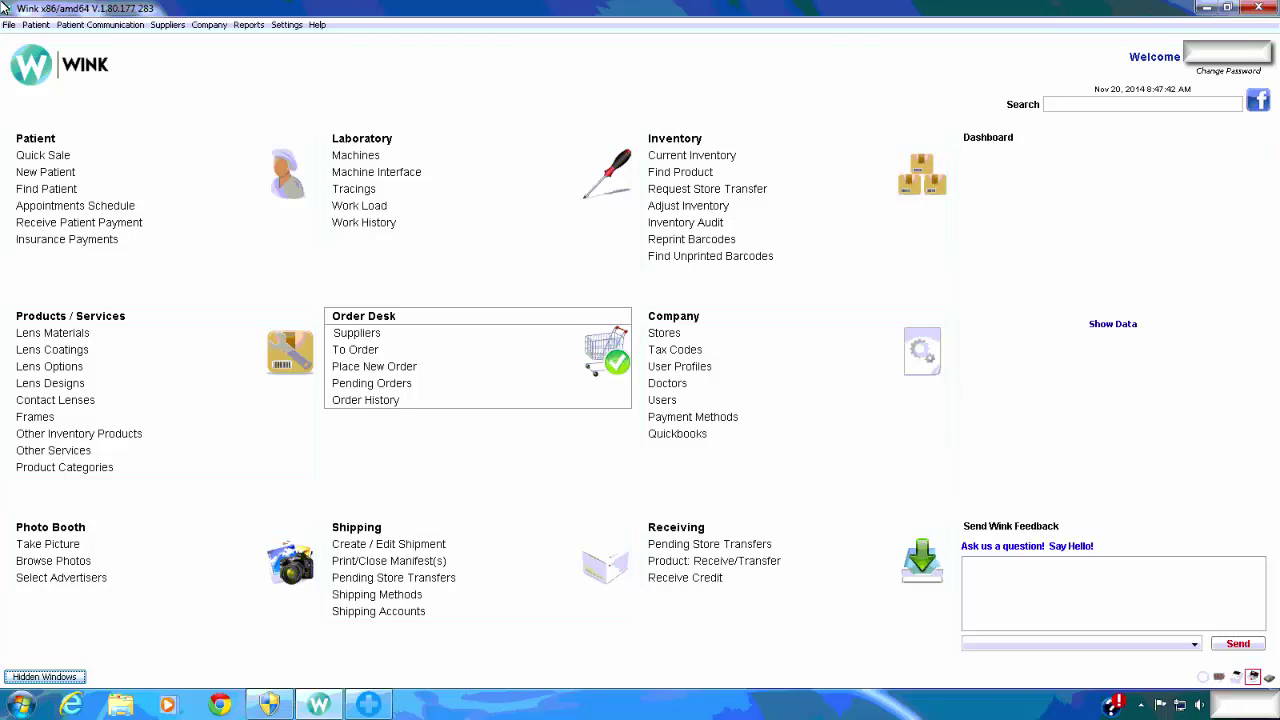
Browse the suppliers list and open the Blue Cross Blue Shield supplier's details.
left_click(355, 333)
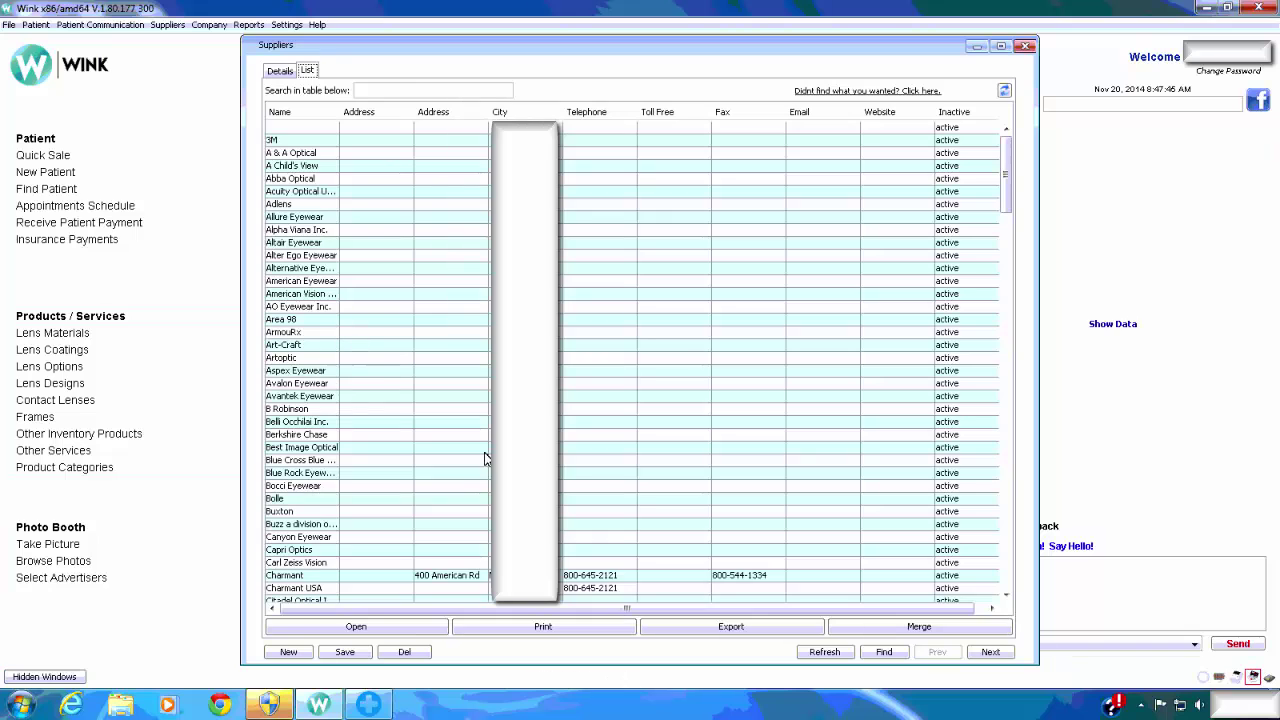
scroll(370, 310, "down", 6)
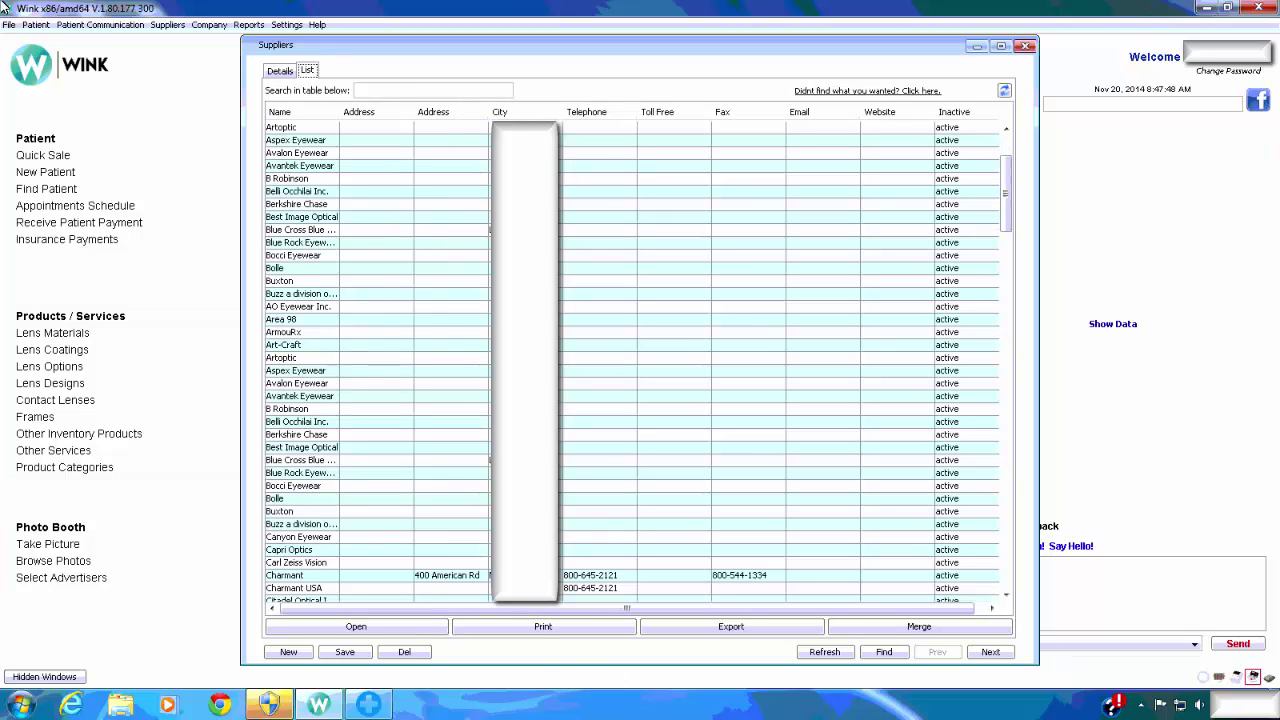
scroll(638, 363, "down", 20)
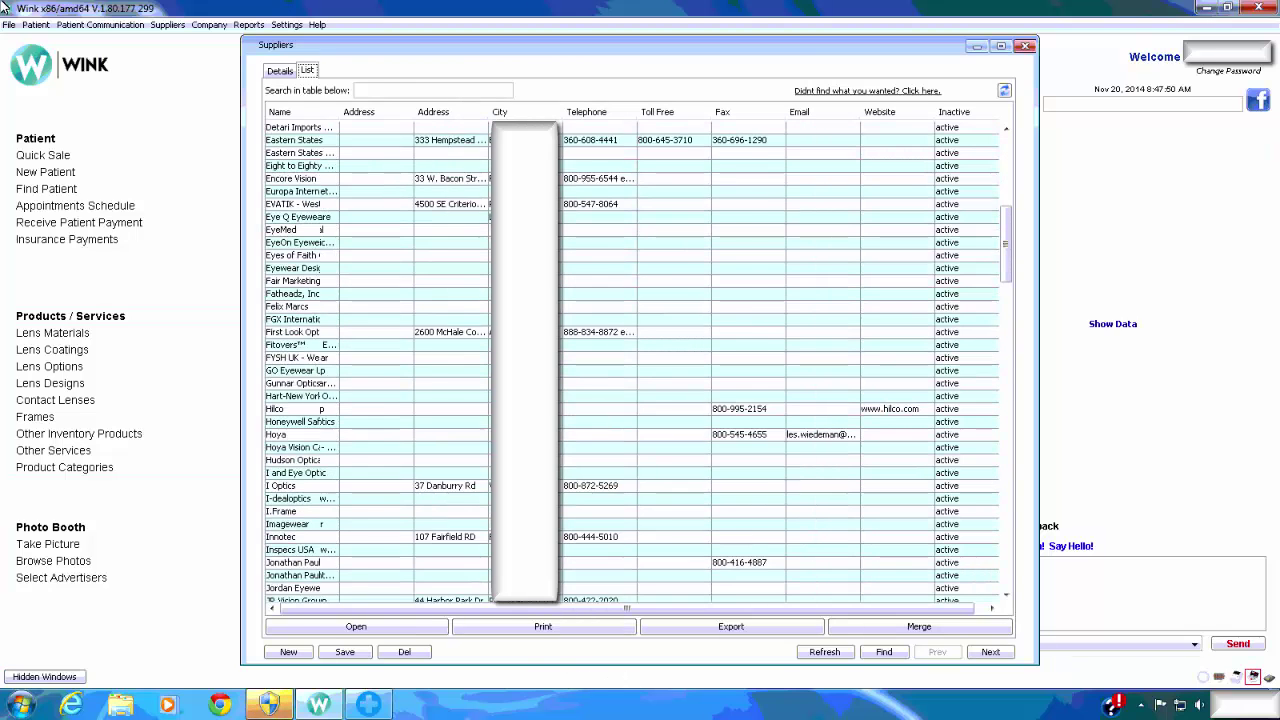
scroll(638, 363, "down", 13)
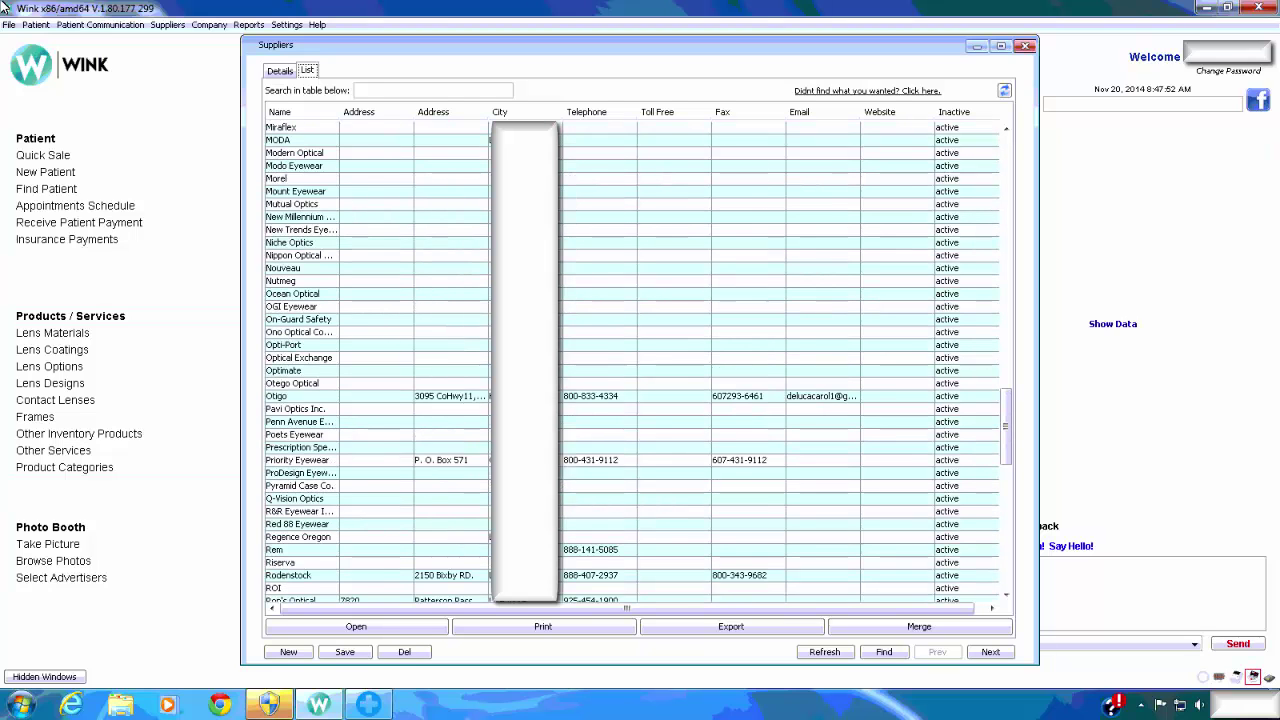
scroll(638, 363, "up", 20)
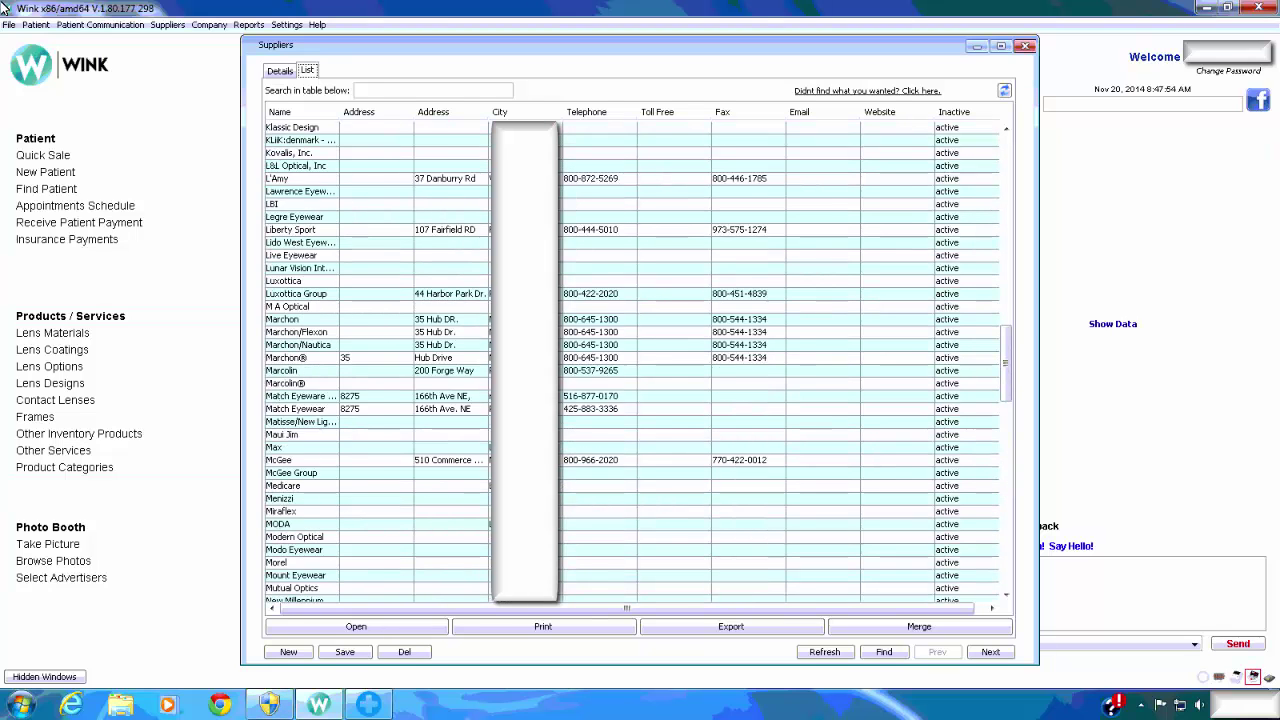
scroll(638, 363, "up", 8)
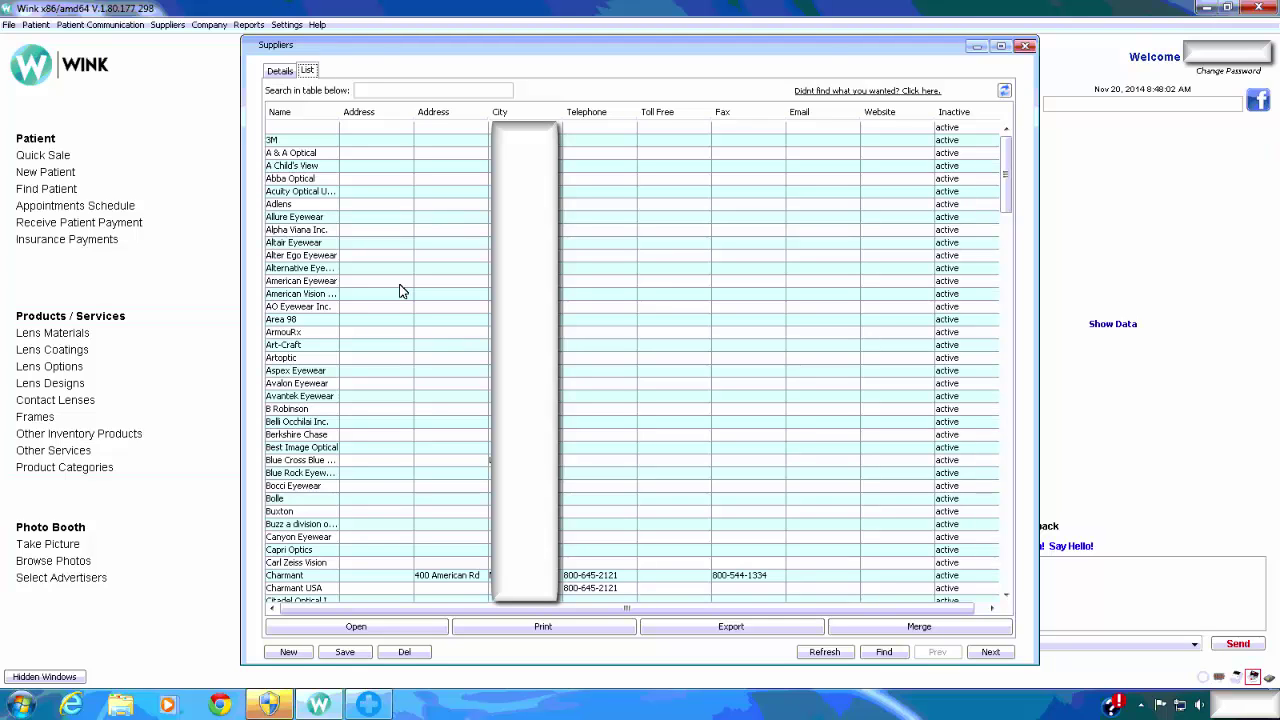
left_click(310, 462)
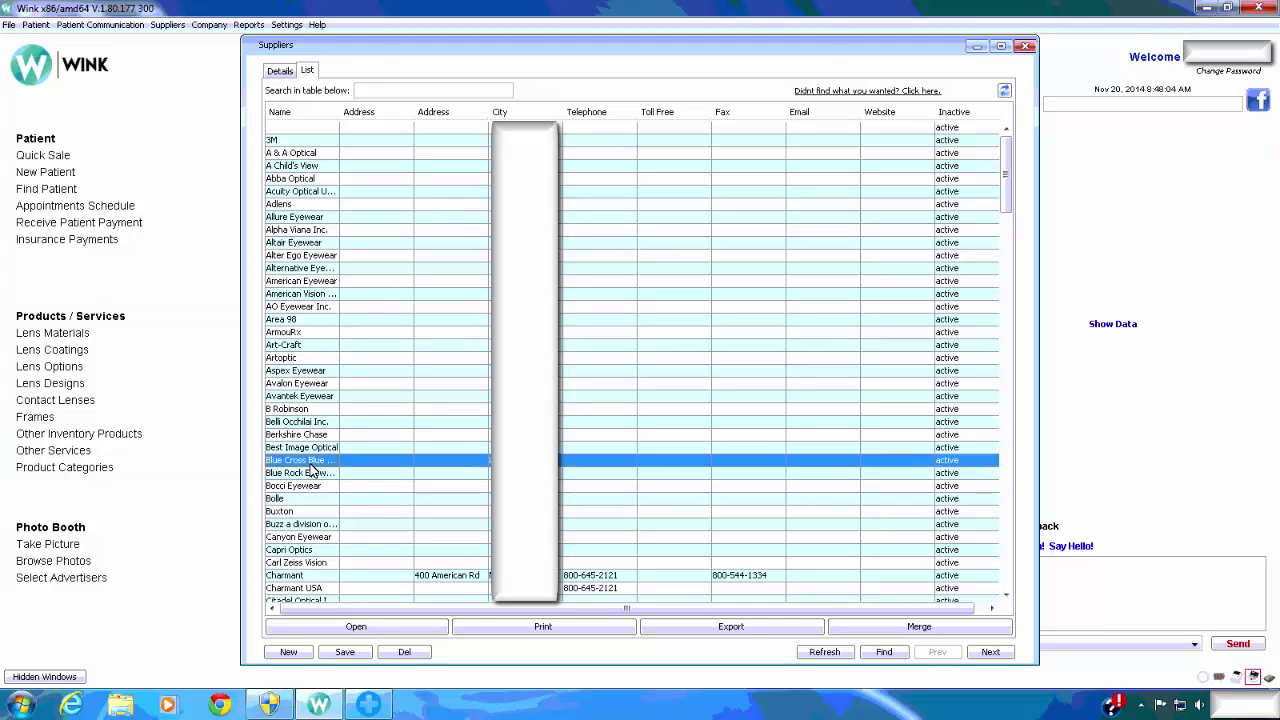
double_click(322, 466)
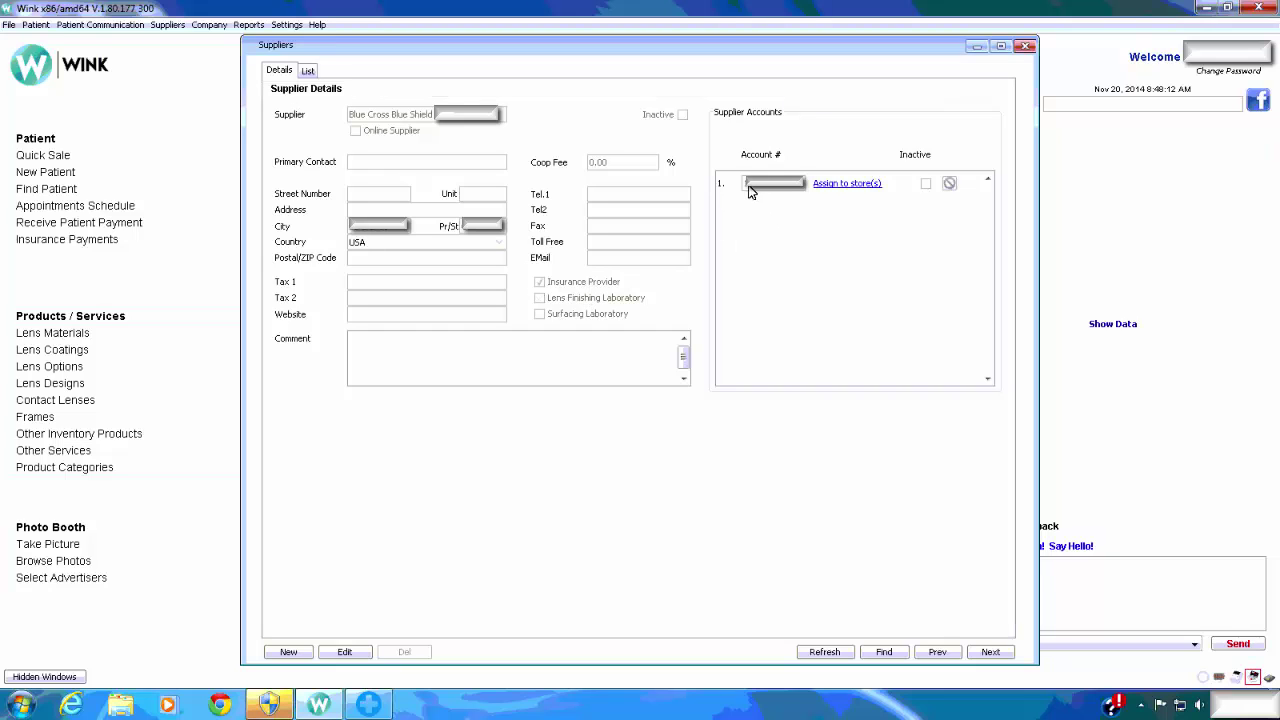
Review the store assignments of the Blue Cross Blue Shield account, then close them without applying changes.
left_click(842, 186)
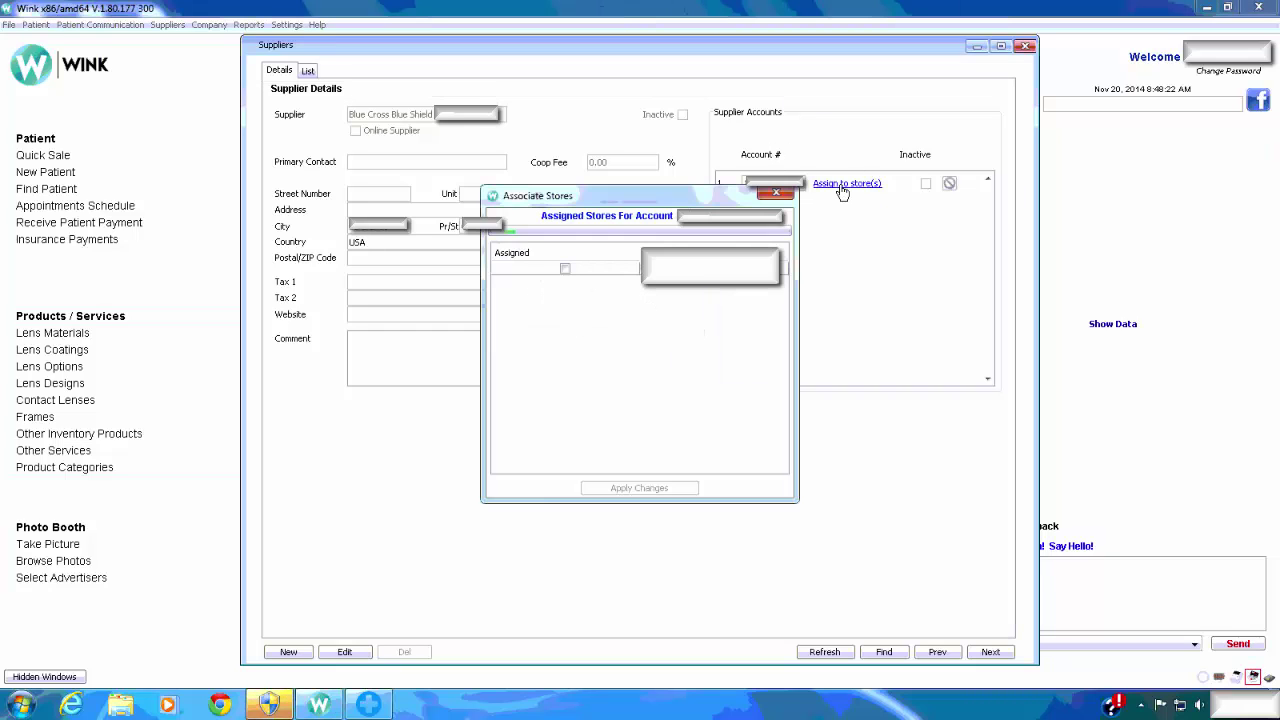
left_click(565, 256)
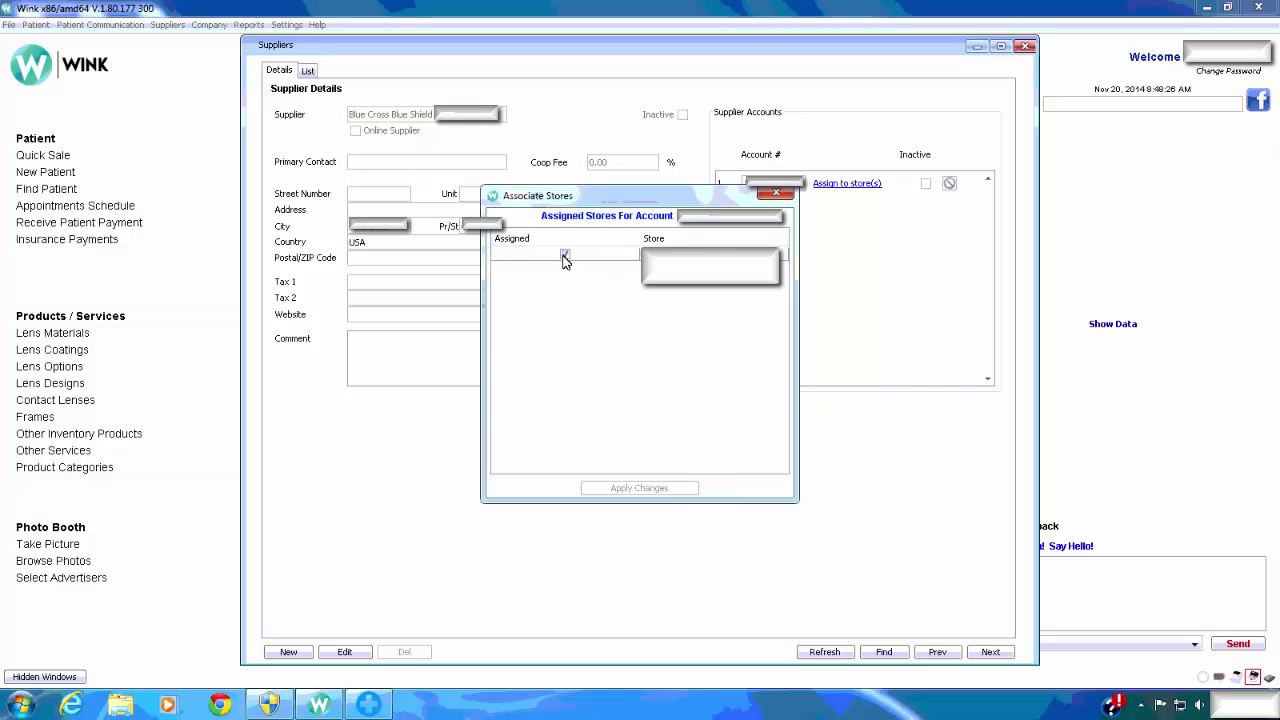
left_click(565, 256)
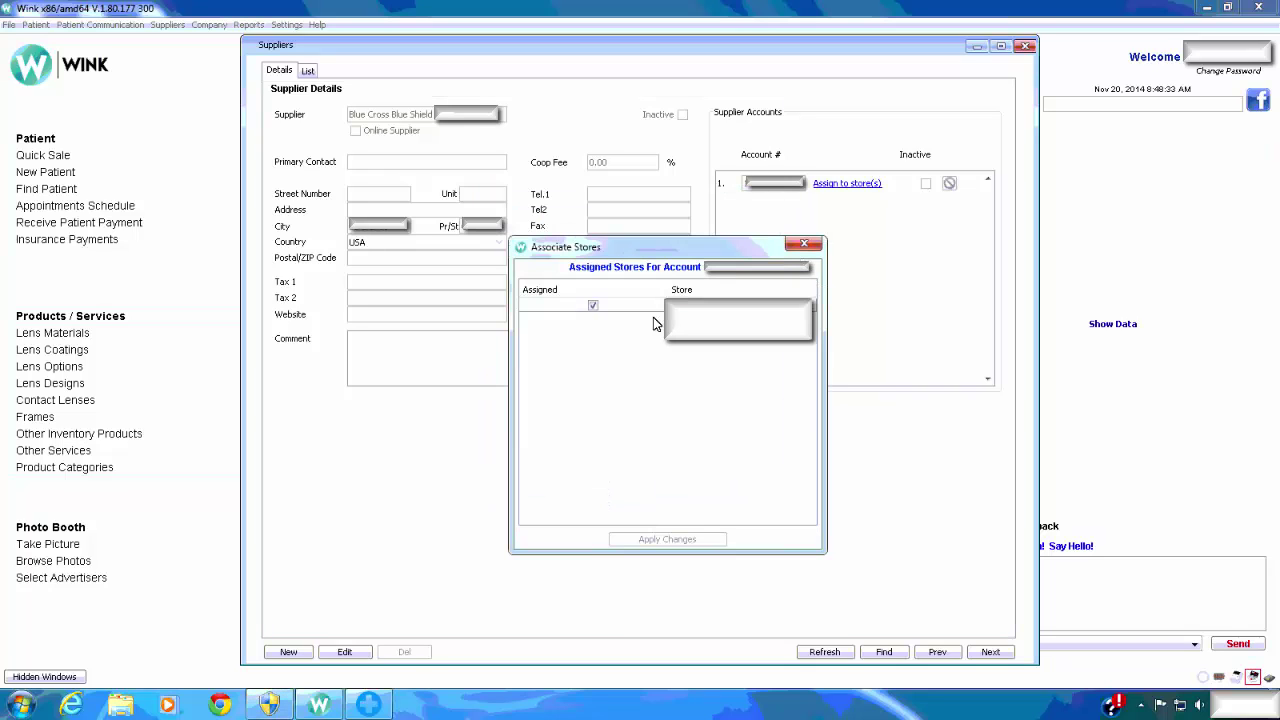
left_click(805, 246)
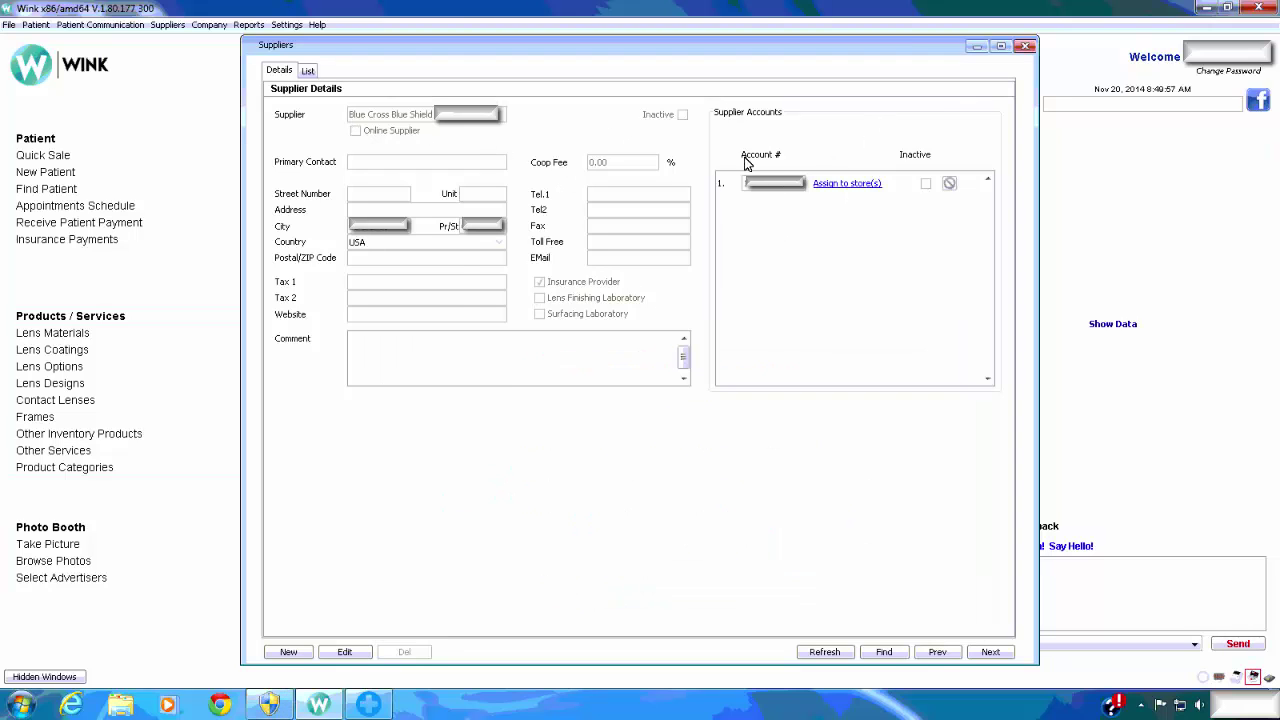
Edit the Blue Cross Blue Shield supplier's account number to "default" and close the record without saving the changes.
left_click(344, 652)
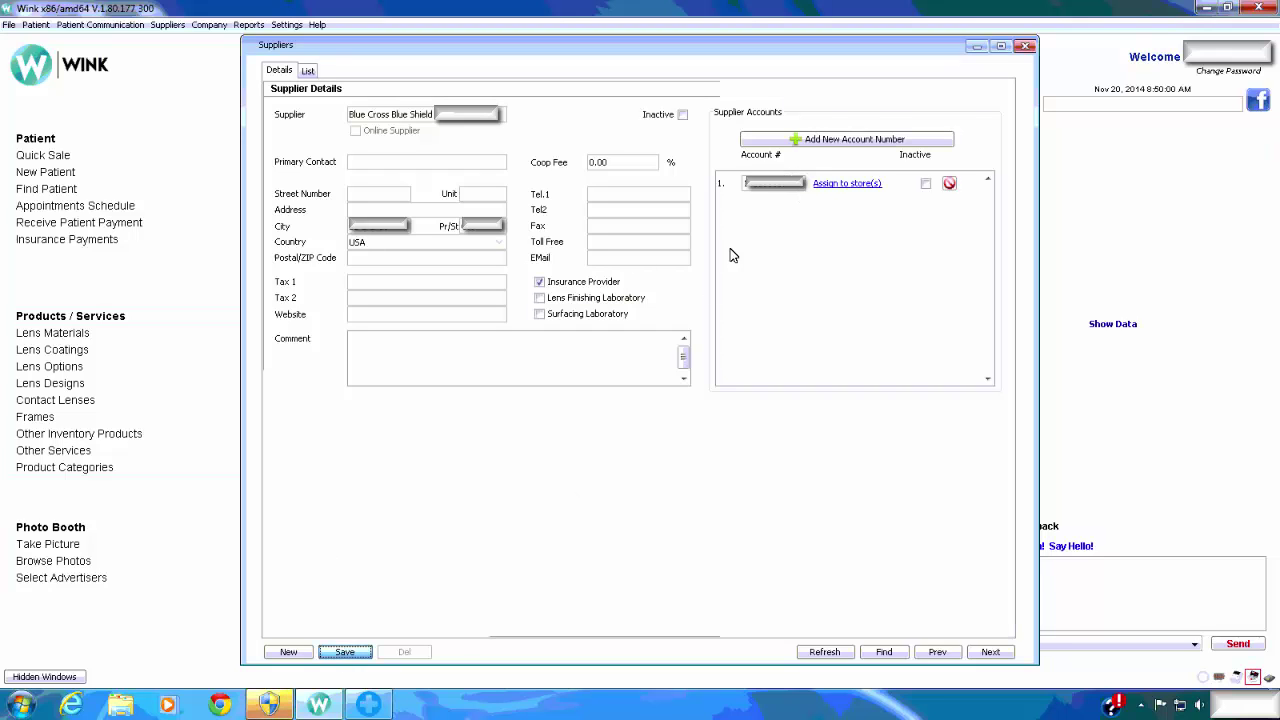
left_click(781, 180)
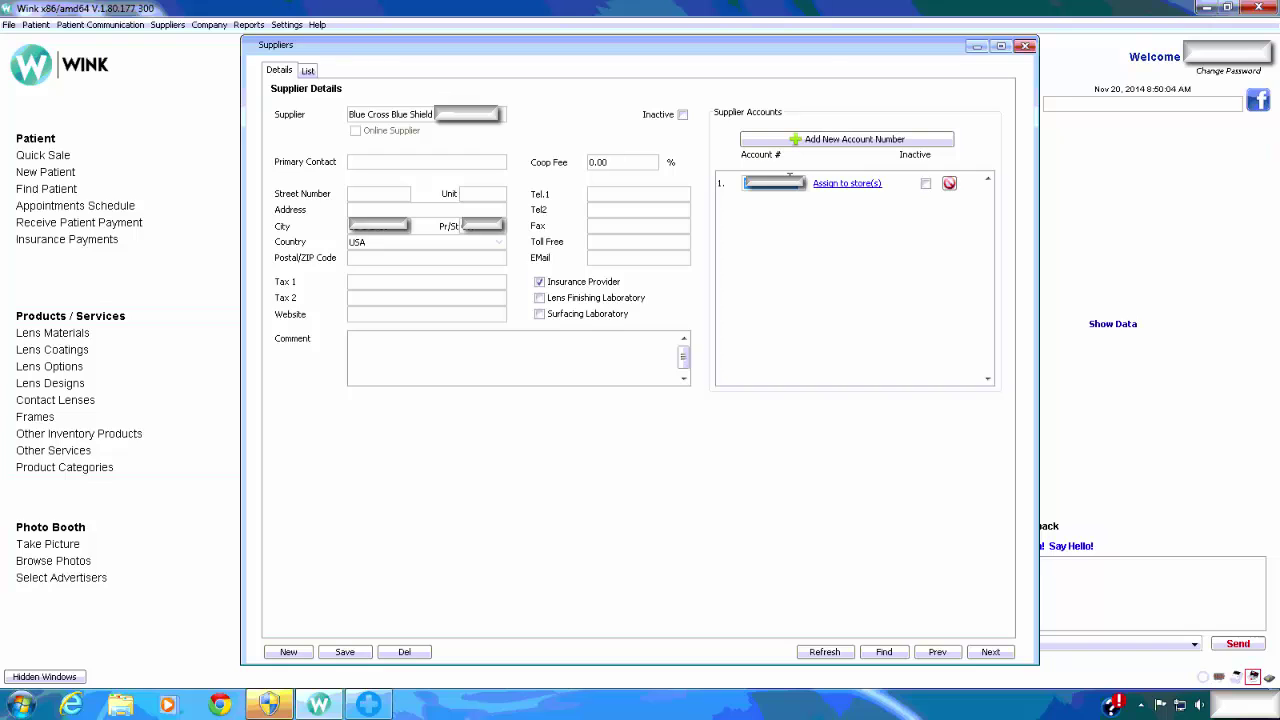
type("default")
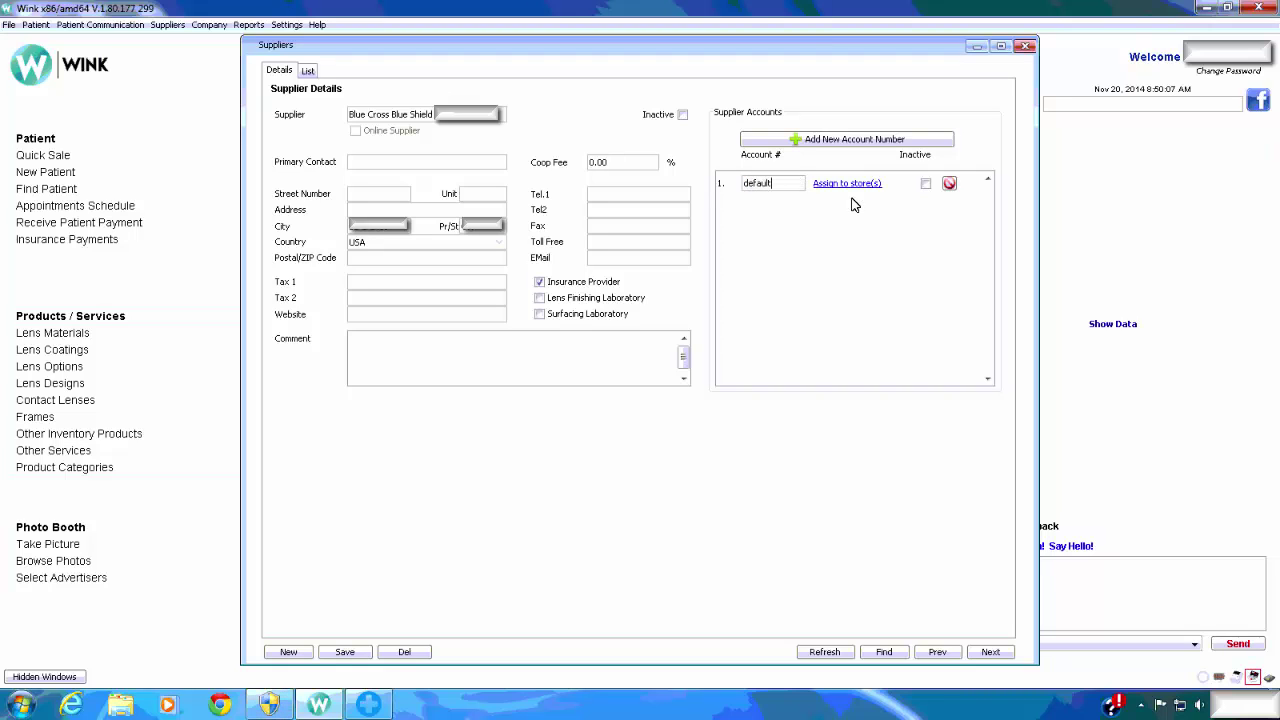
left_click(1024, 48)
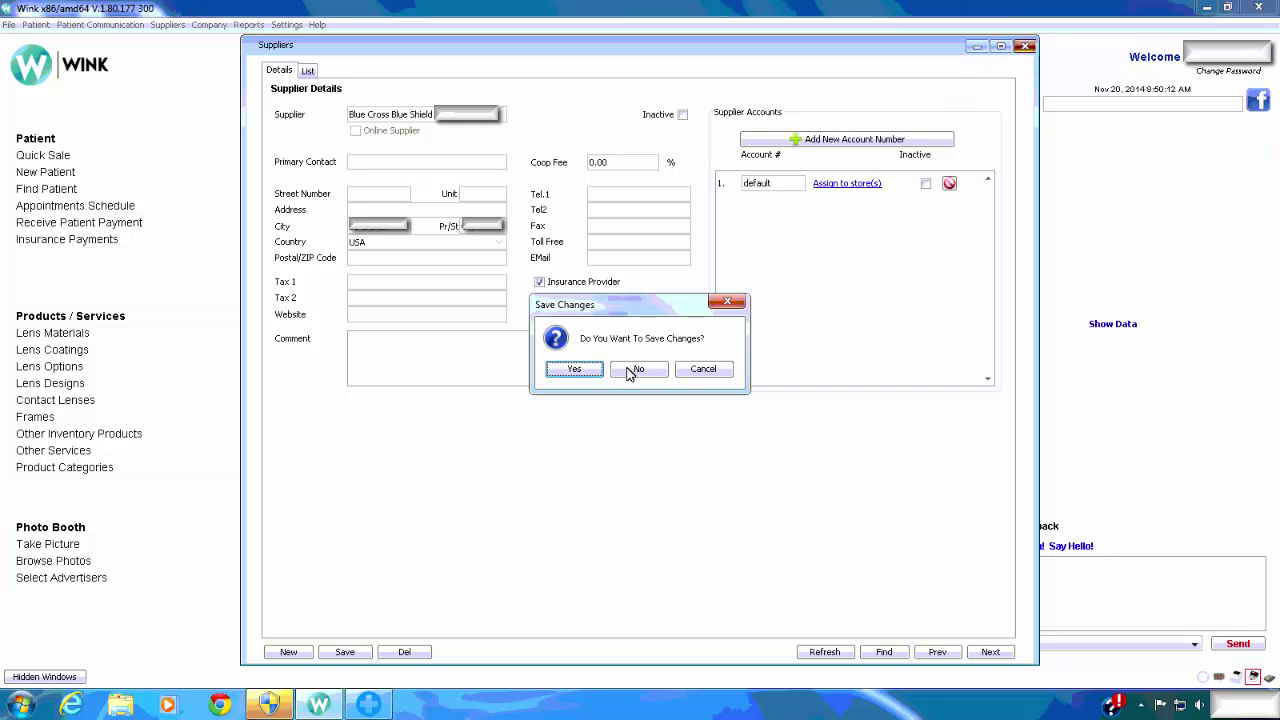
left_click(630, 370)
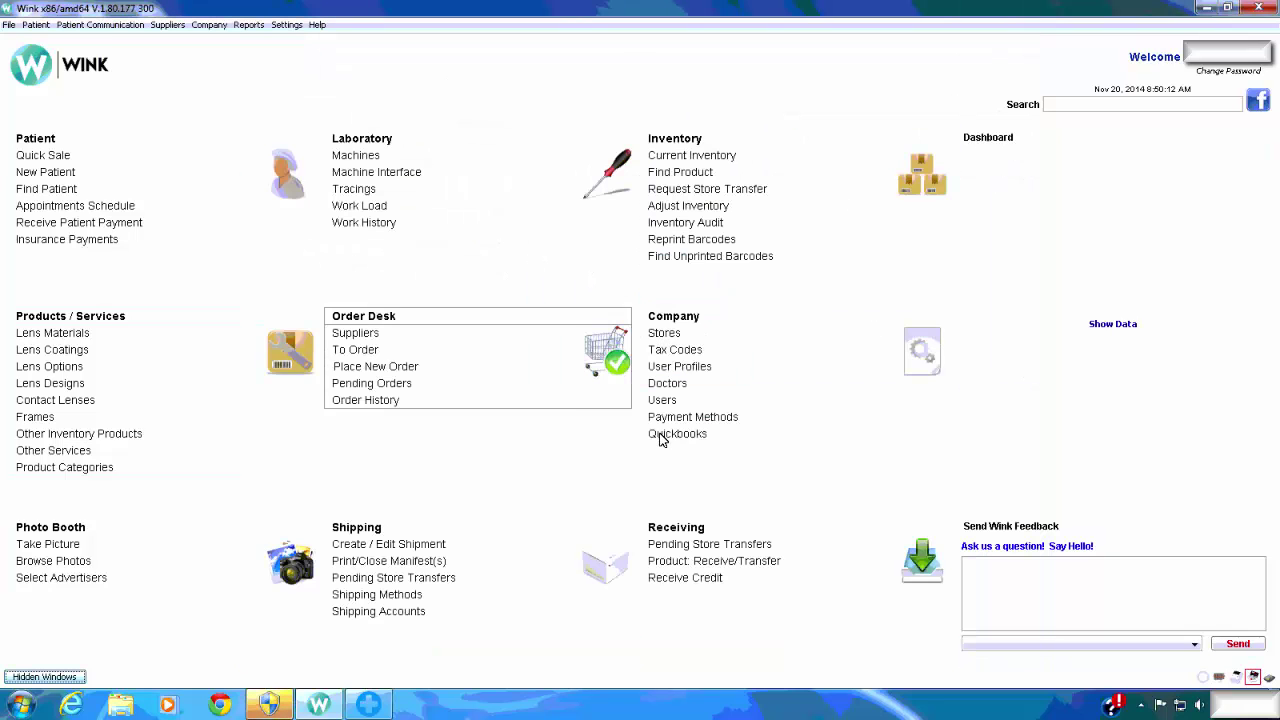
Reopen the suppliers list and open the MODA supplier's details.
left_click(355, 335)
left_click(294, 399)
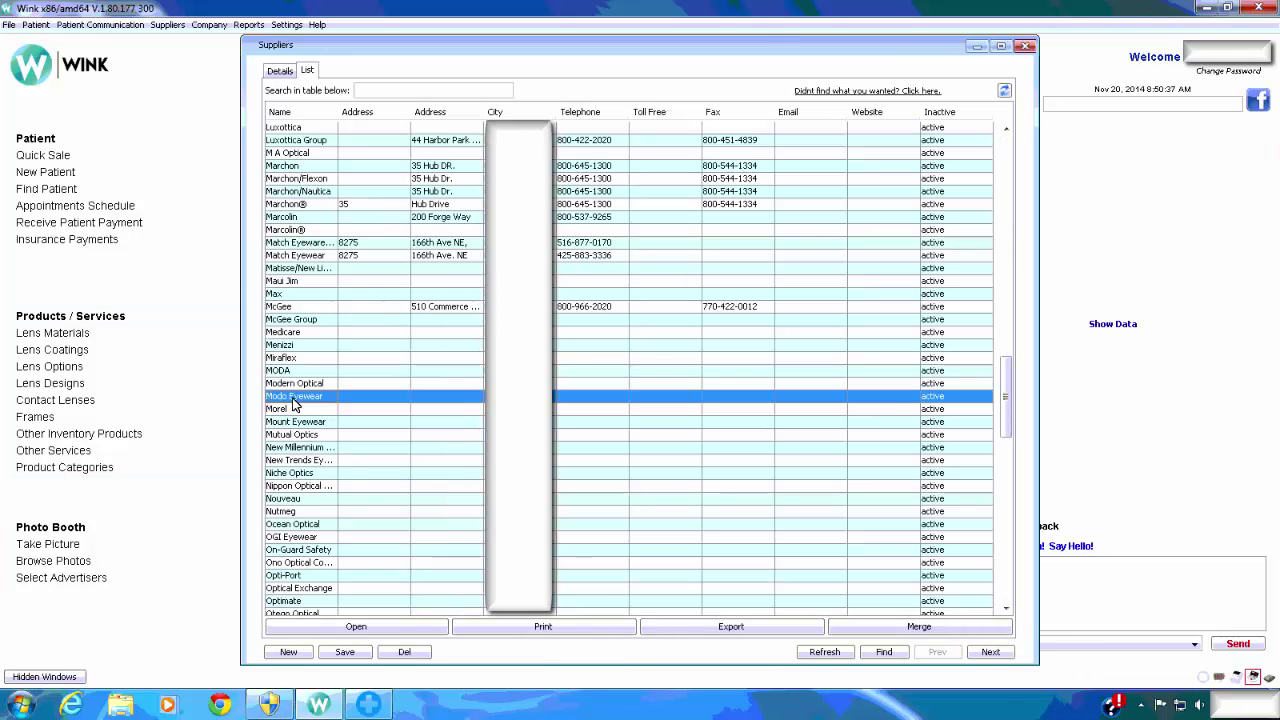
left_click(296, 369)
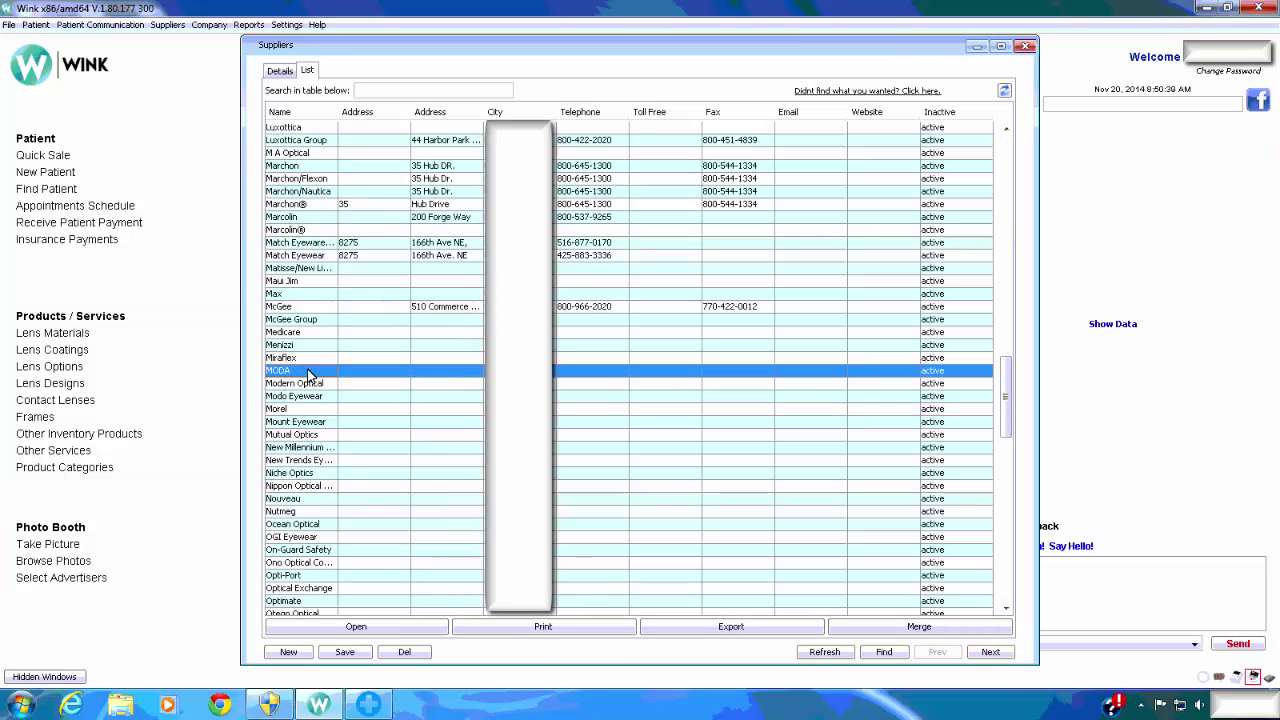
double_click(308, 372)
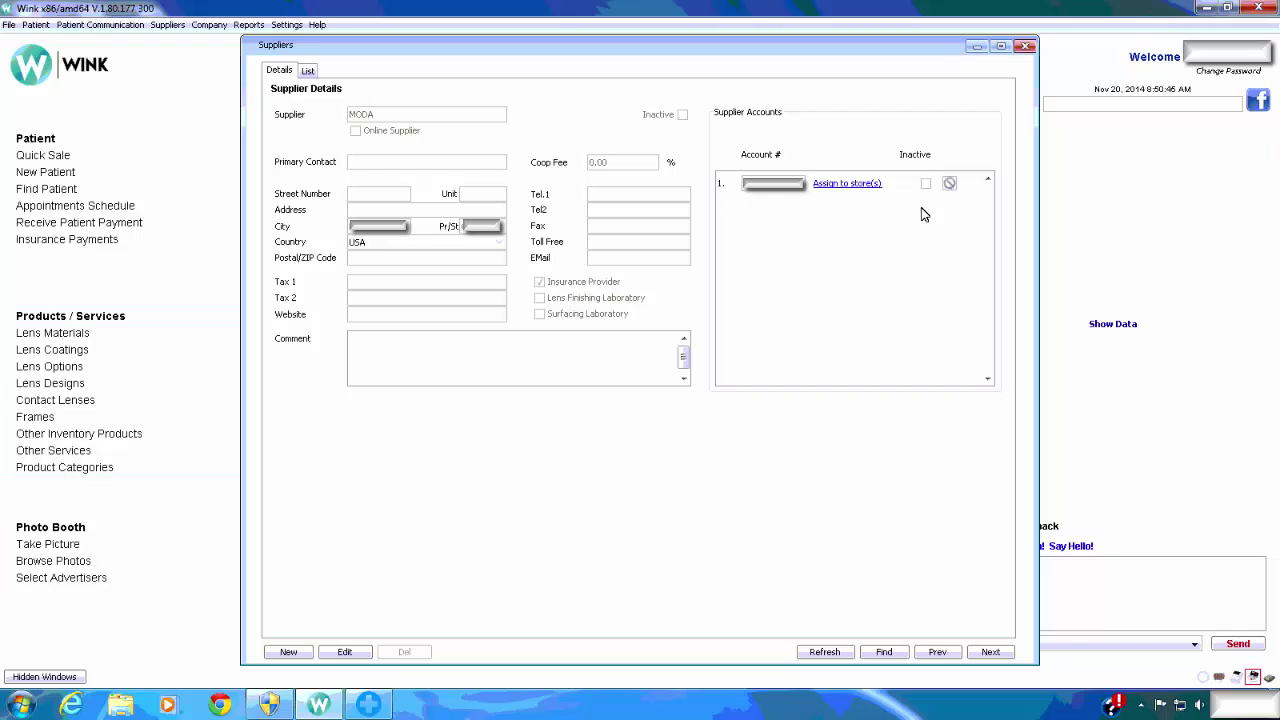
Review the store assignments of the MODA supplier's account and close them.
left_click(848, 184)
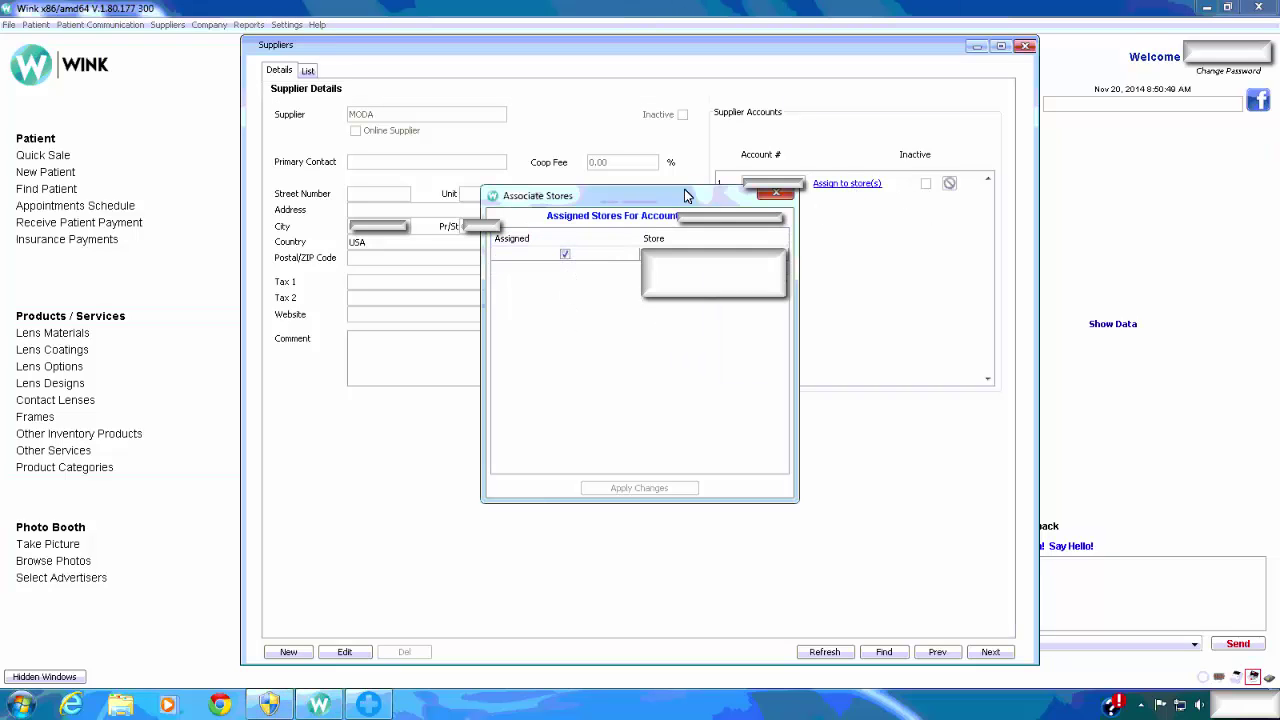
left_click_drag(684, 195, 776, 273)
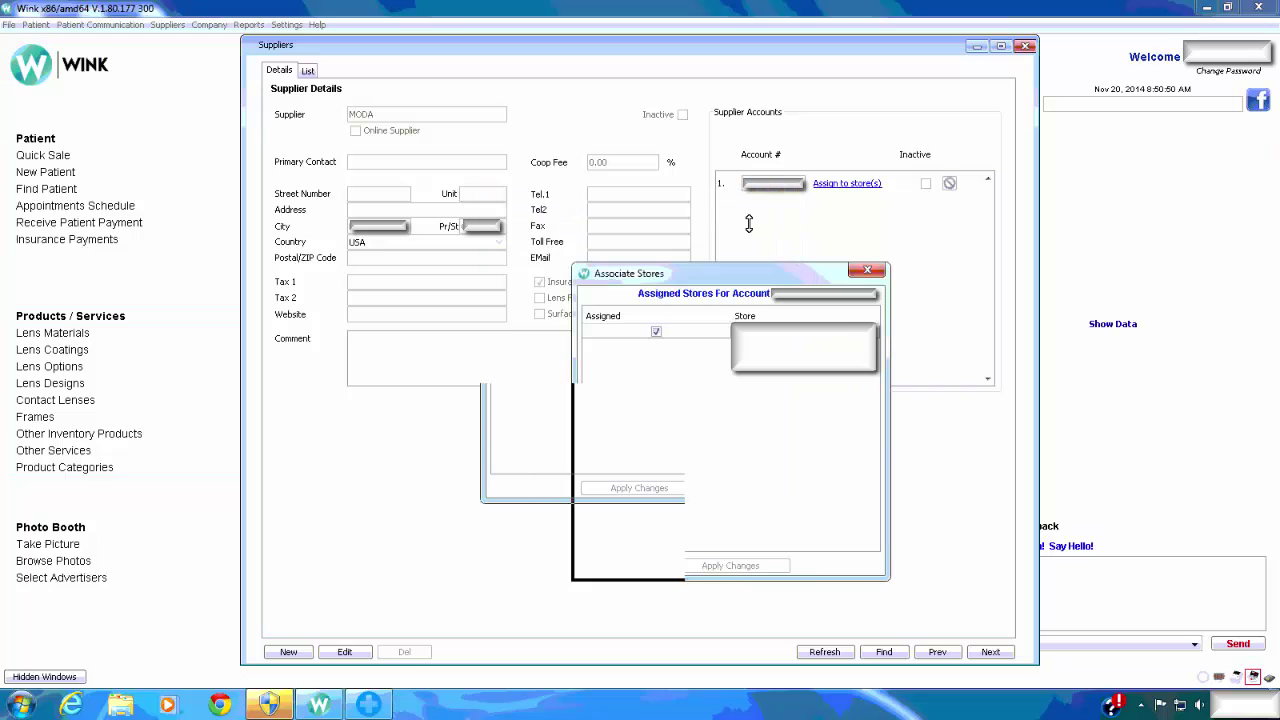
left_click(866, 271)
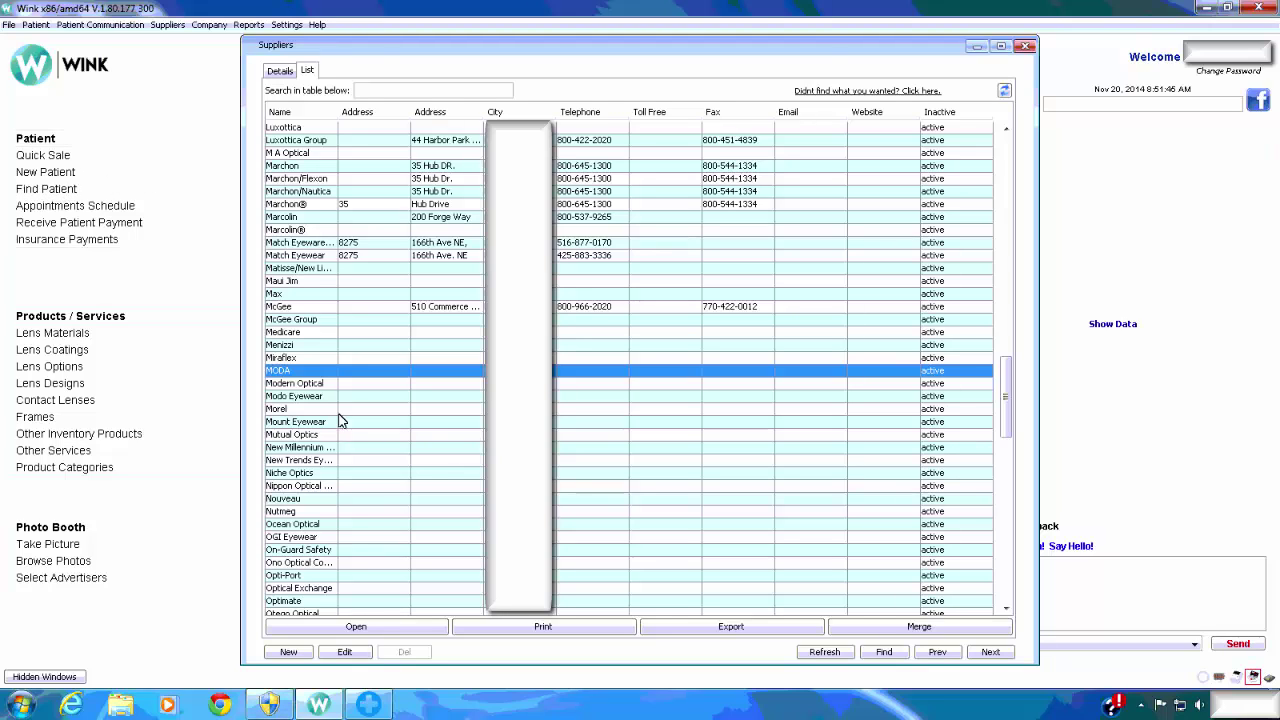
Reopen the MODA supplier's details, check its Insurance Provider setting and close the record.
double_click(305, 372)
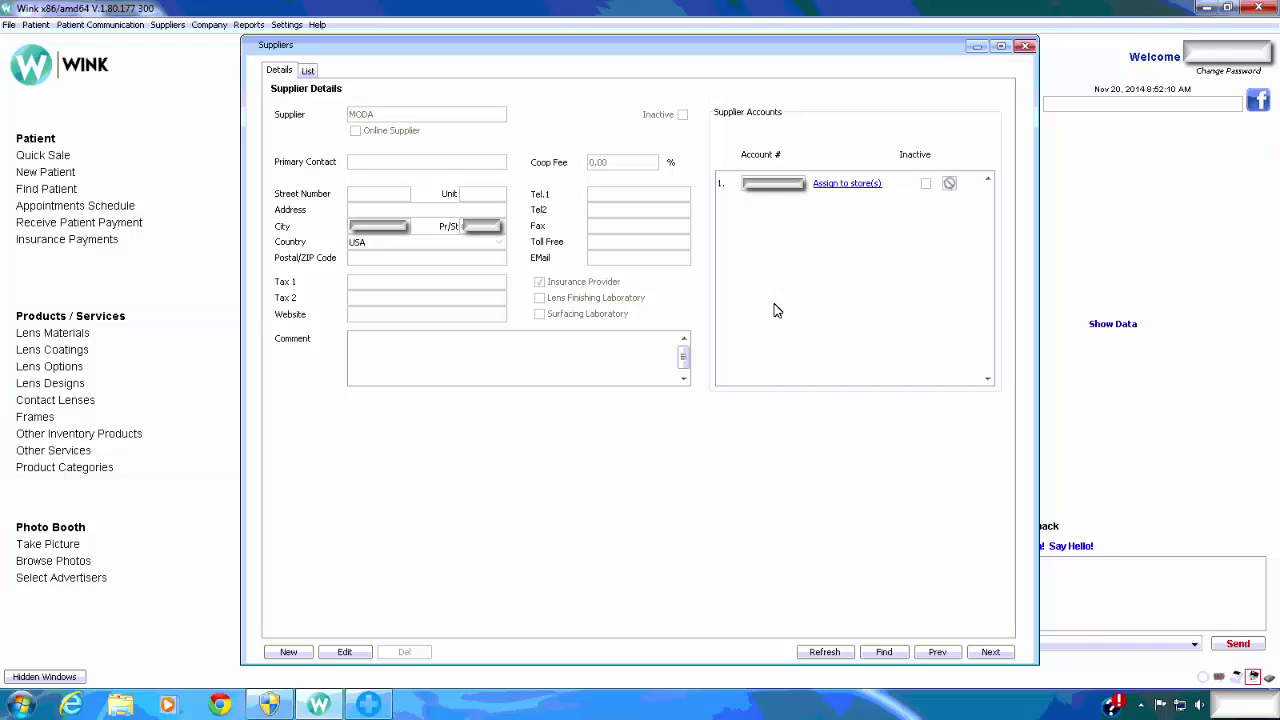
left_click(539, 283)
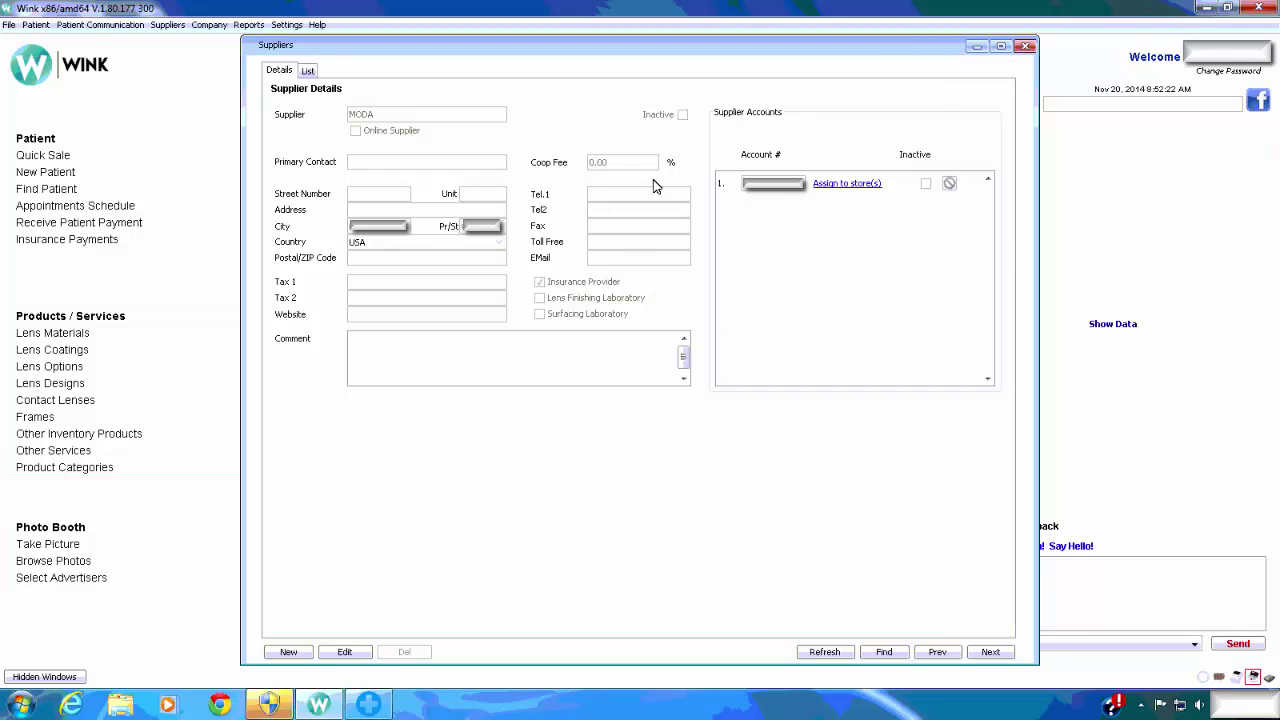
left_click(1024, 50)
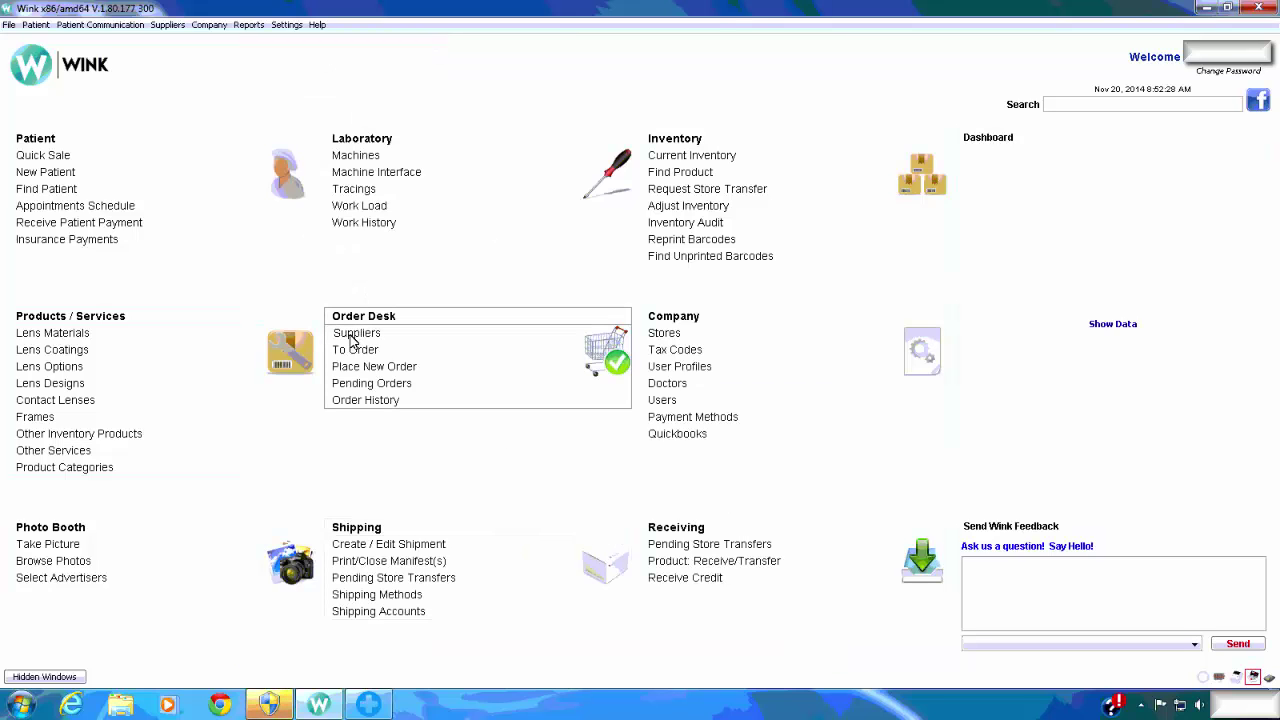
Find Hoya in the suppliers list and open its details.
left_click(355, 333)
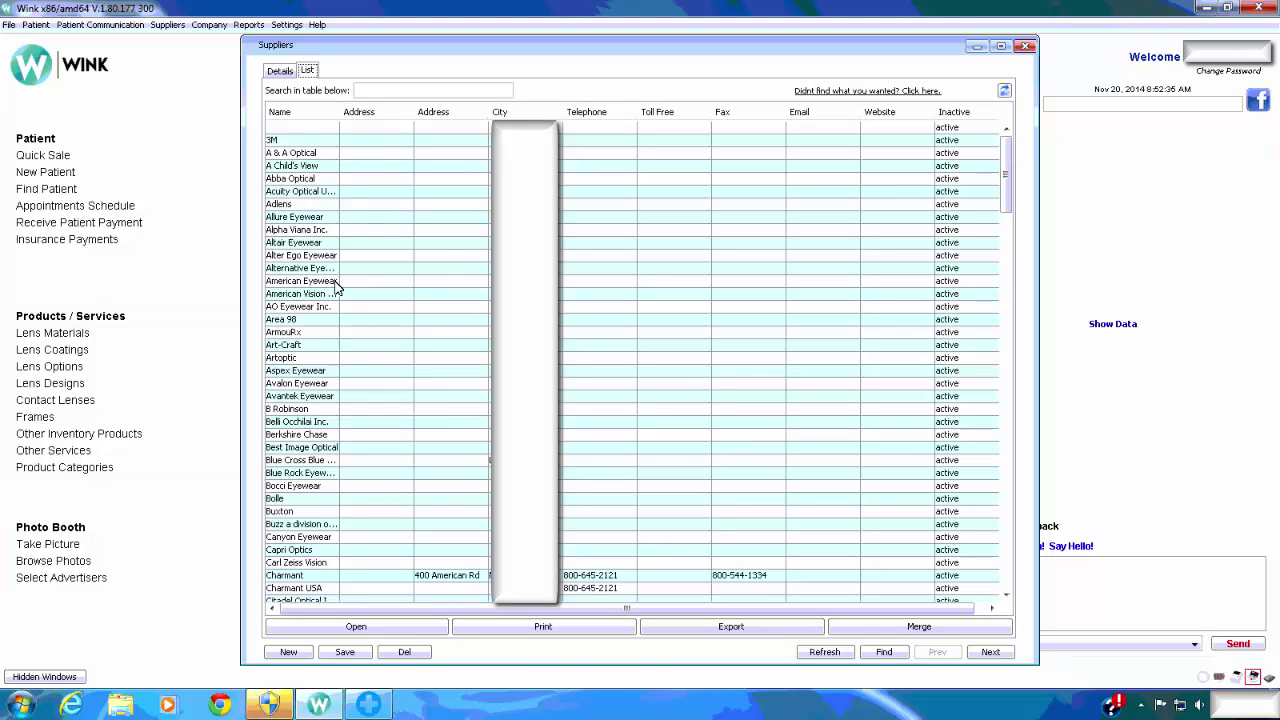
scroll(374, 354, "down", 6)
scroll(371, 386, "down", 7)
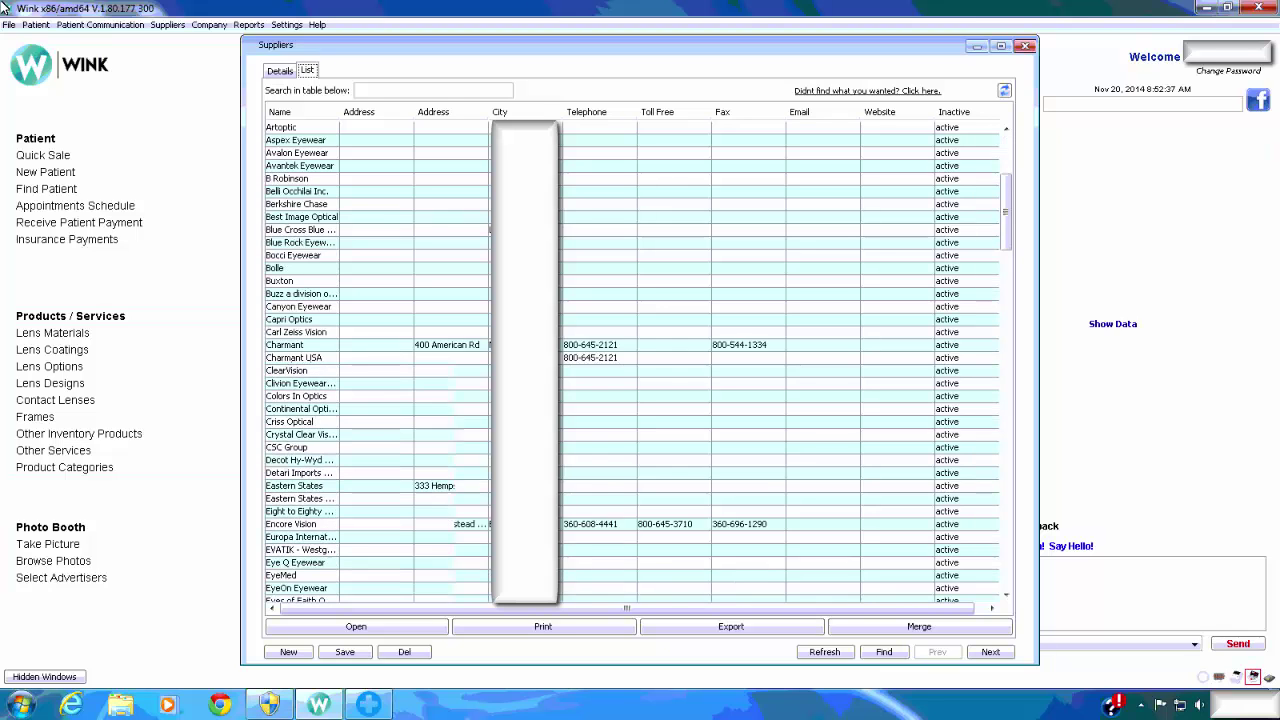
scroll(374, 360, "down", 5)
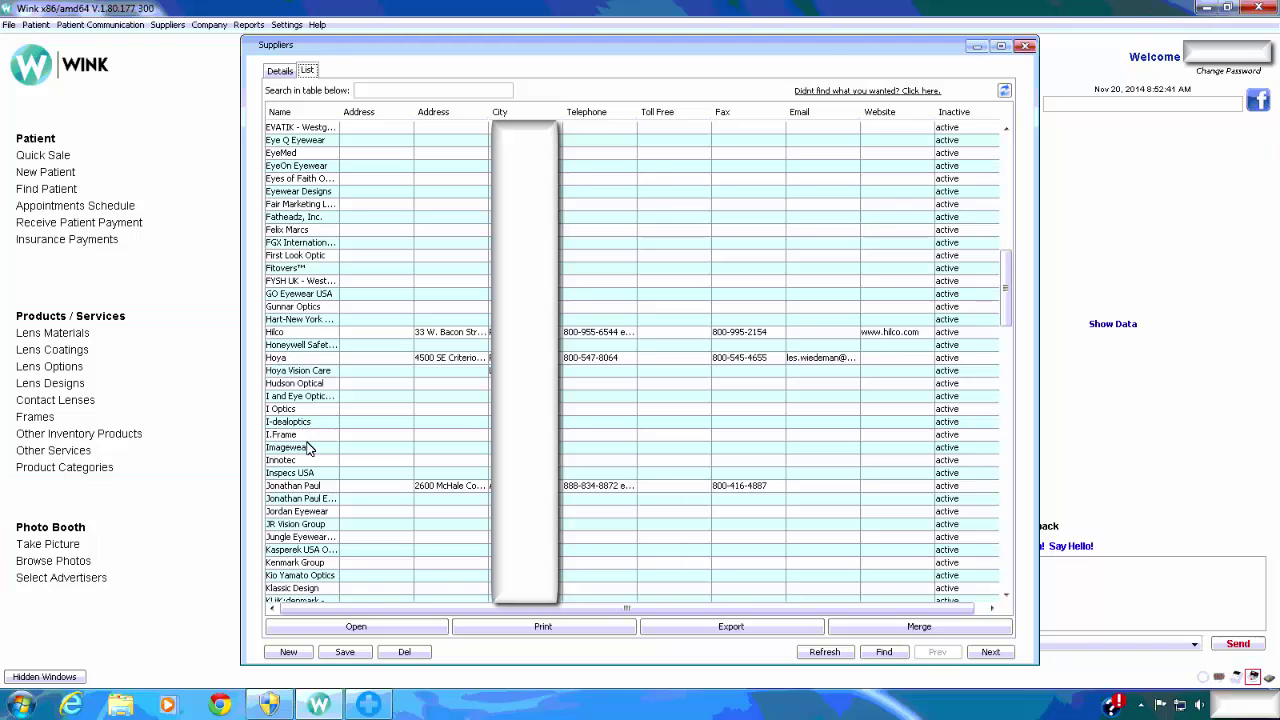
left_click(301, 360)
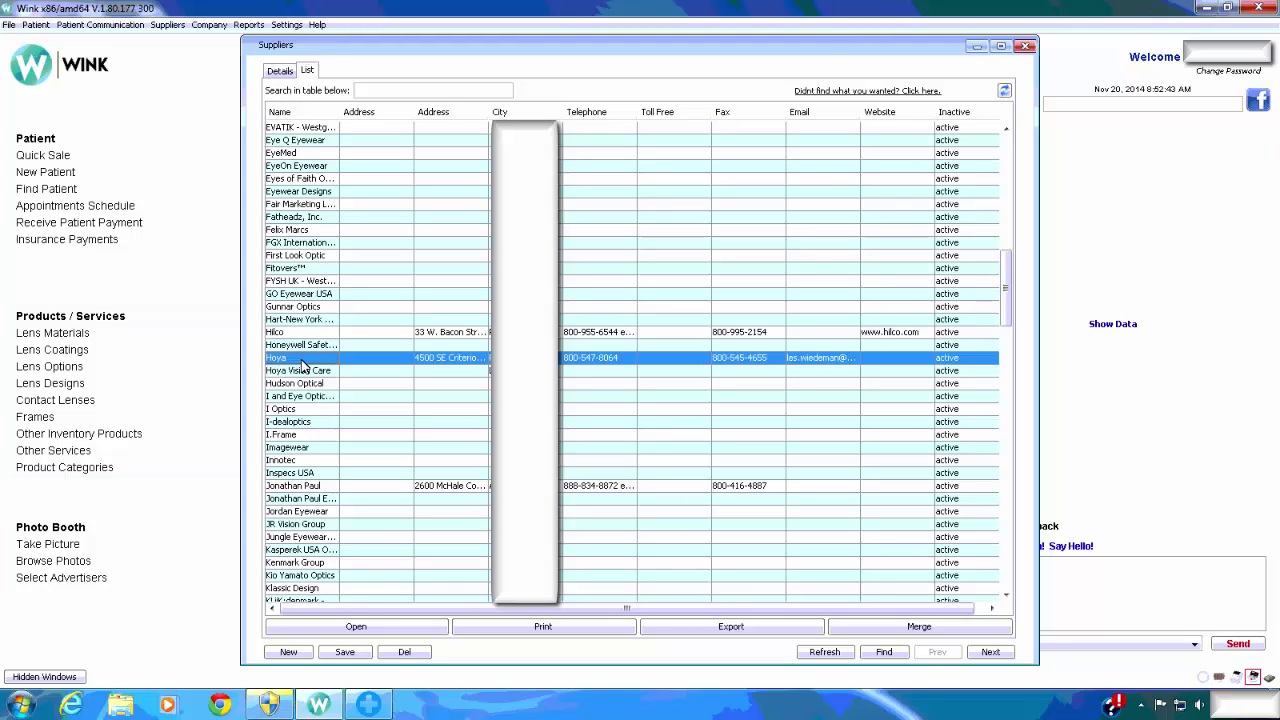
double_click(310, 360)
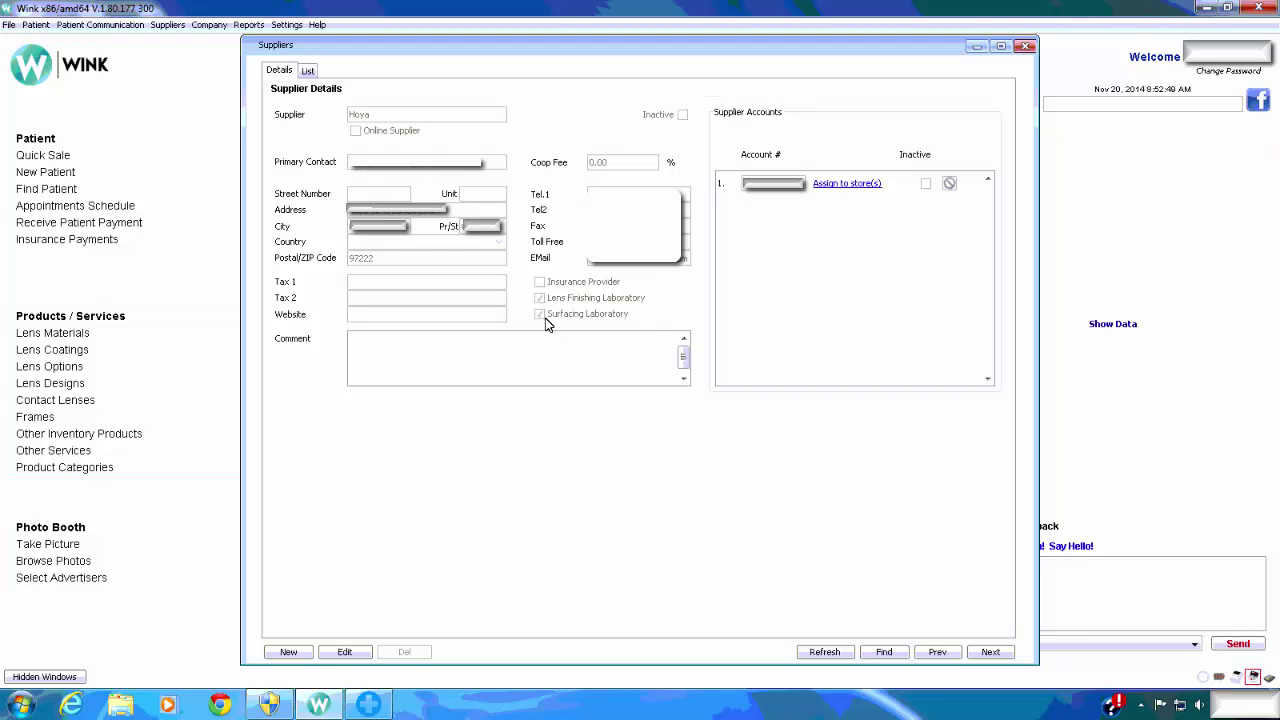
Review the store assignments of the Hoya supplier's account, then close the supplier record.
left_click(841, 189)
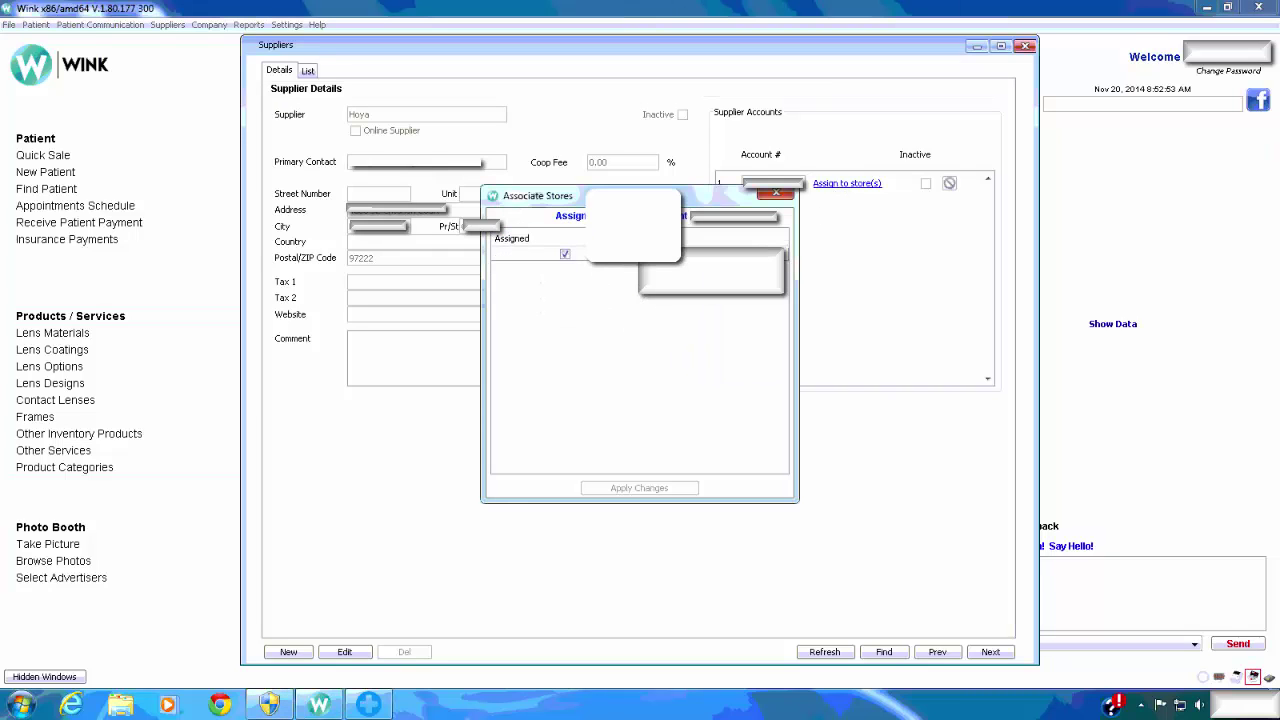
left_click(776, 198)
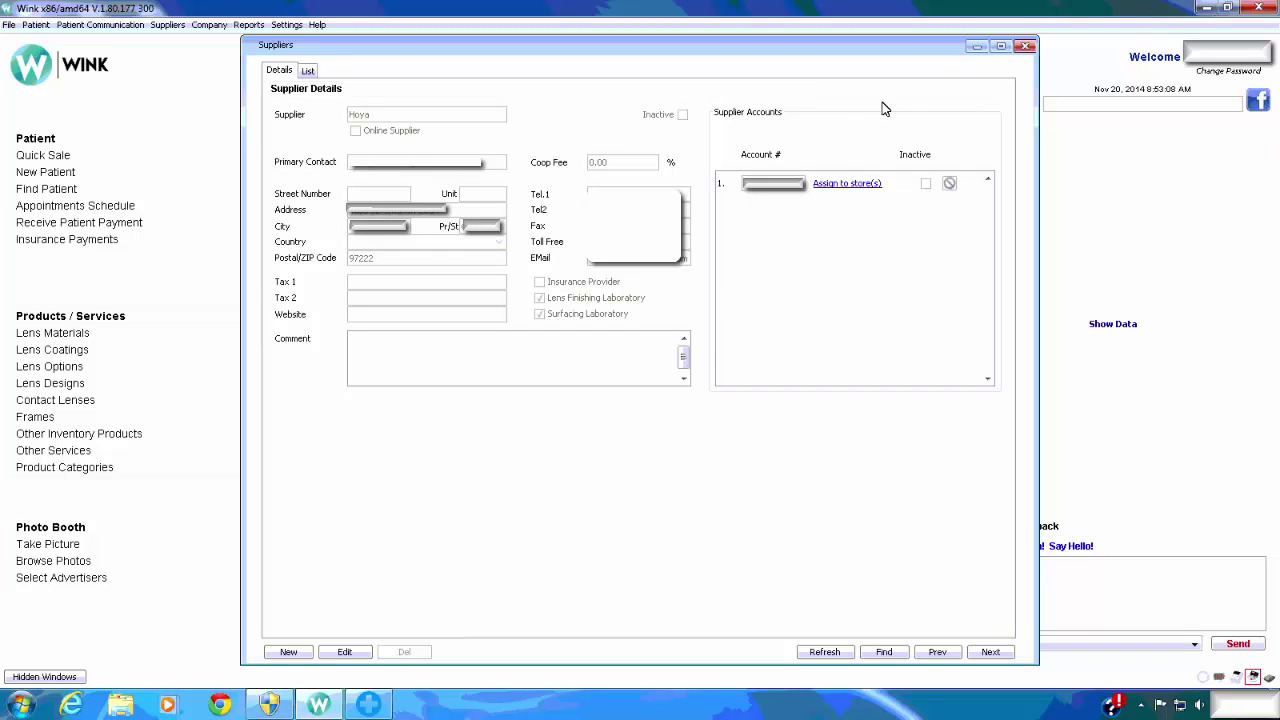
left_click(1026, 47)
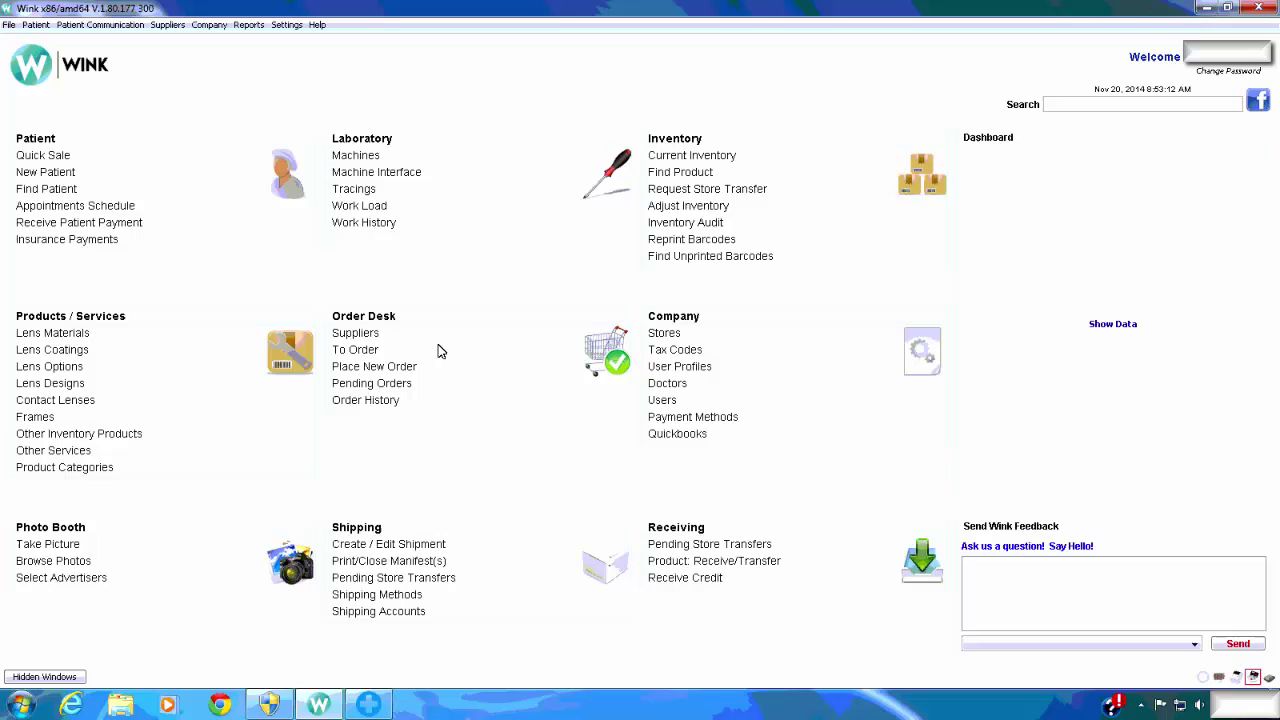
Add the prefix "1-" to the Hoya supplier's Tel.1 number, then save and close the supplier record.
left_click(360, 334)
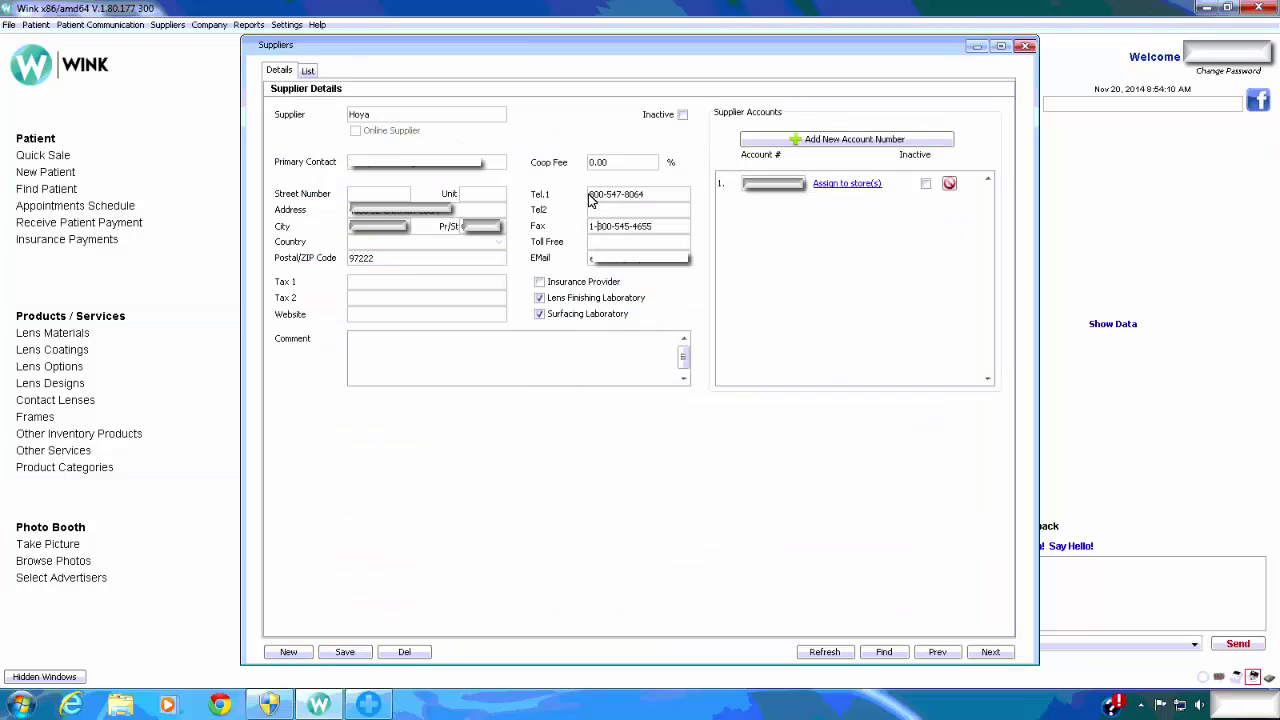
double_click(602, 190)
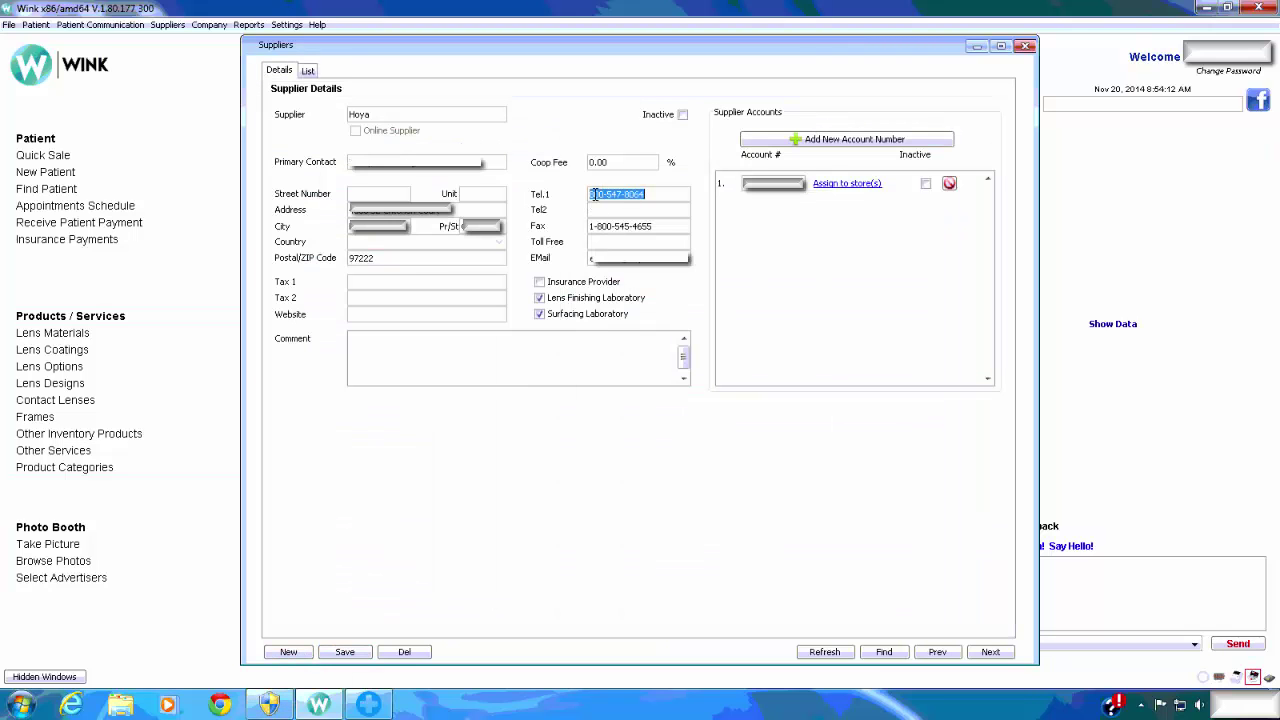
left_click(591, 196)
type("1-")
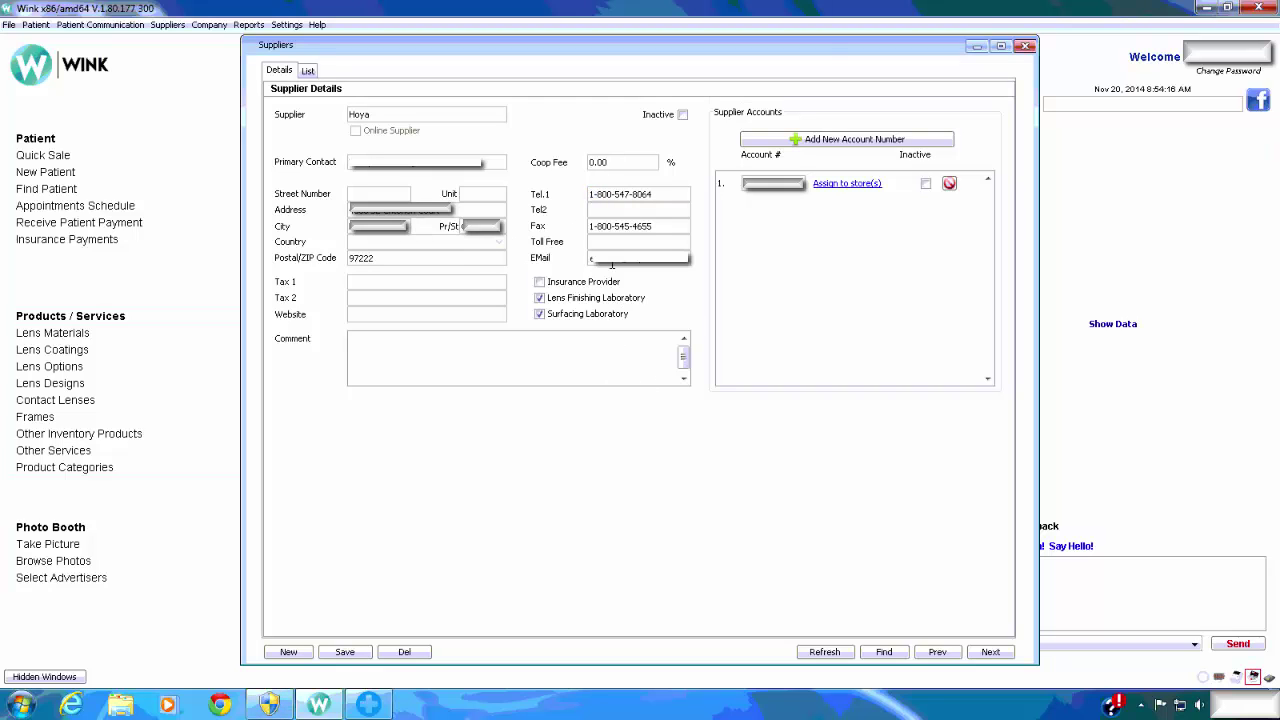
left_click(345, 652)
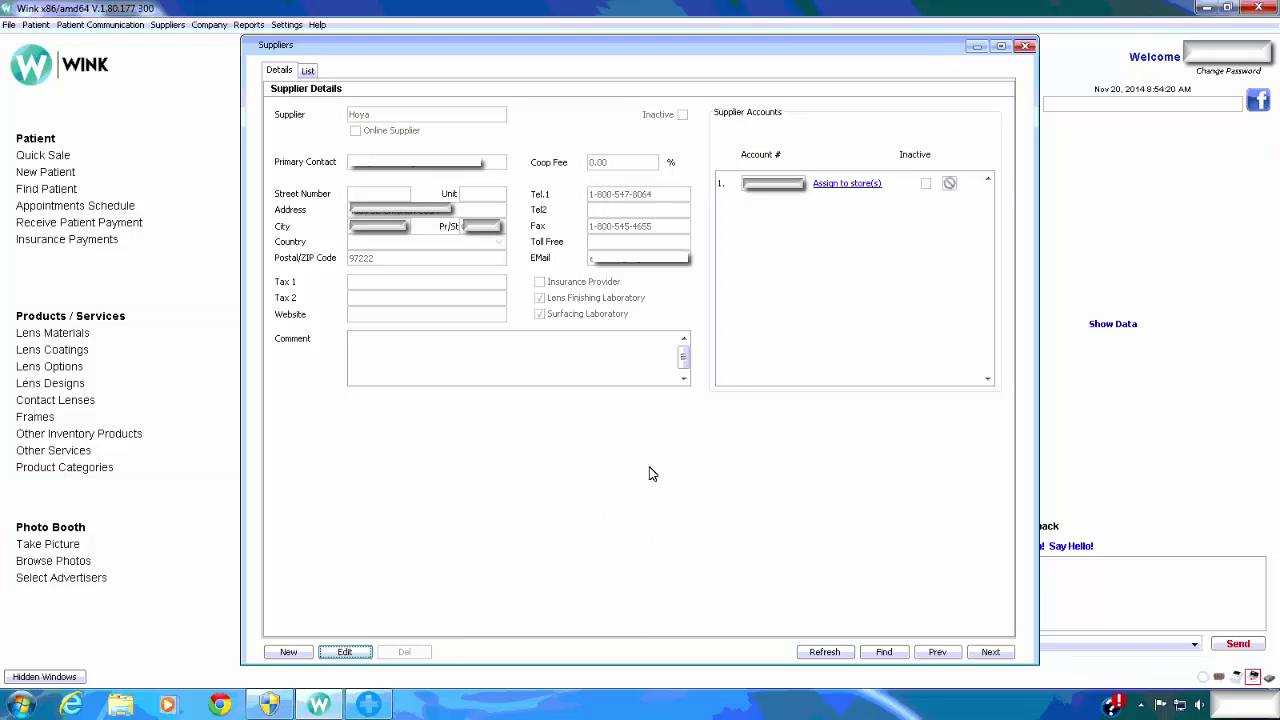
left_click(1026, 48)
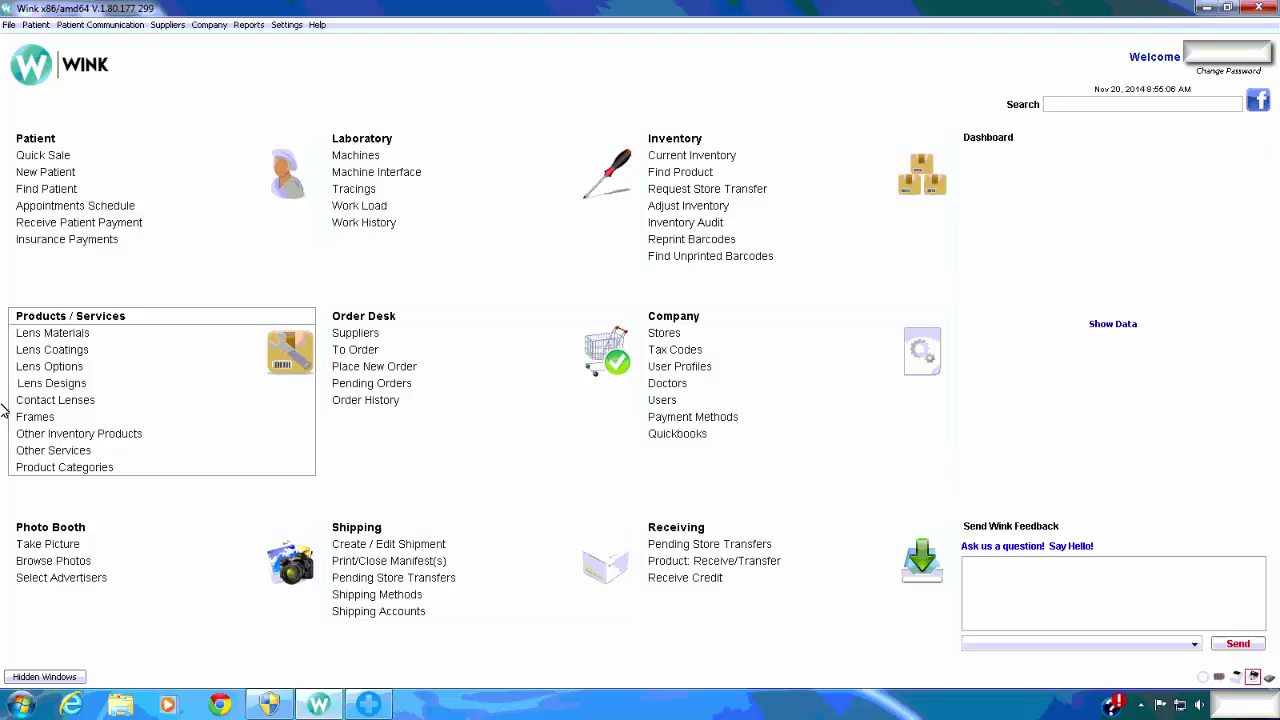
Search for the patient by last name and open the matching patient file.
left_click(64, 191)
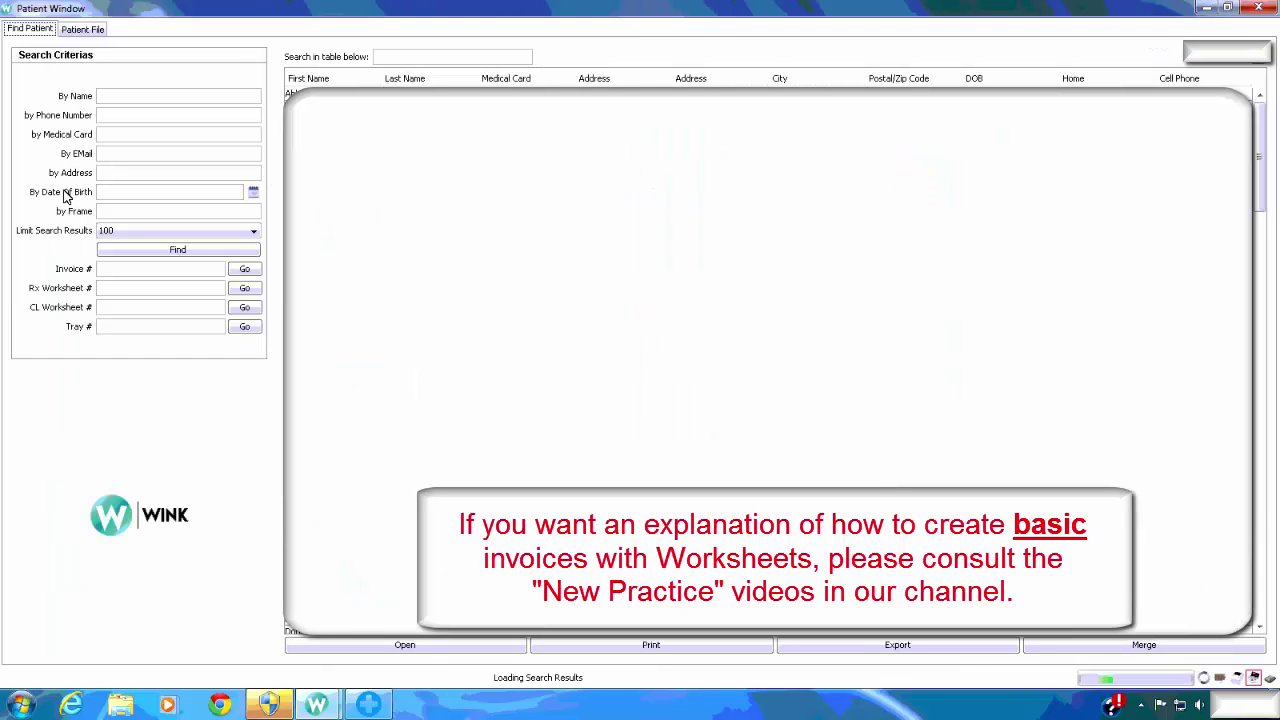
left_click(128, 95)
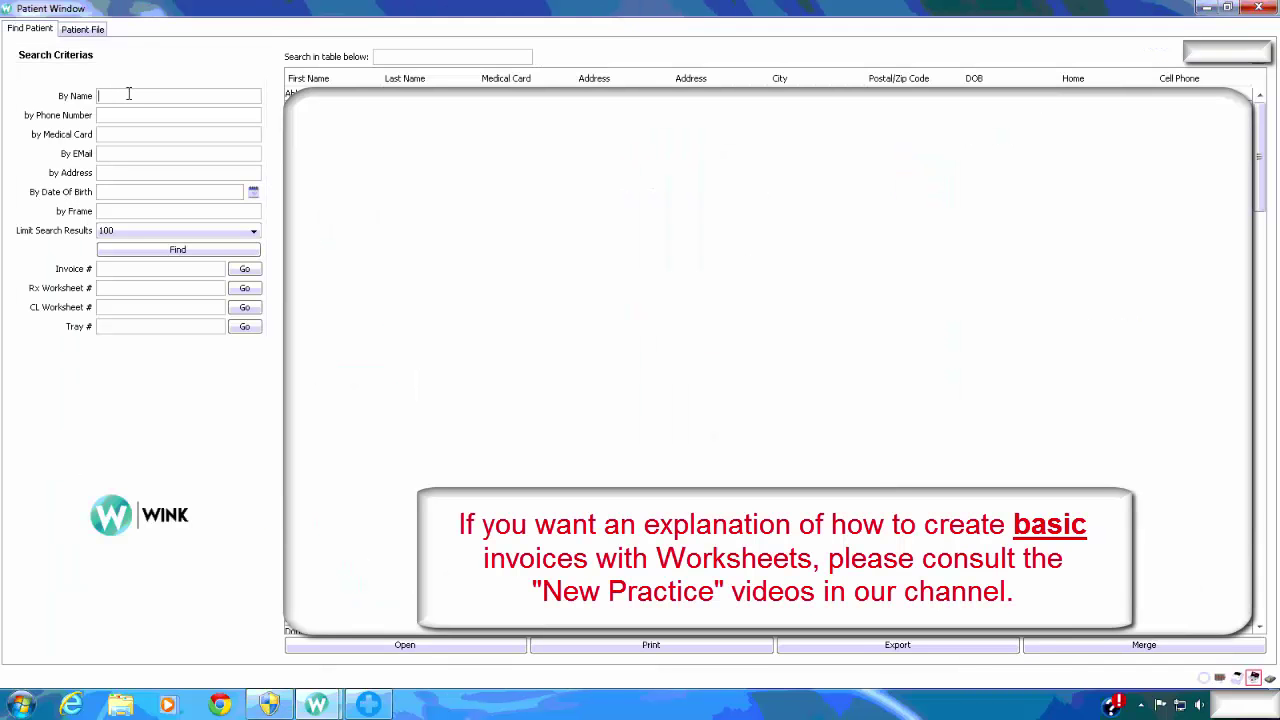
type("harrar")
key("Return")
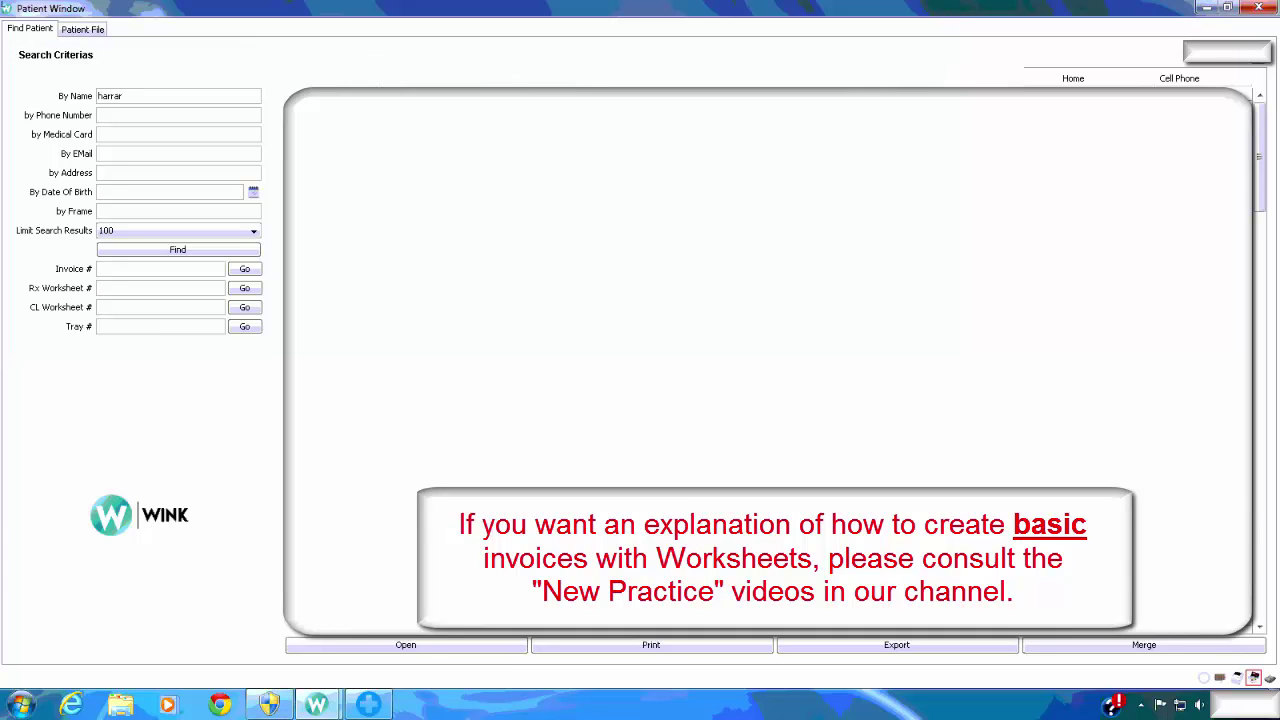
double_click(432, 95)
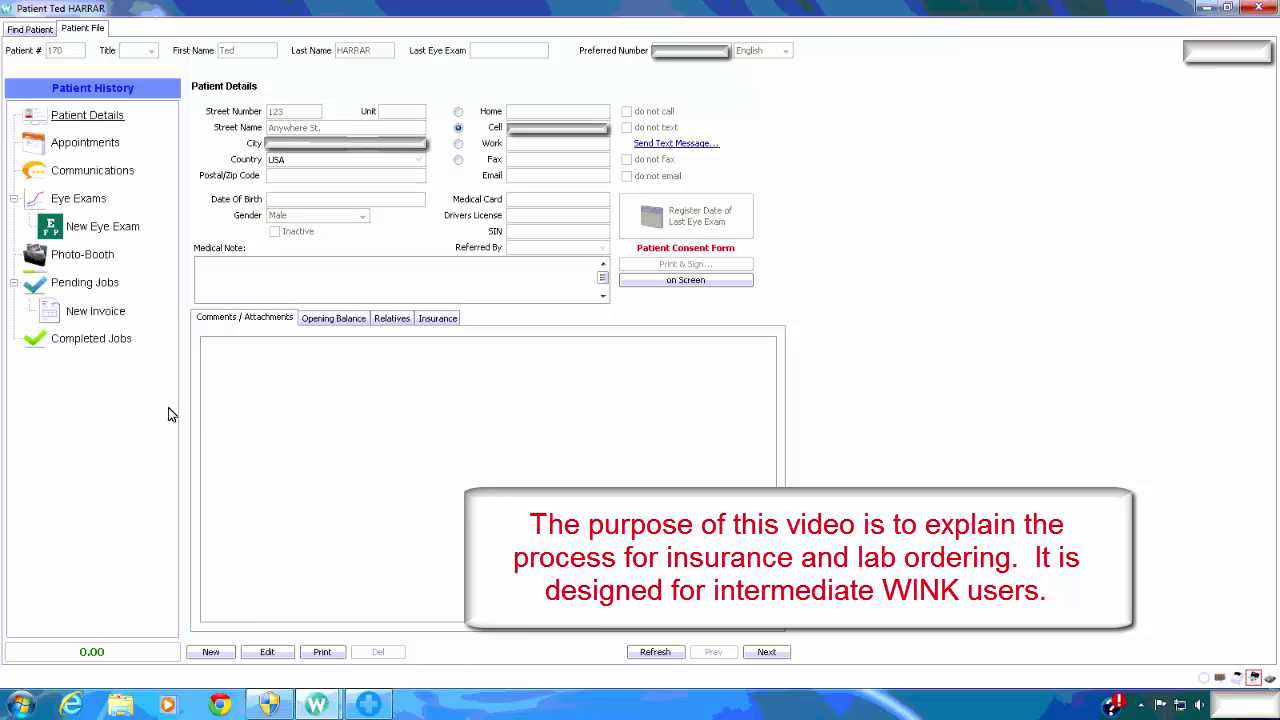
Start a new invoice with an Rx worksheet and enter SPH -2.50, CYL +1.50 and ADD +2.00 for both eyes.
left_click(120, 313)
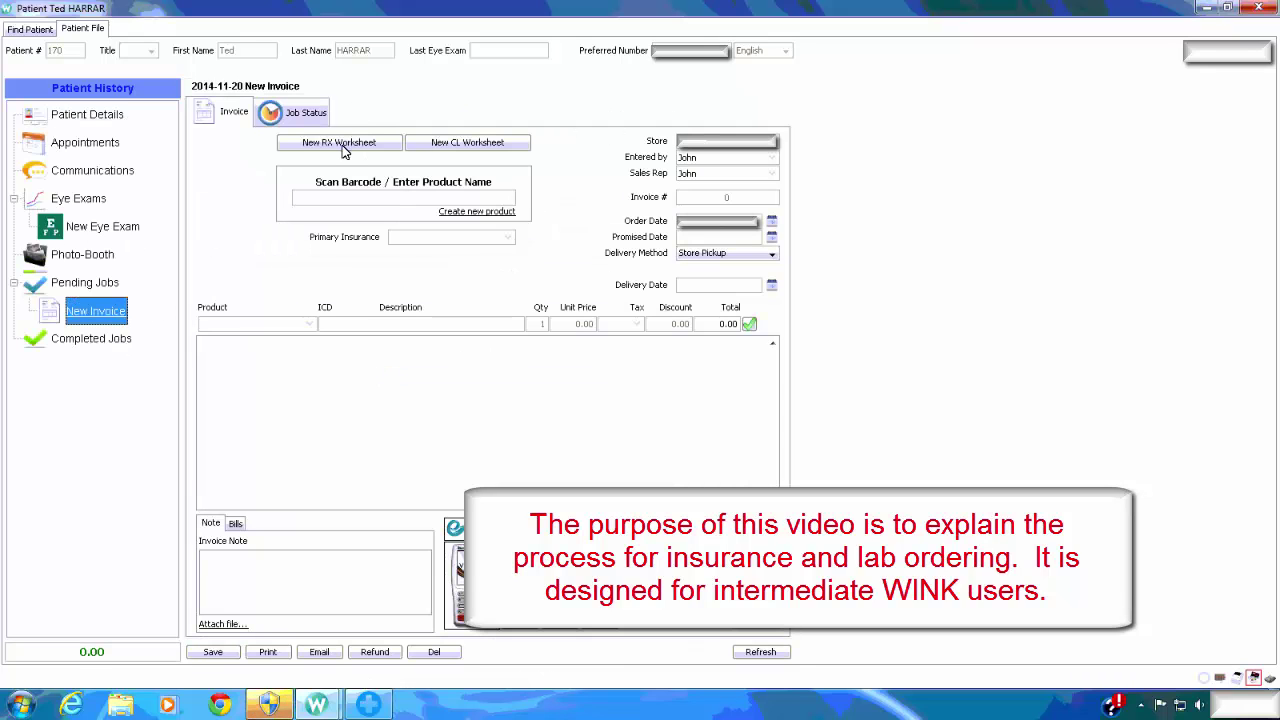
left_click(339, 143)
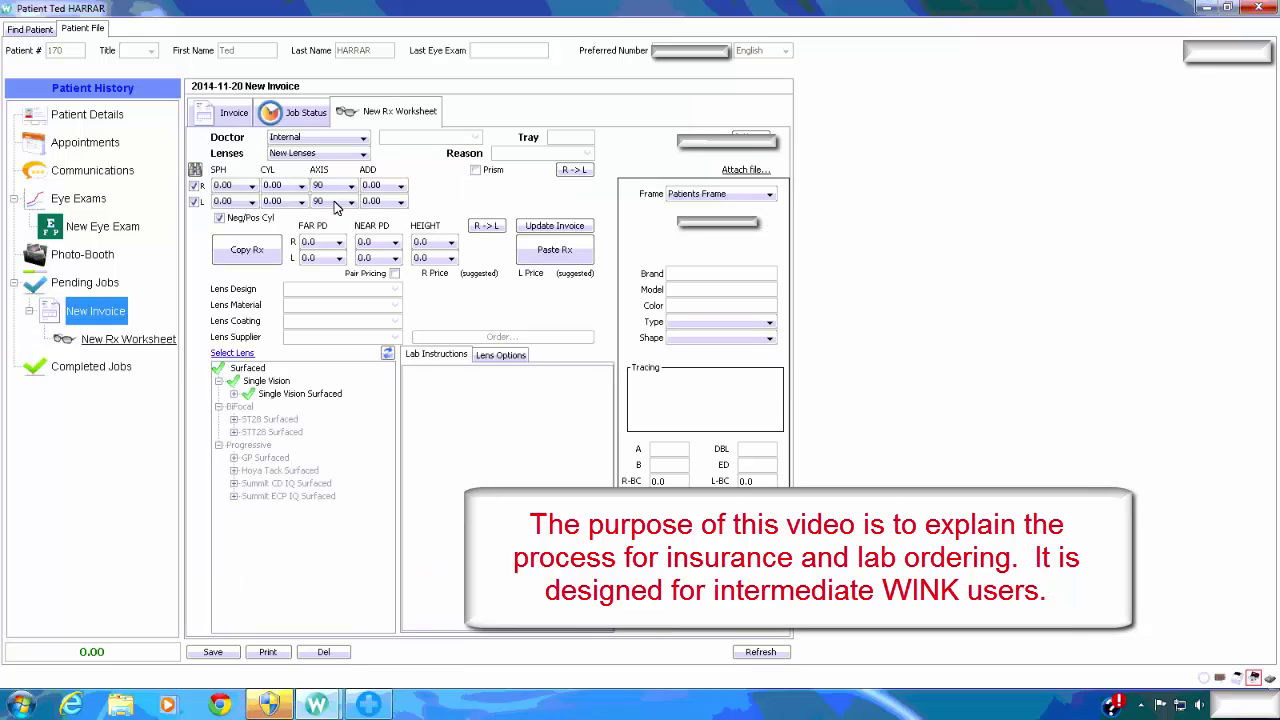
left_click(238, 187)
type("-2.5")
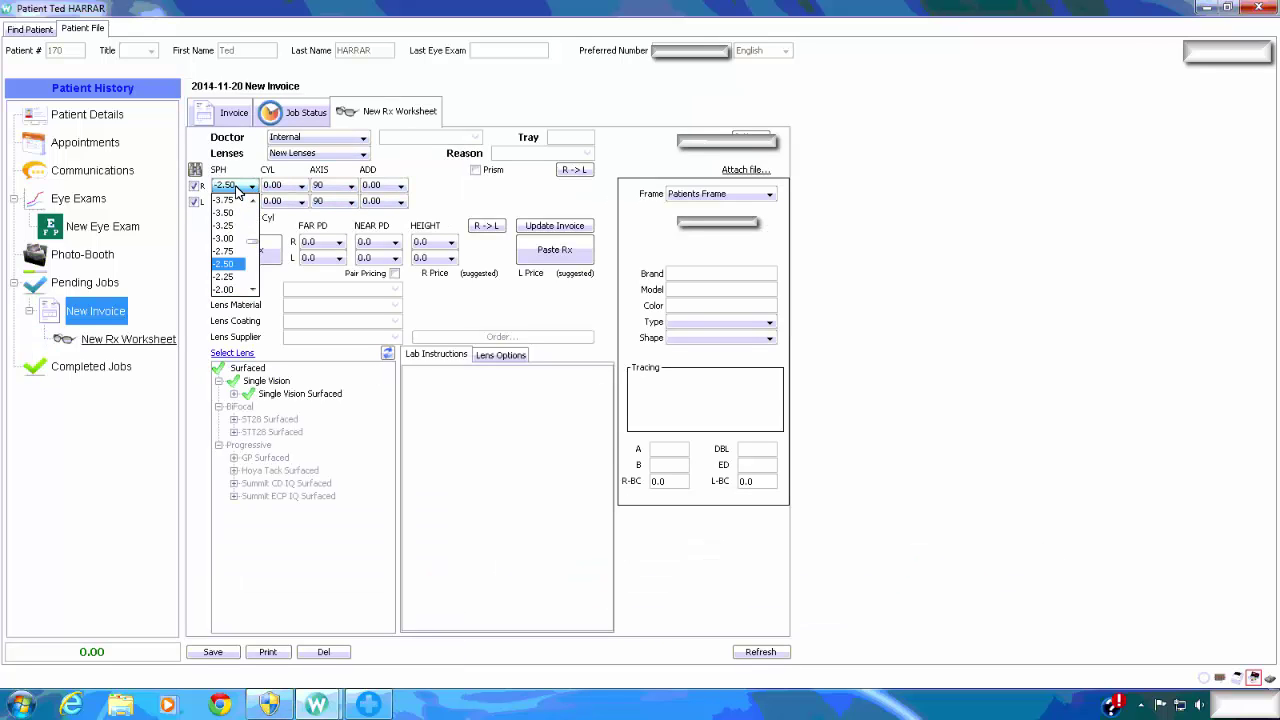
key("Tab")
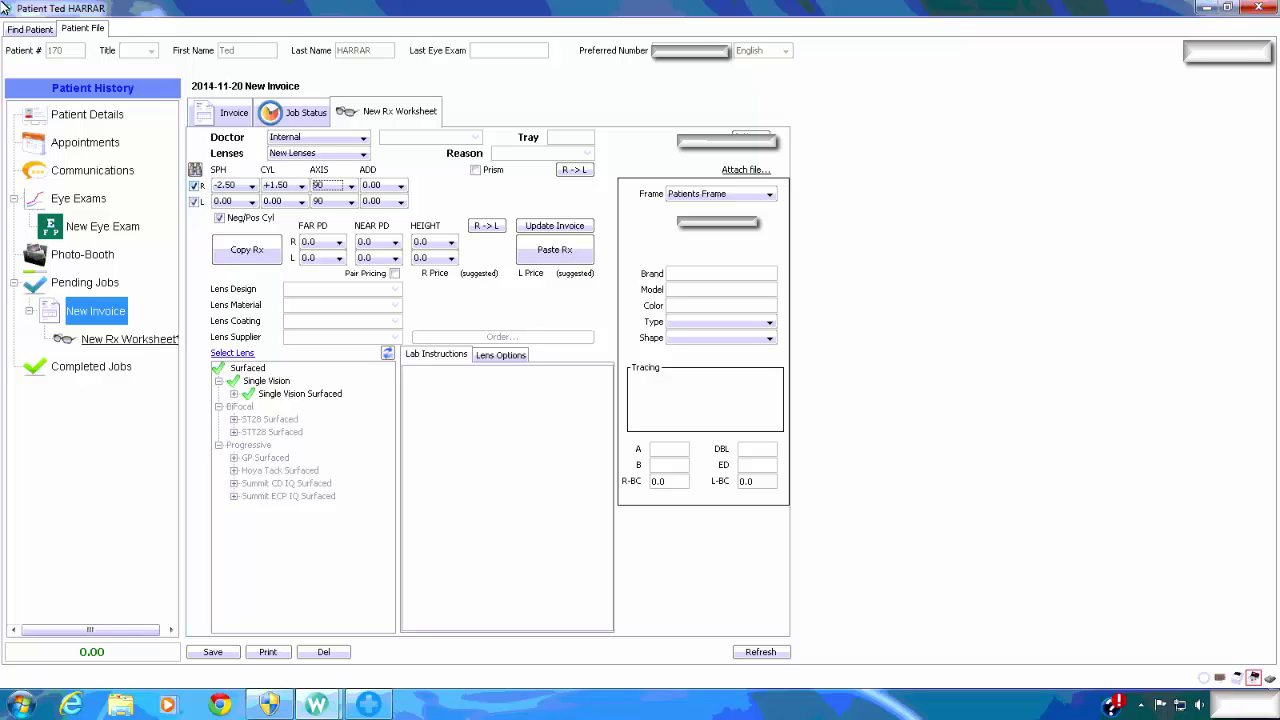
key("Tab")
key("Tab")
type("2")
key("Tab")
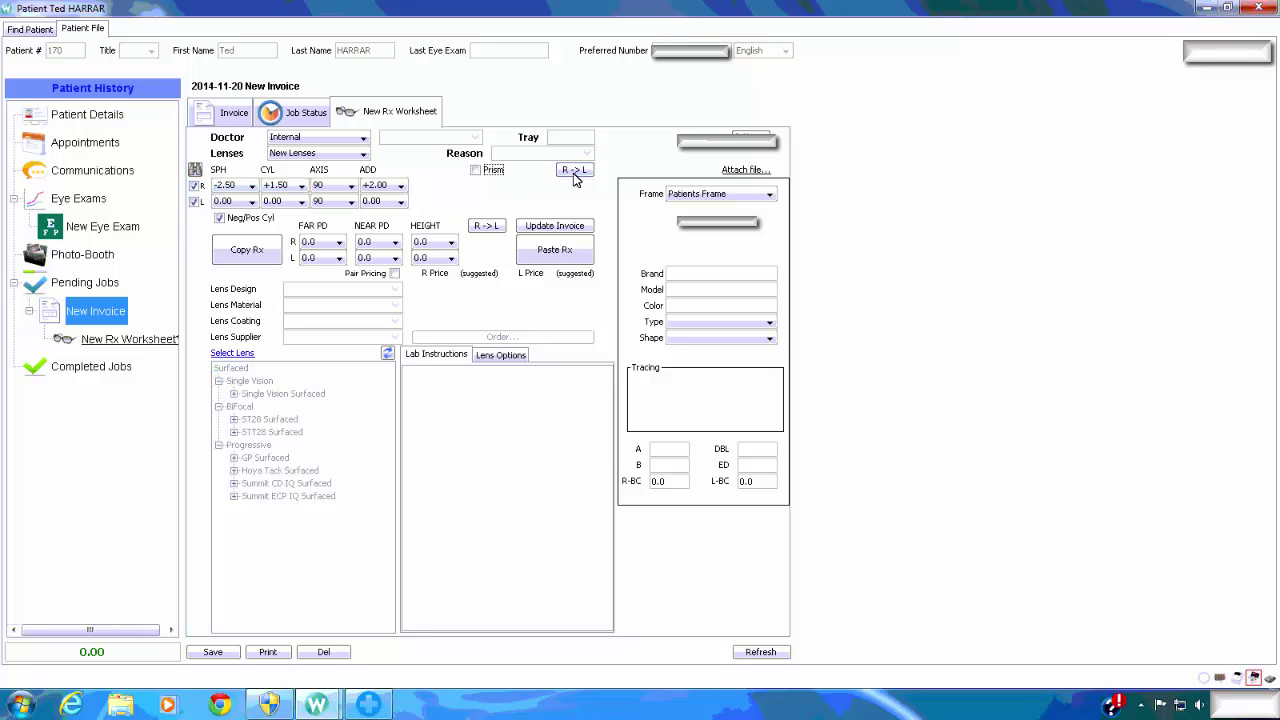
left_click(574, 172)
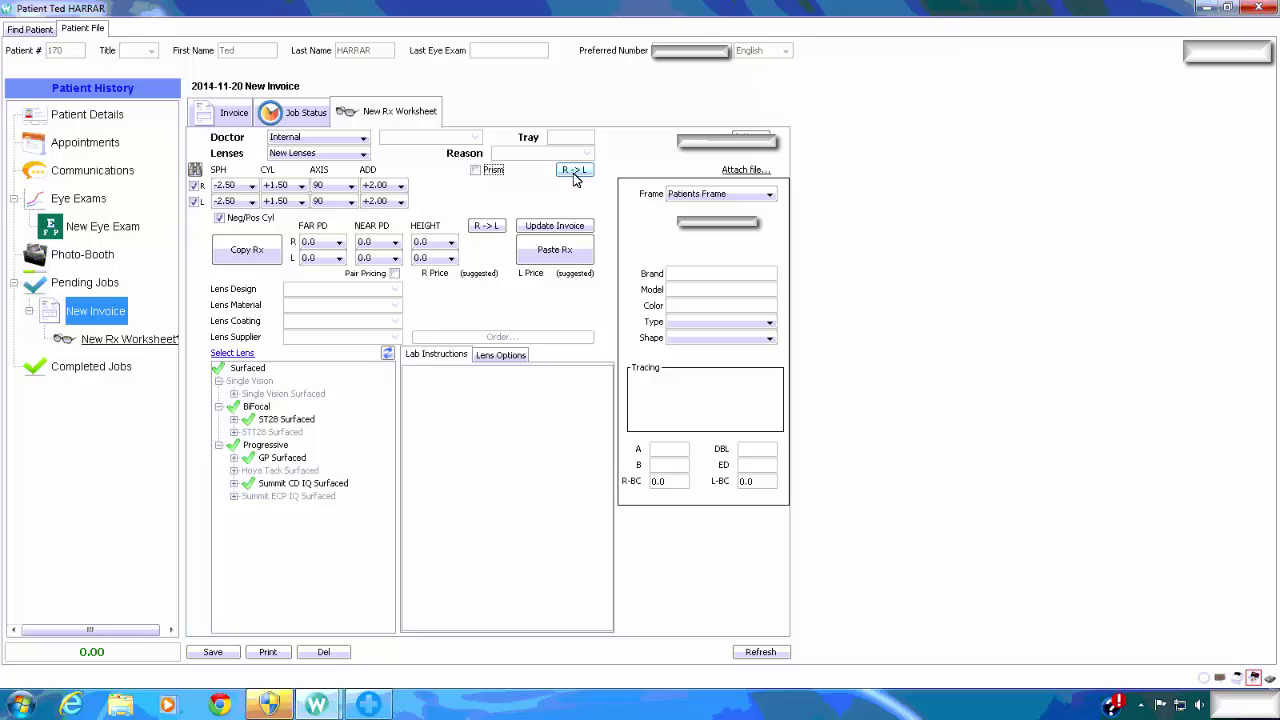
Choose the GP Surfaced progressive lens in Glass 1.60 with No Coating and enable pair pricing.
double_click(283, 458)
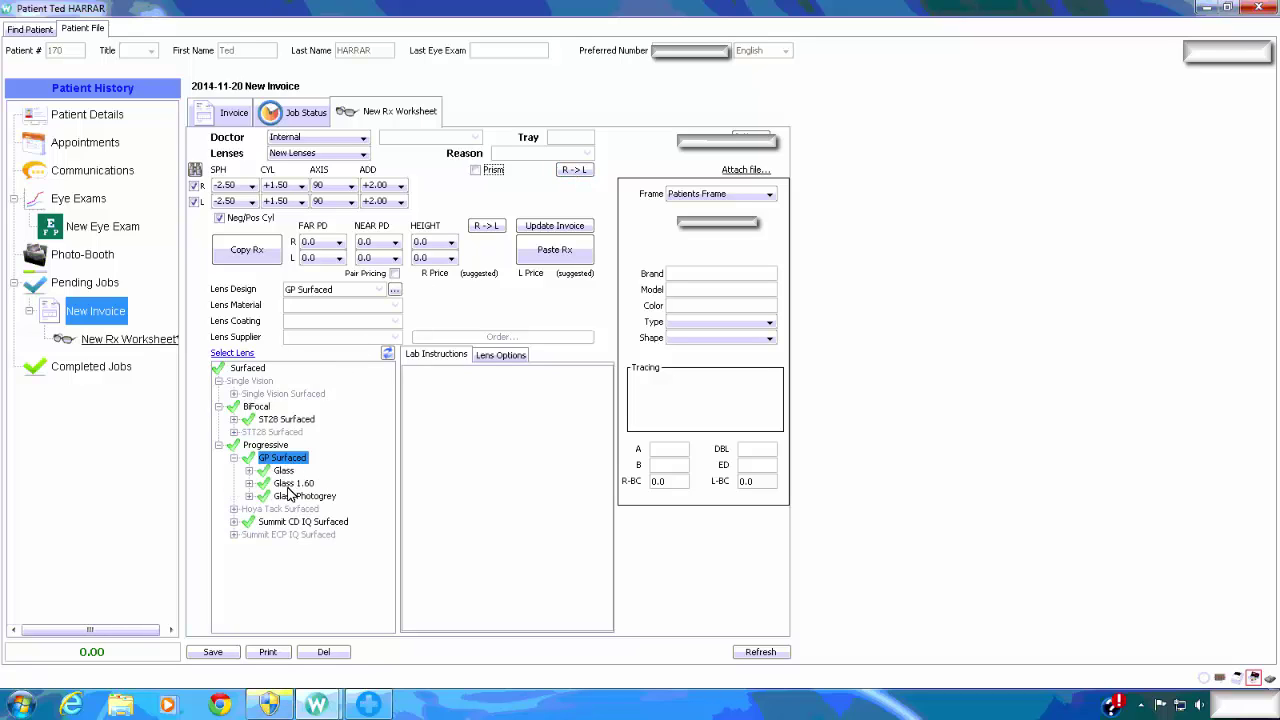
double_click(290, 484)
left_click(310, 496)
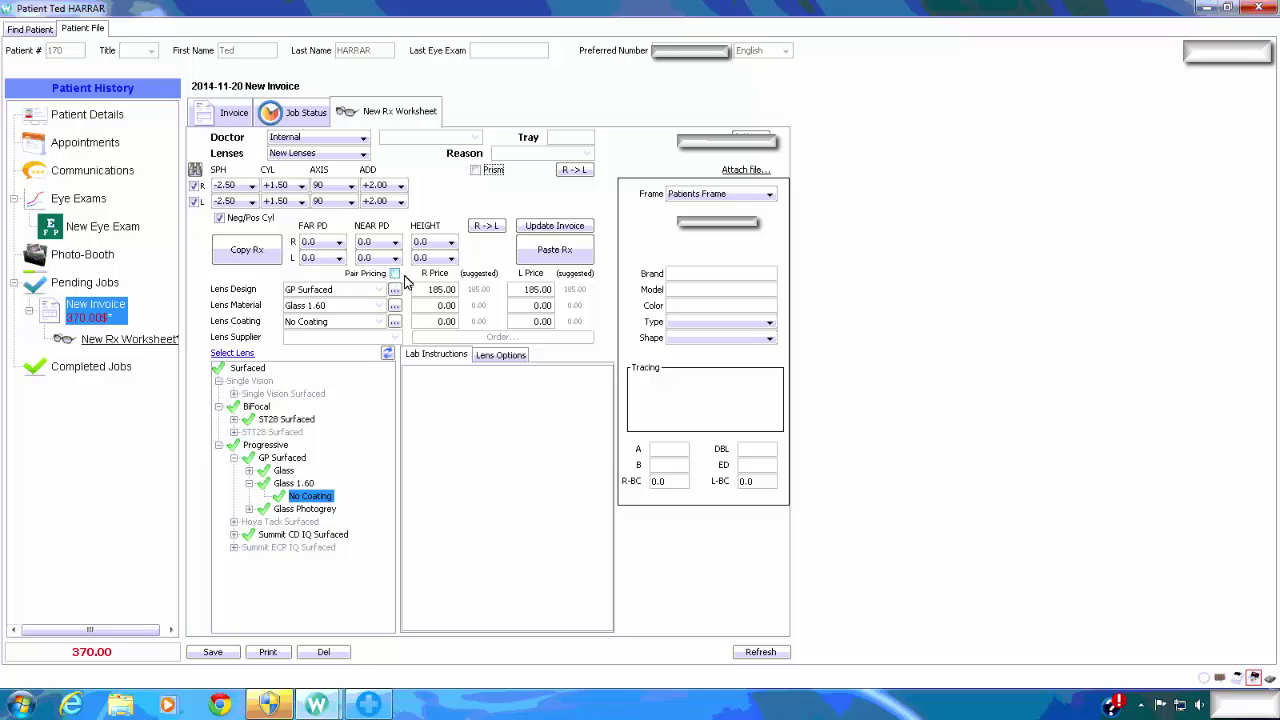
left_click(394, 273)
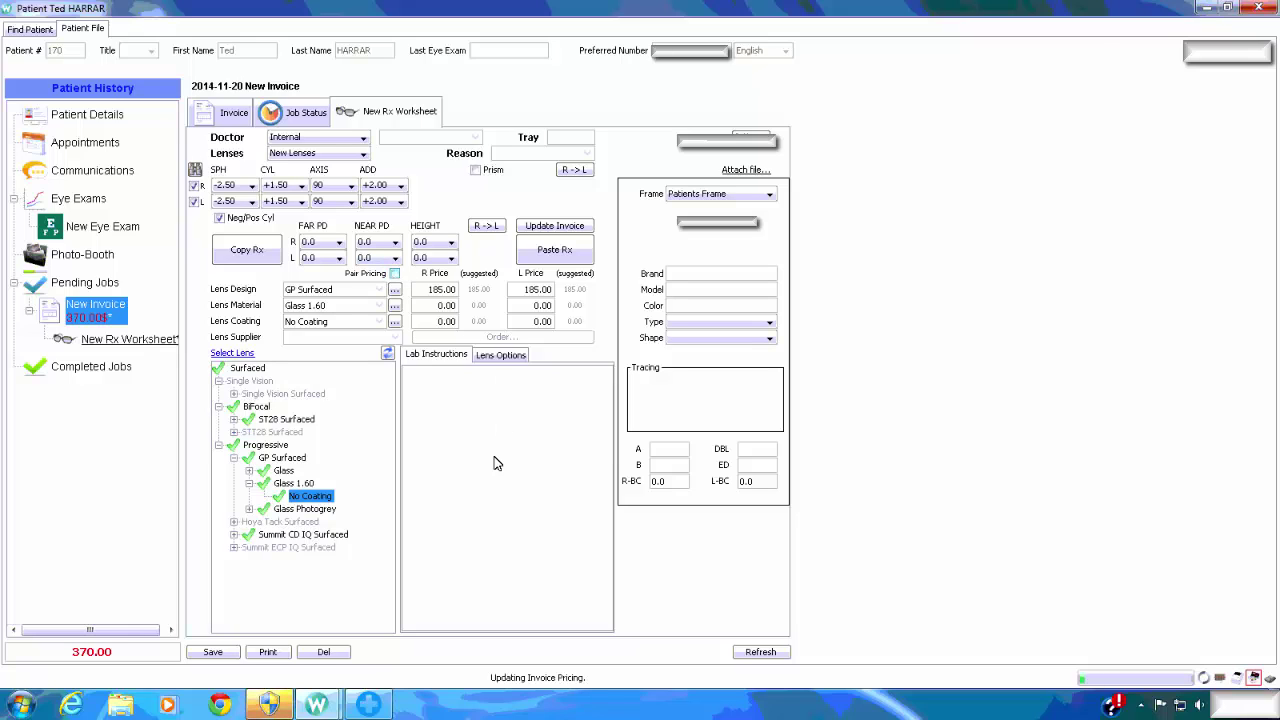
Set the frame source to From Stock, search for "ray ban" and select the Ray Ban 3132 4 frame.
left_click(733, 193)
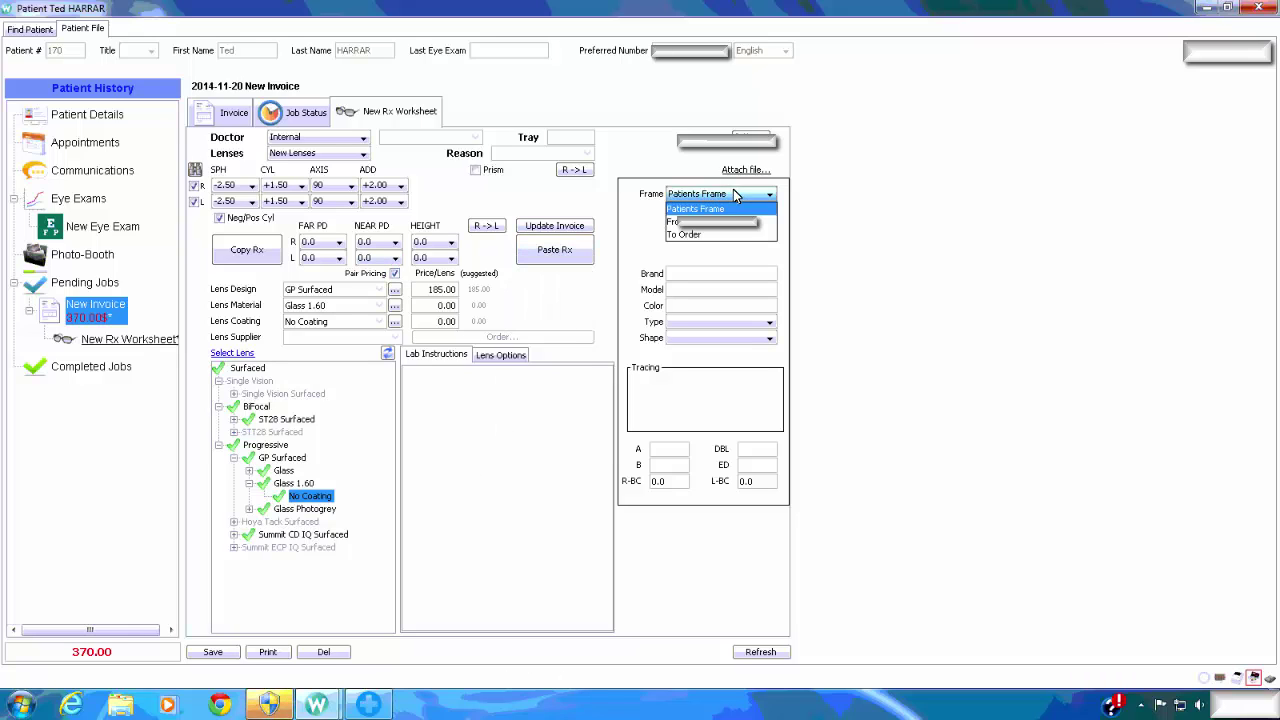
left_click(718, 216)
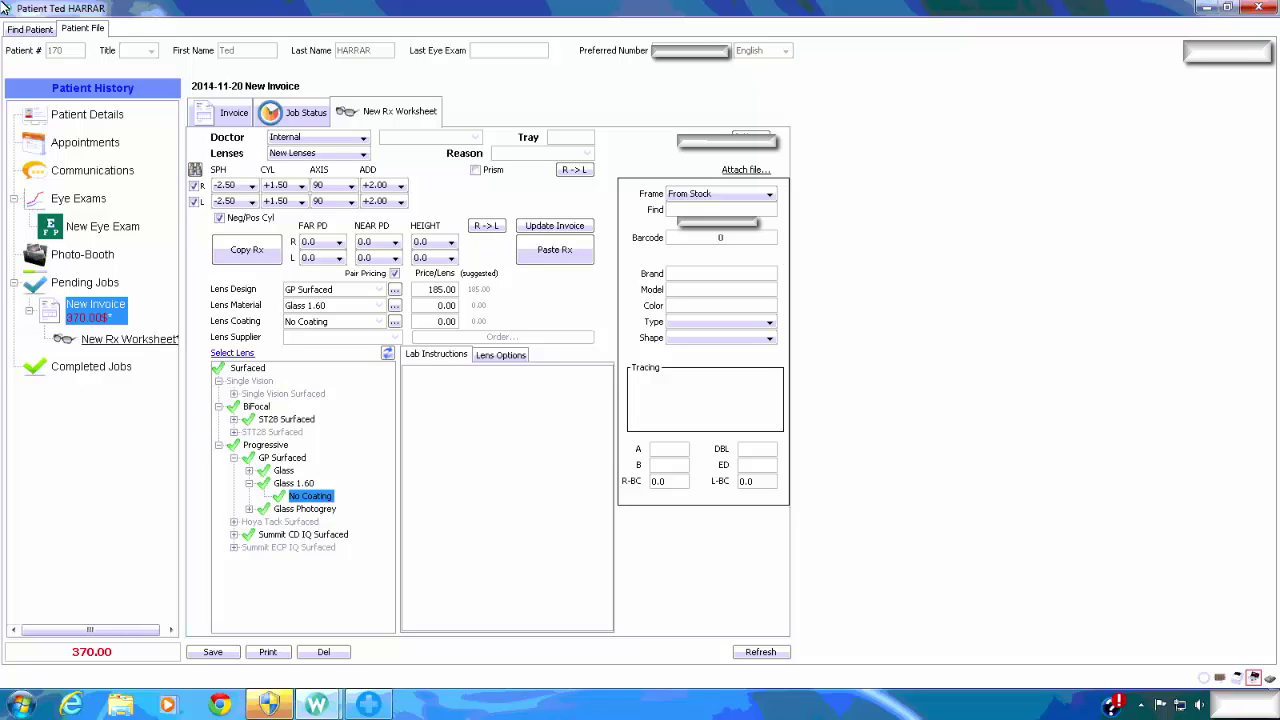
type("ray ban")
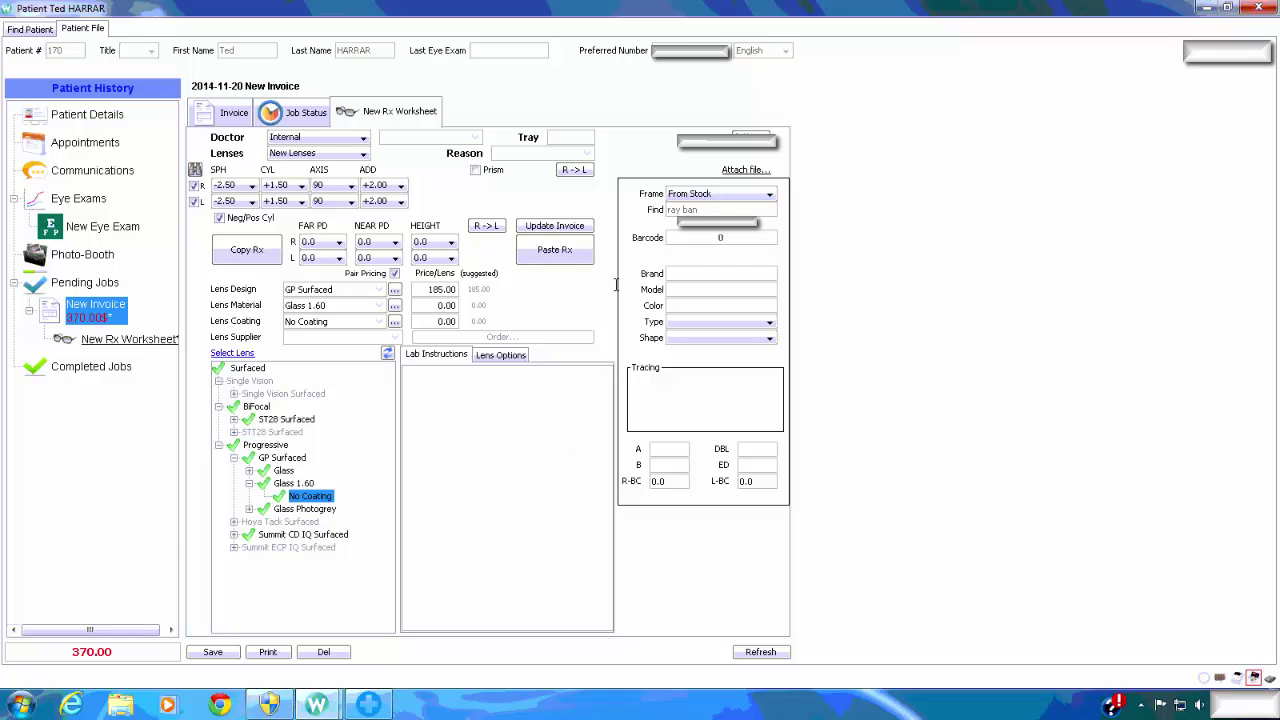
key("Return")
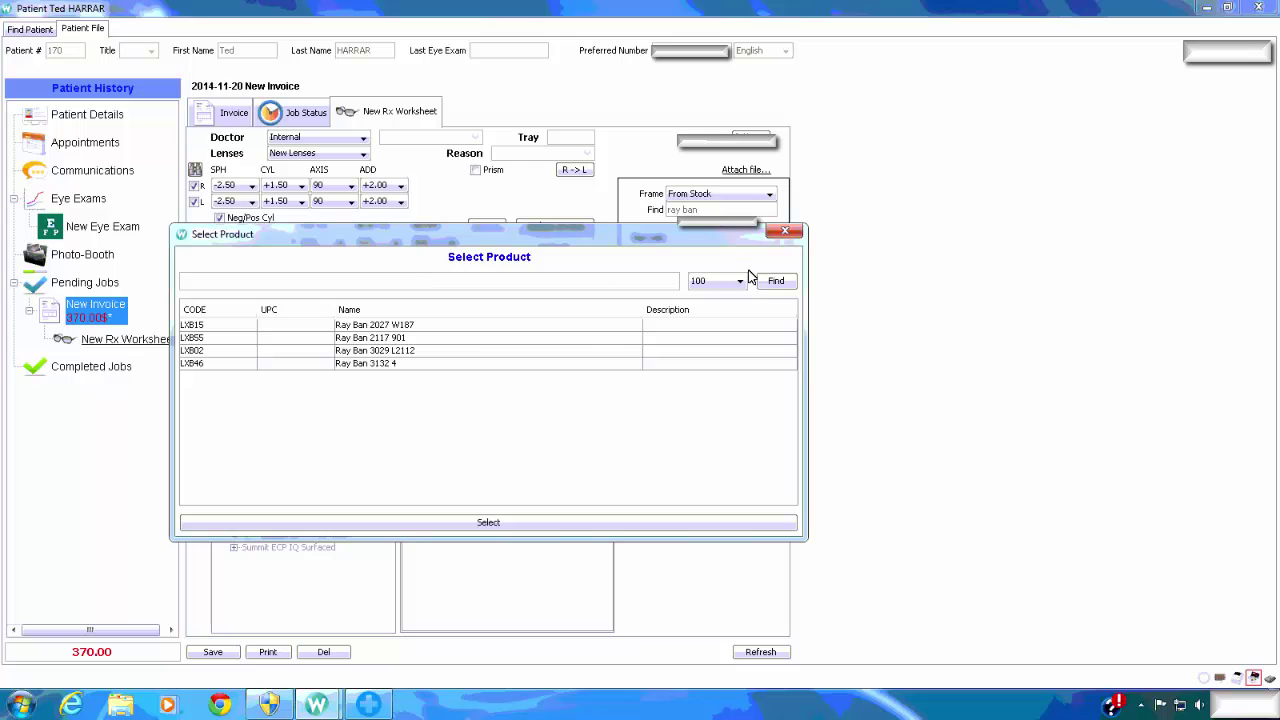
double_click(391, 366)
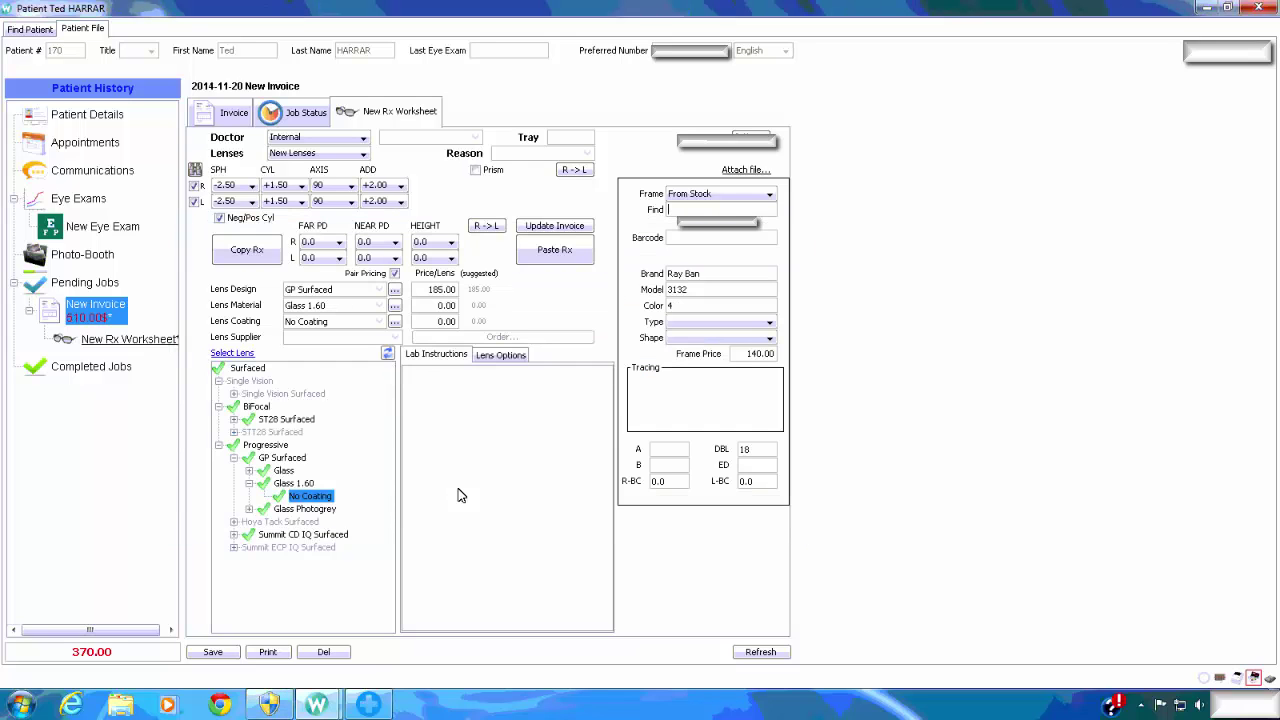
Return to the invoice details and set the primary insurance to VSP.
left_click(232, 112)
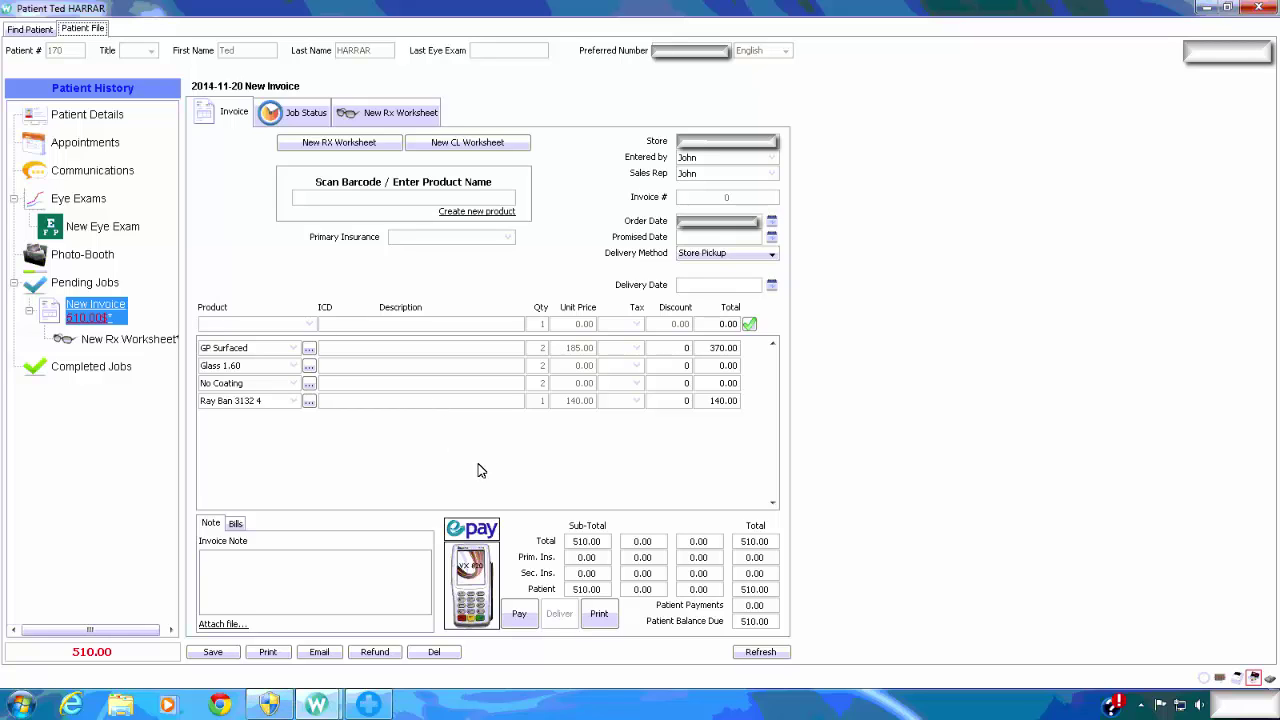
left_click(450, 244)
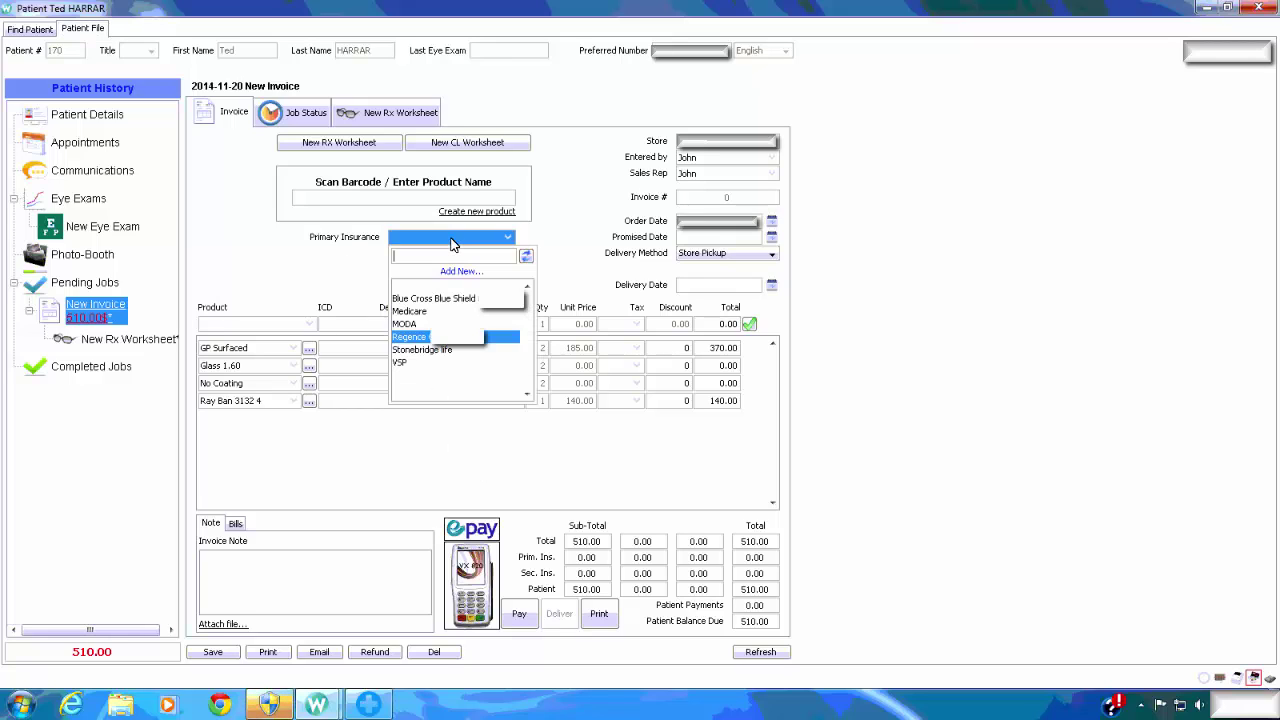
left_click(400, 366)
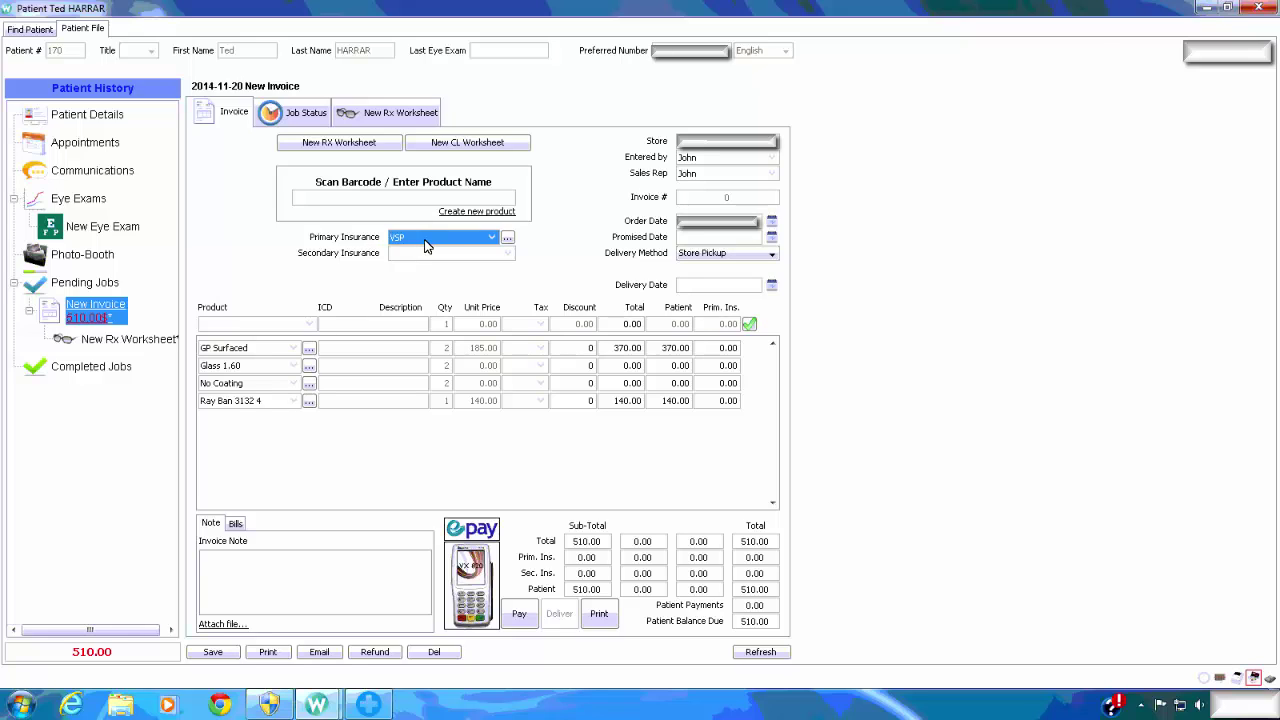
Try MODA as the invoice's secondary insurance and clear the selection again.
left_click(474, 254)
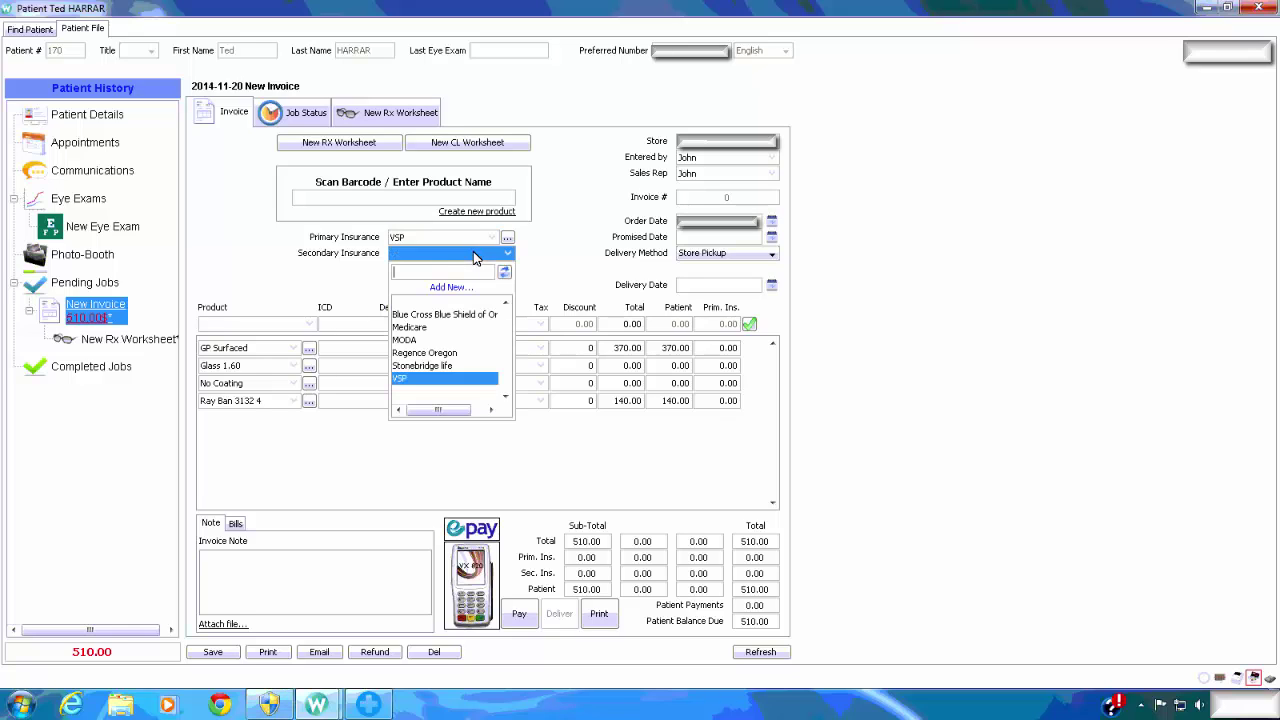
left_click(410, 340)
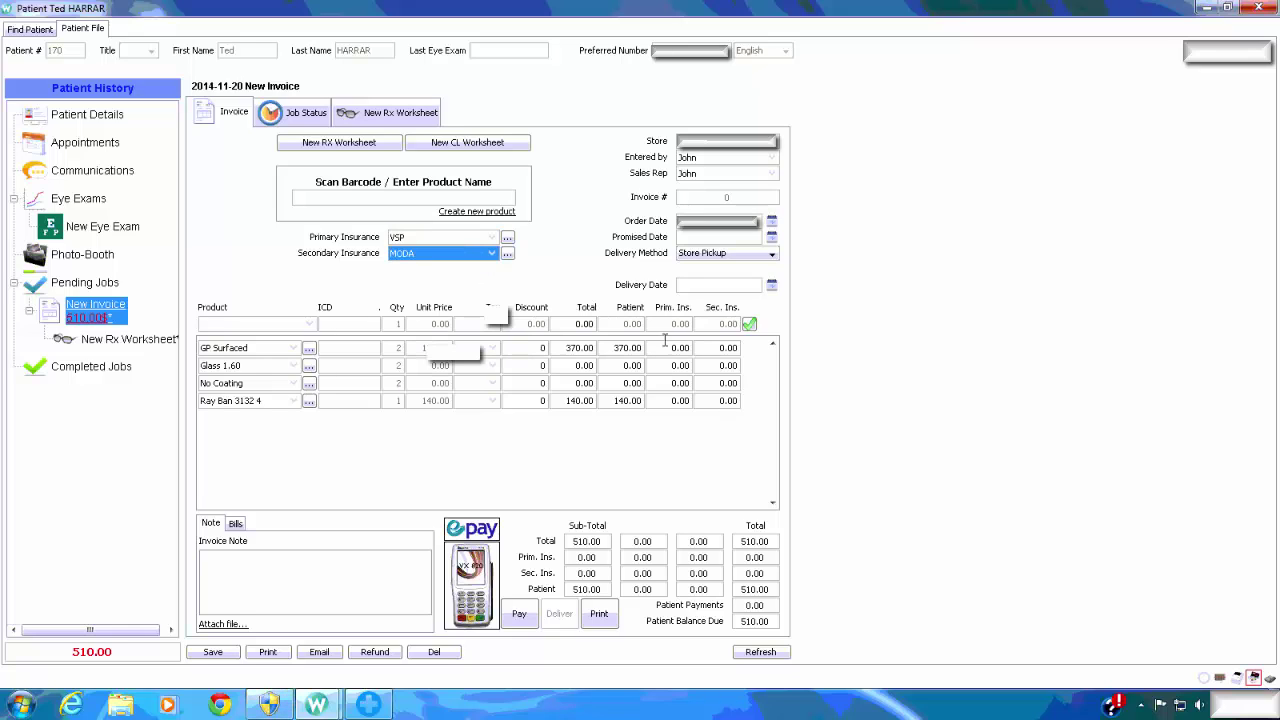
left_click(491, 254)
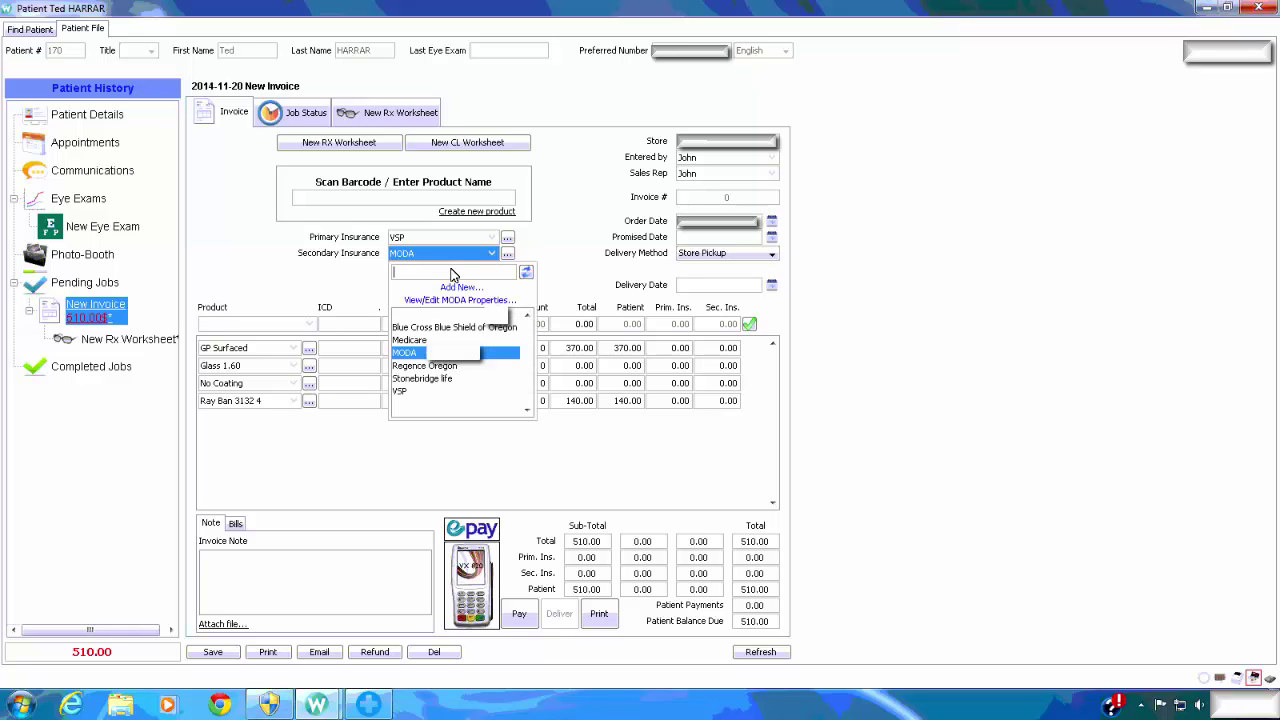
left_click(440, 315)
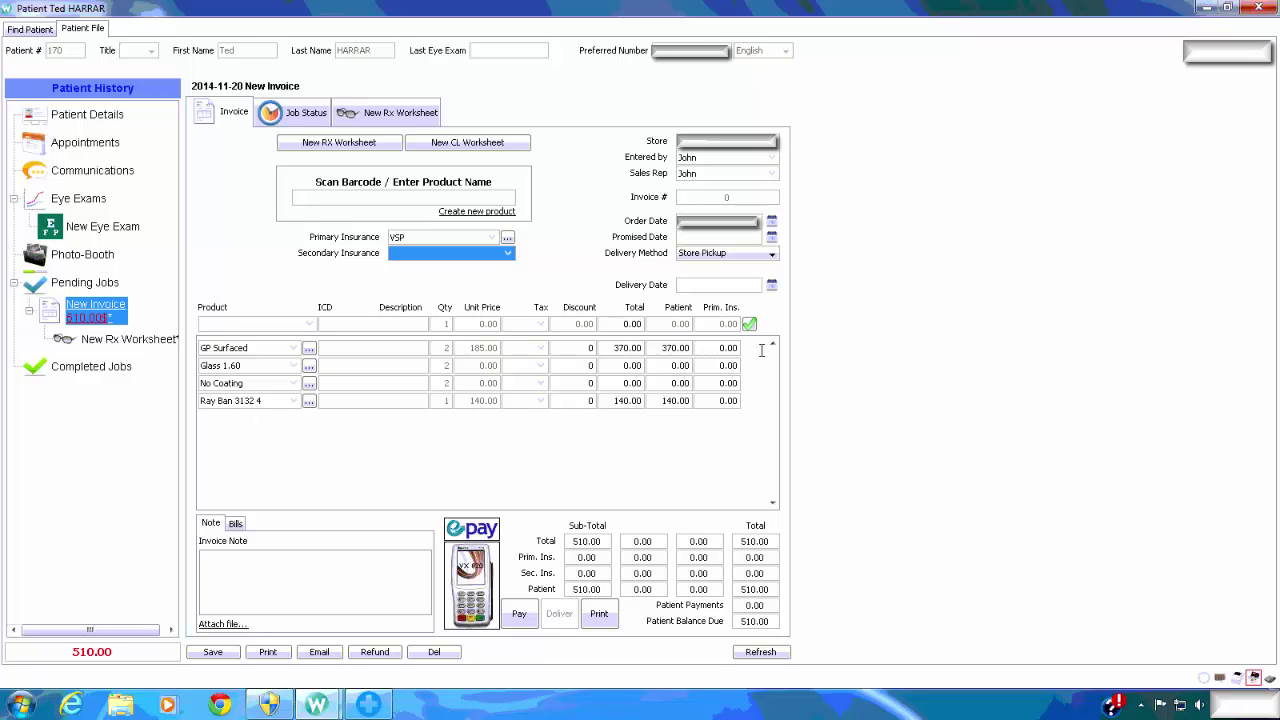
Enter primary insurance coverage of 250 for the GP Surfaced lenses and 100 for the Ray Ban 3132 4 frame.
left_click(718, 349)
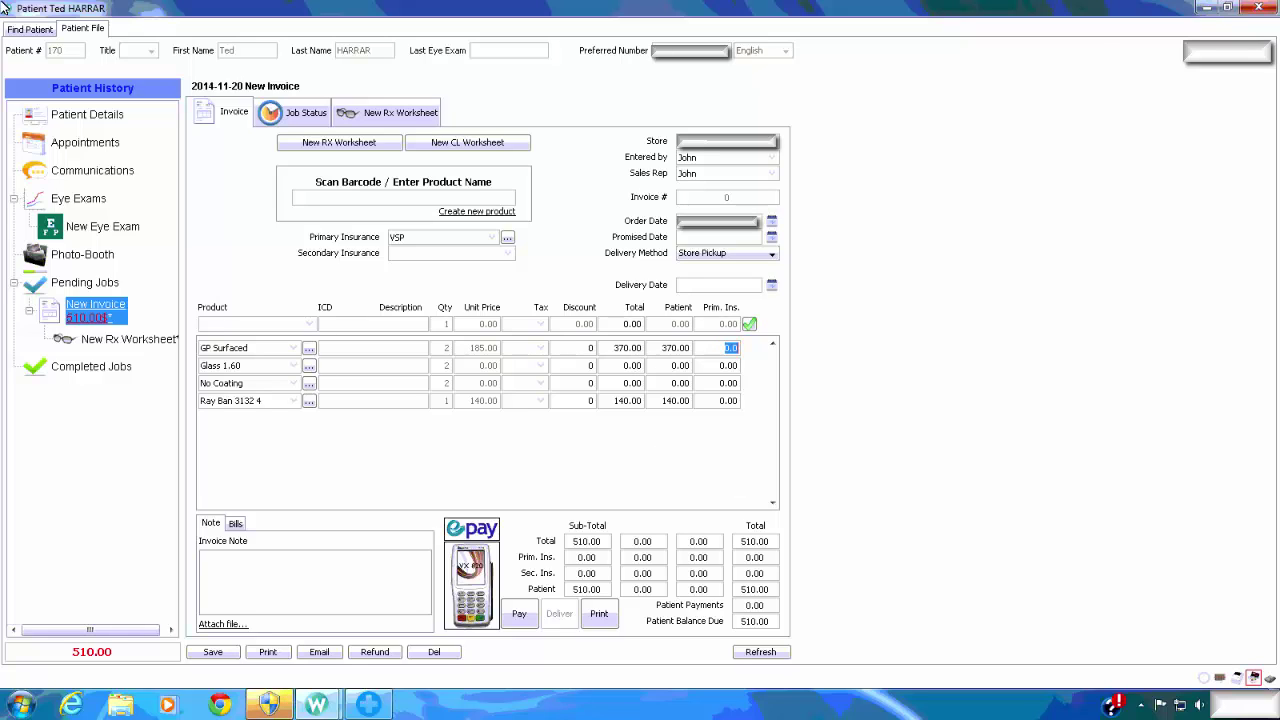
type("250")
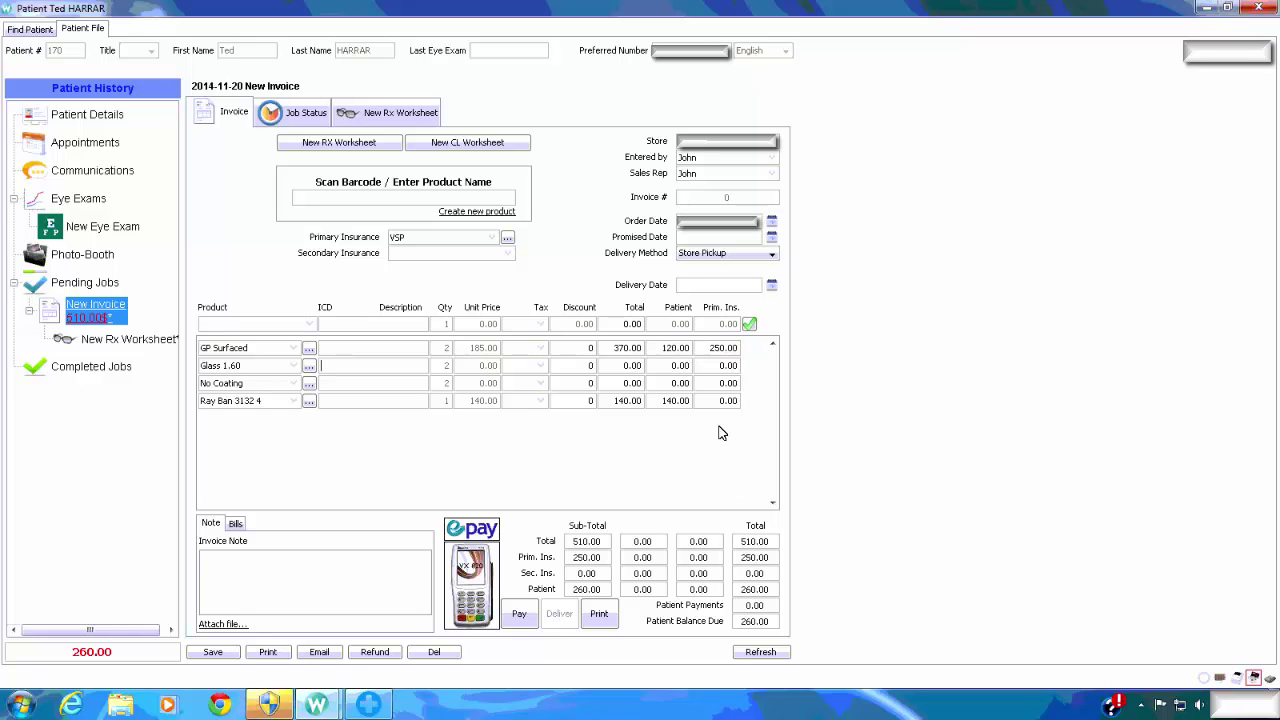
left_click(724, 400)
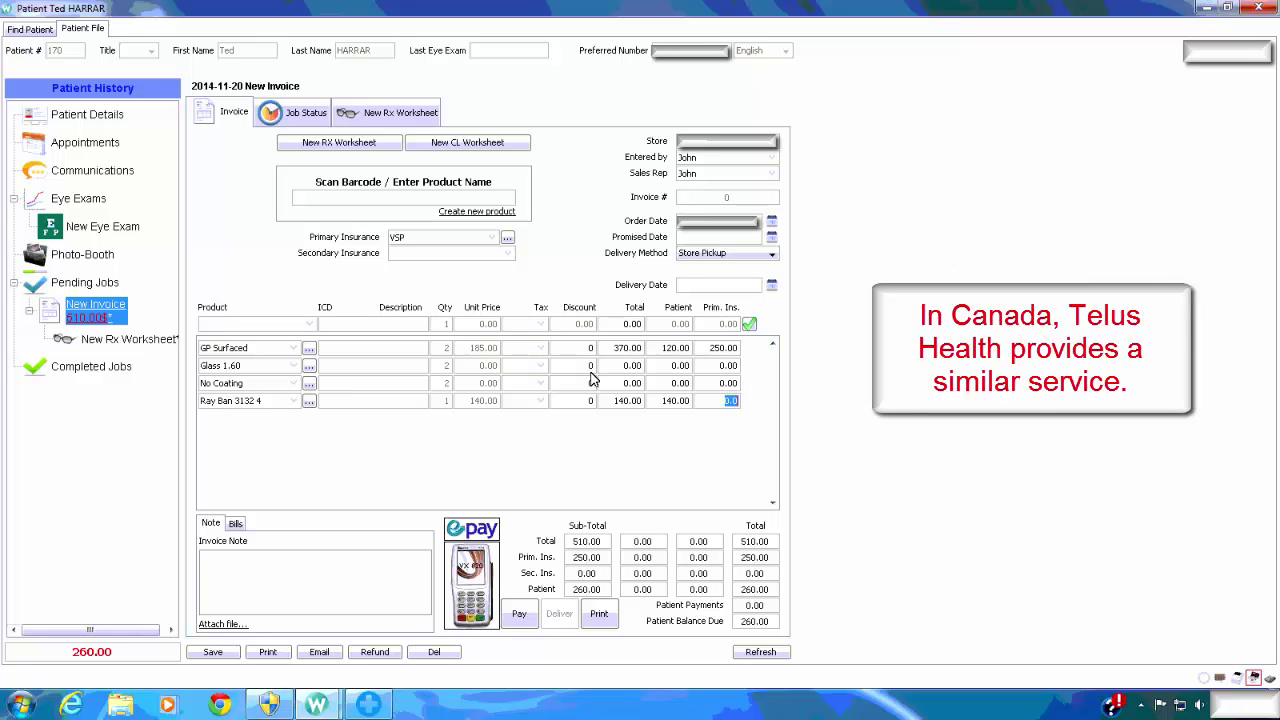
type("100")
key("Tab")
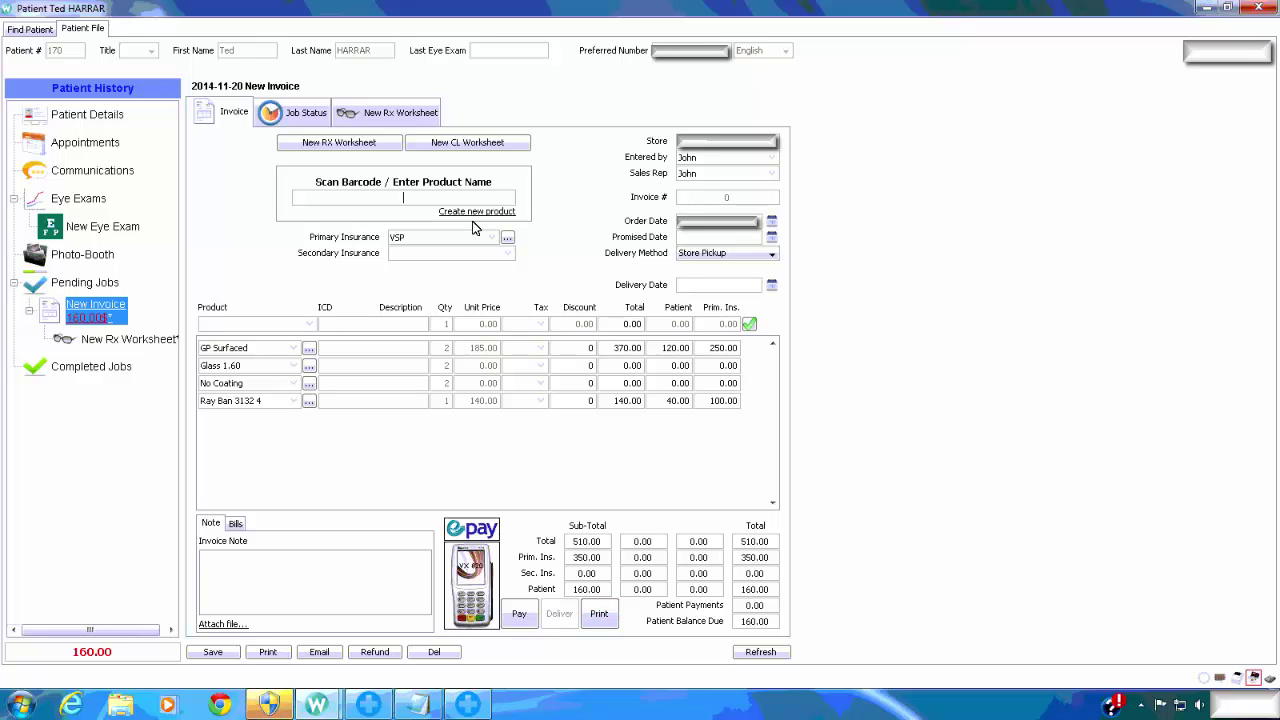
Find the CoPay product, add it to the invoice and set its patient amount to 25.
type("copay")
key("Return")
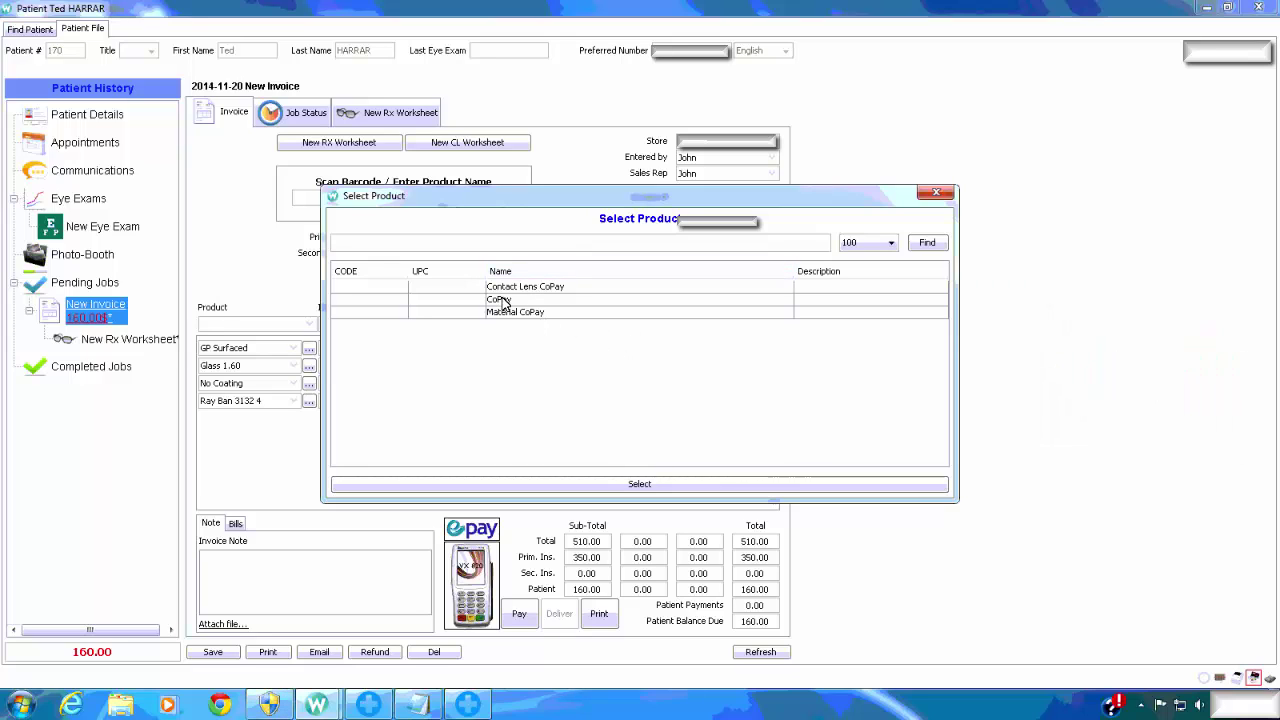
left_click(504, 303)
left_click(590, 485)
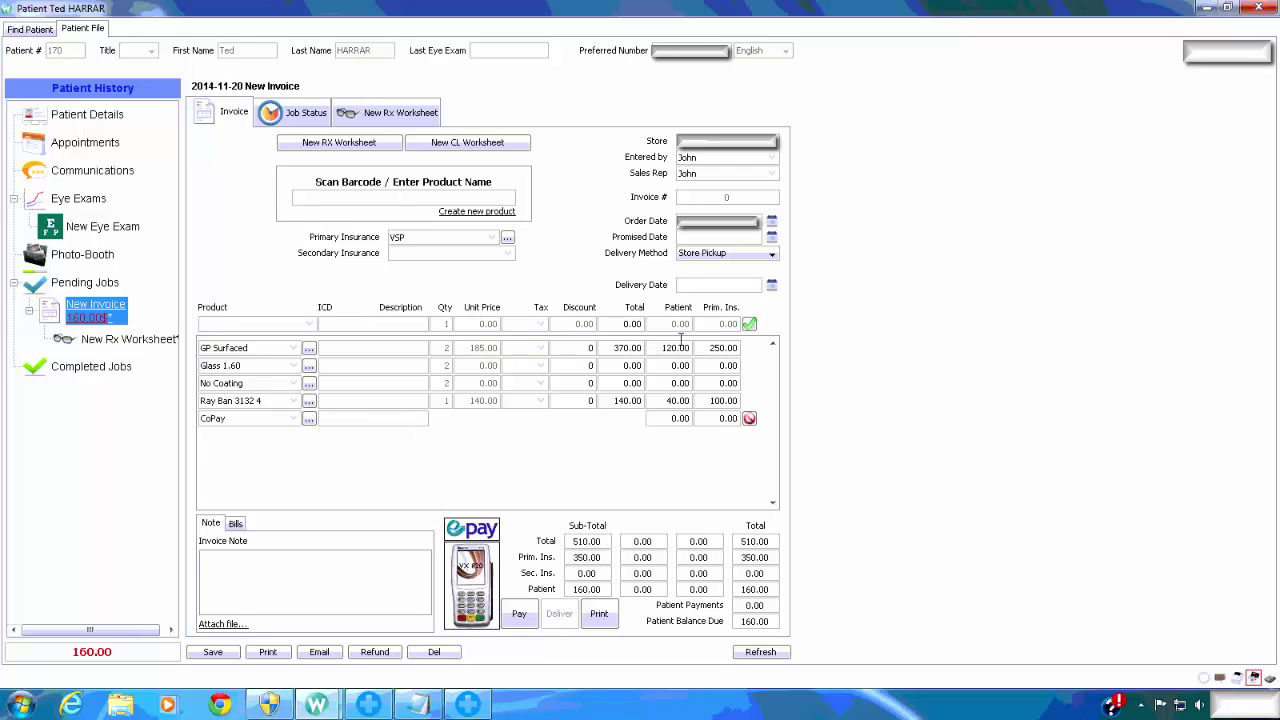
left_click(673, 417)
double_click(683, 420)
type("25")
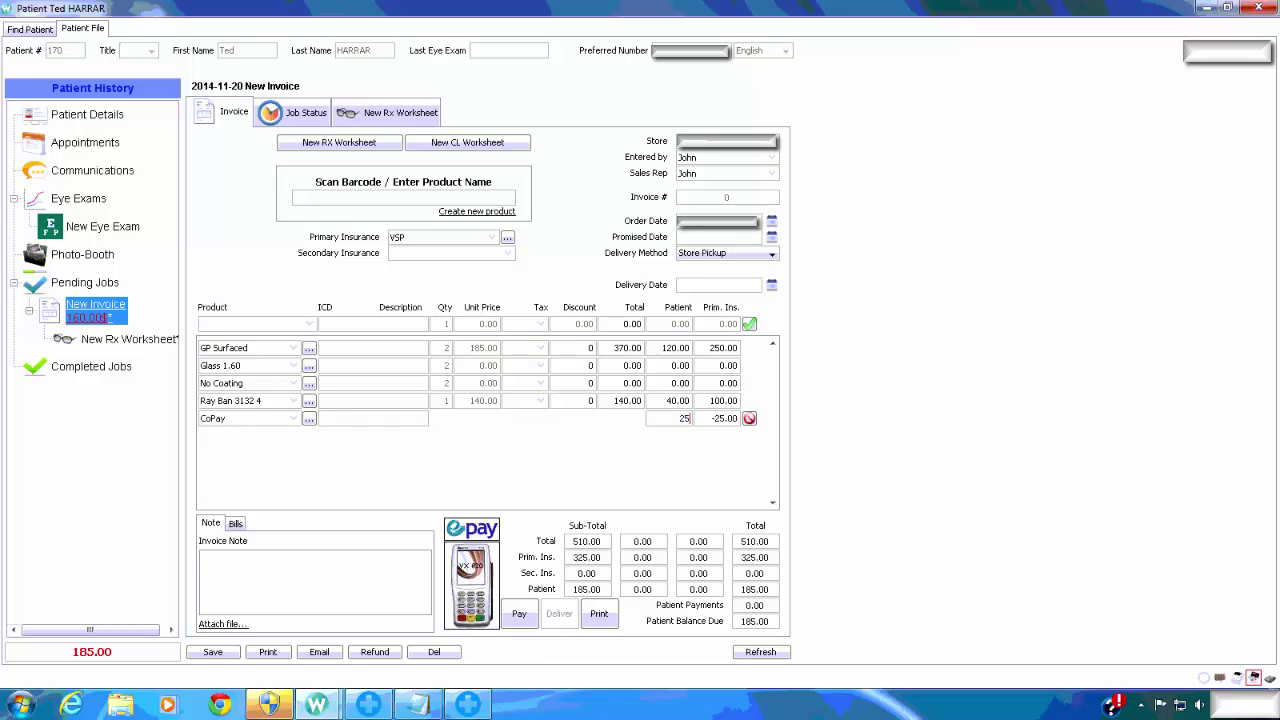
key("Tab")
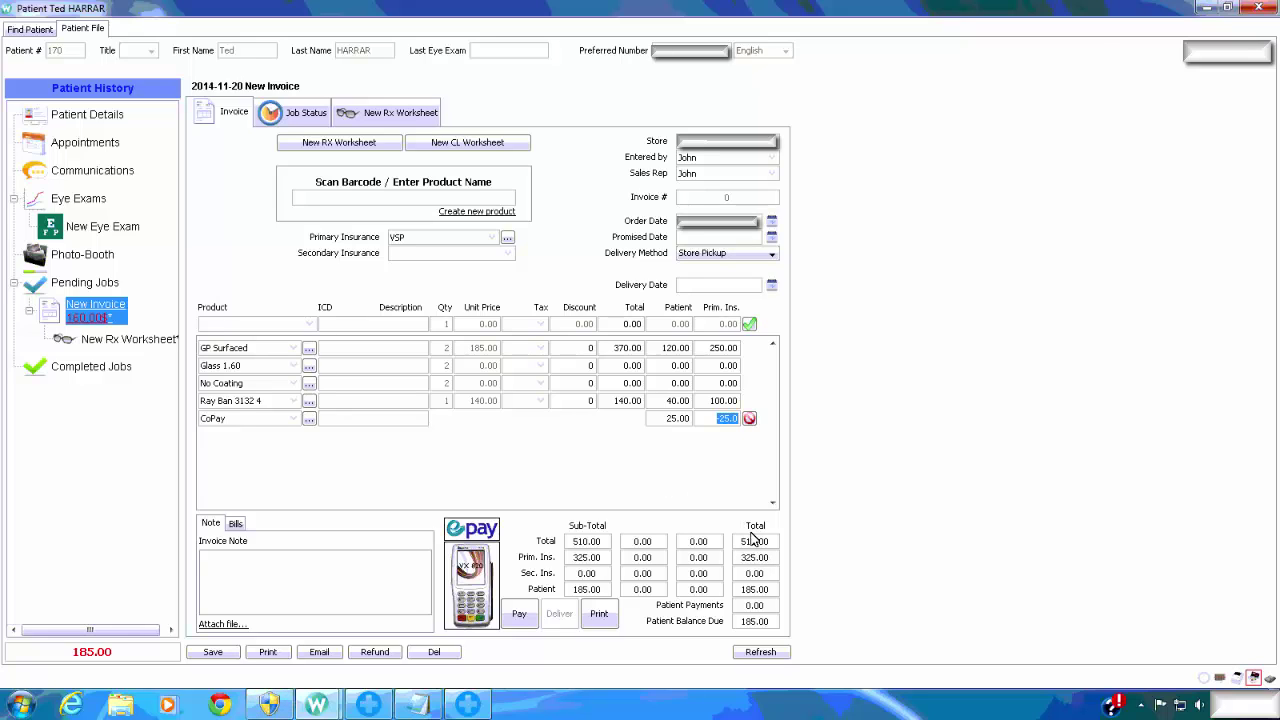
Start a new payment on the invoice and set its amount to 185.
left_click(522, 616)
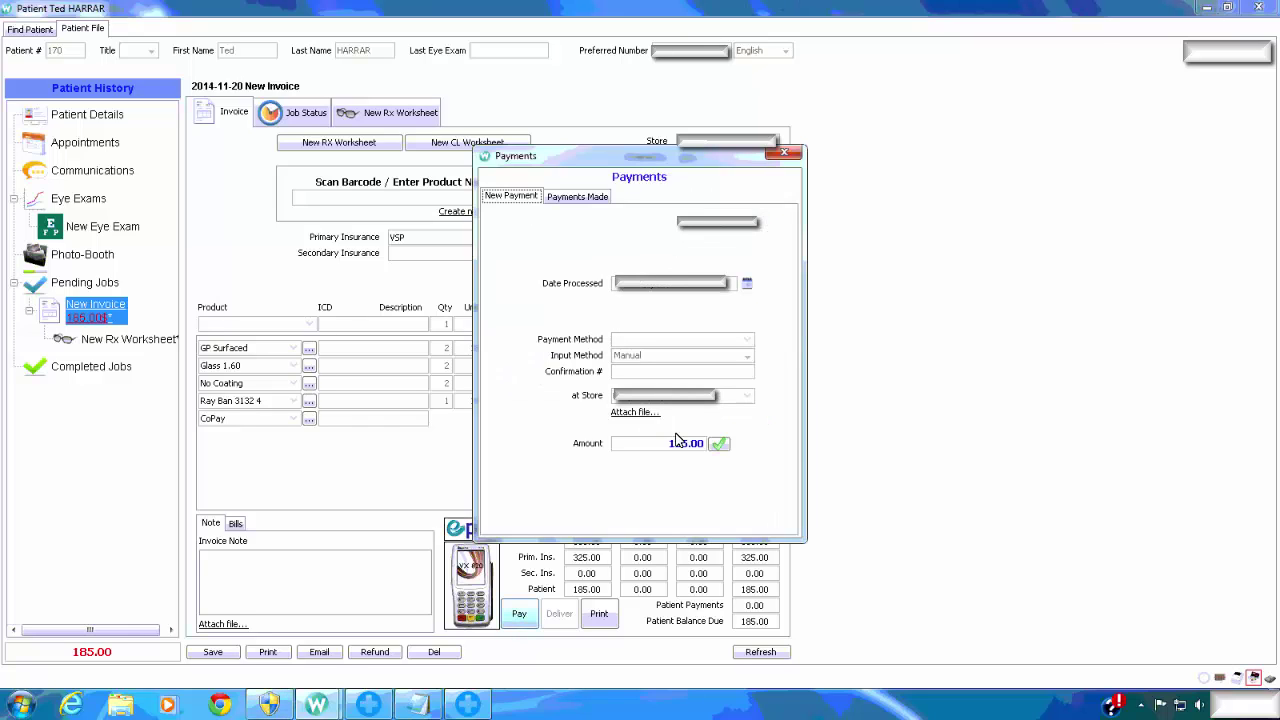
left_click_drag(661, 443, 763, 449)
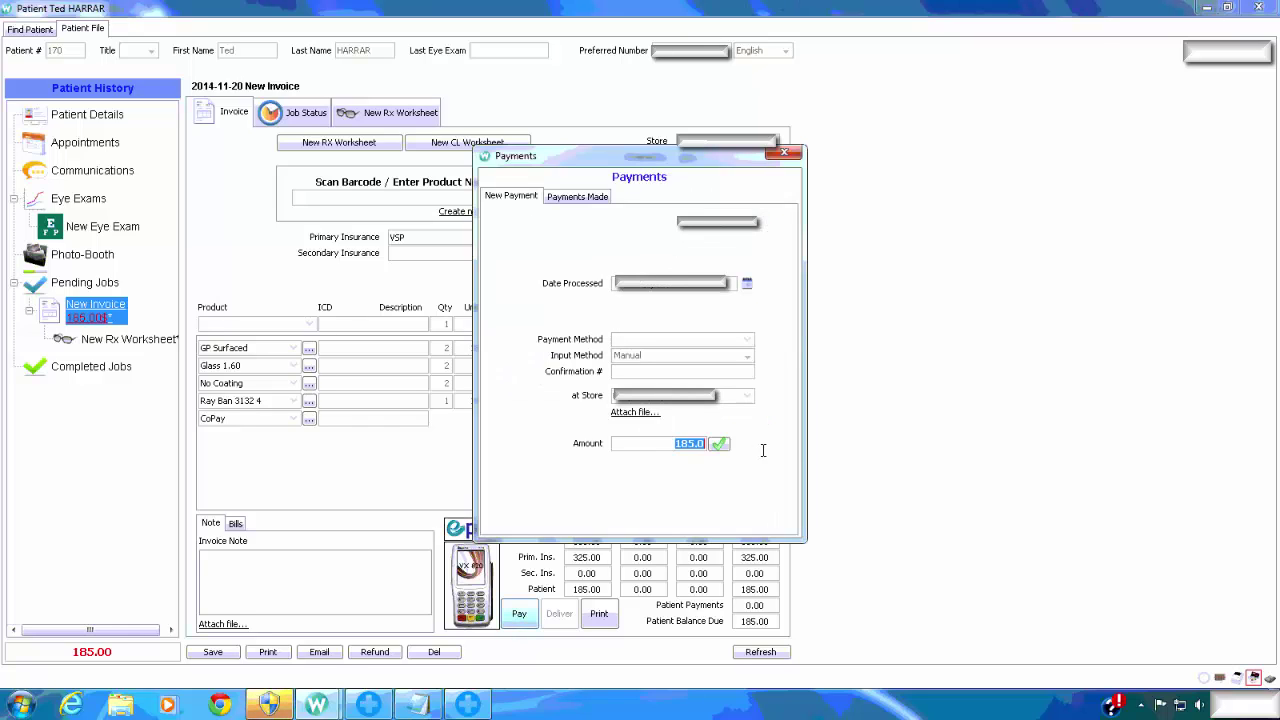
type("100")
double_click(694, 443)
type("185")
key("BackSpace")
key("BackSpace")
key("BackSpace")
key("BackSpace")
key("BackSpace")
key("BackSpace")
type("185")
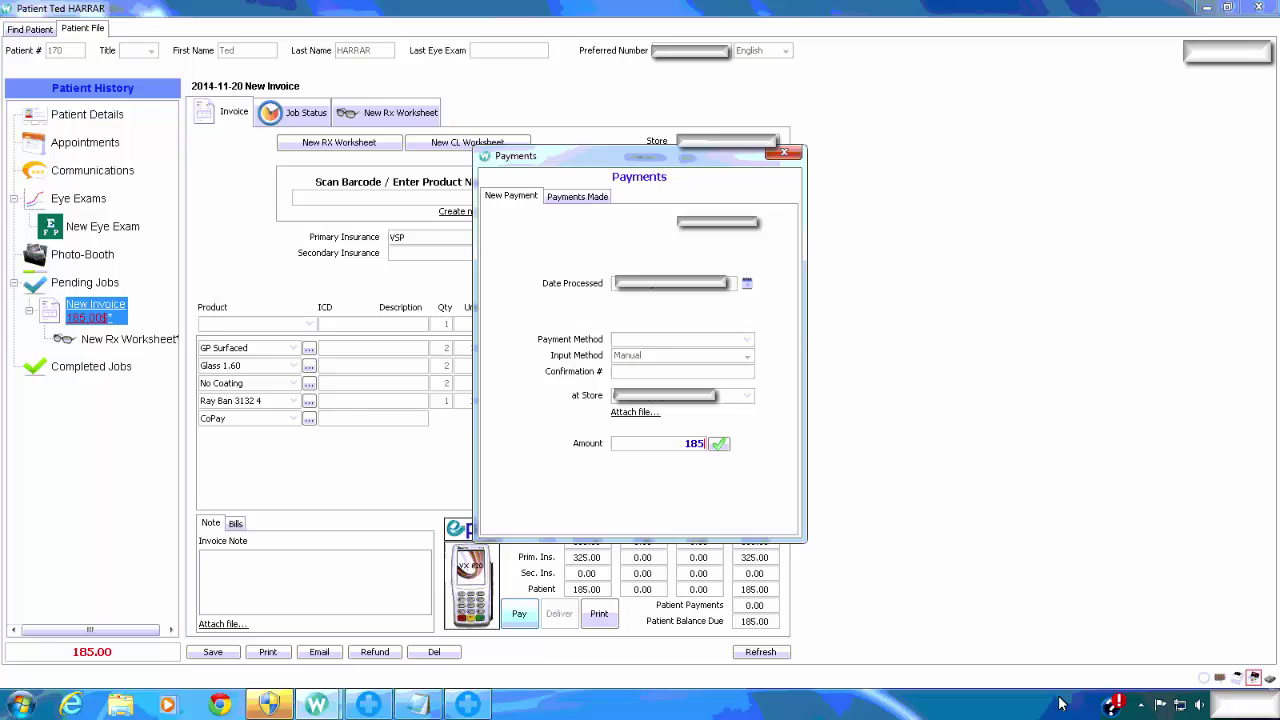
key("Tab")
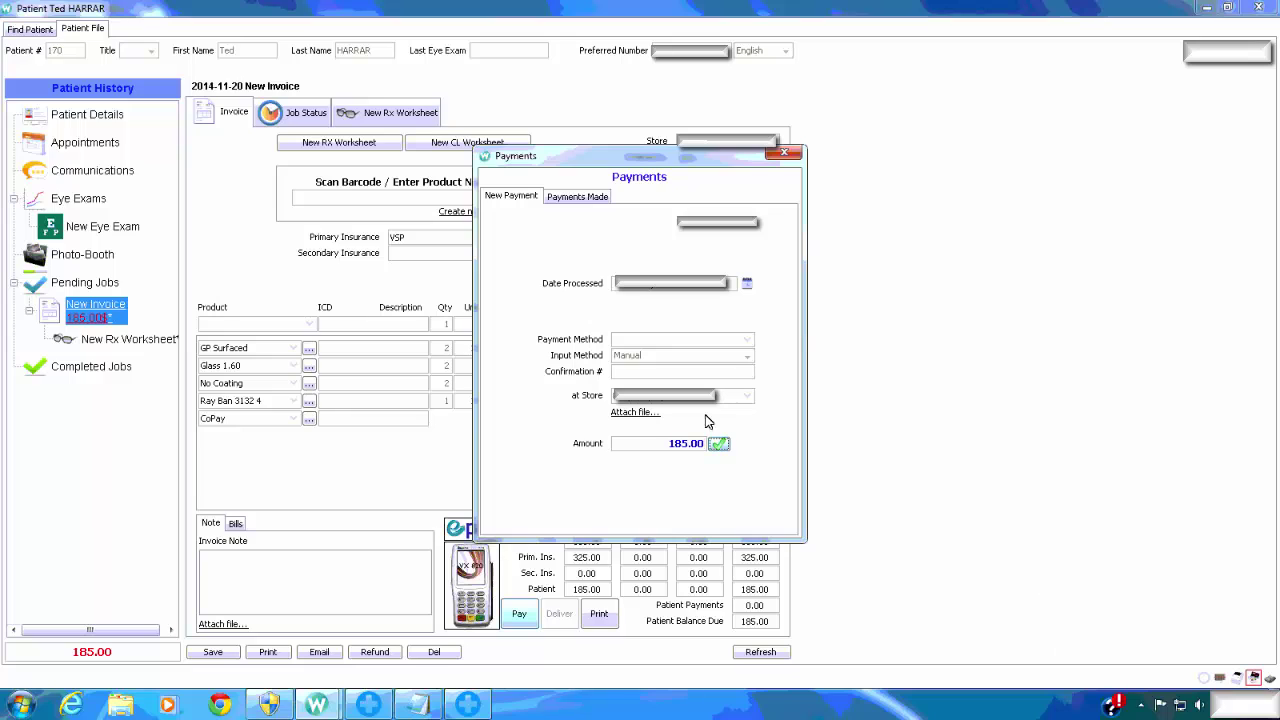
Choose VISA as the payment method, record the payment and close the payments window.
left_click(676, 345)
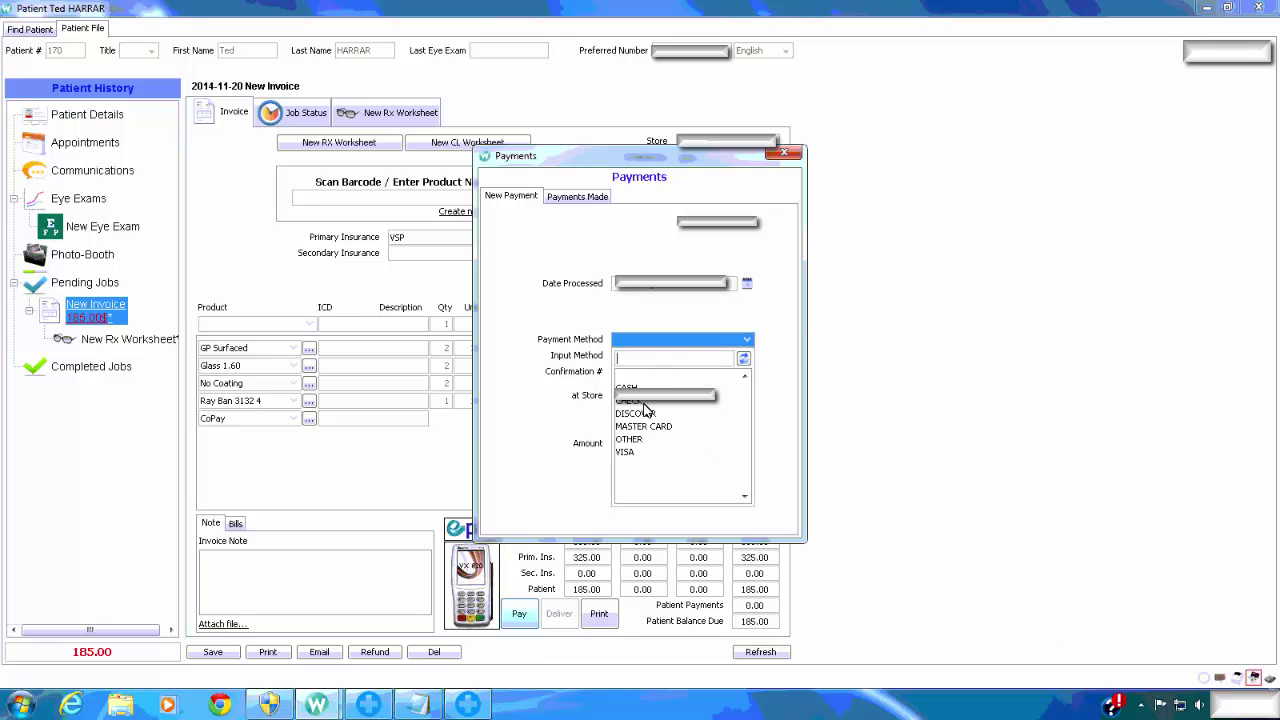
left_click(625, 451)
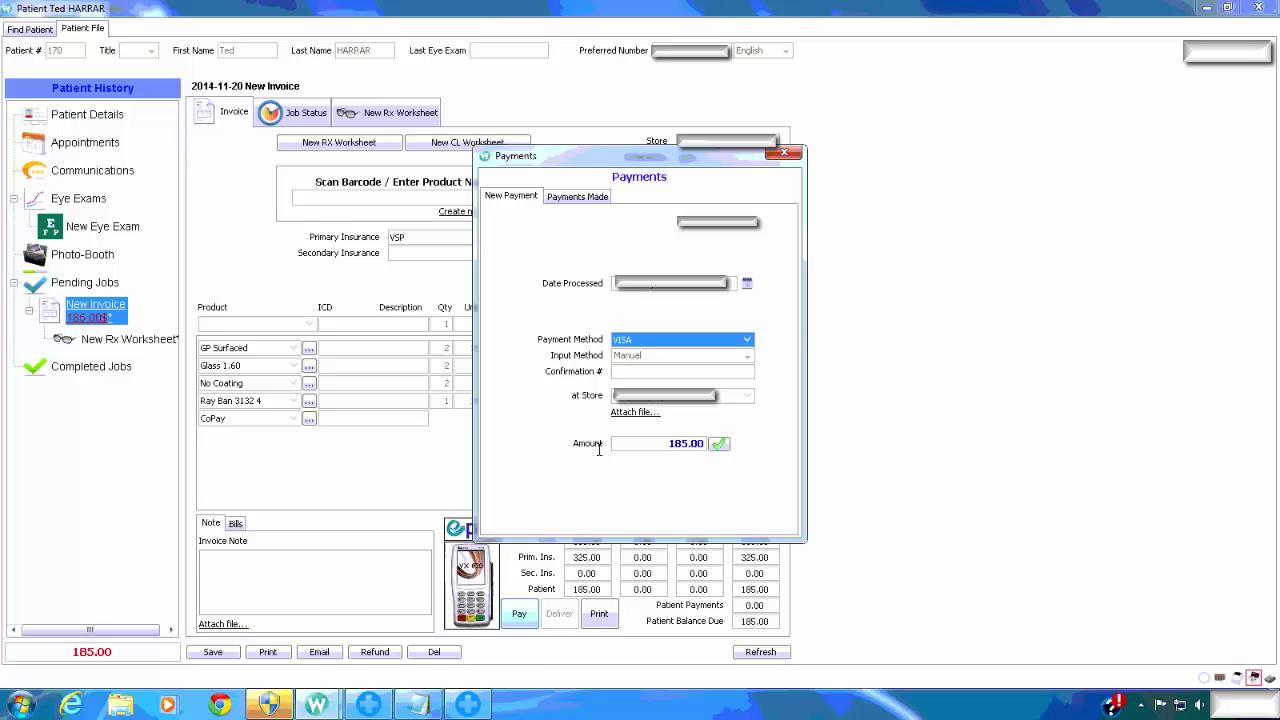
left_click(720, 445)
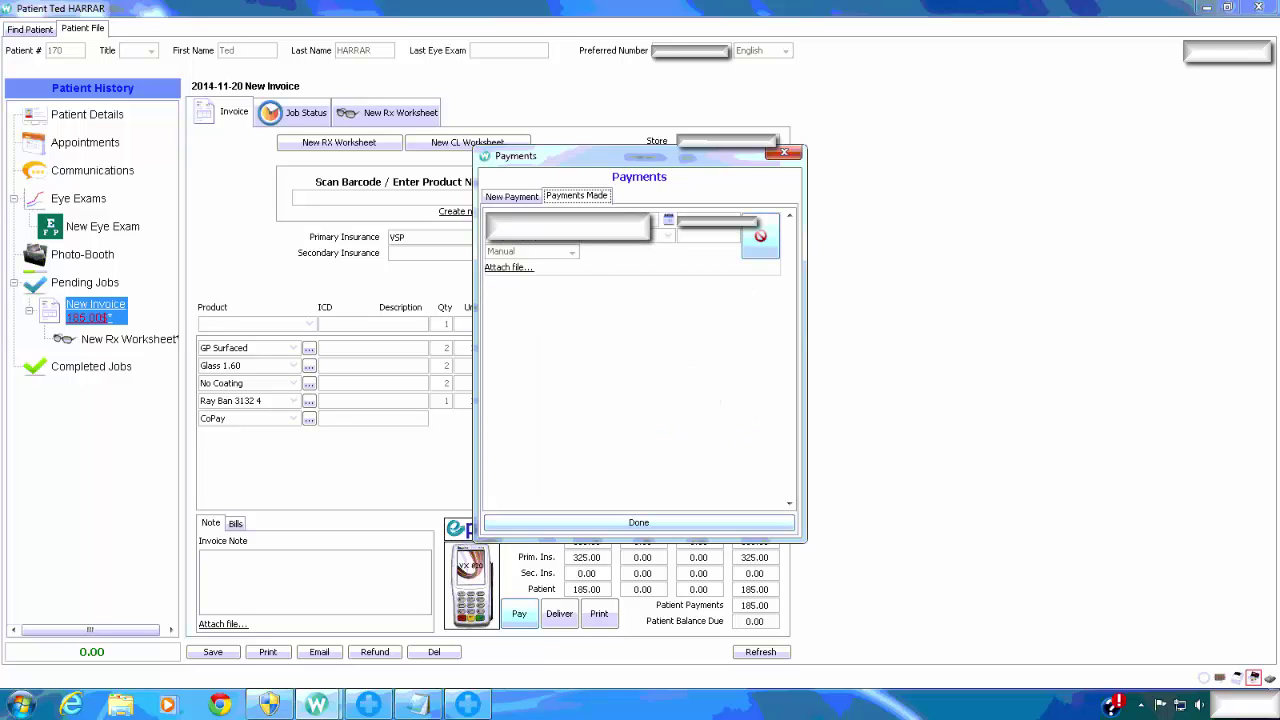
left_click(640, 523)
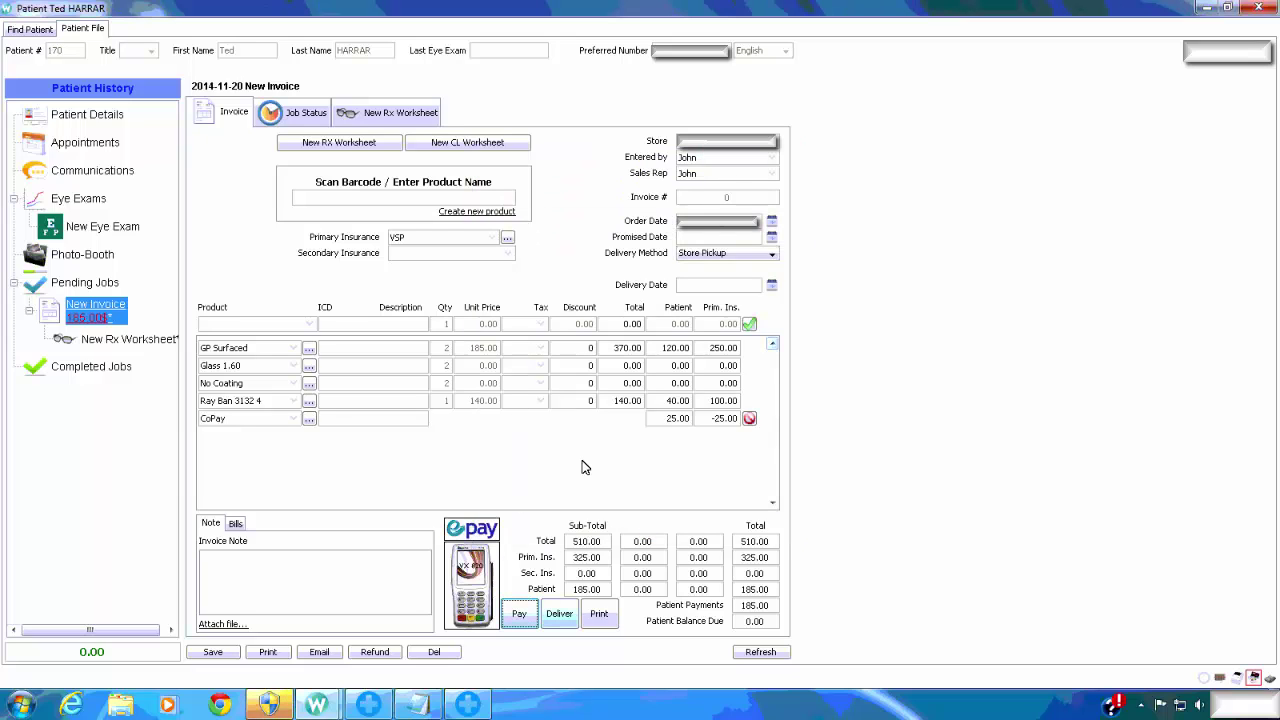
Print the invoice and worksheet with insurance details and keep the job open.
left_click(272, 664)
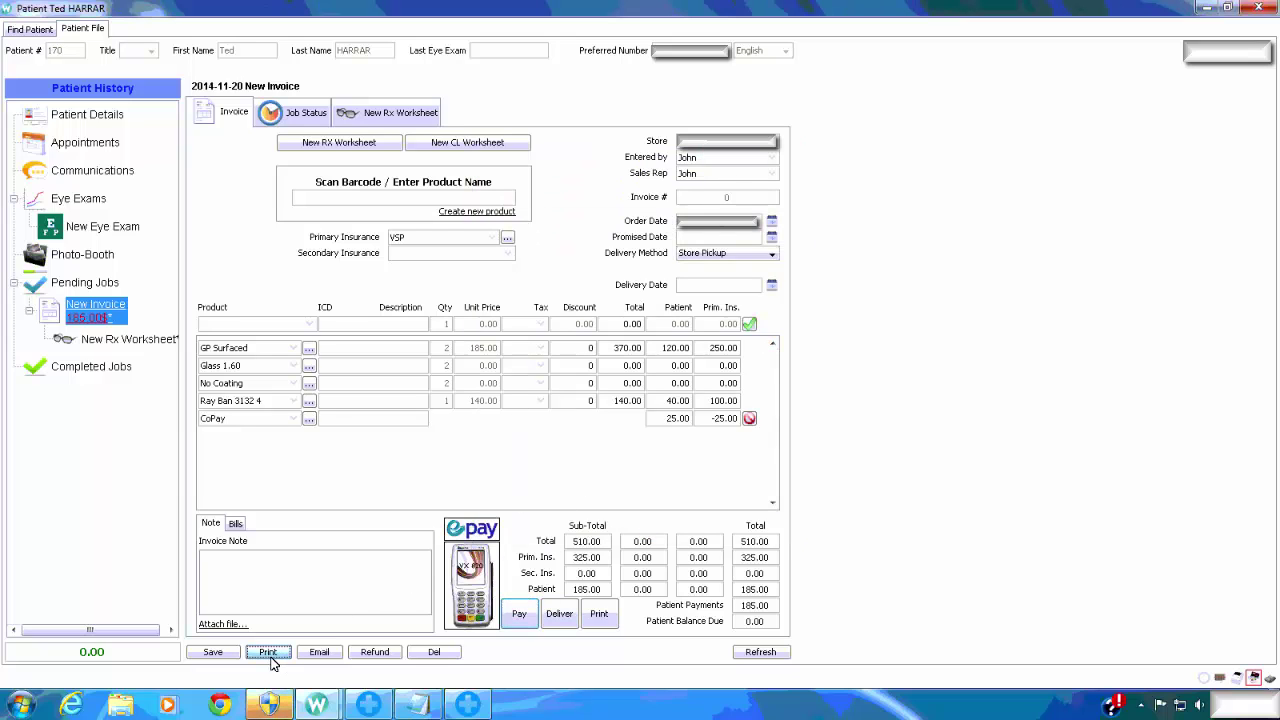
mouse_move(272, 662)
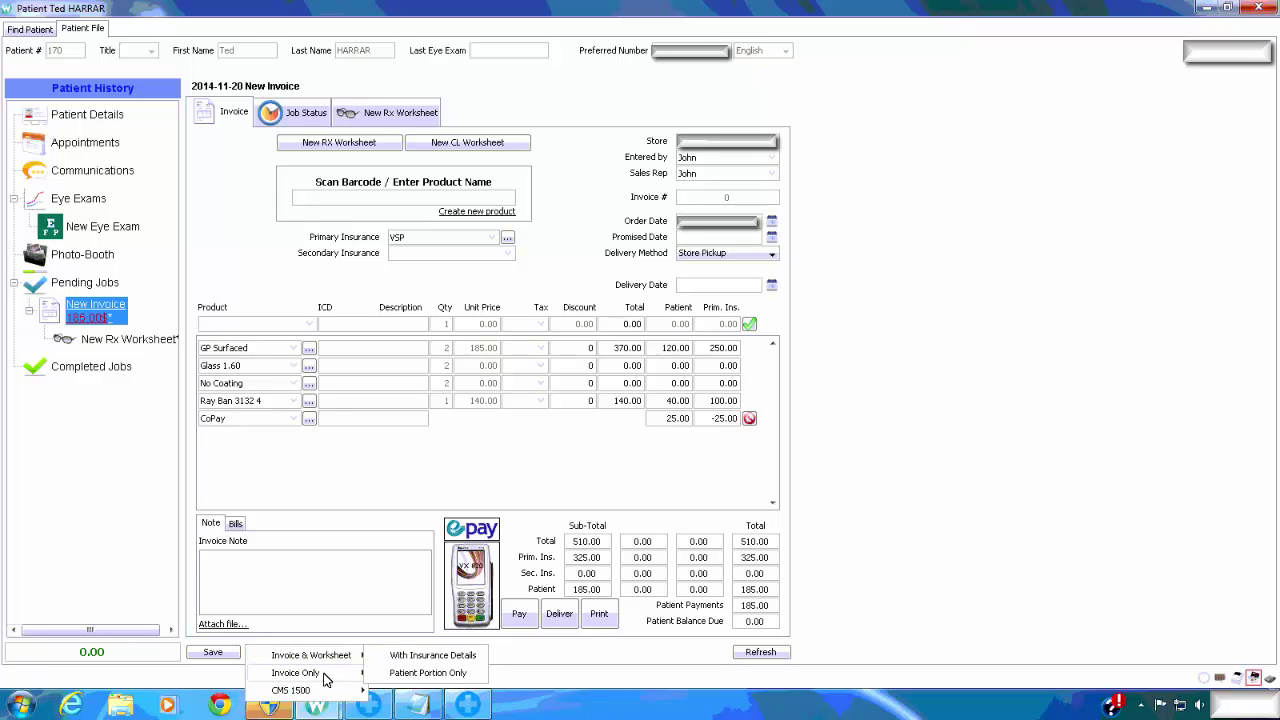
mouse_move(329, 690)
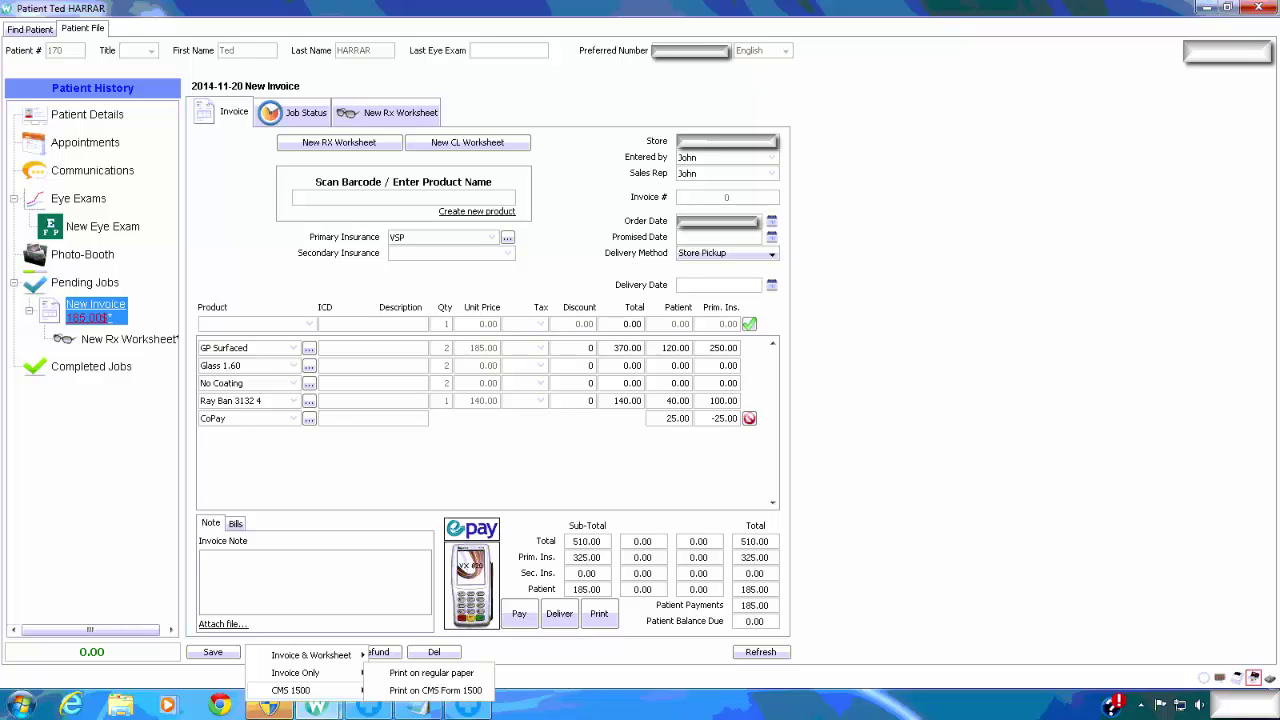
mouse_move(328, 658)
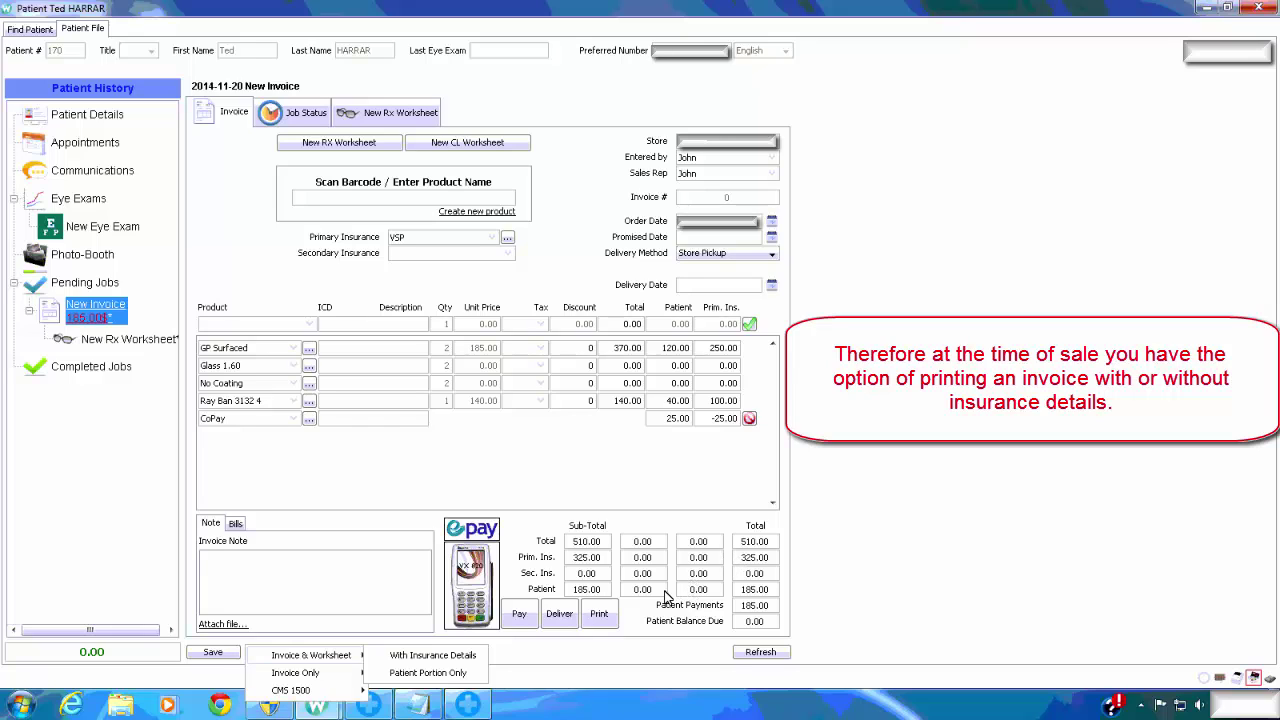
left_click(459, 657)
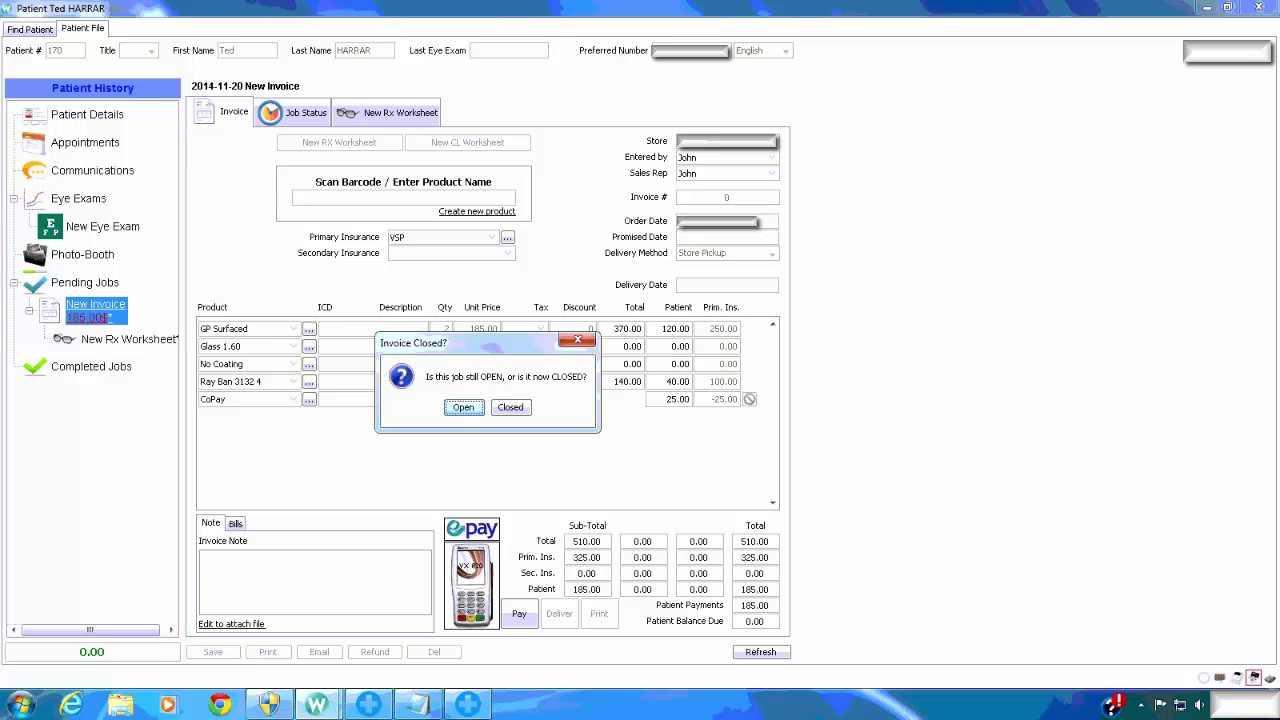
left_click(463, 408)
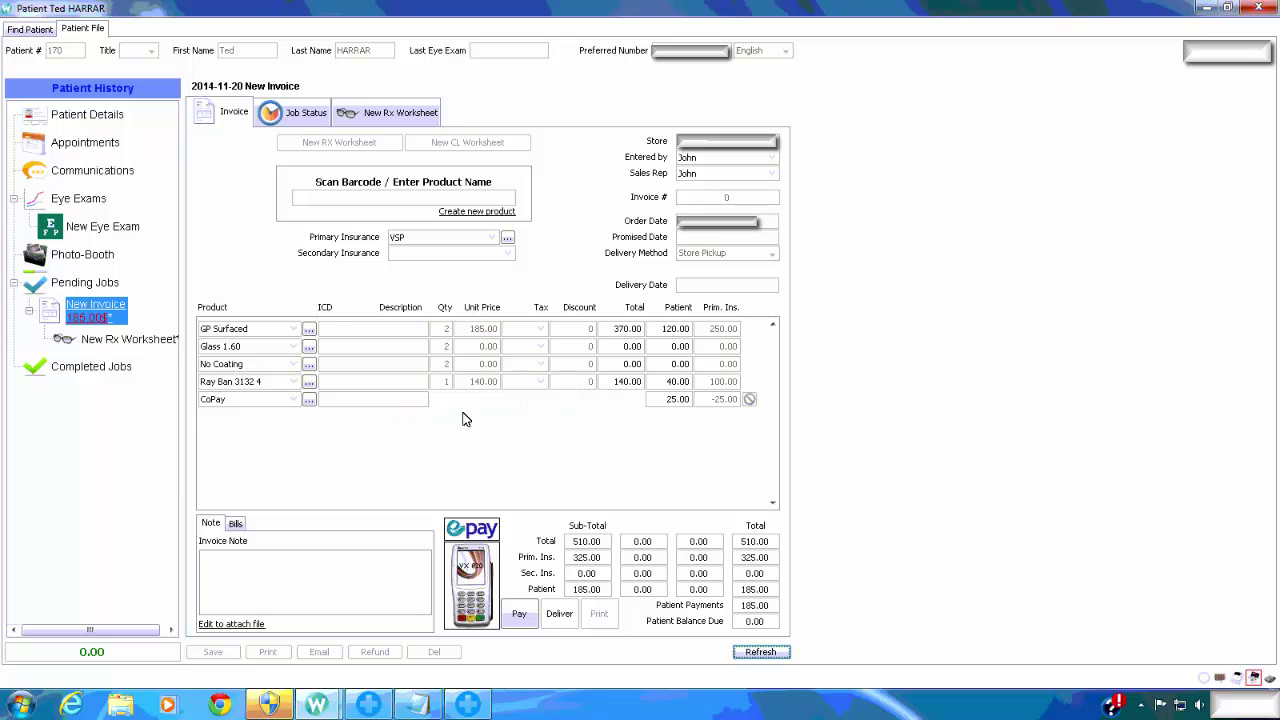
Select PDF Complete as the printer and print the document.
left_click(590, 314)
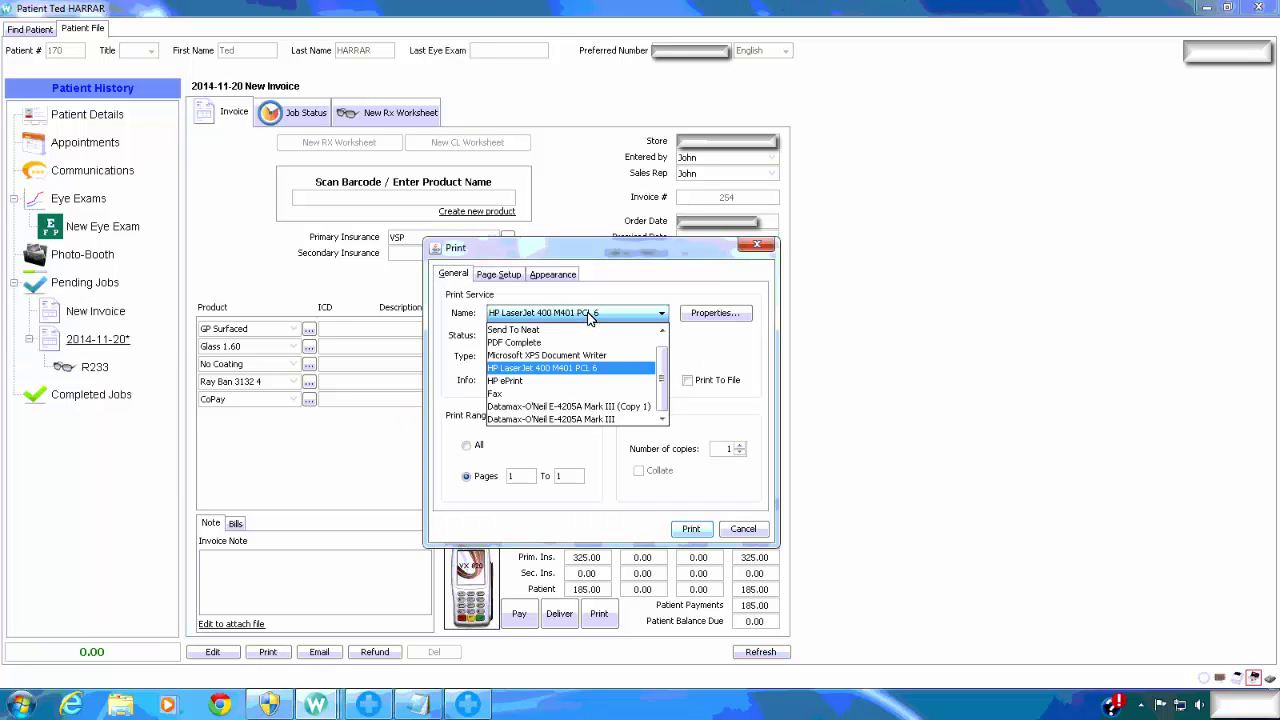
left_click(539, 344)
left_click(694, 529)
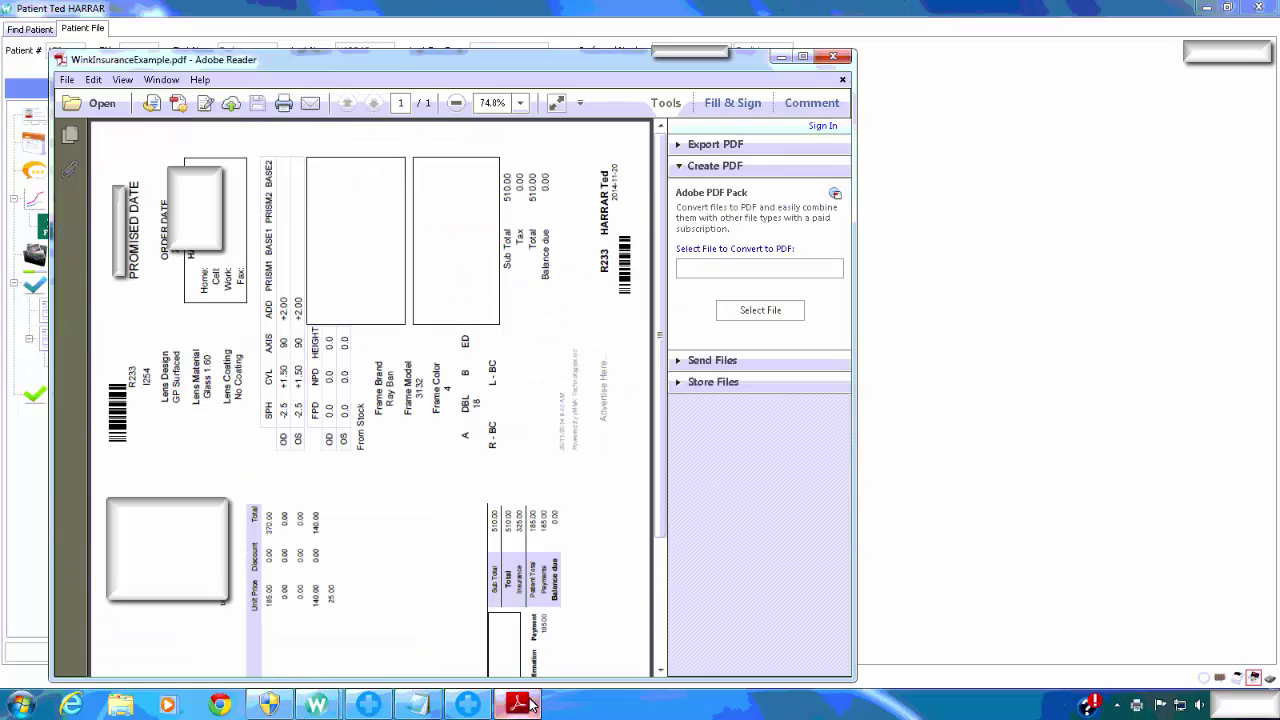
Enlarge WinkInsuranceExample.pdf in Adobe Reader to the full screen and rotate the page clockwise so it reads upright.
left_click(802, 55)
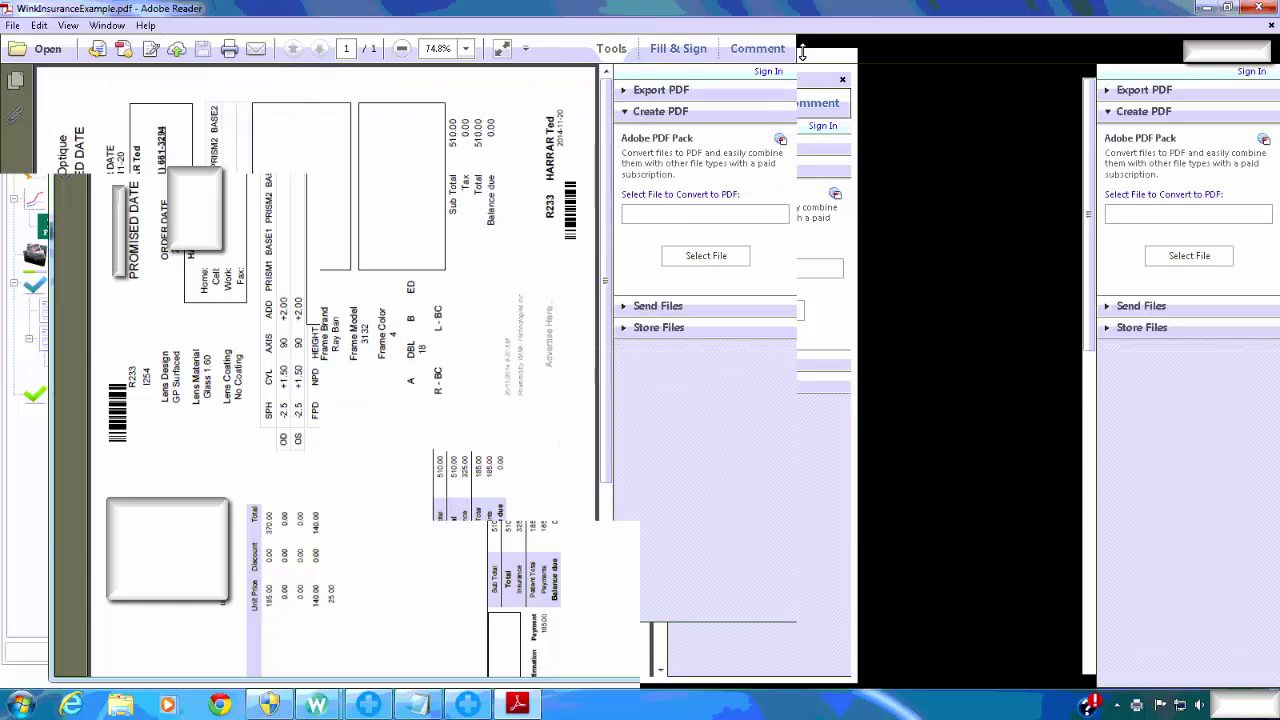
left_click(67, 25)
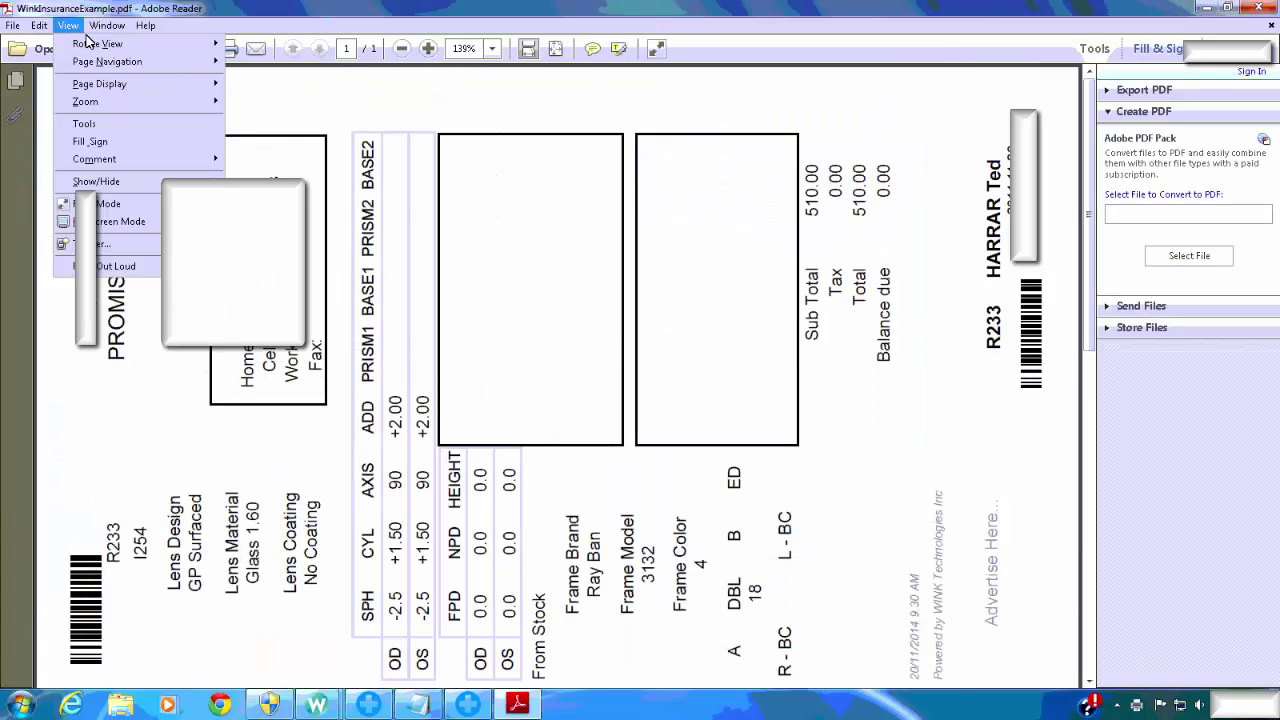
left_click(305, 52)
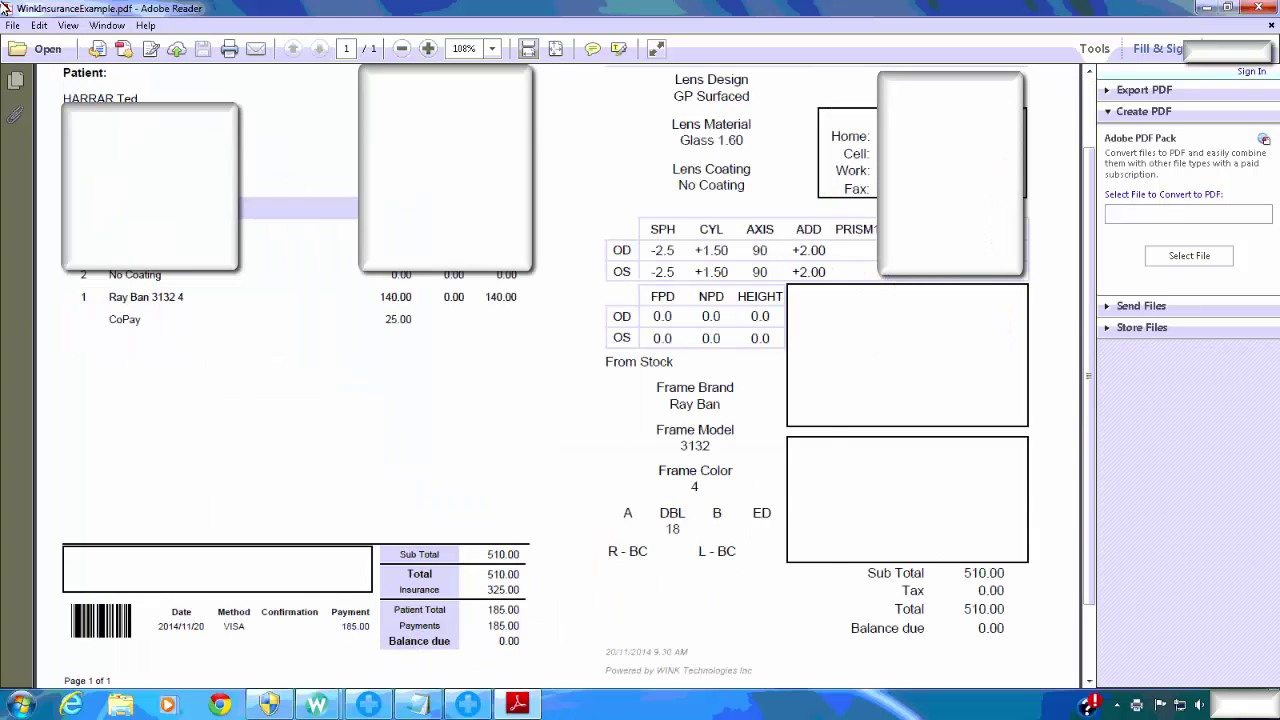
Review the product lines, copay, insurance and payment totals and the Rx worksheet in the PDF, and minimize it.
scroll(271, 251, "up", 2)
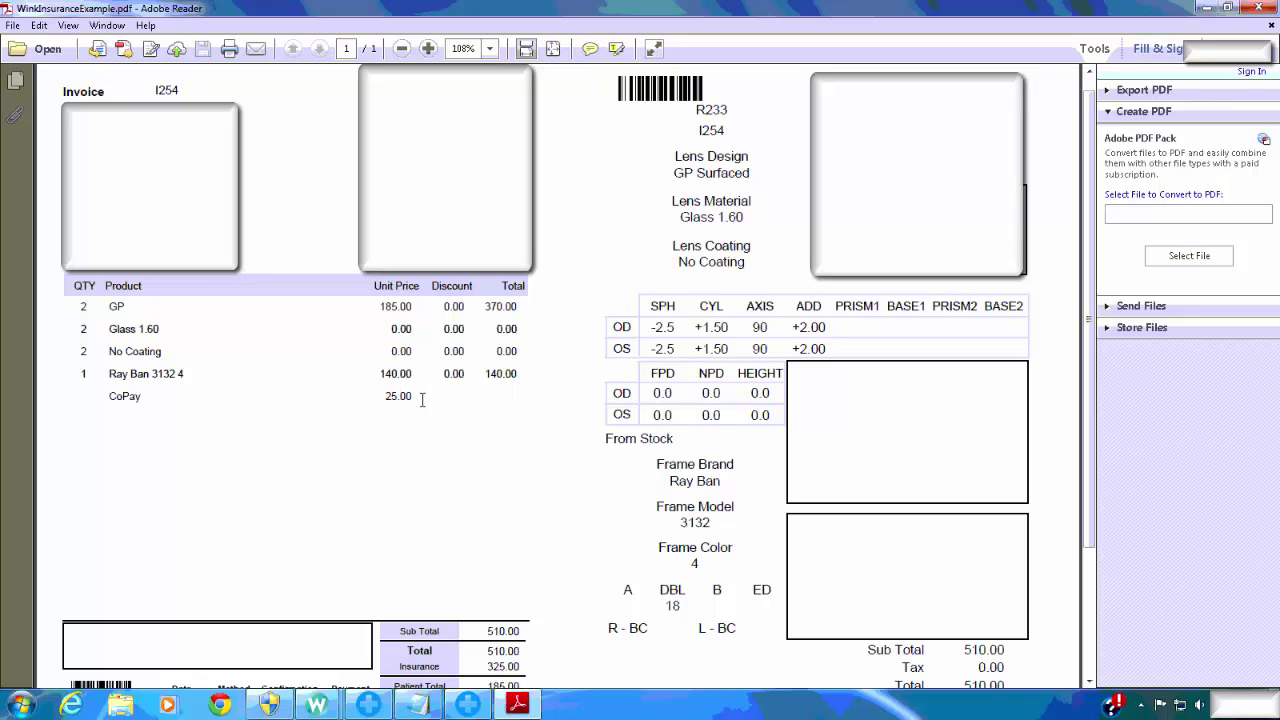
scroll(500, 558, "down", 2)
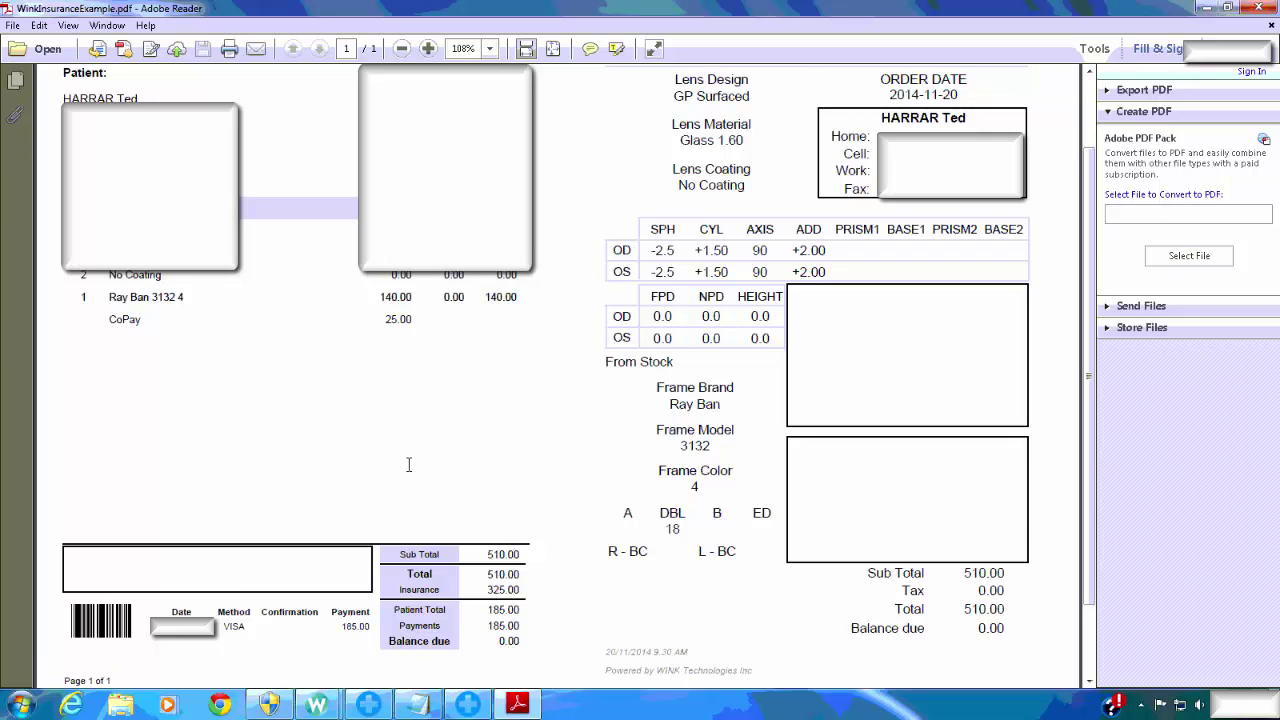
scroll(408, 464, "up", 2)
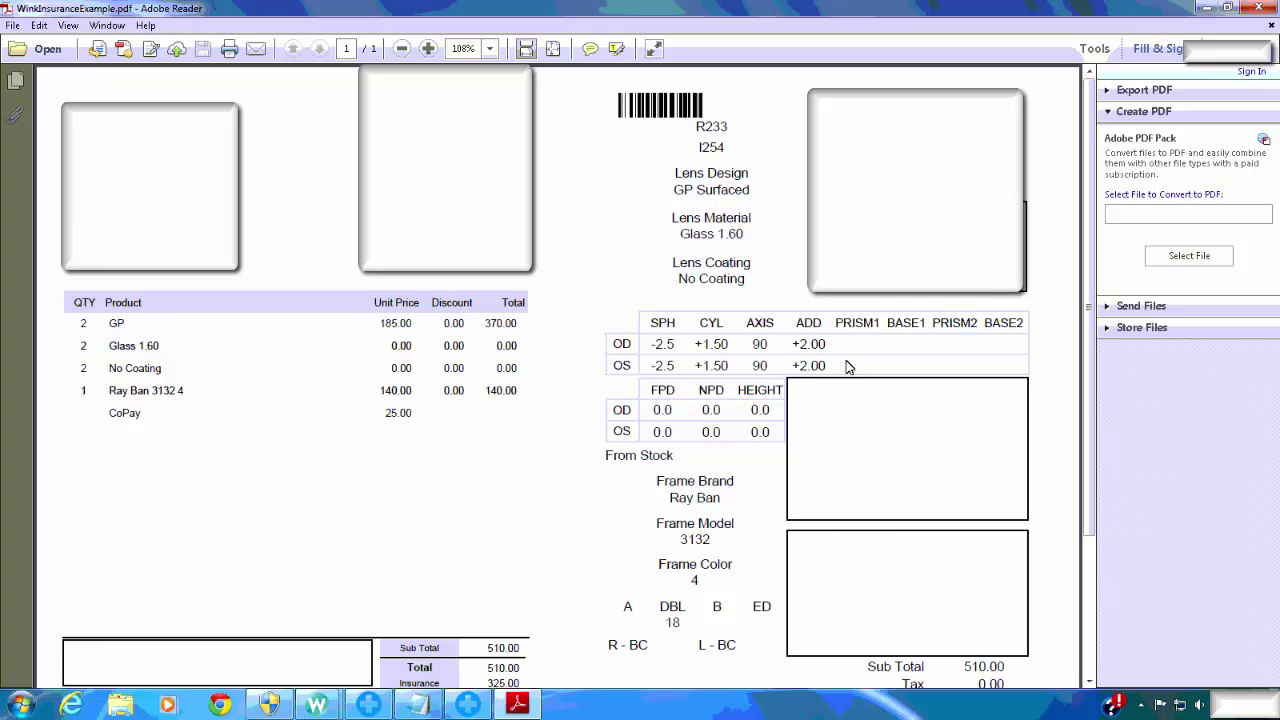
scroll(814, 457, "down", 3)
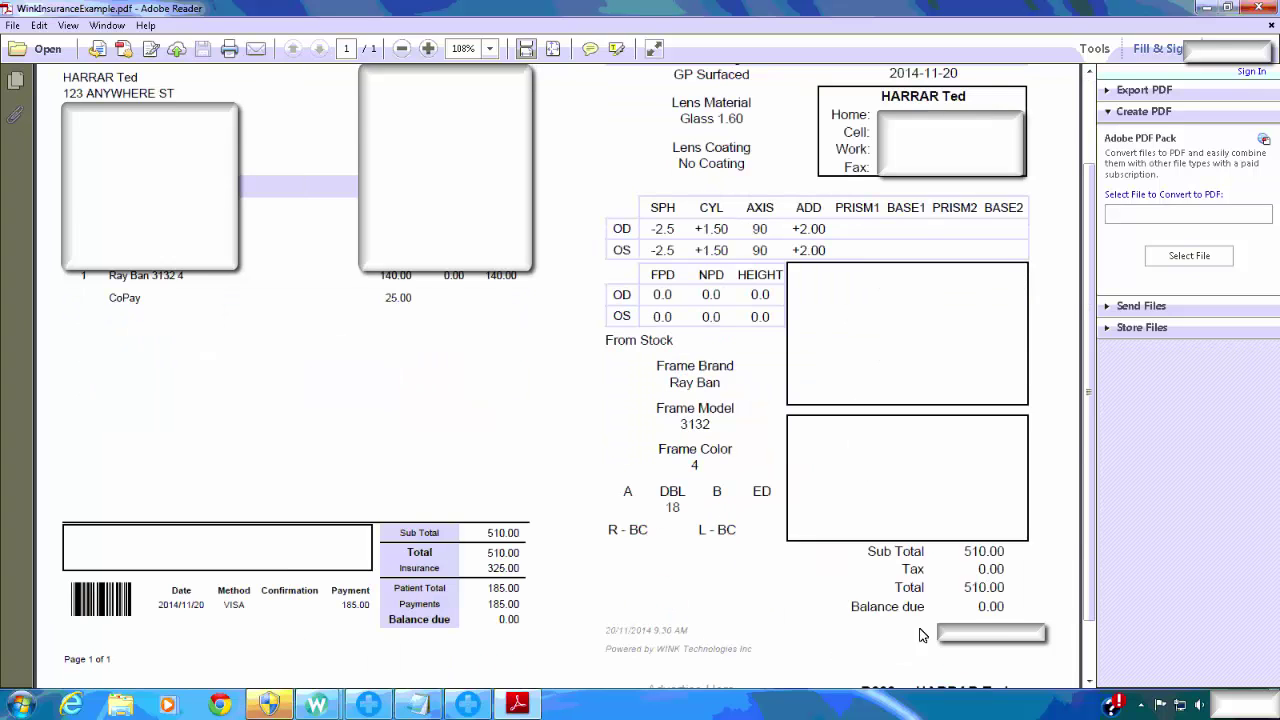
scroll(900, 638, "down", 2)
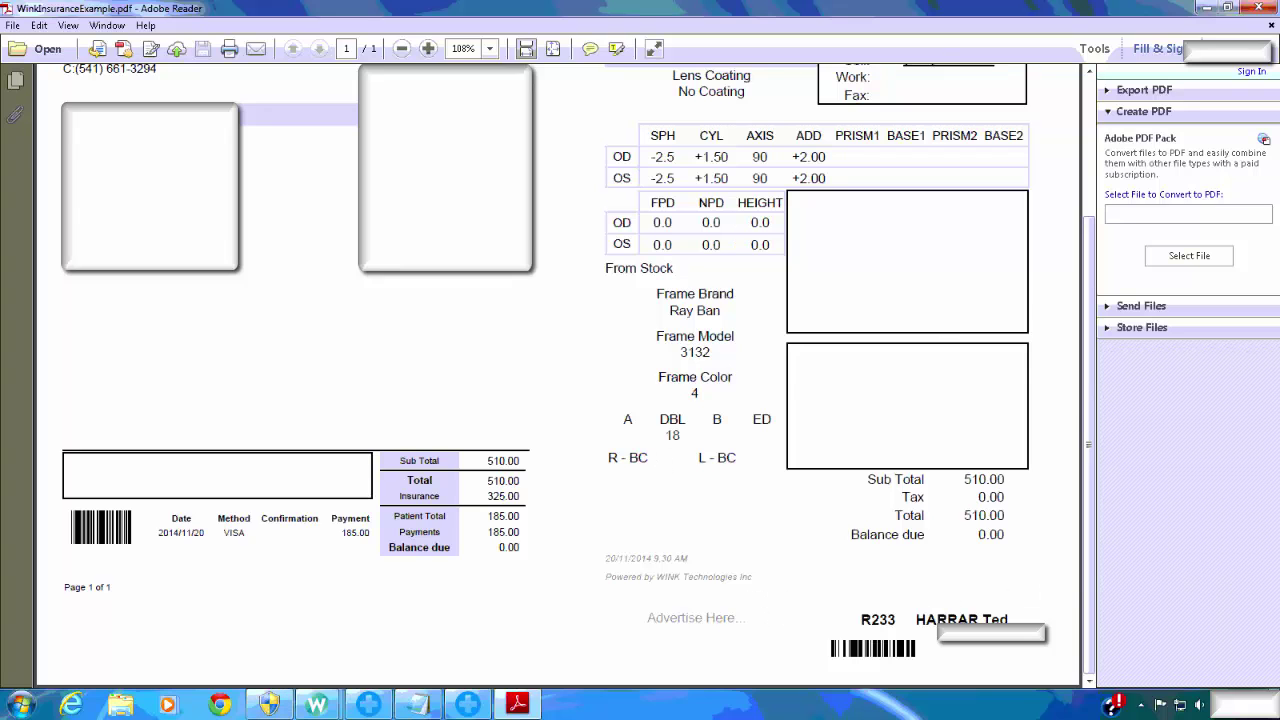
scroll(1036, 596, "up", 3)
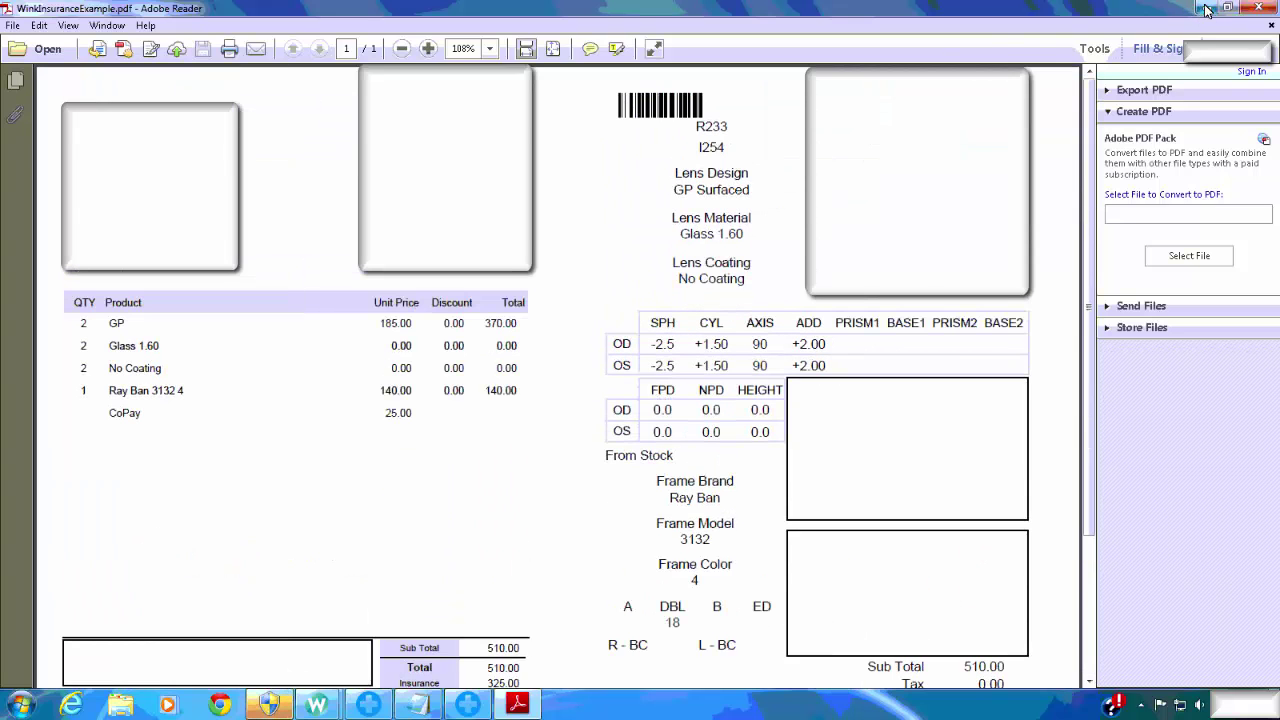
left_click(1205, 9)
Return to Wink, search for the patient by last name and open the matching patient file.
mouse_move(320, 707)
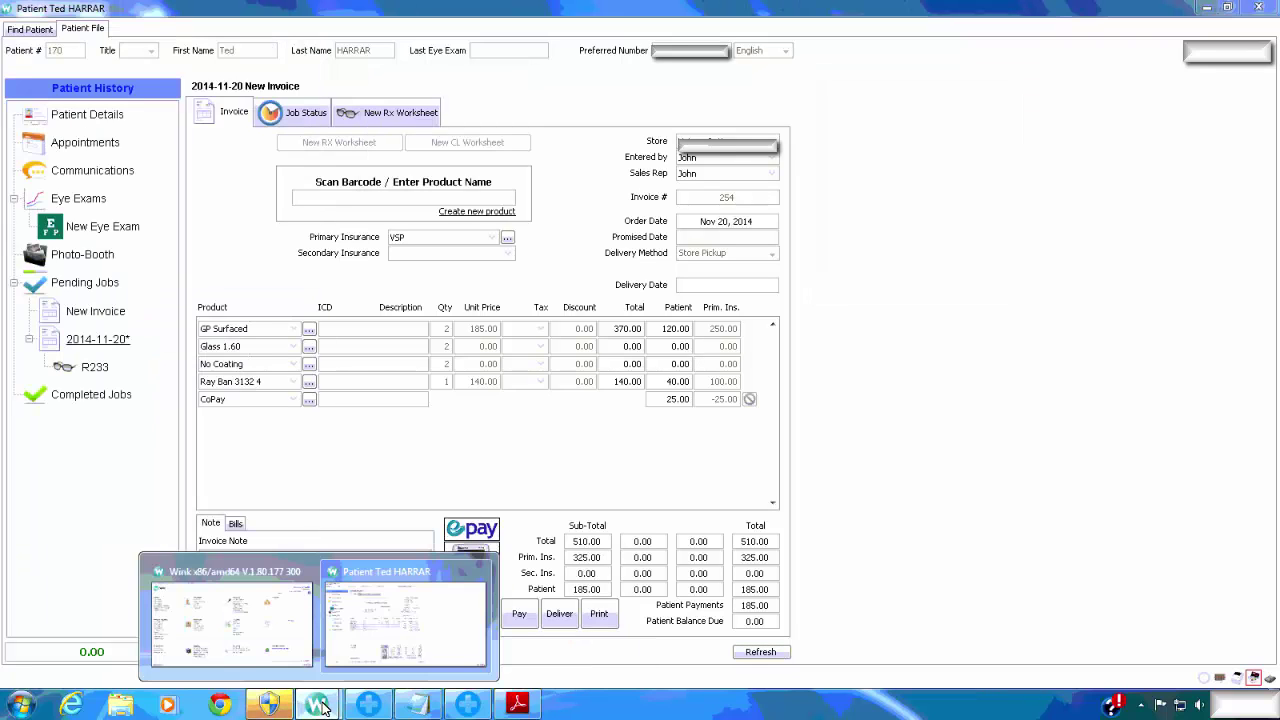
left_click(372, 627)
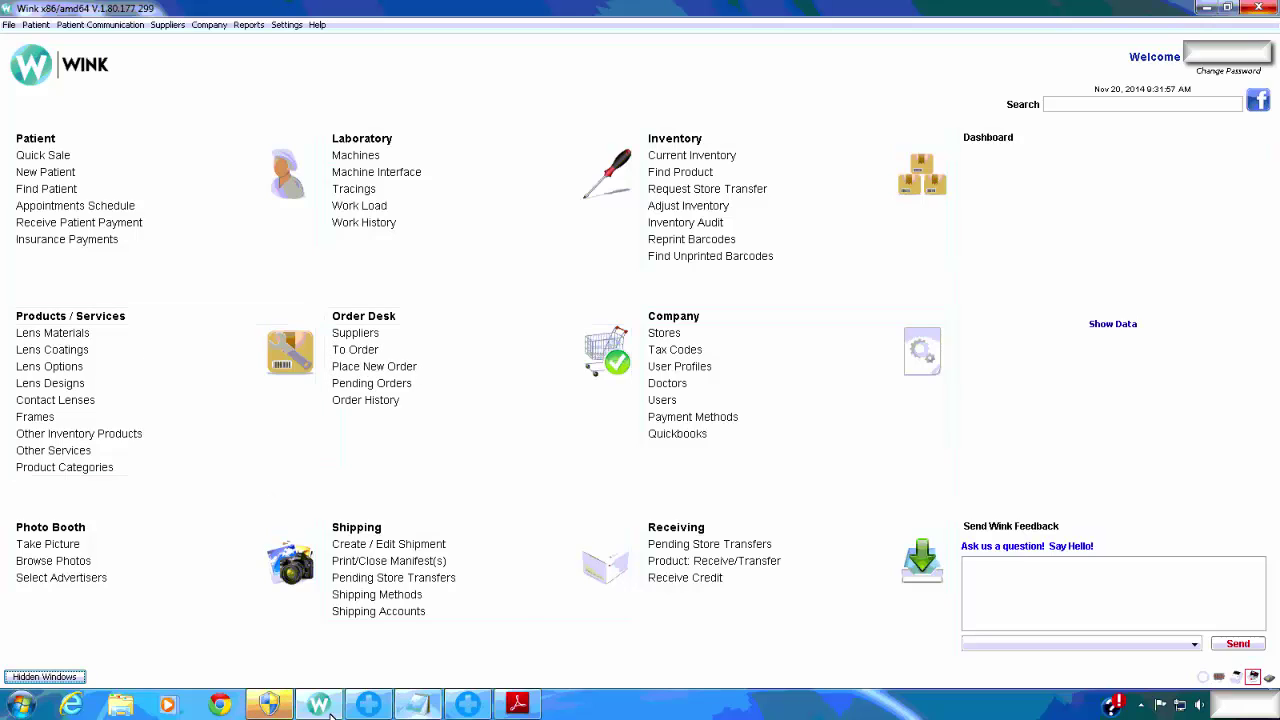
left_click(55, 190)
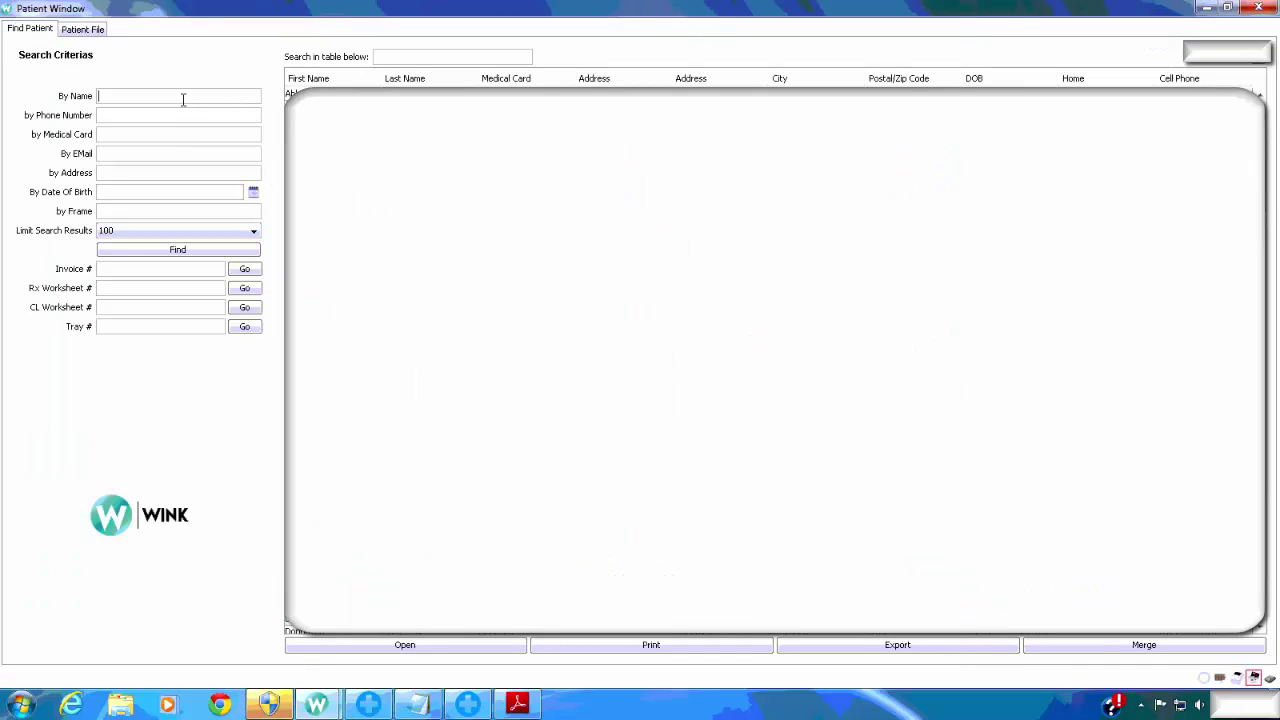
type("harrar")
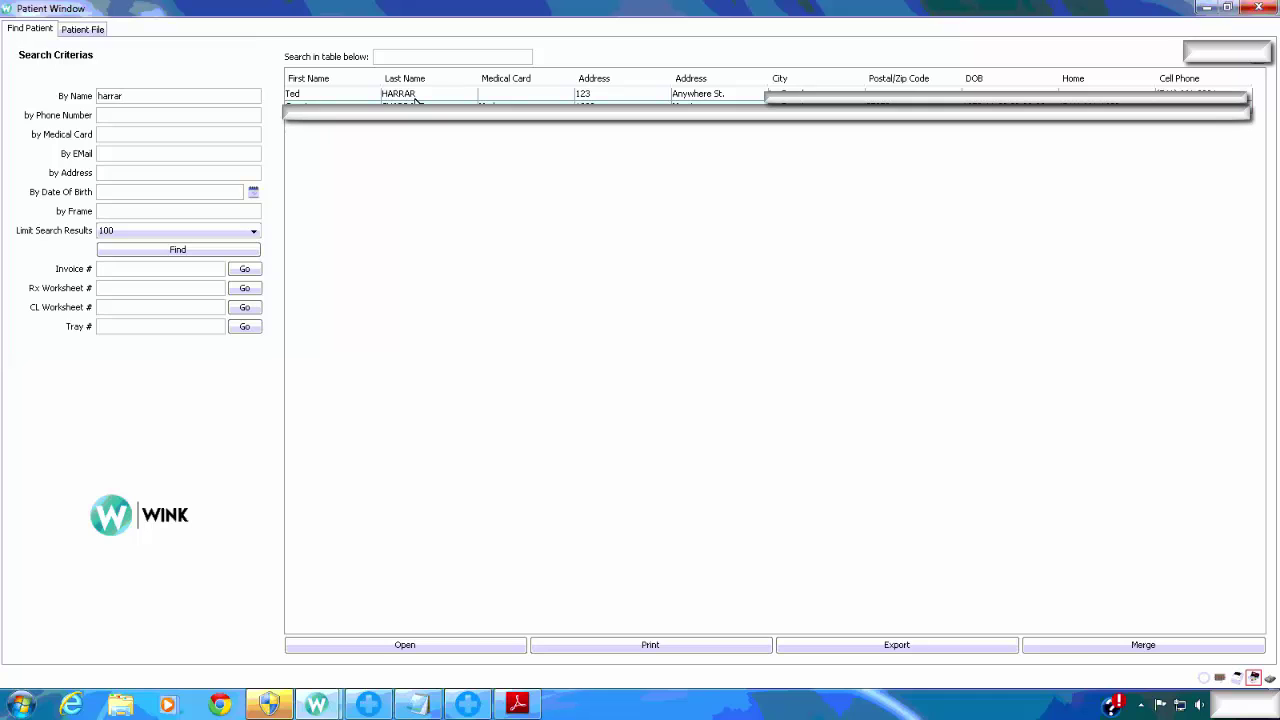
double_click(415, 96)
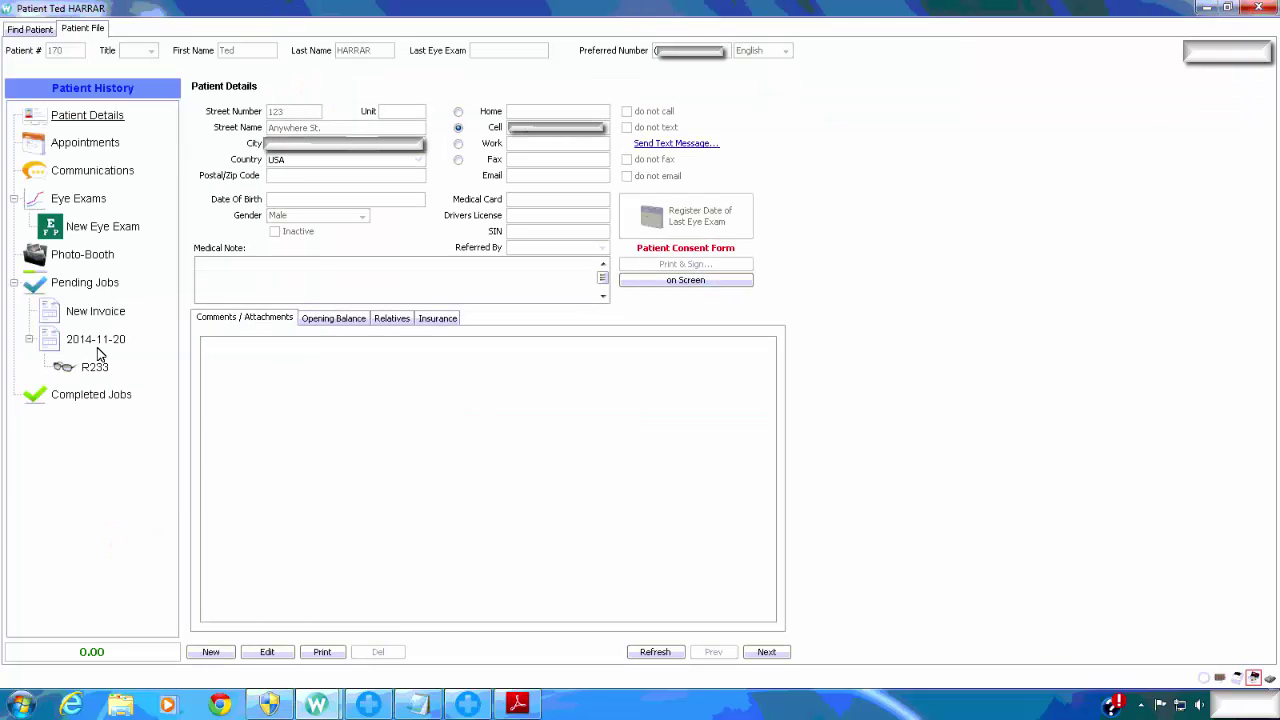
Open Rx worksheet R233 of the pending 2014-11-20 job, set its lens supplier to VSP and save with the job kept open.
left_click(95, 367)
left_click(105, 342)
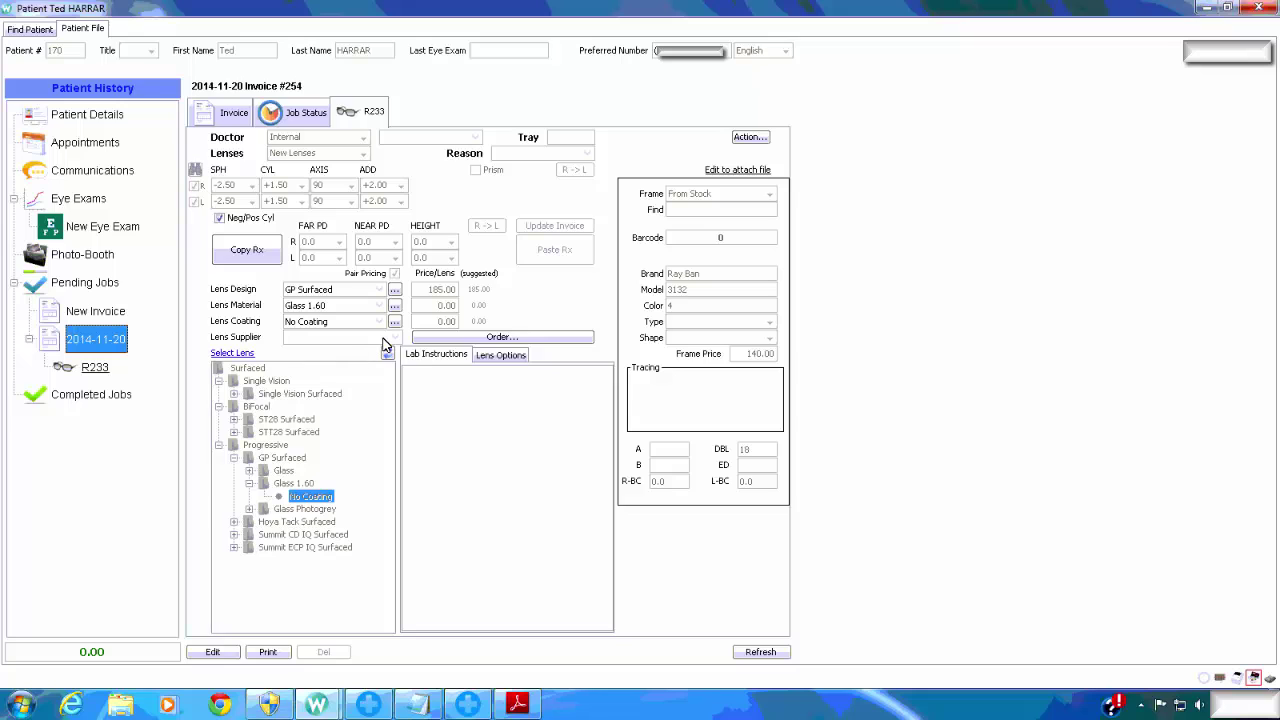
left_click(212, 652)
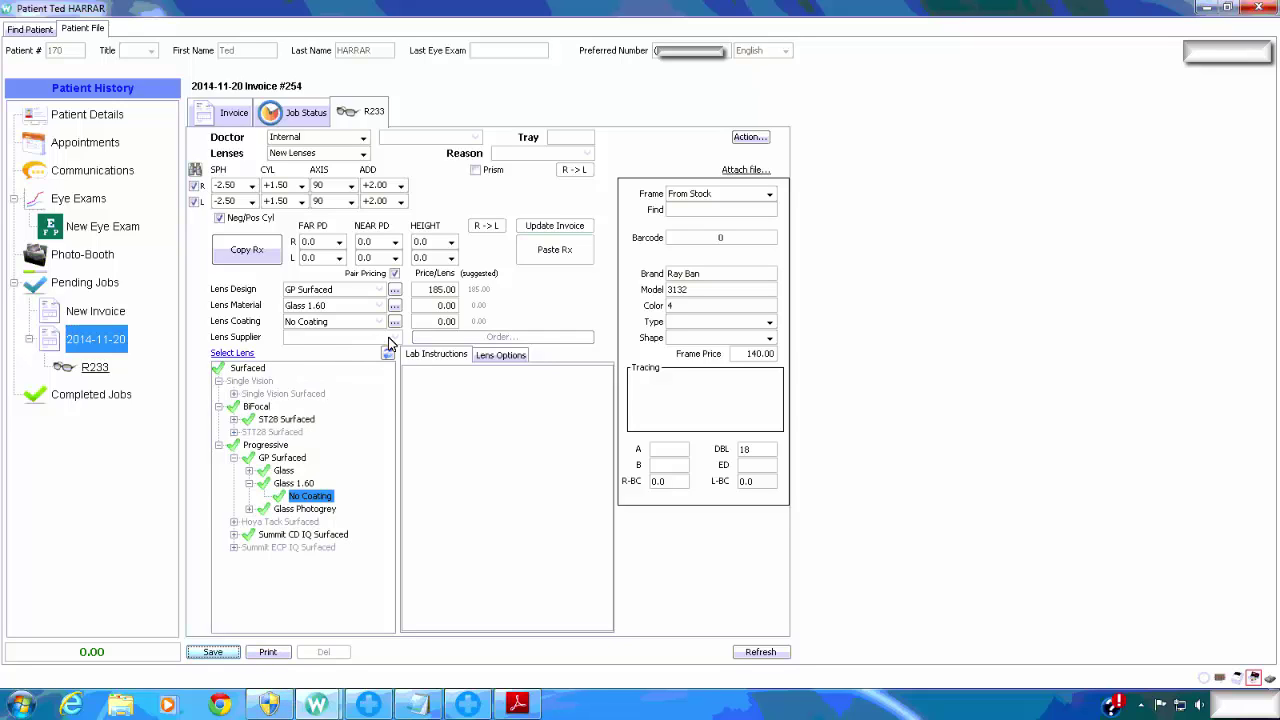
left_click(392, 340)
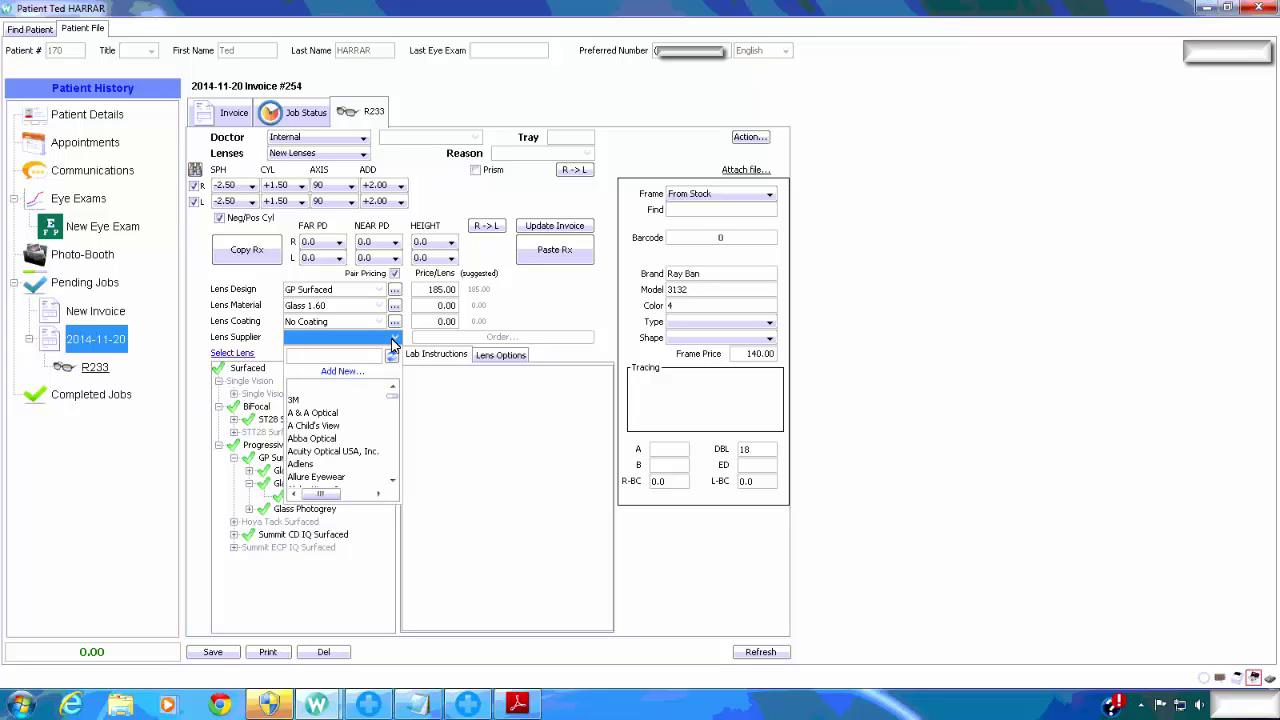
type("vsp")
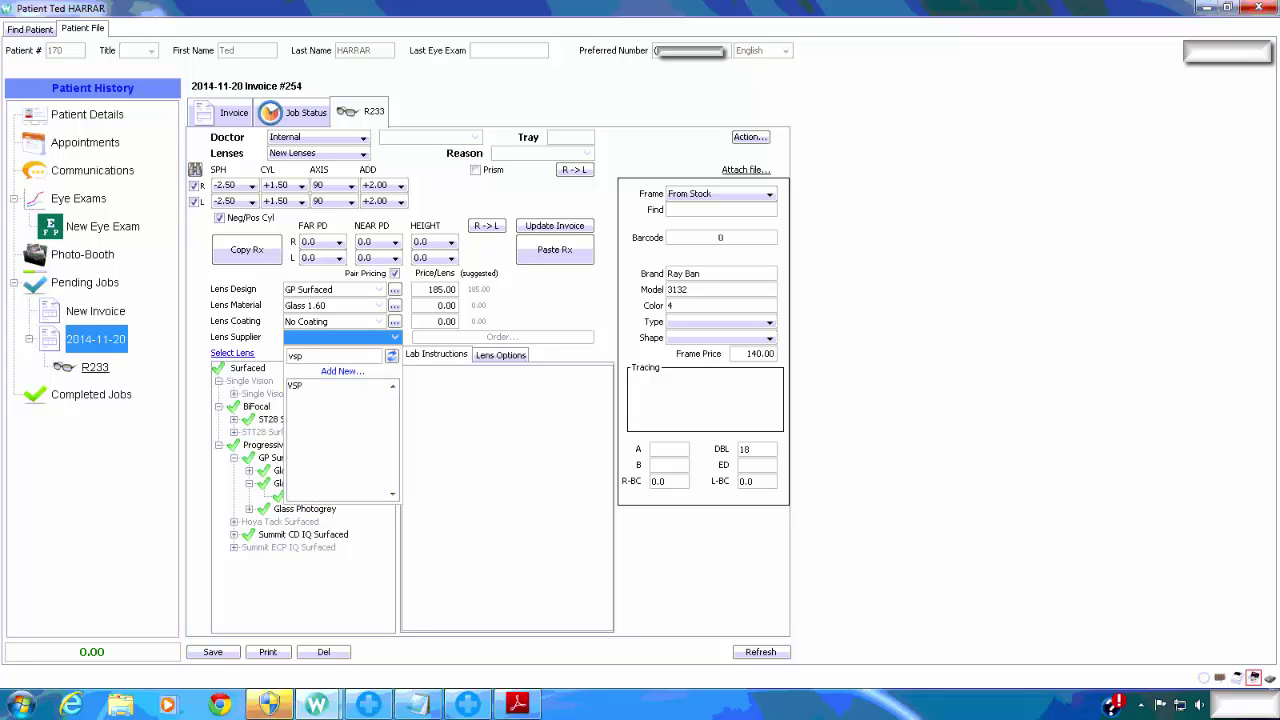
left_click(298, 387)
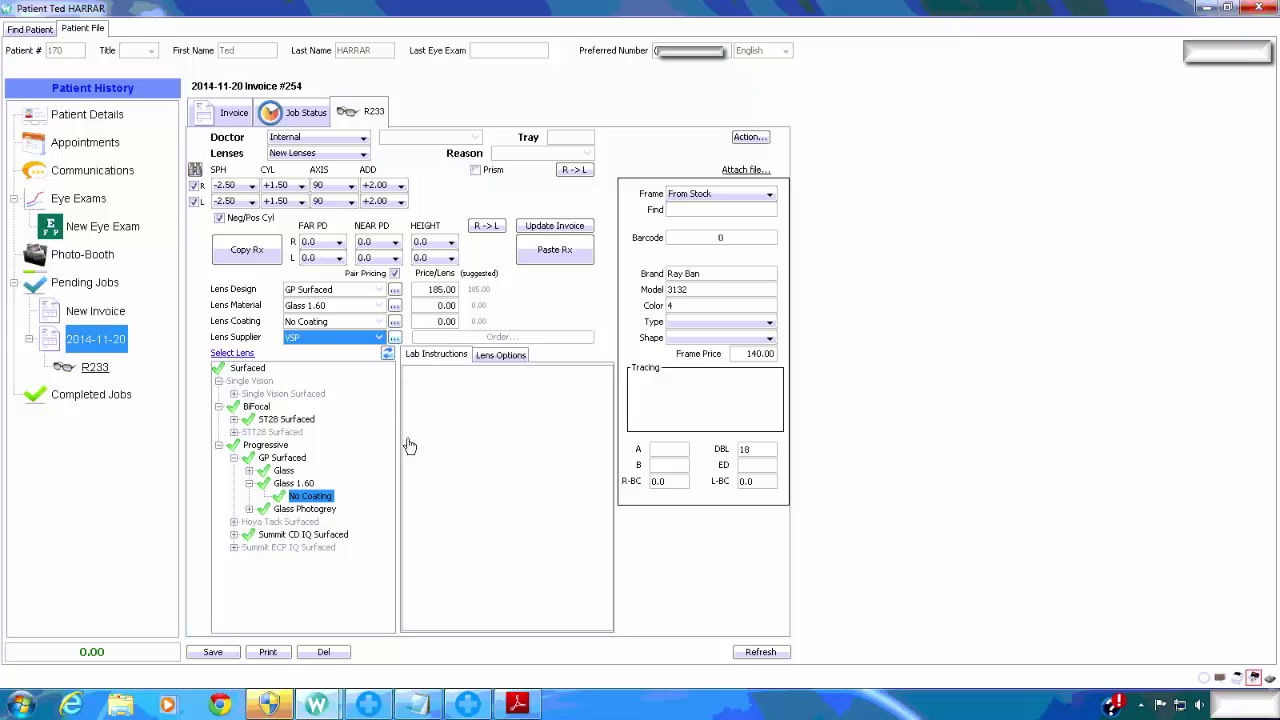
left_click(218, 653)
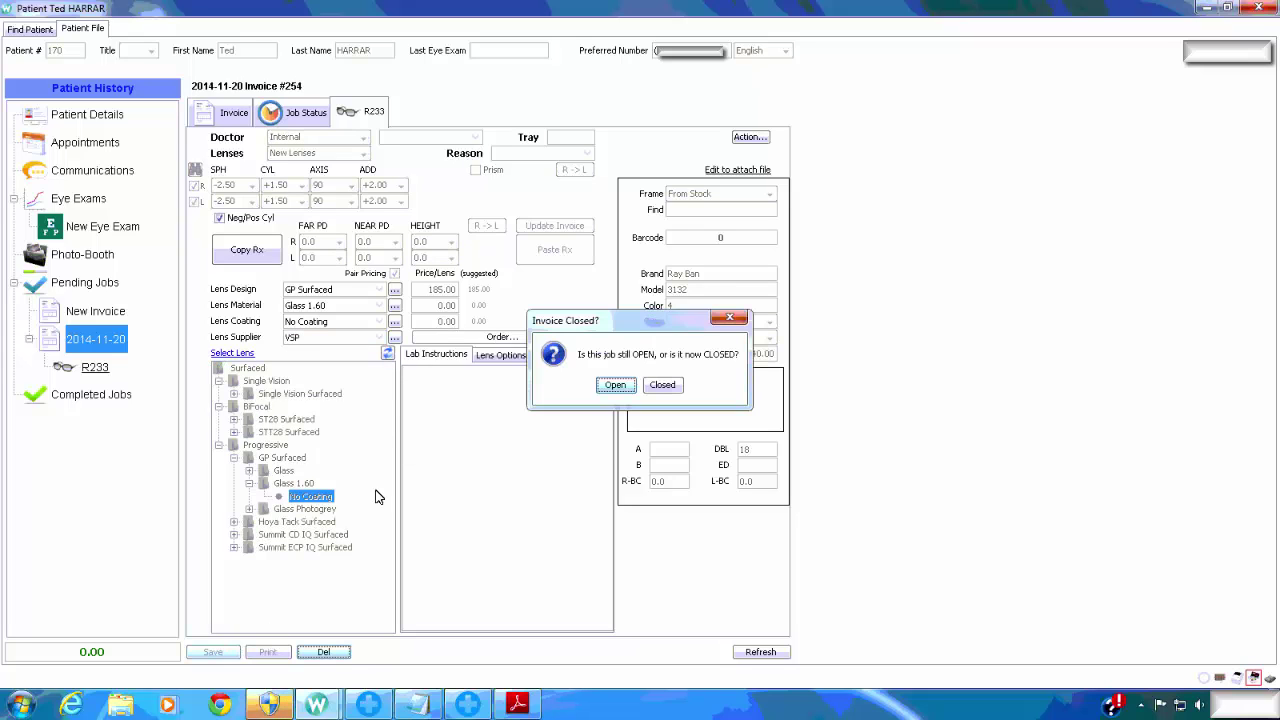
left_click(615, 386)
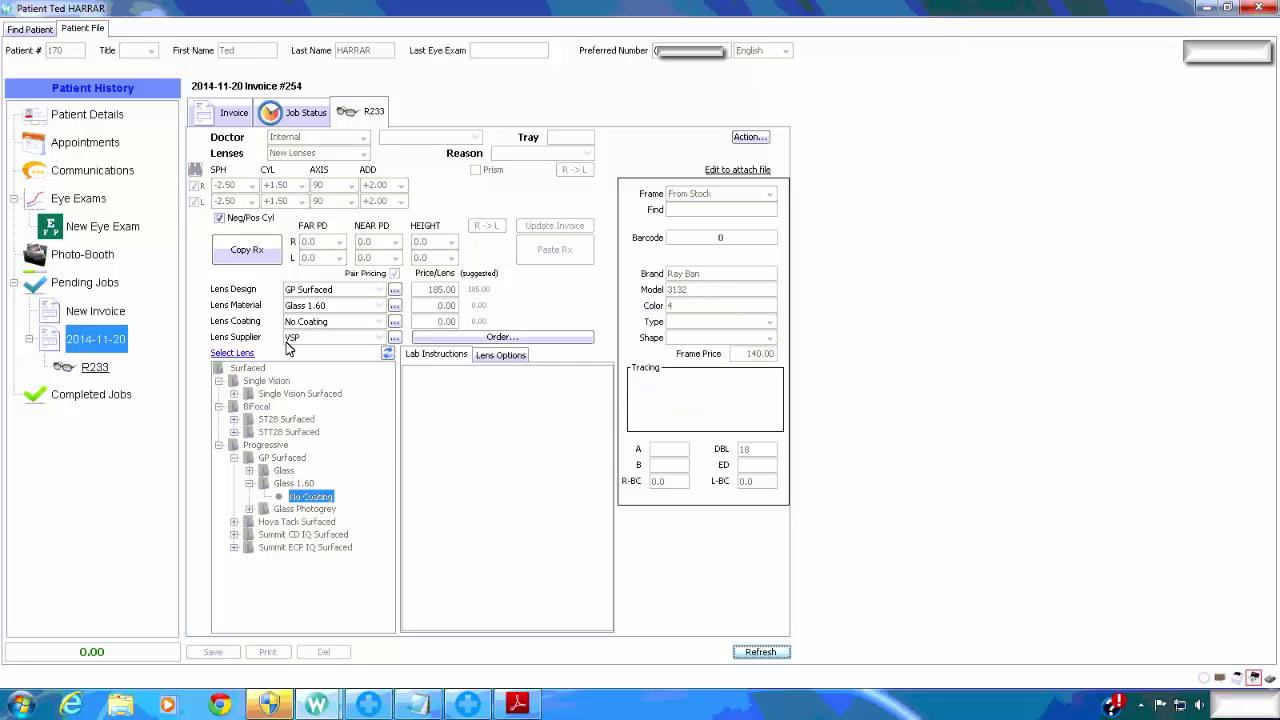
left_click(527, 340)
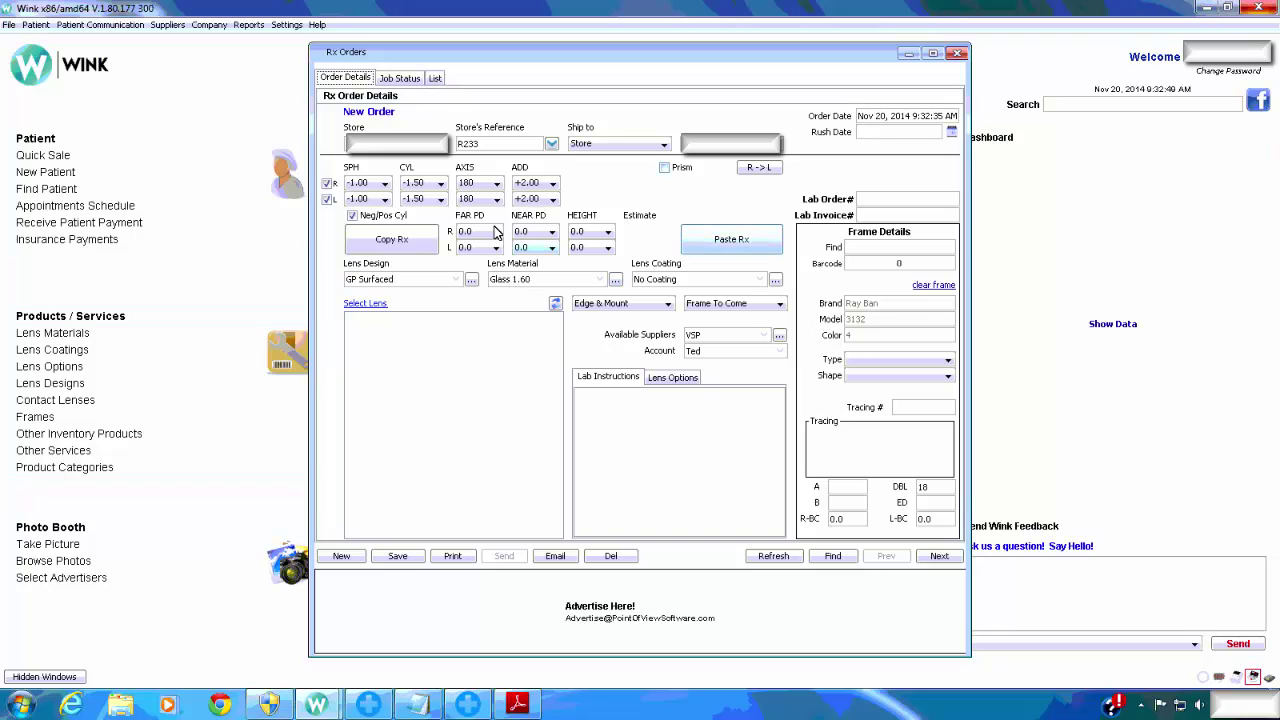
left_click(958, 53)
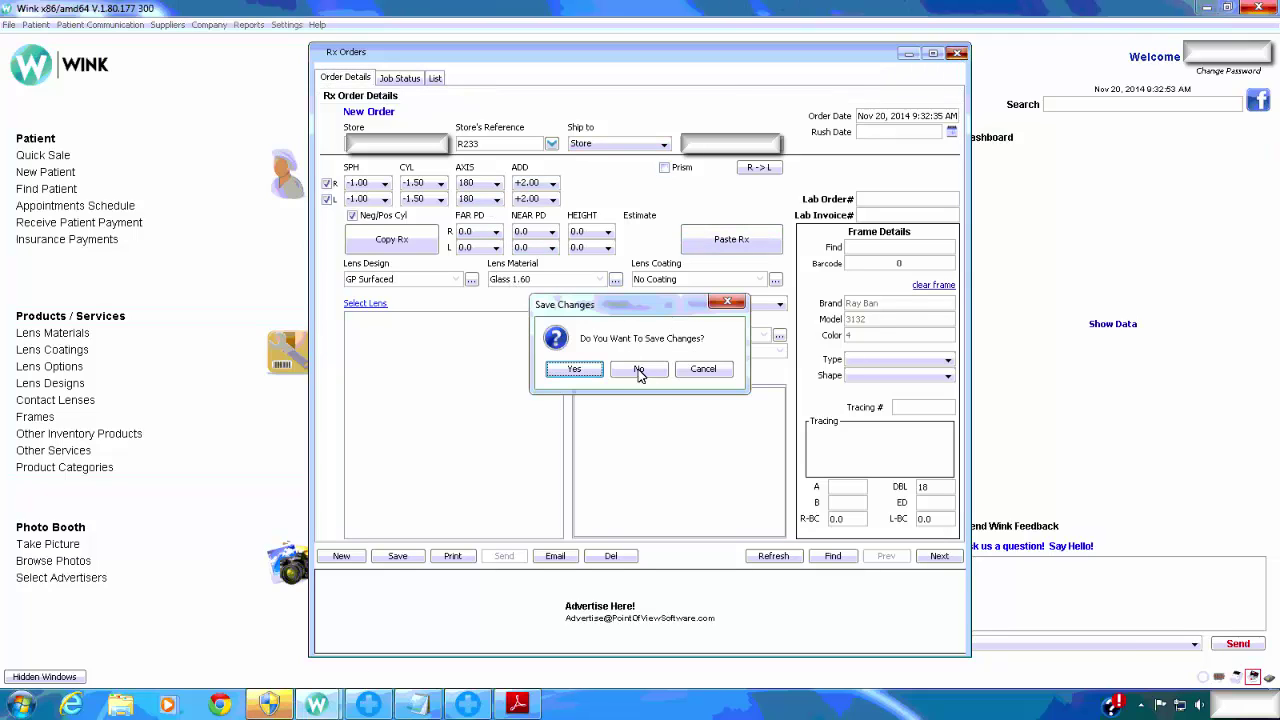
left_click(639, 369)
mouse_move(318, 708)
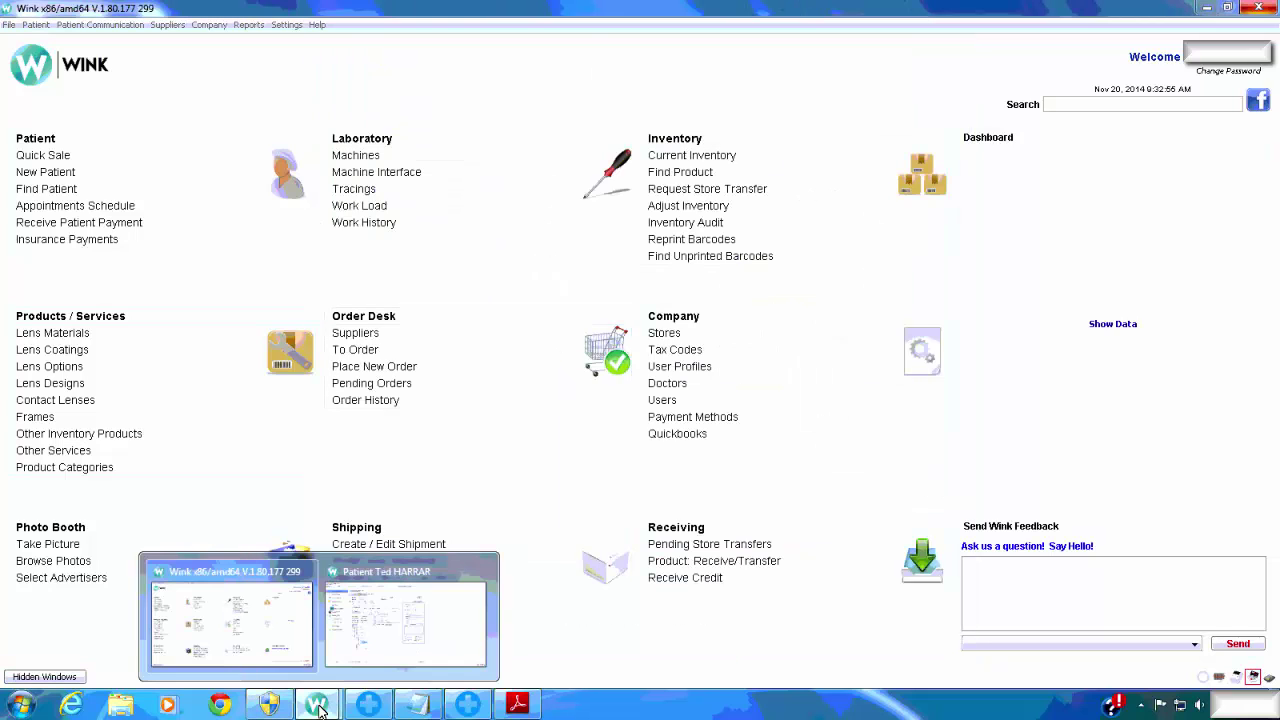
left_click(392, 658)
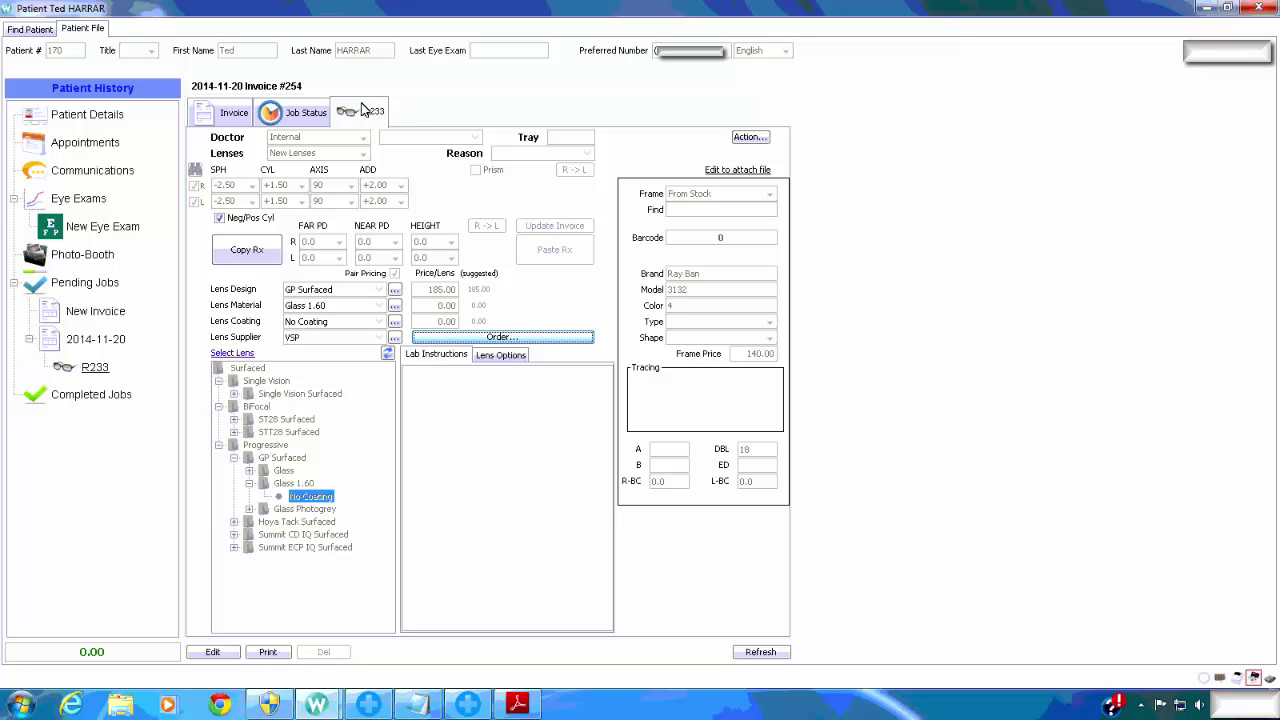
left_click(1205, 7)
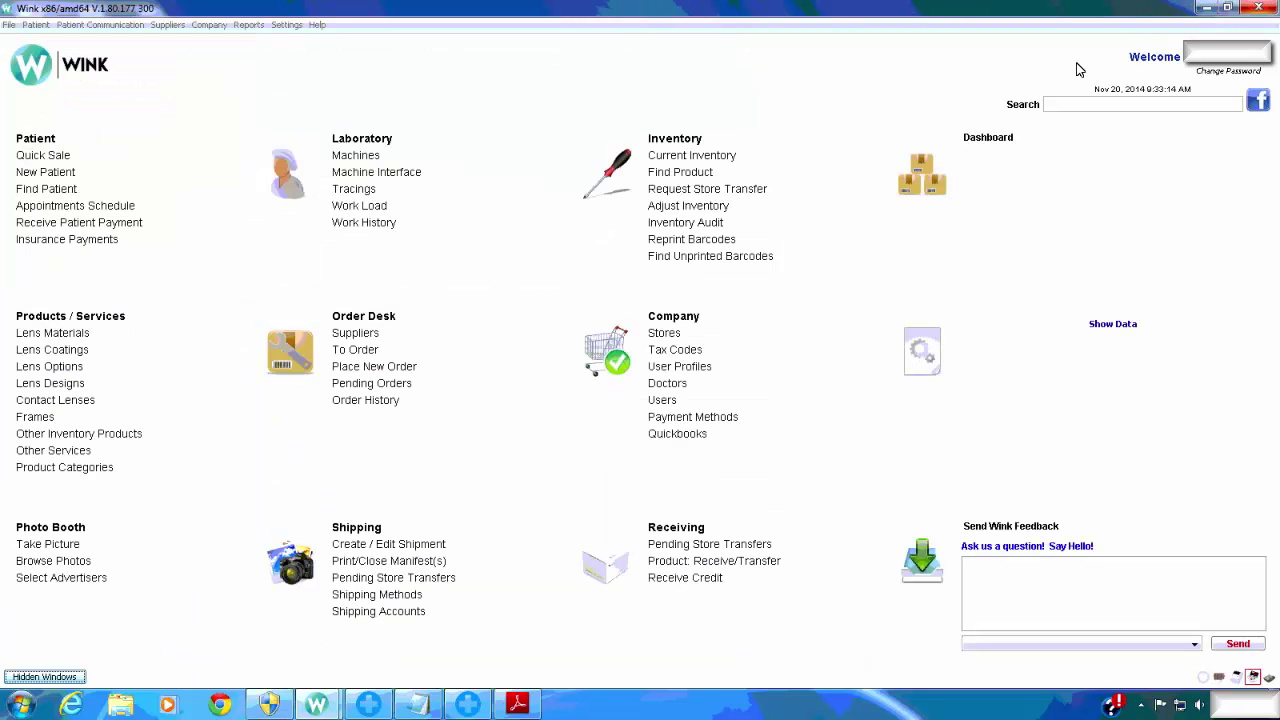
Create a new Rx order from the Order Desk, load the job with store's reference R233 and enter the lab order number.
left_click(360, 368)
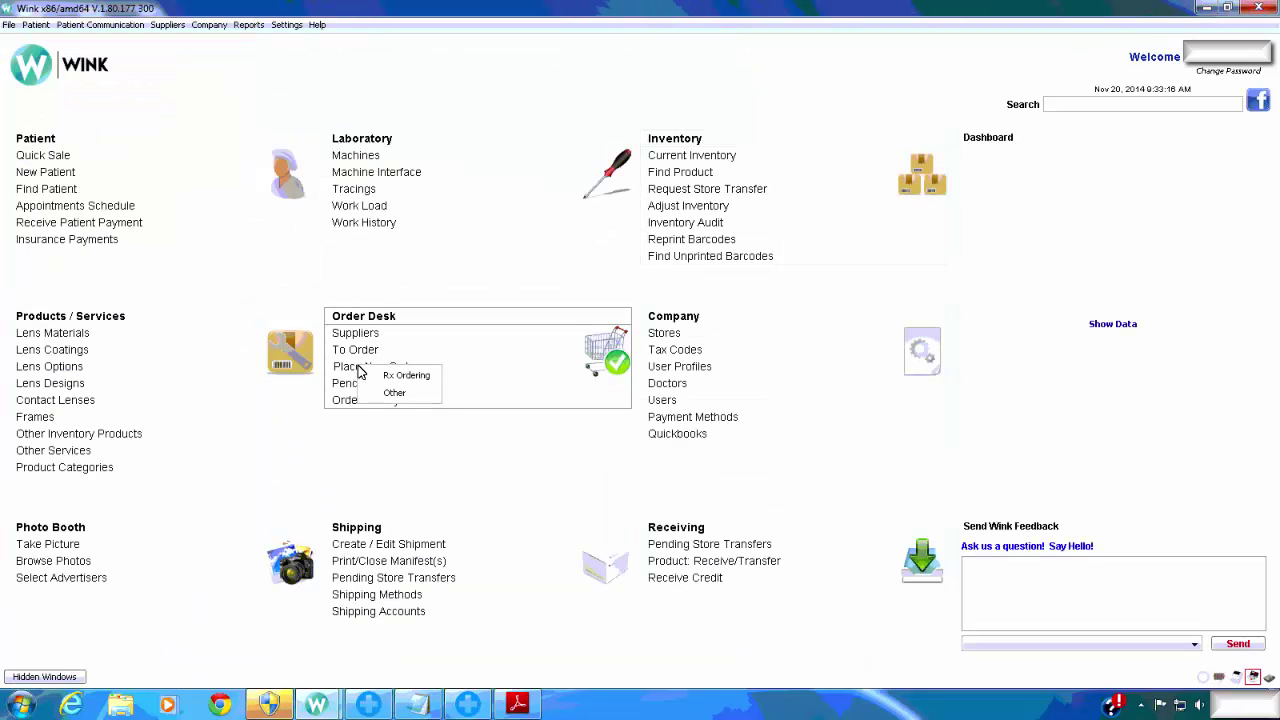
left_click(407, 376)
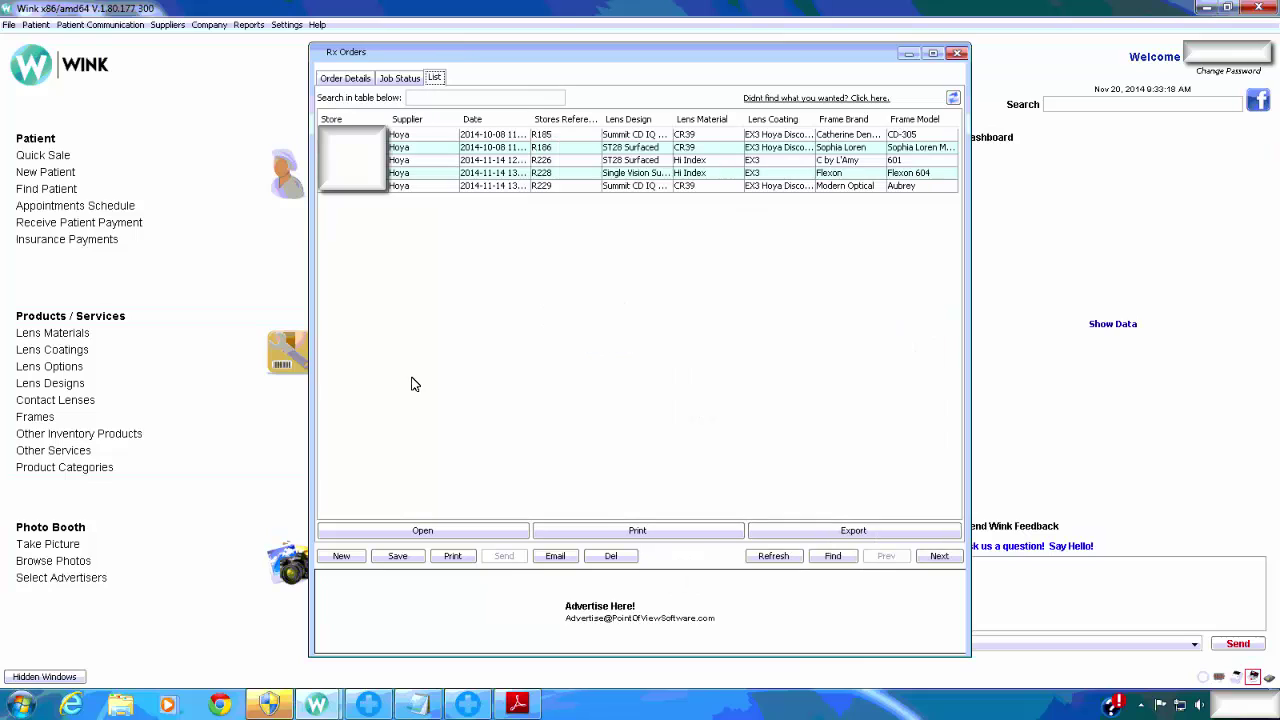
left_click(342, 556)
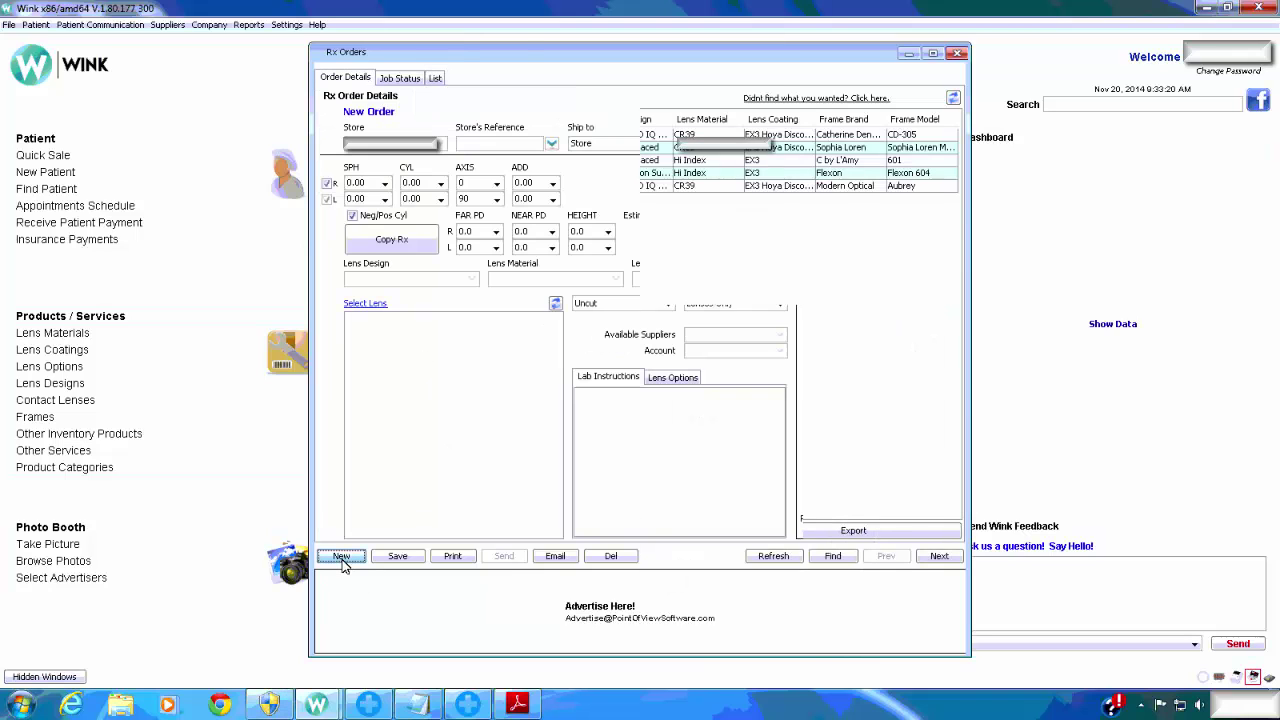
left_click(491, 141)
type("r")
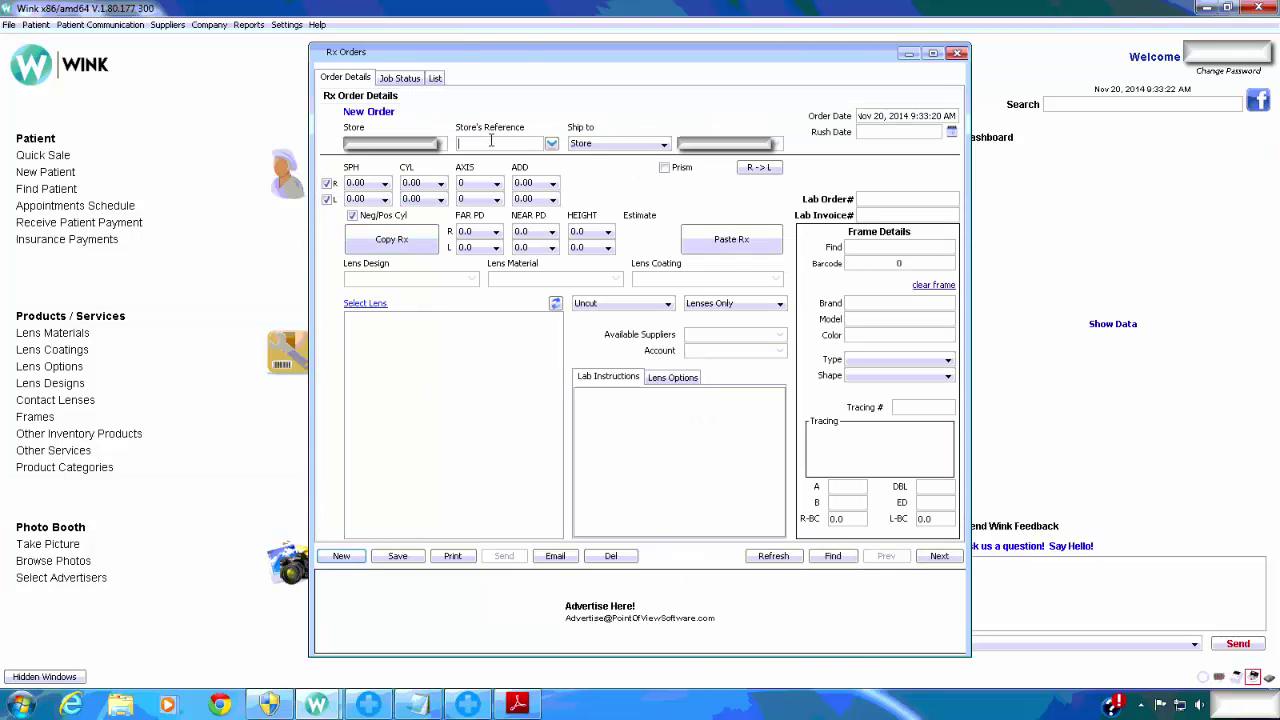
type("233")
left_click(551, 144)
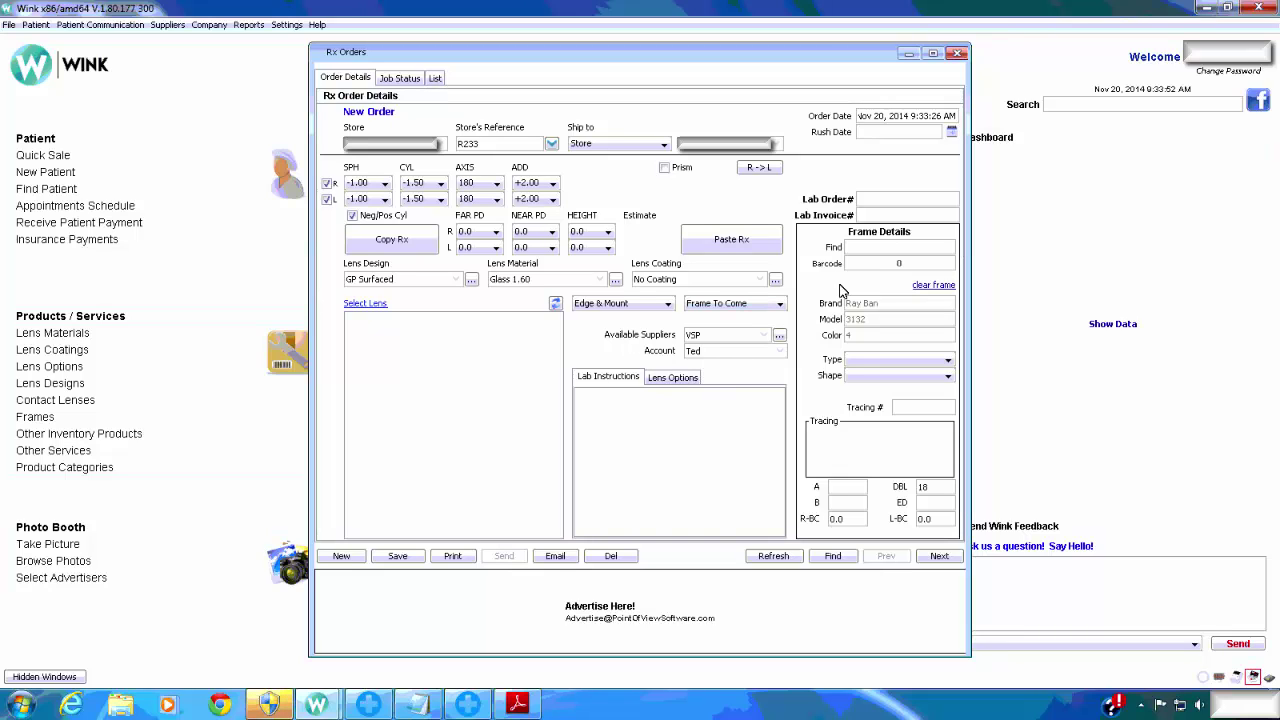
type("654321")
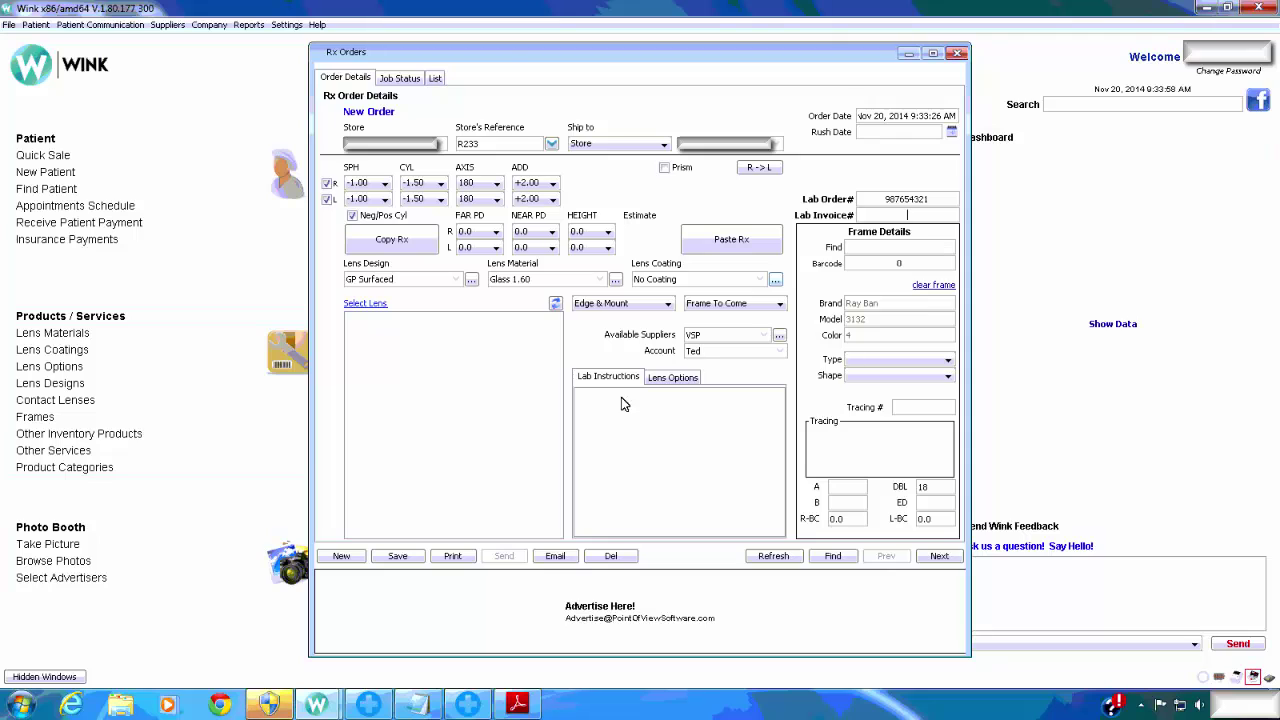
key("Tab")
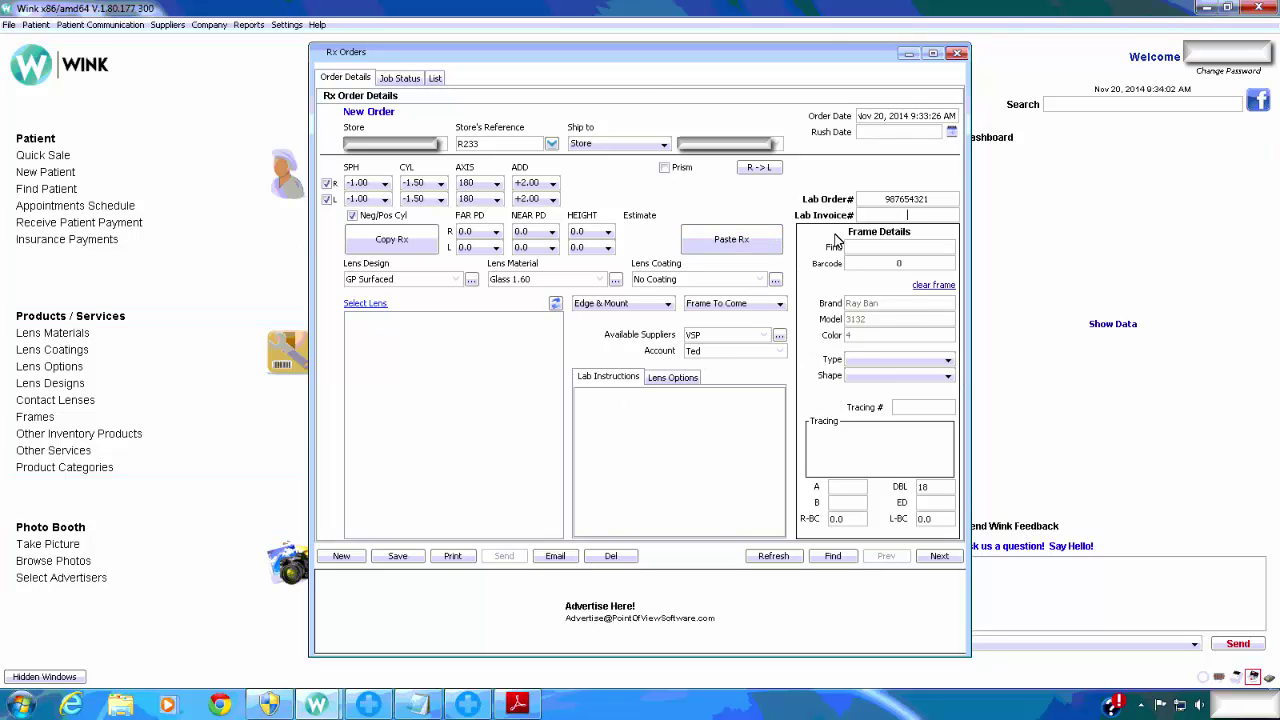
type("123456789")
key("BackSpace")
key("BackSpace")
key("BackSpace")
key("BackSpace")
key("BackSpace")
key("BackSpace")
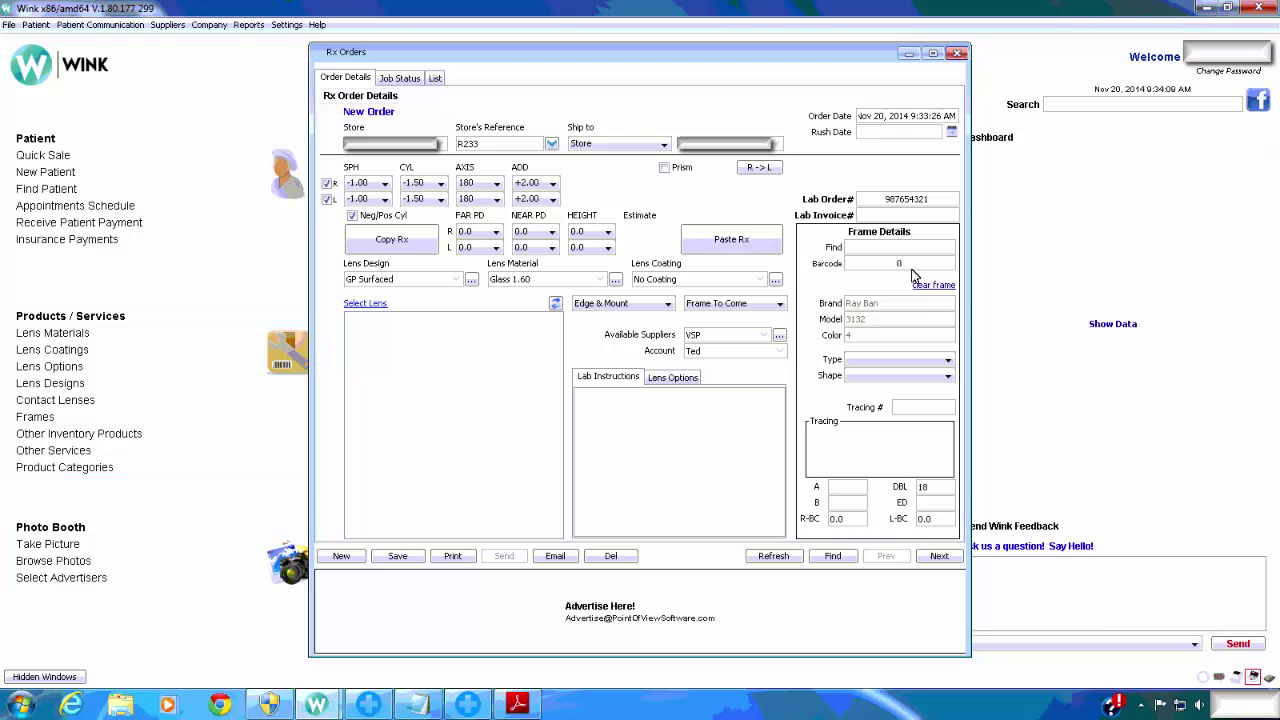
Email the Rx order to the supplier and close the Rx Orders window.
left_click(563, 561)
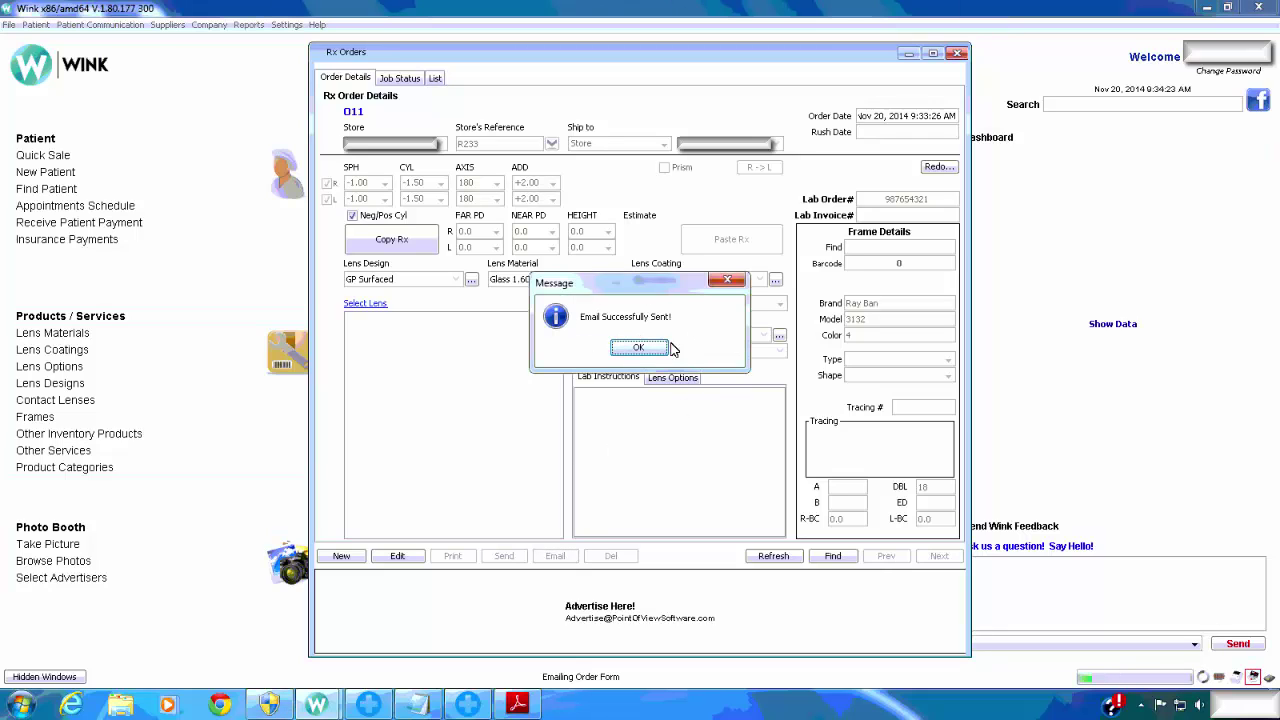
left_click(639, 348)
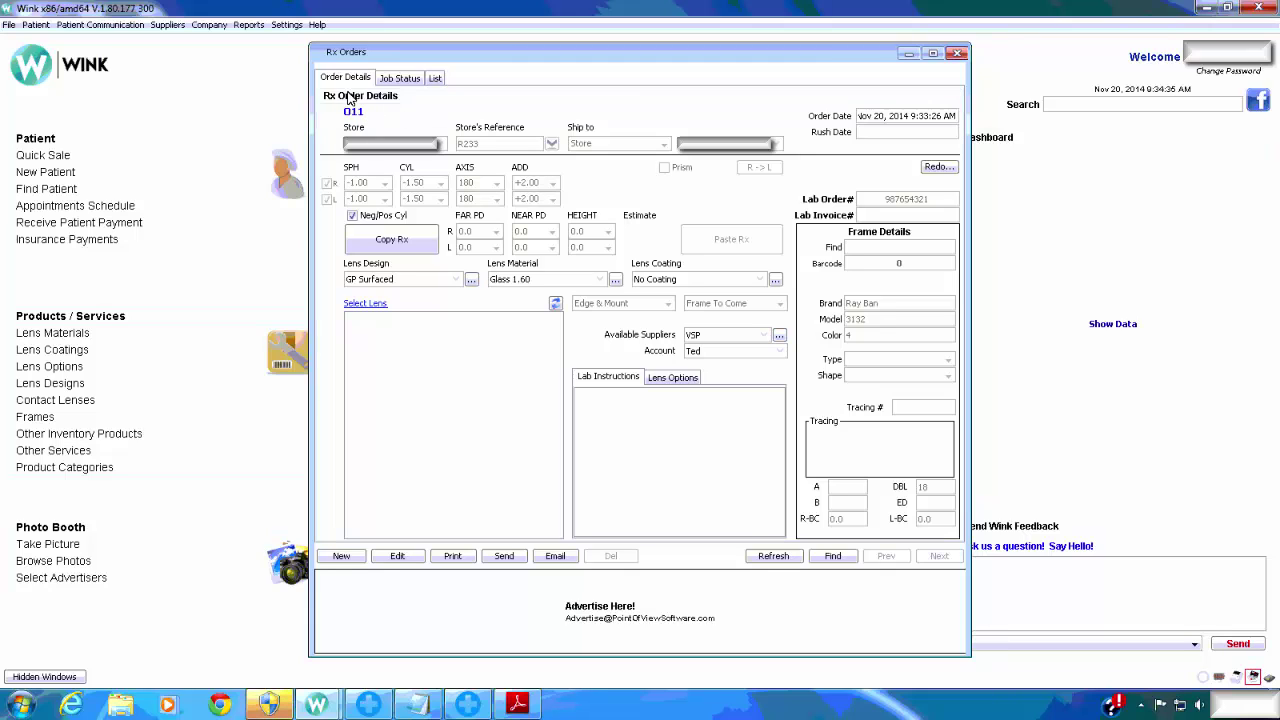
left_click(957, 55)
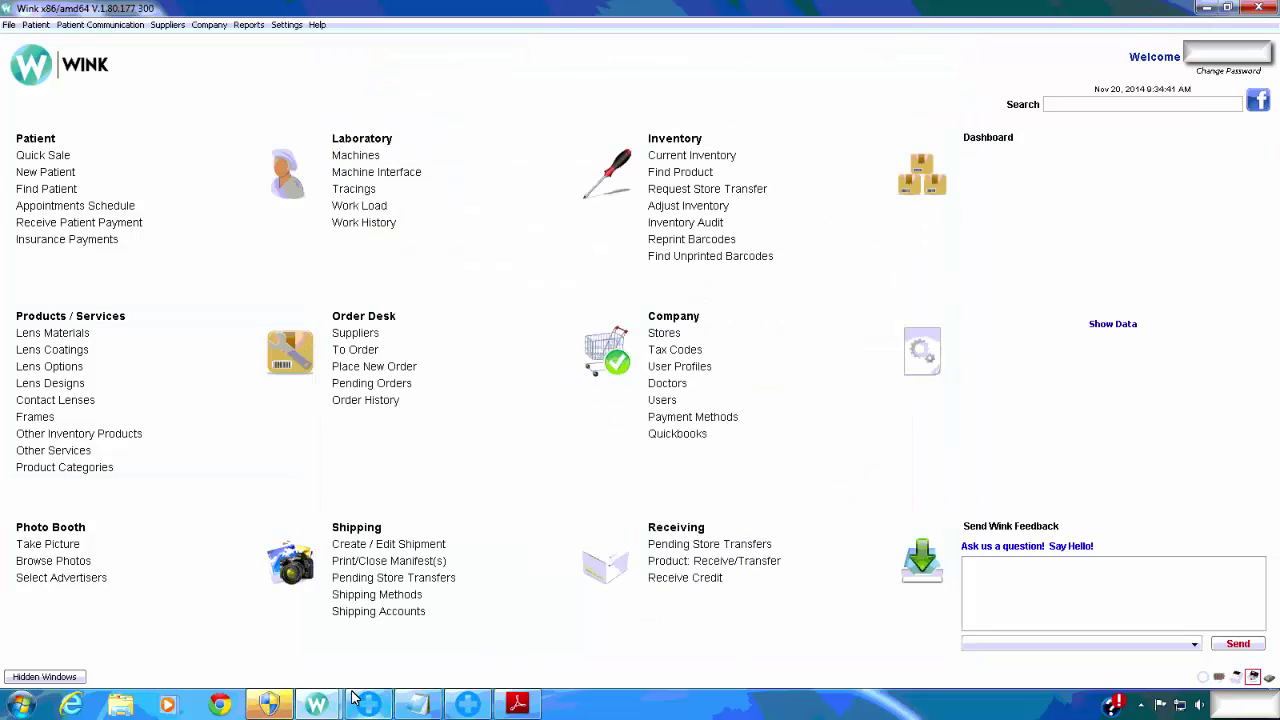
Find the patient by last name, open the matching patient file and bring up Rx worksheet R233 under the pending job.
mouse_move(355, 700)
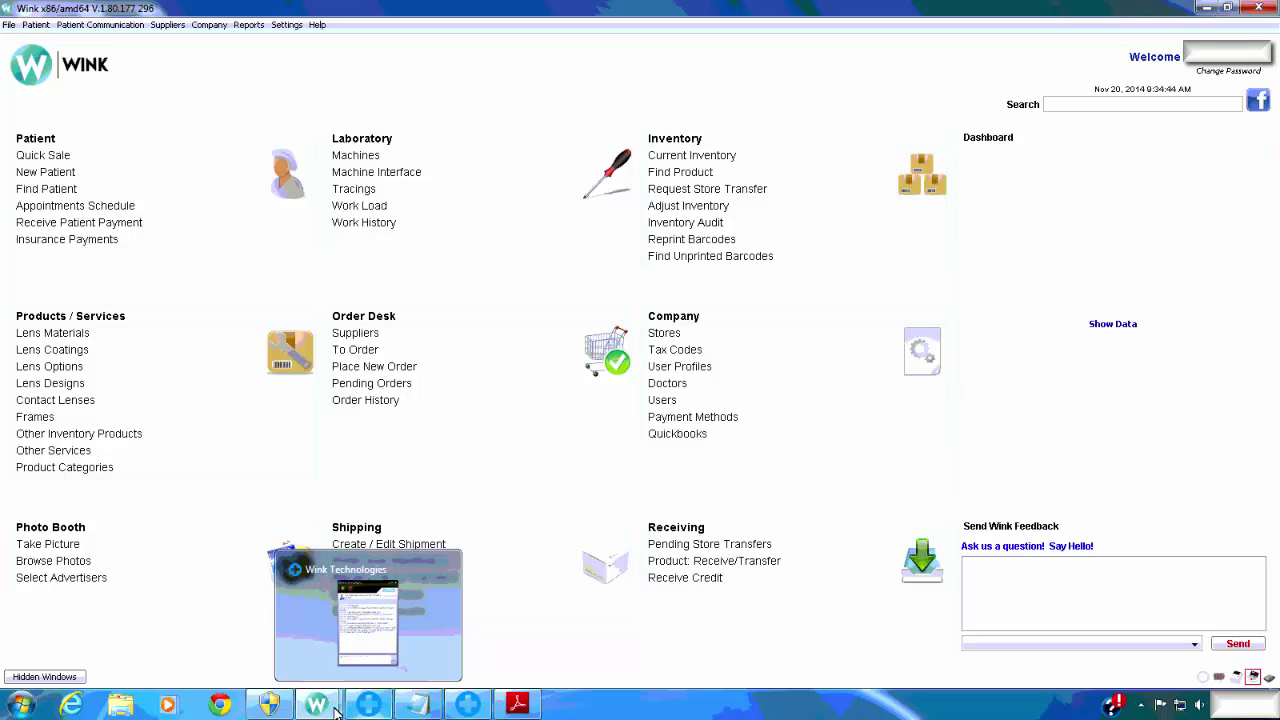
mouse_move(323, 712)
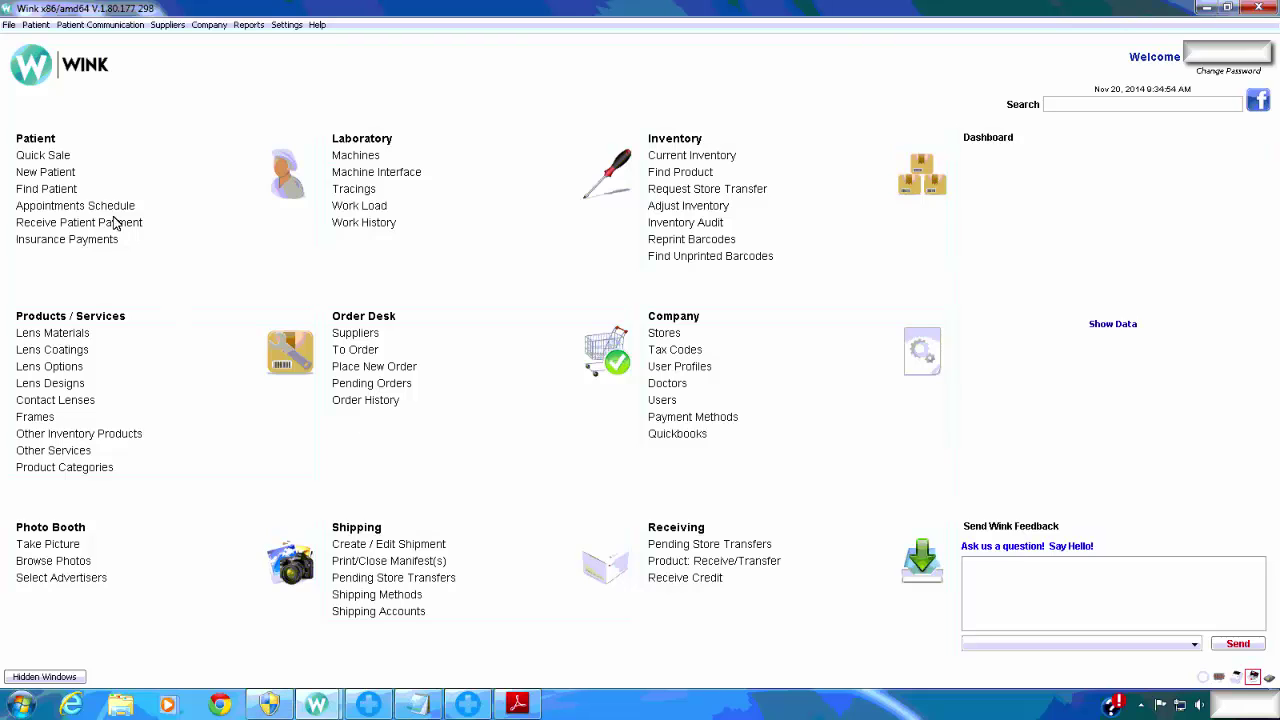
left_click(56, 191)
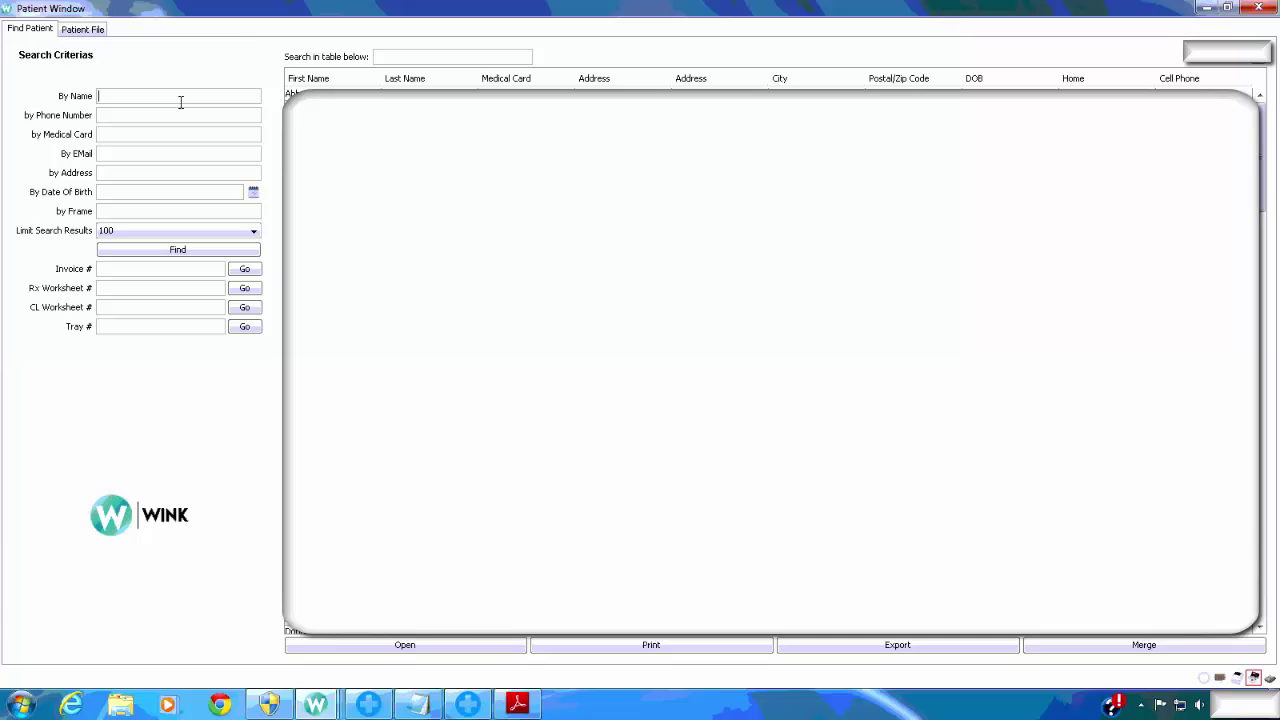
type("harrar")
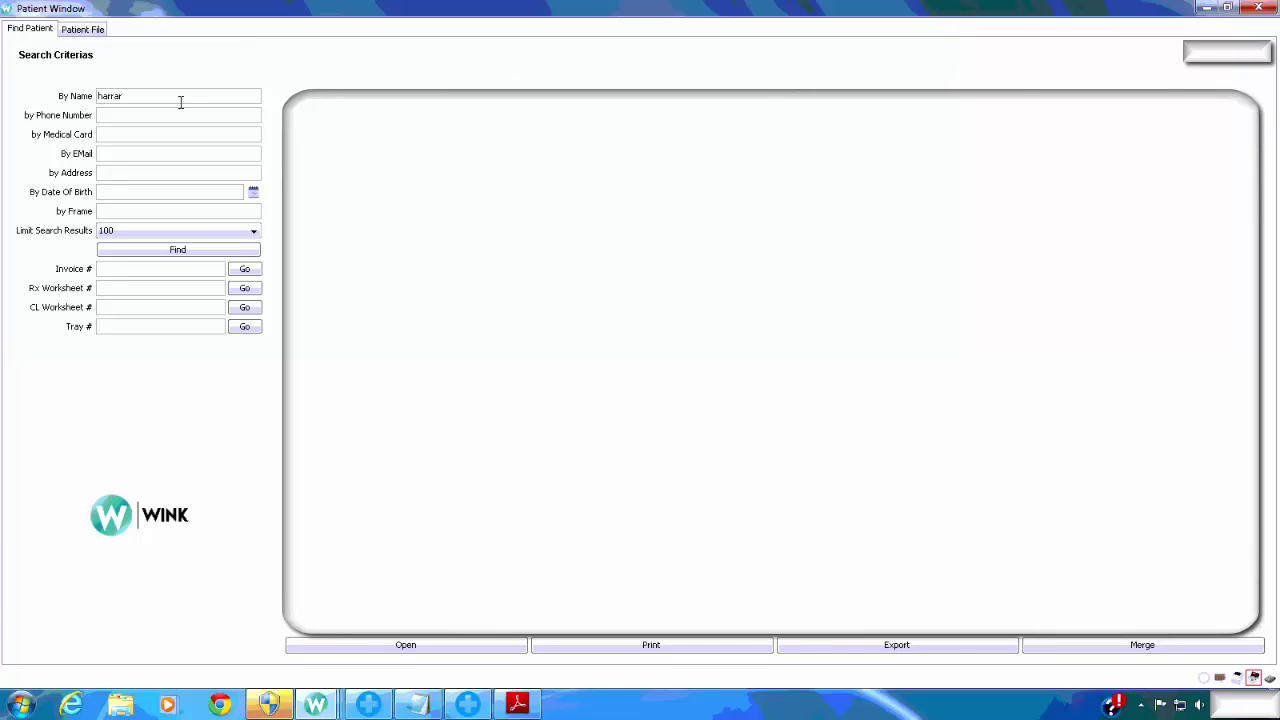
key("Return")
double_click(420, 94)
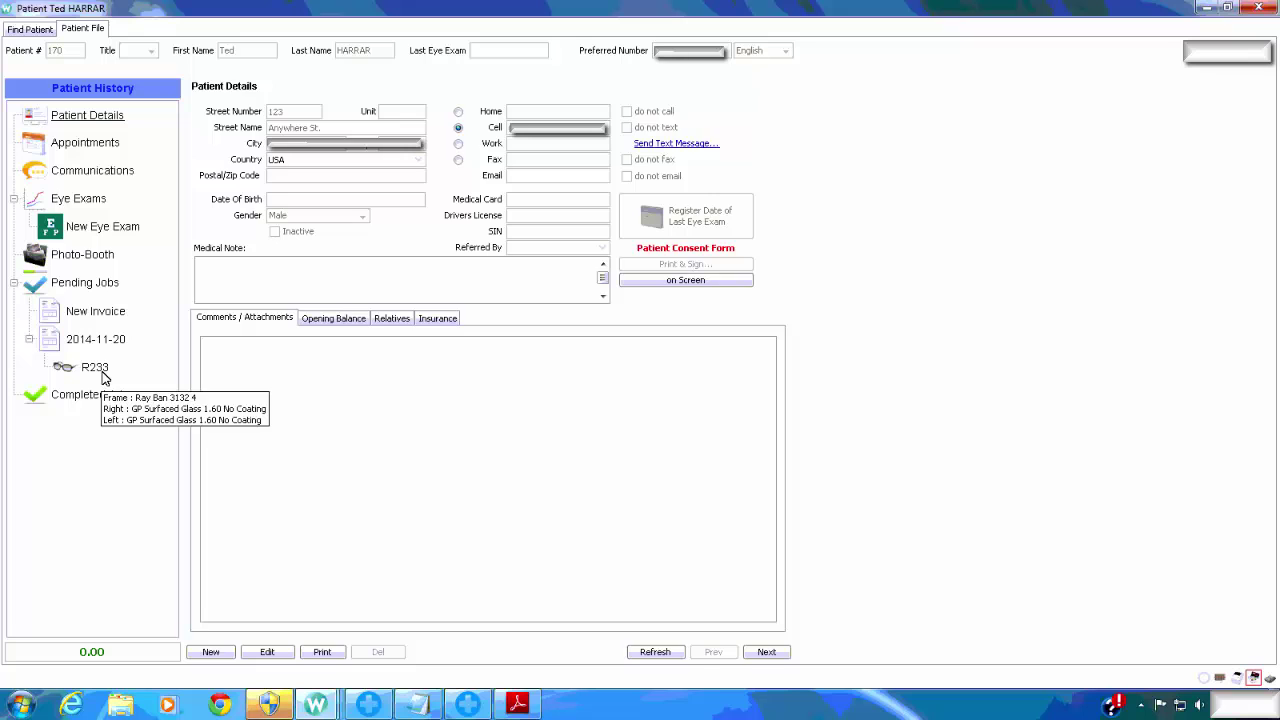
left_click(95, 368)
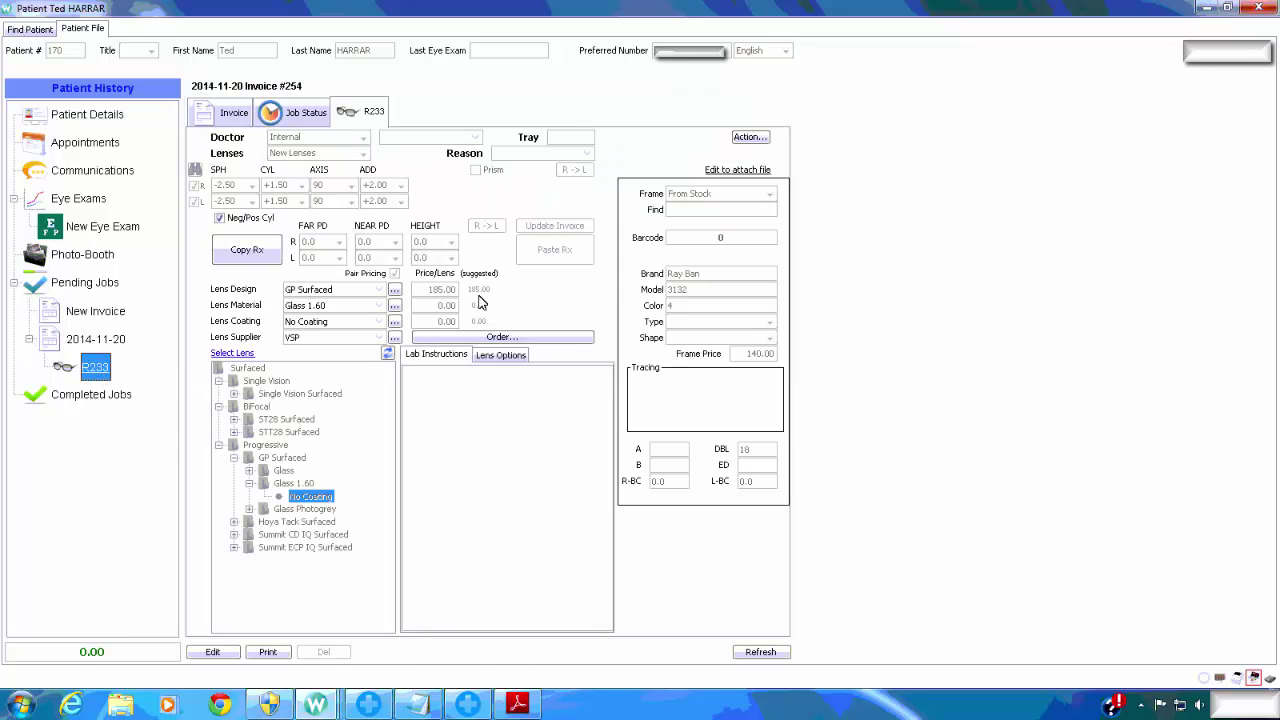
Review the job's invoice, Rx worksheet and status history, widening the Status column to show its full text.
left_click(229, 116)
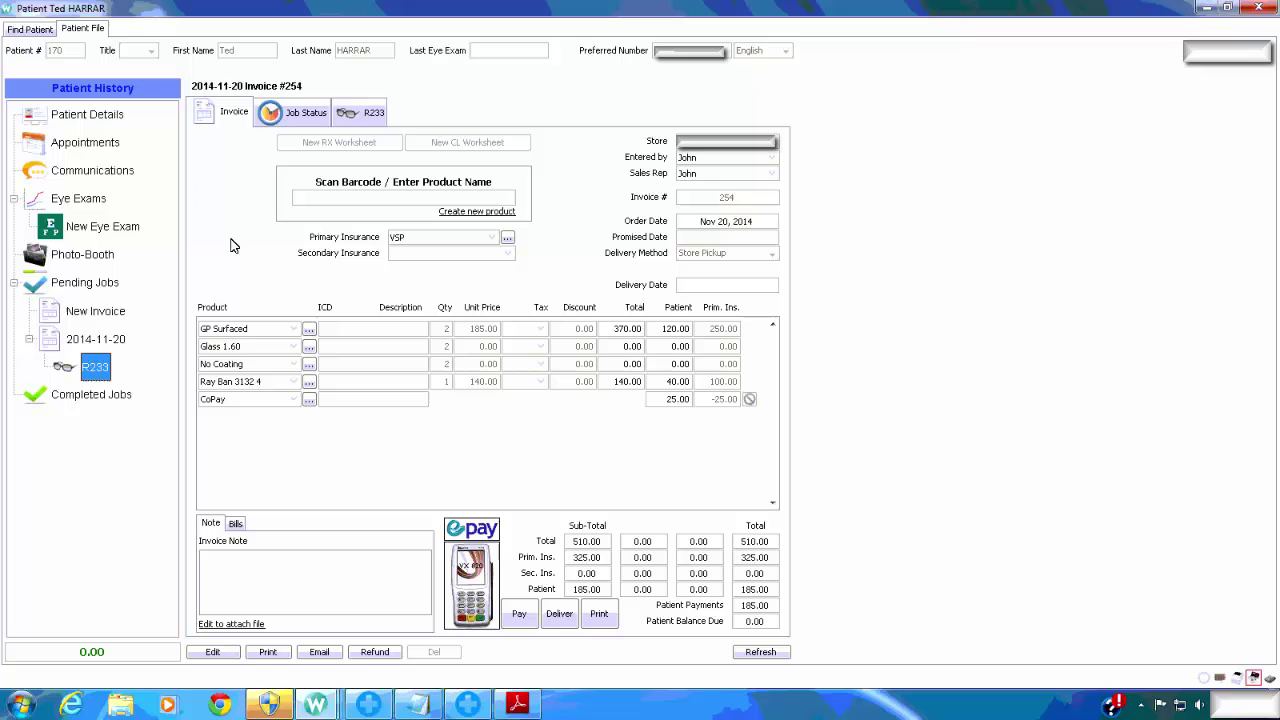
left_click(366, 114)
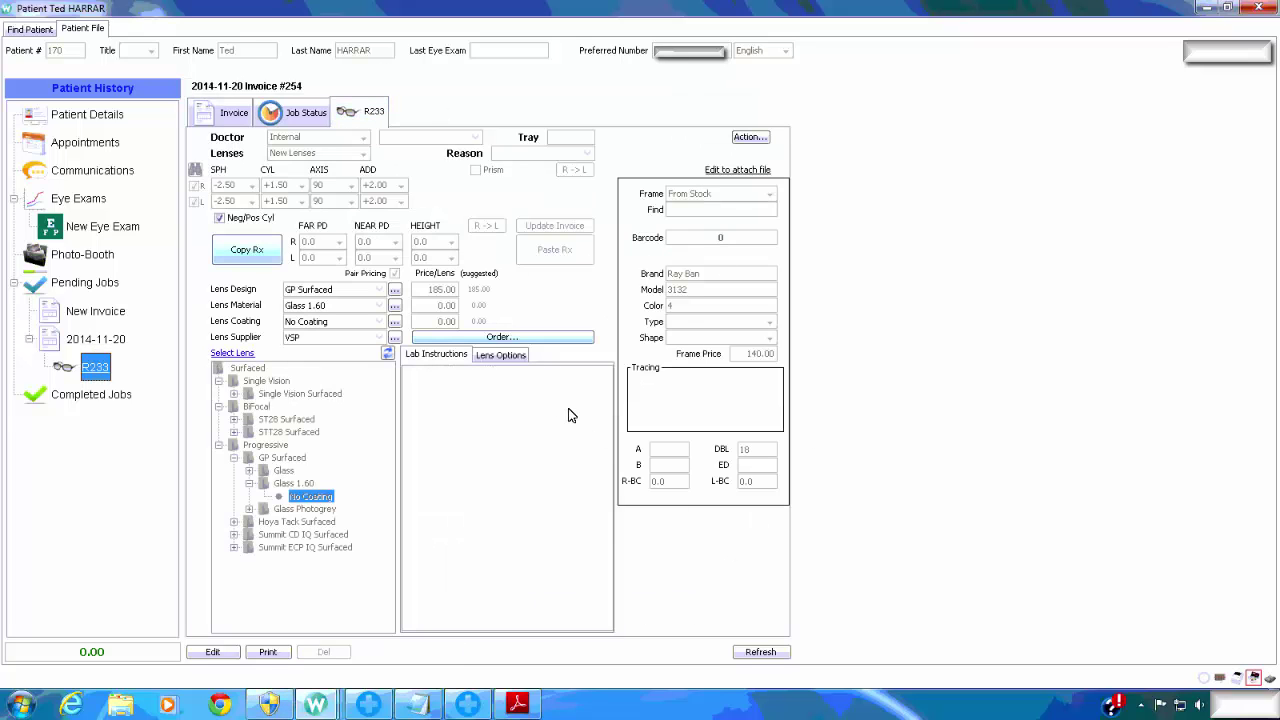
left_click(304, 118)
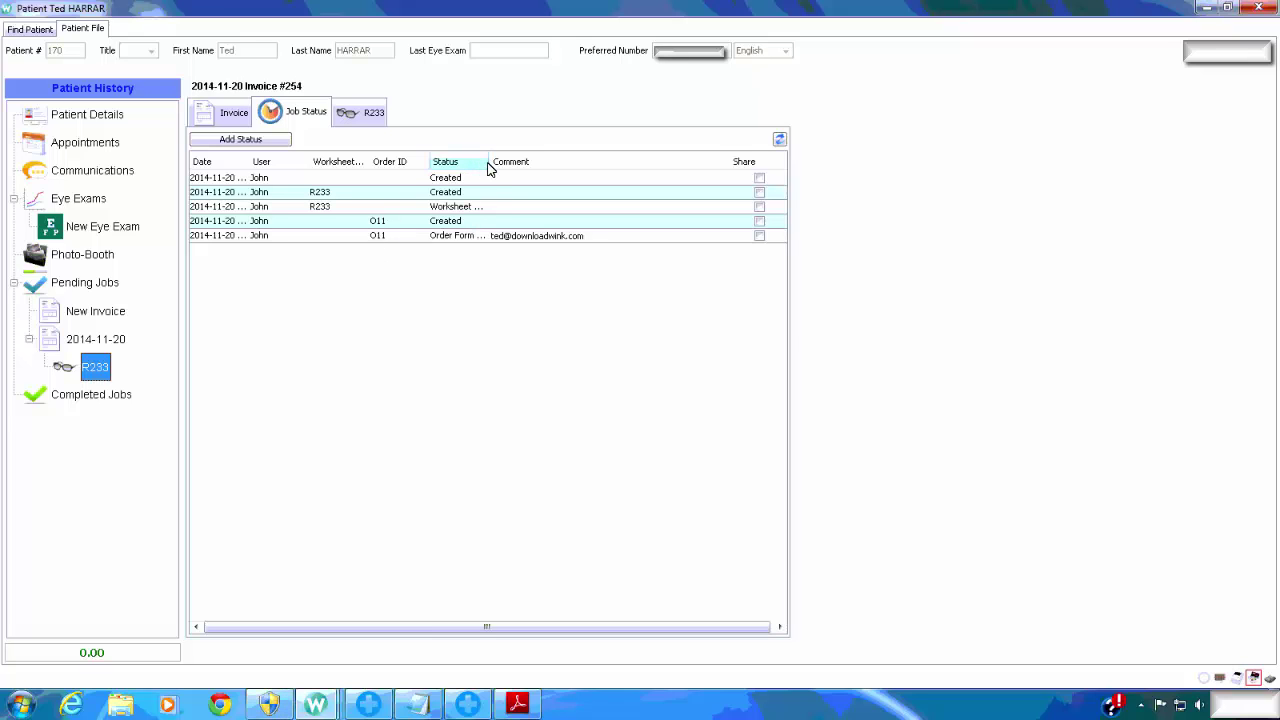
left_click_drag(487, 162, 580, 163)
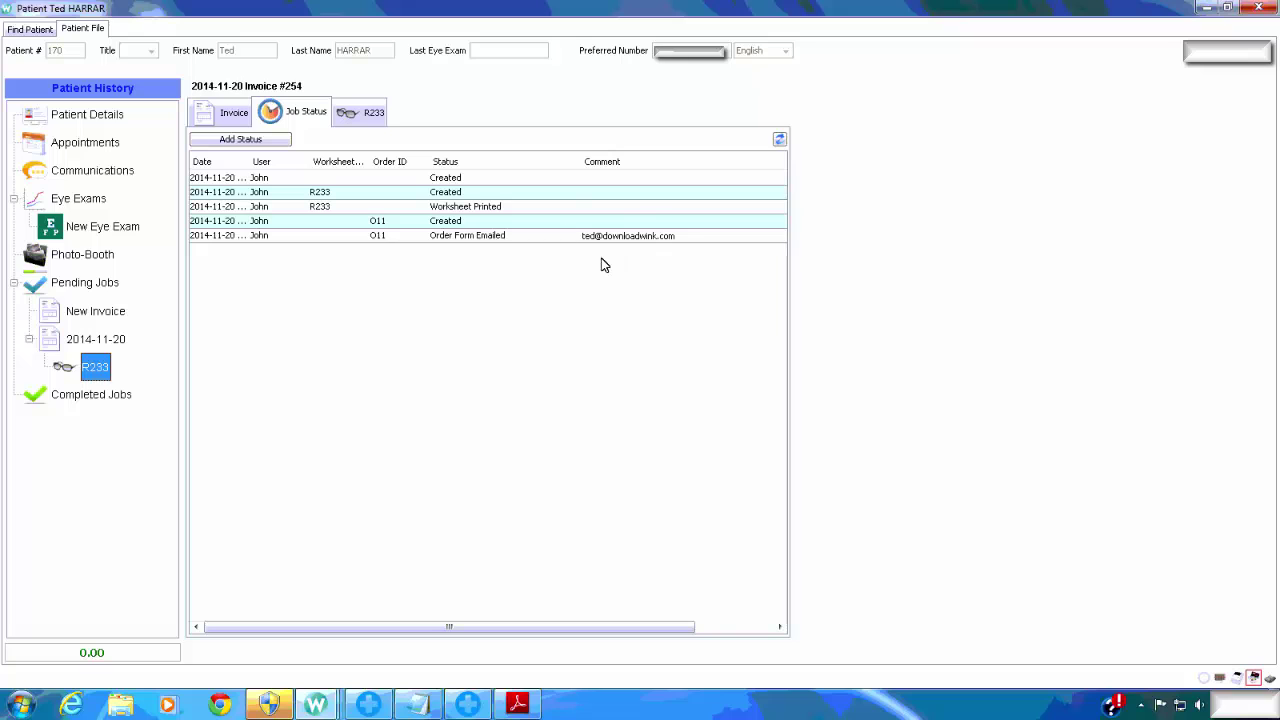
Add a Comment status to the job with the text "aspdiufaoiufgpowaeiurfgt".
left_click(250, 141)
left_click(420, 347)
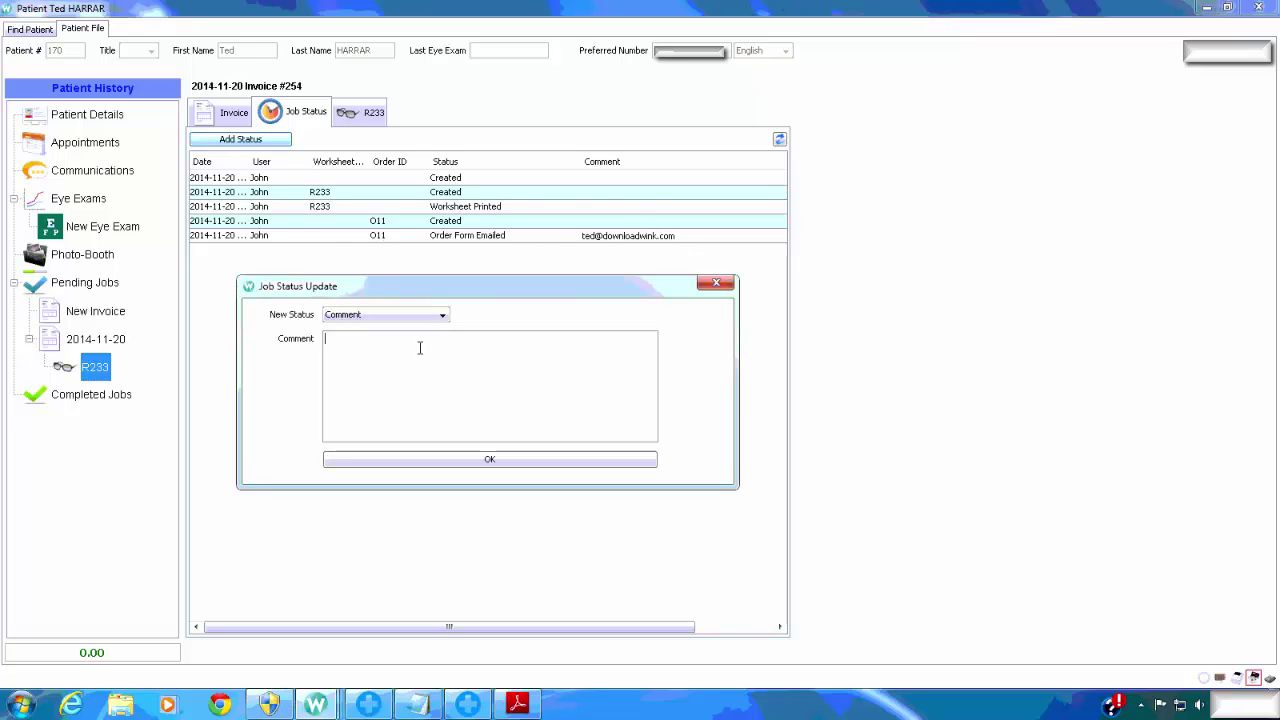
type("aspdiufaoiufgpowaeiurfgt")
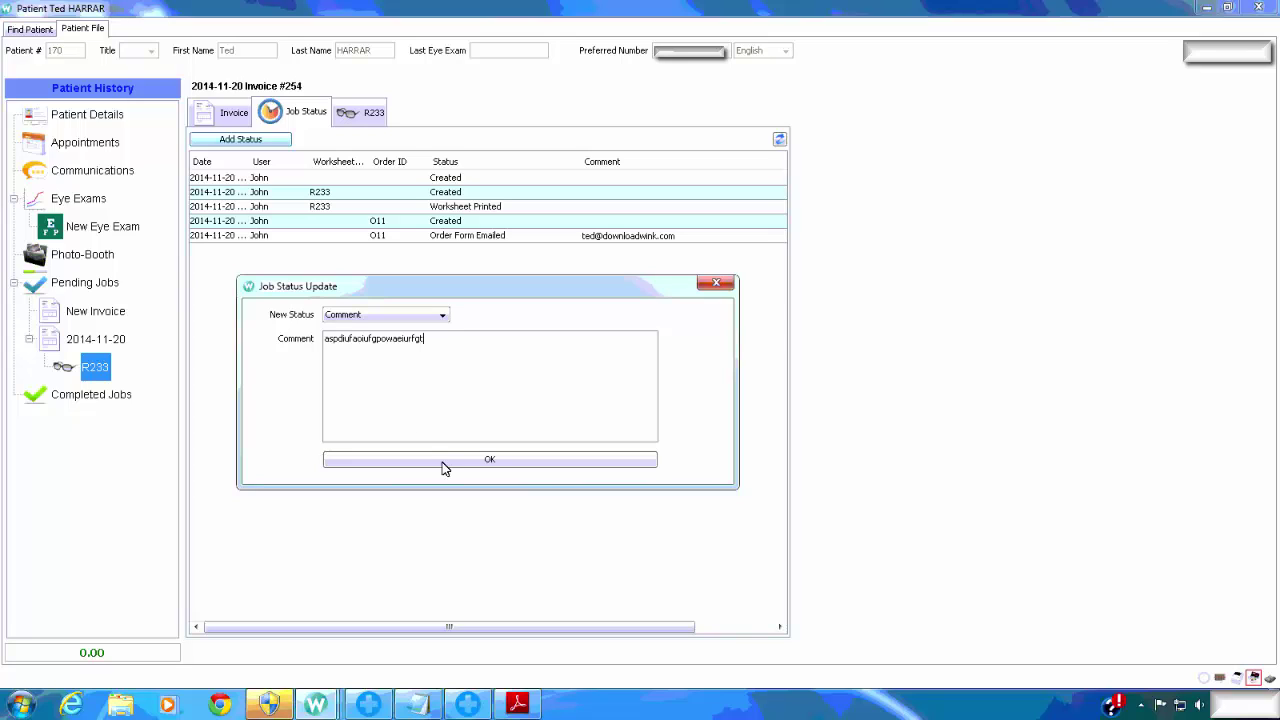
left_click(445, 468)
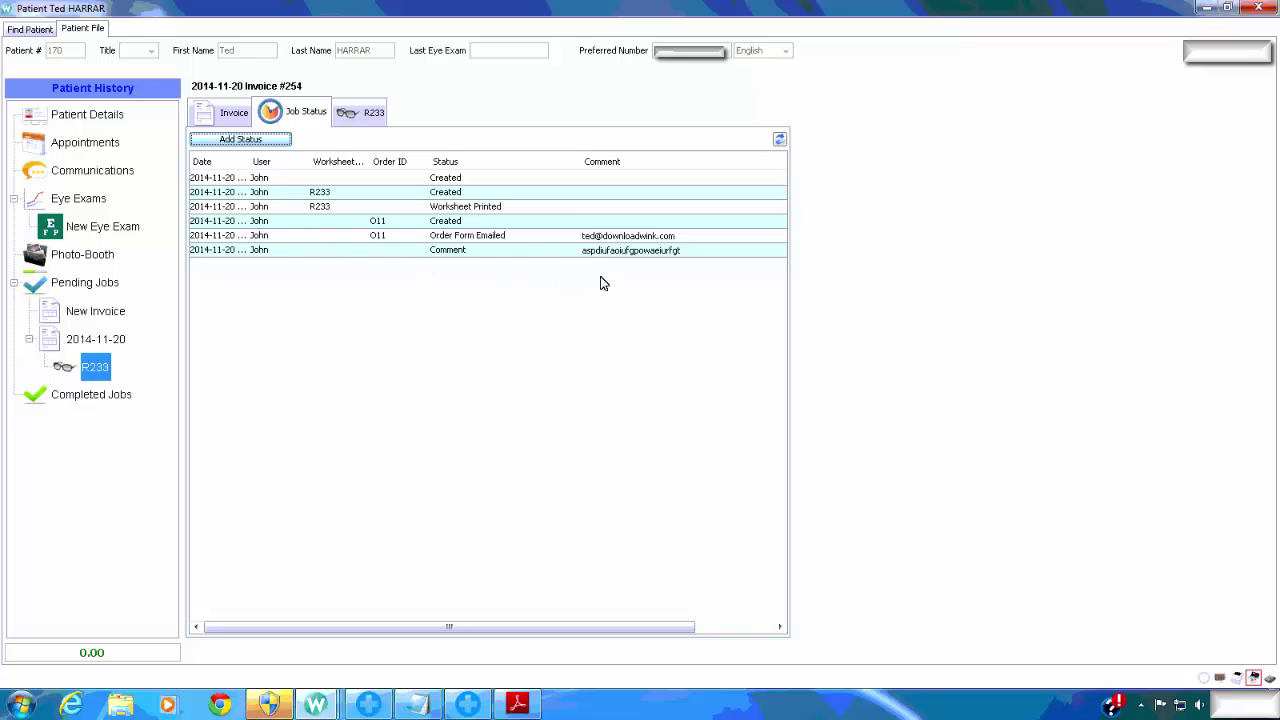
Add a Set Reminder status to the job for Nov 21, 2014 with the comment "sdf'pvuad';p a[0i9ga[e[rr9i".
left_click(251, 138)
left_click(445, 316)
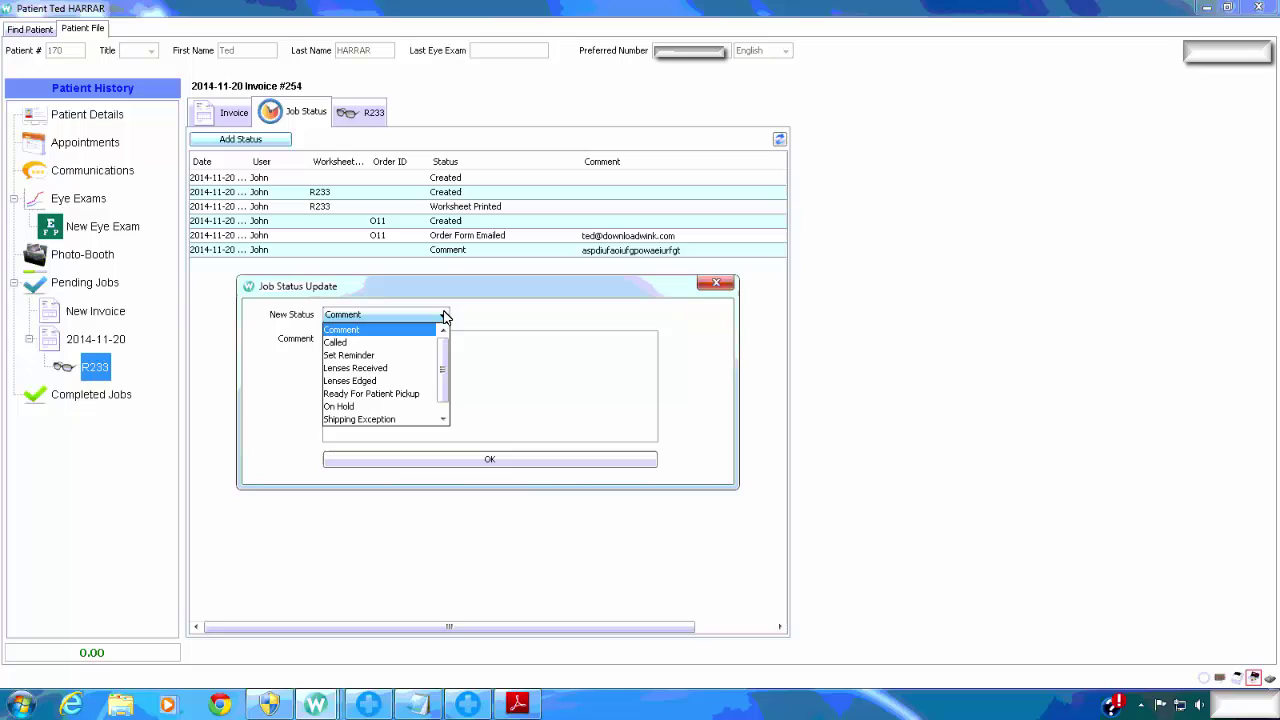
left_click(415, 366)
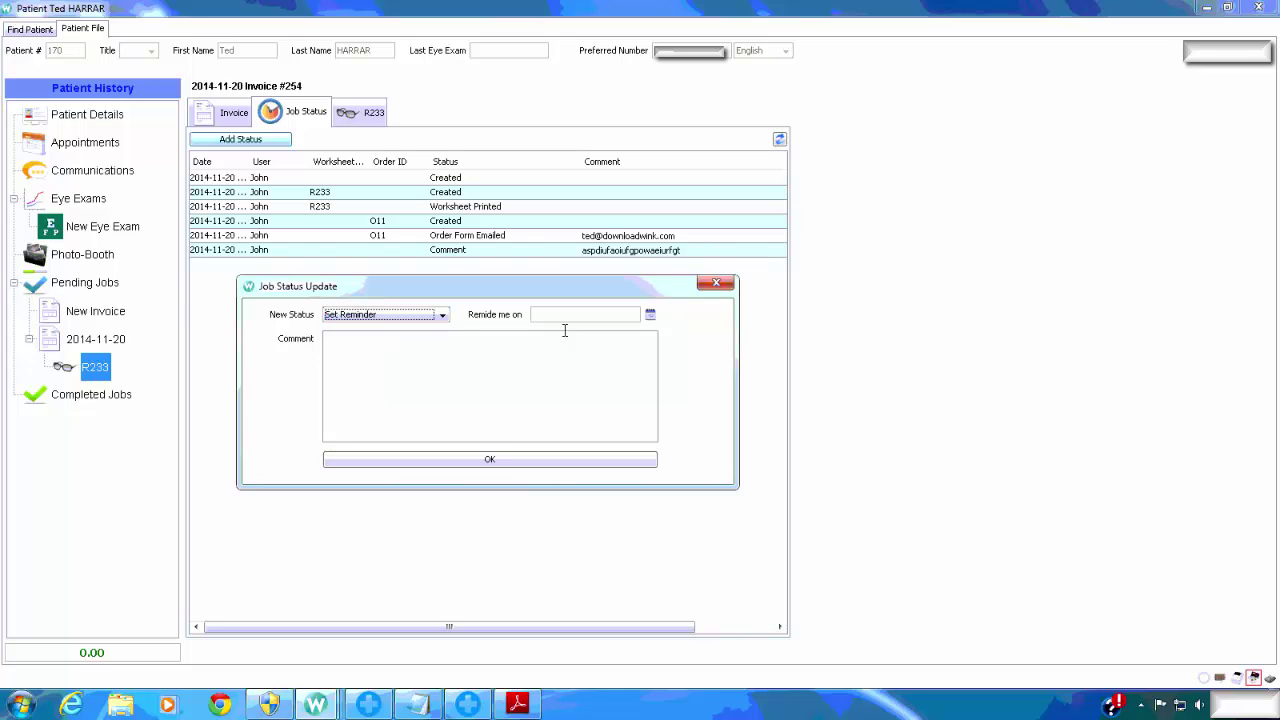
left_click(651, 318)
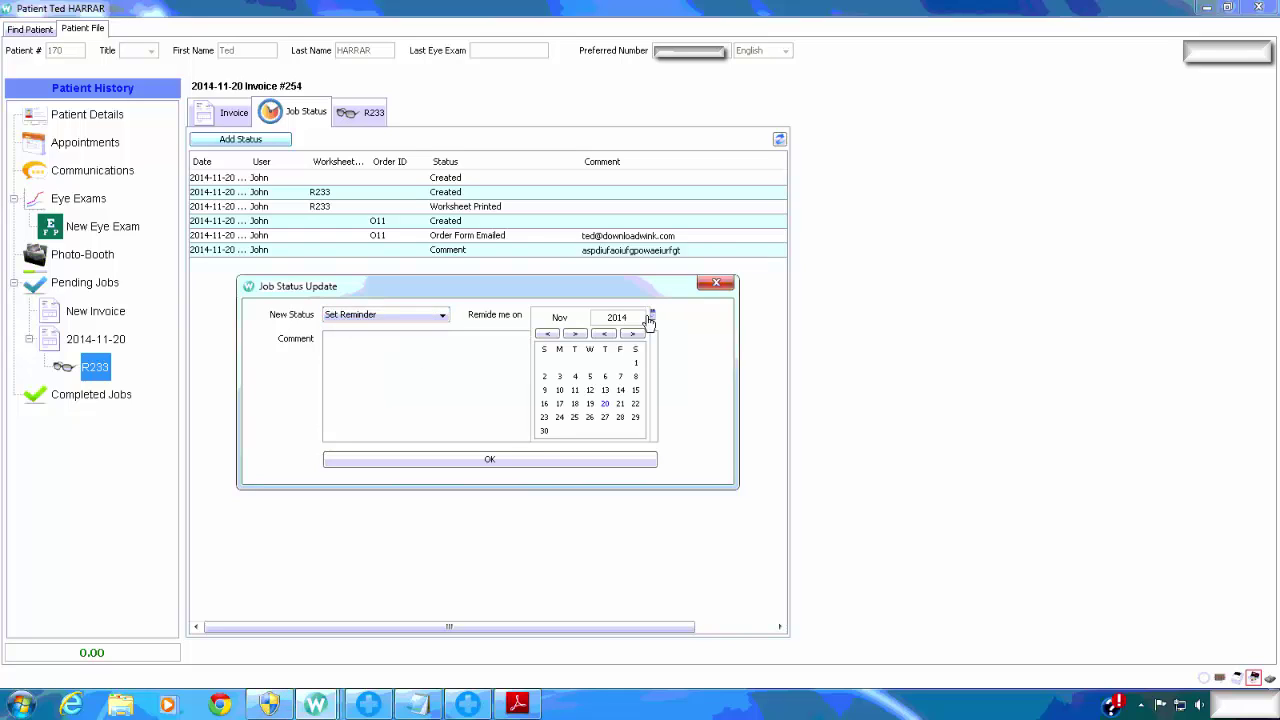
left_click(618, 405)
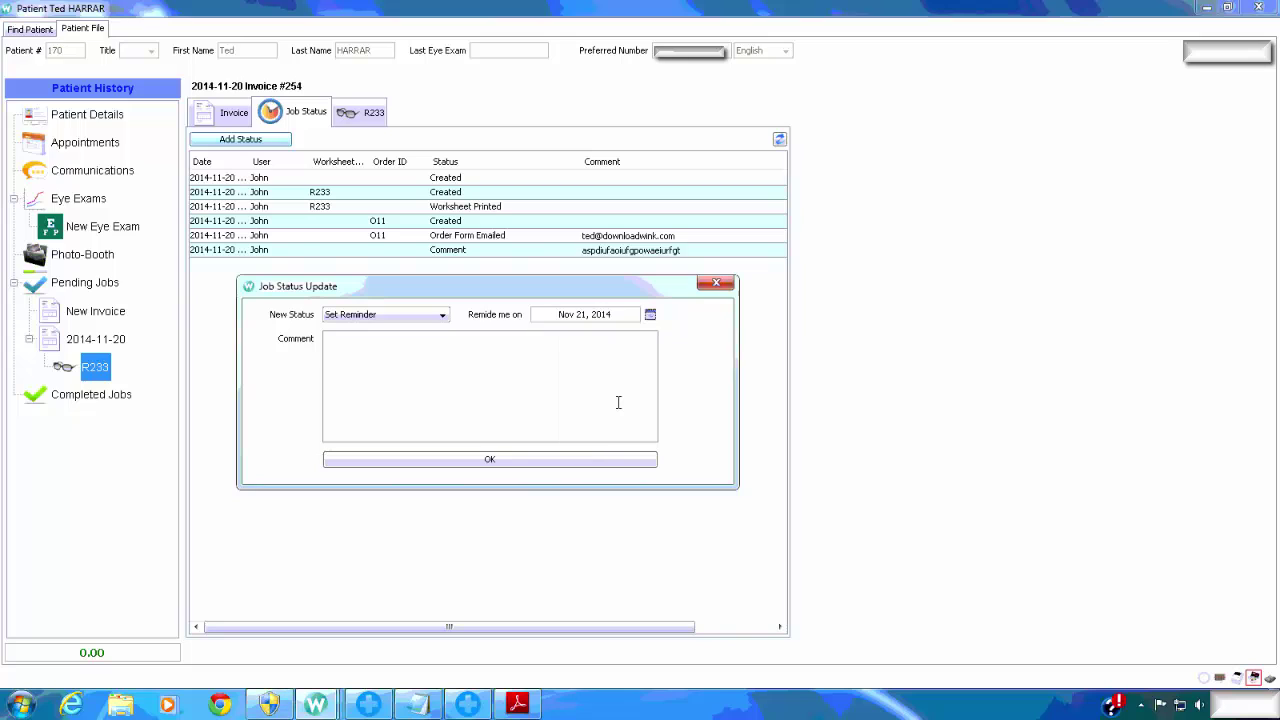
left_click(511, 349)
type("sdf'pvuad';p a[0i9ga[e[rr9i")
left_click(503, 460)
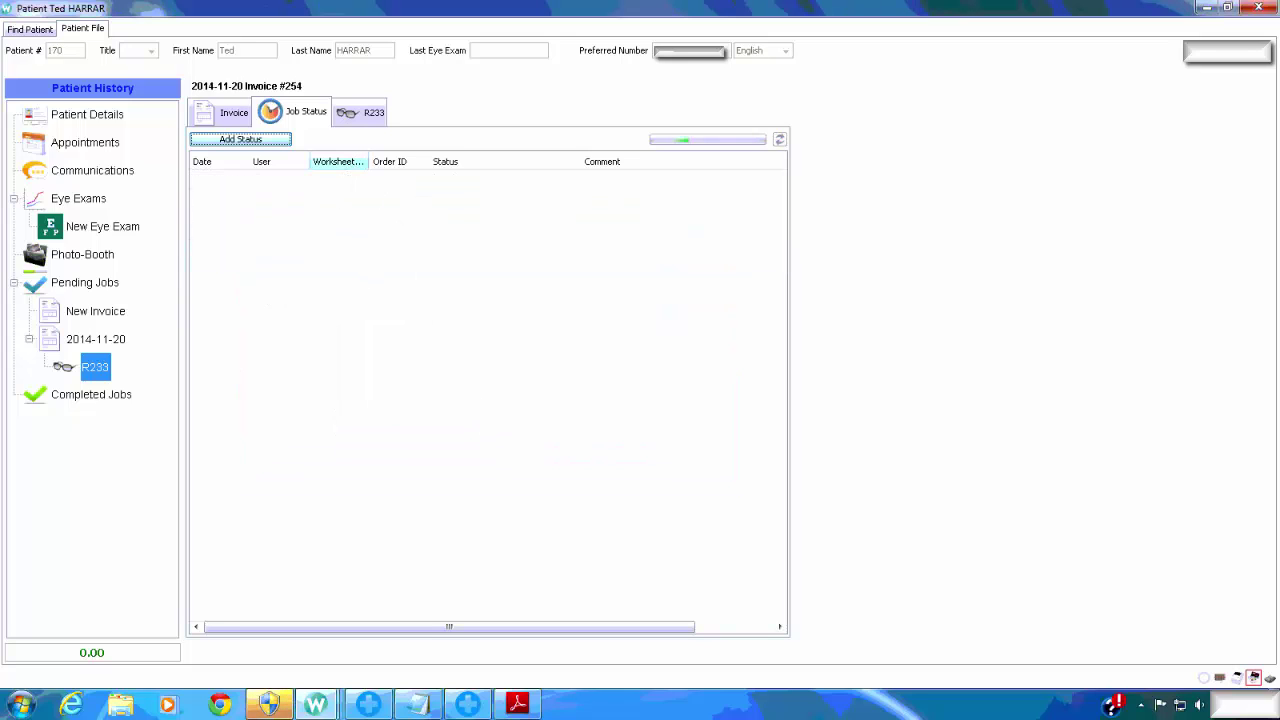
left_click(265, 143)
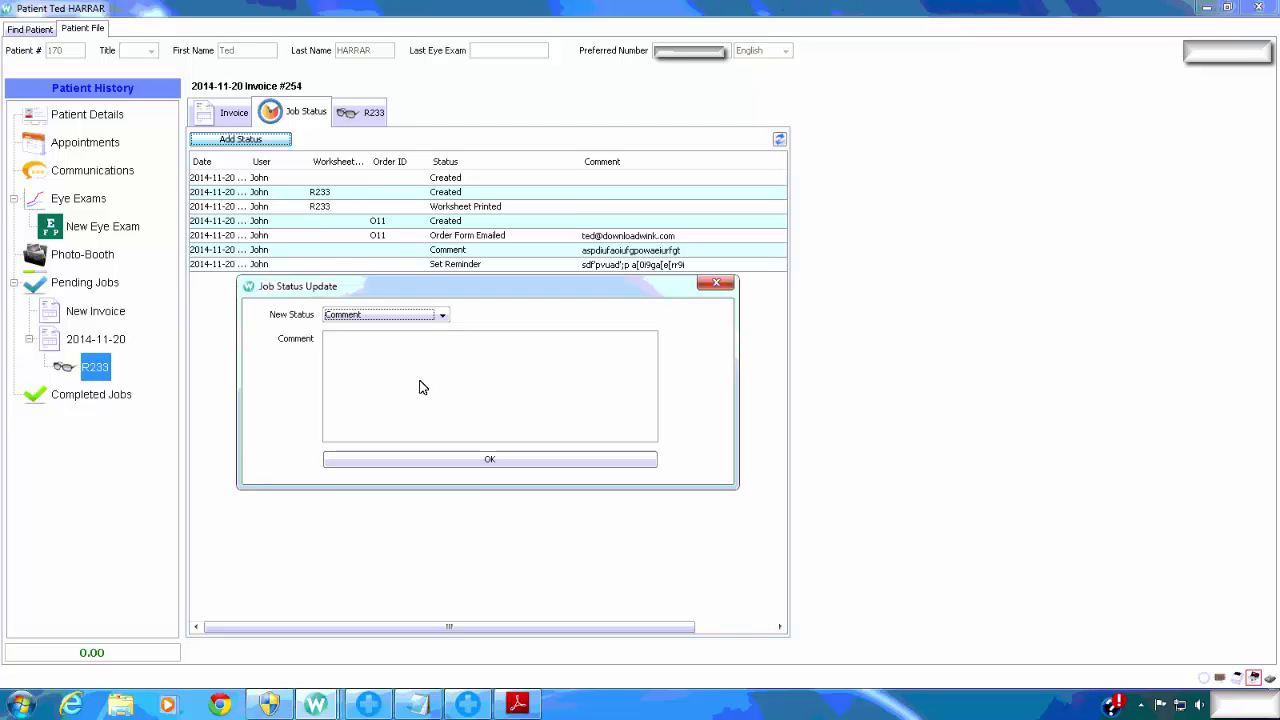
left_click(444, 316)
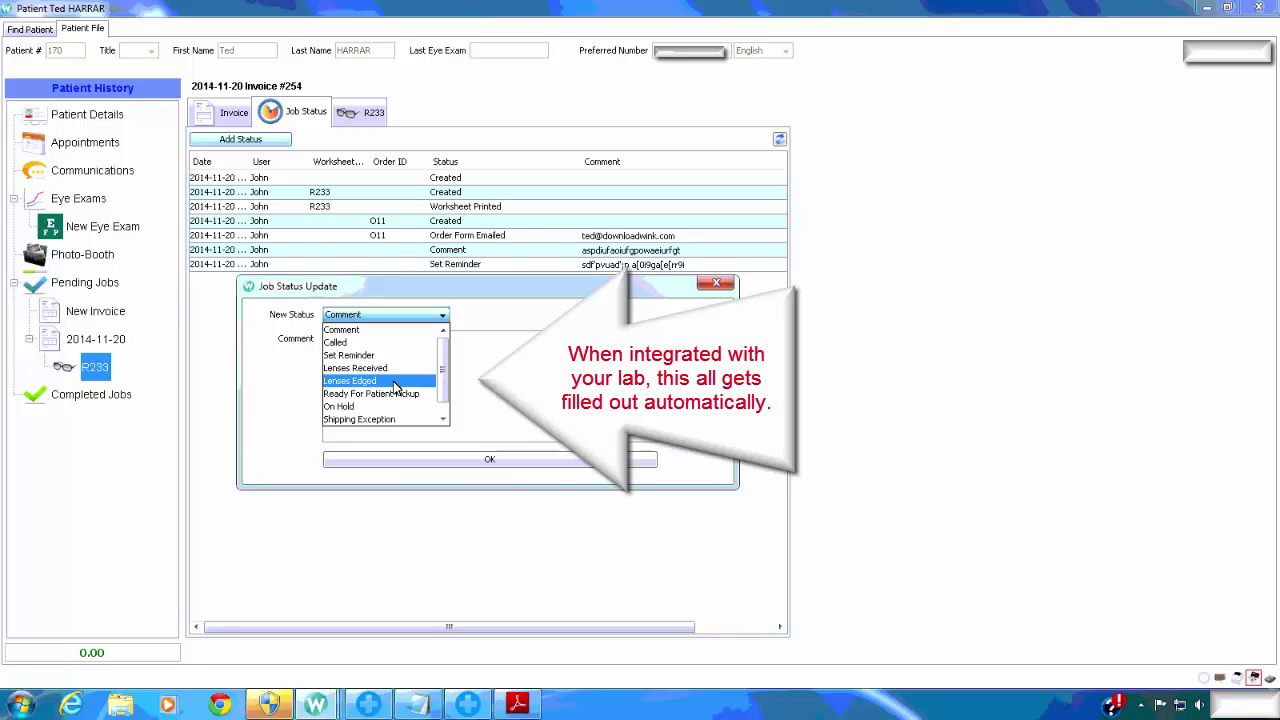
left_click(442, 419)
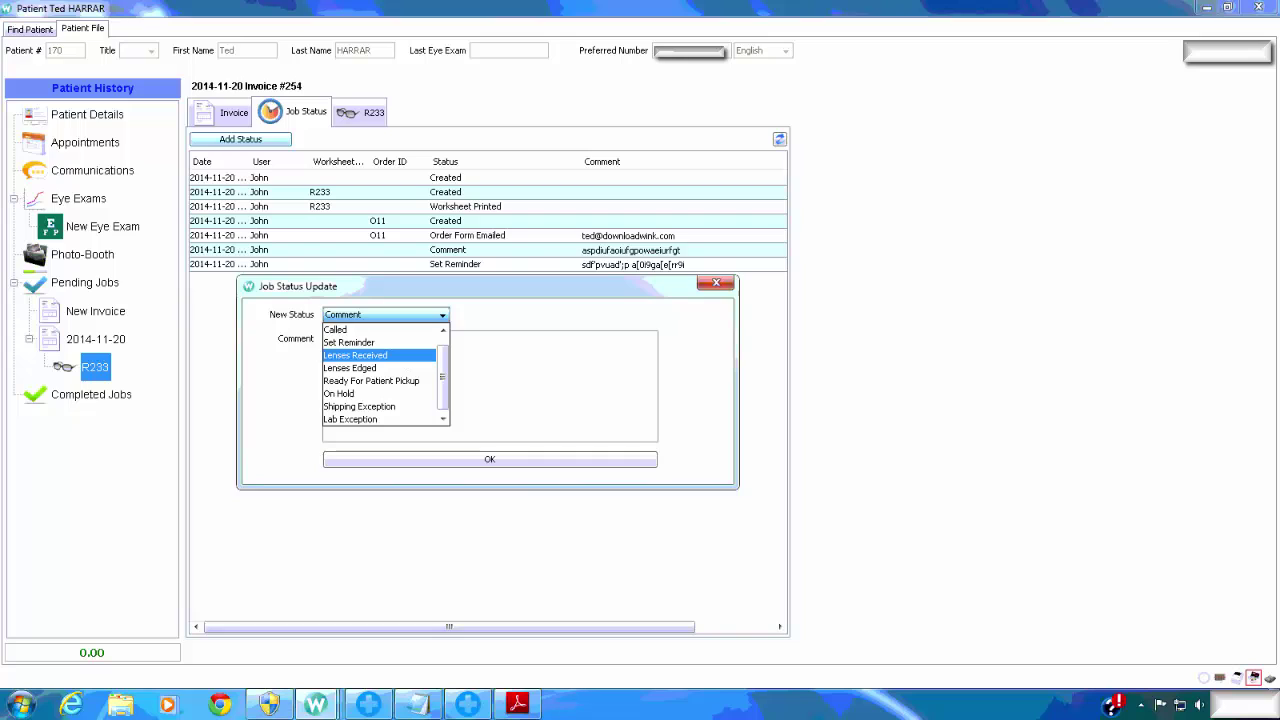
left_click(404, 356)
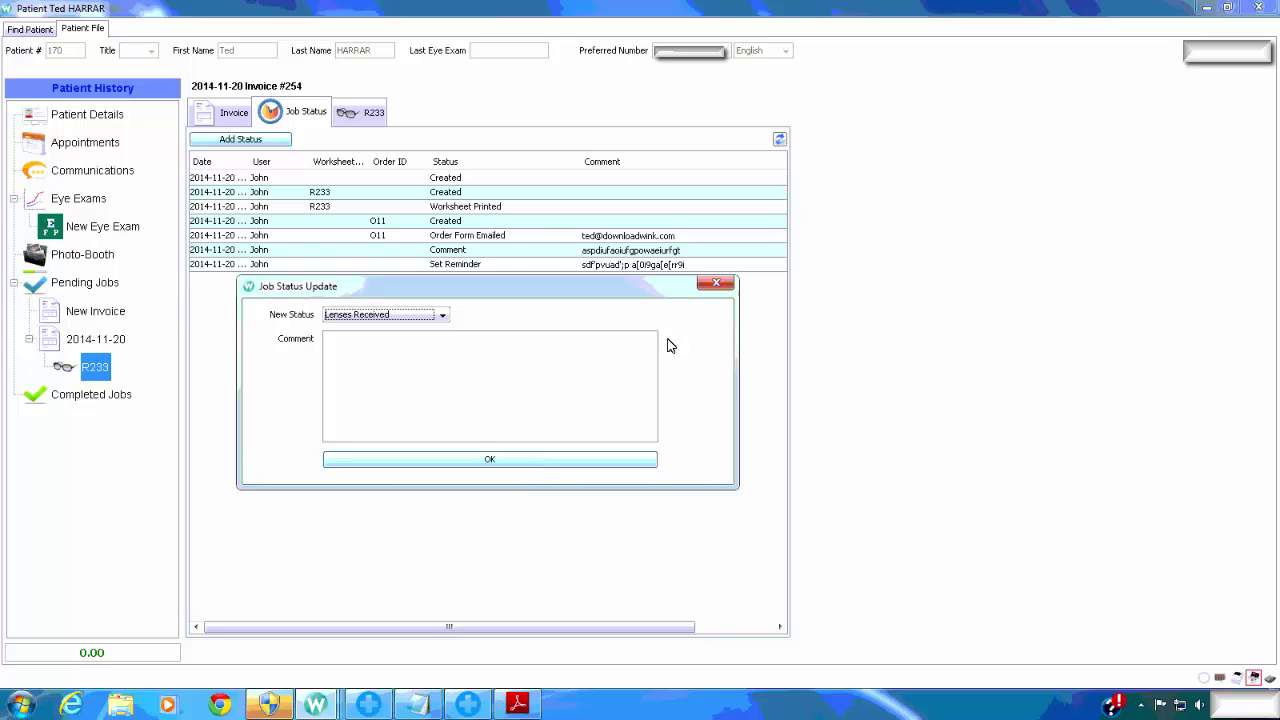
left_click(716, 283)
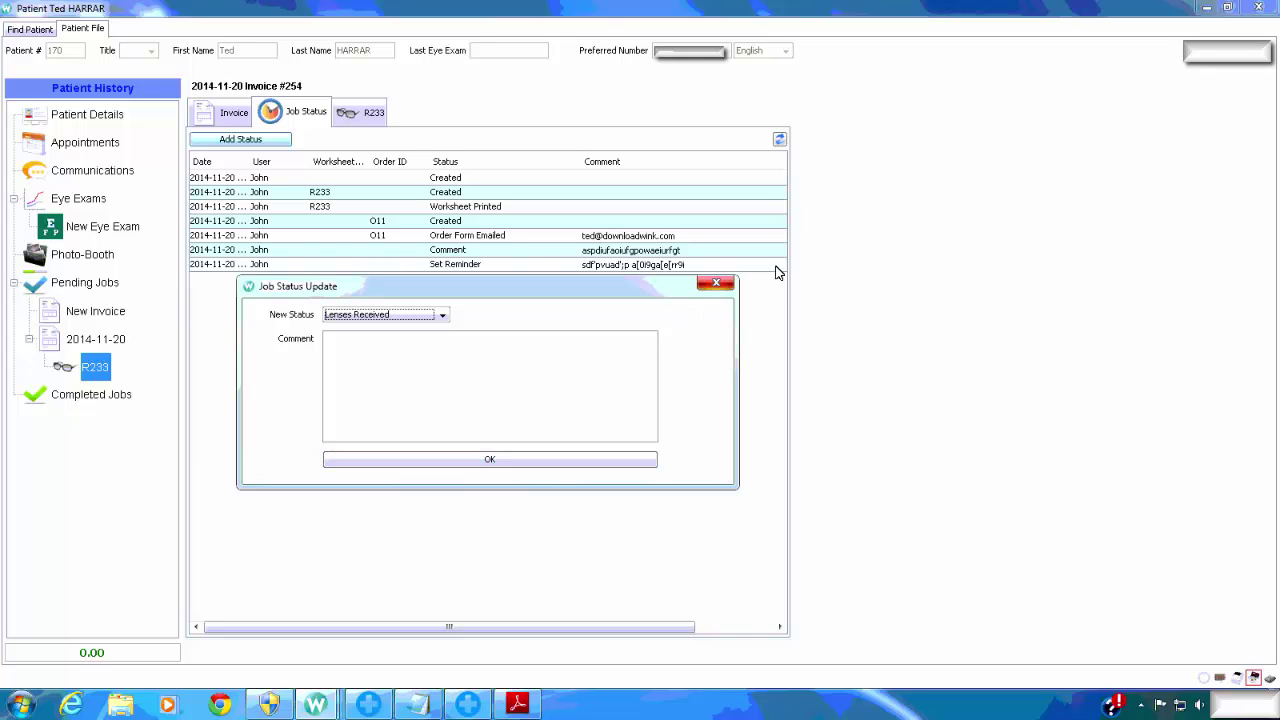
Close the patient file and start a new product receipt from the supplier VSP.
left_click(1262, 8)
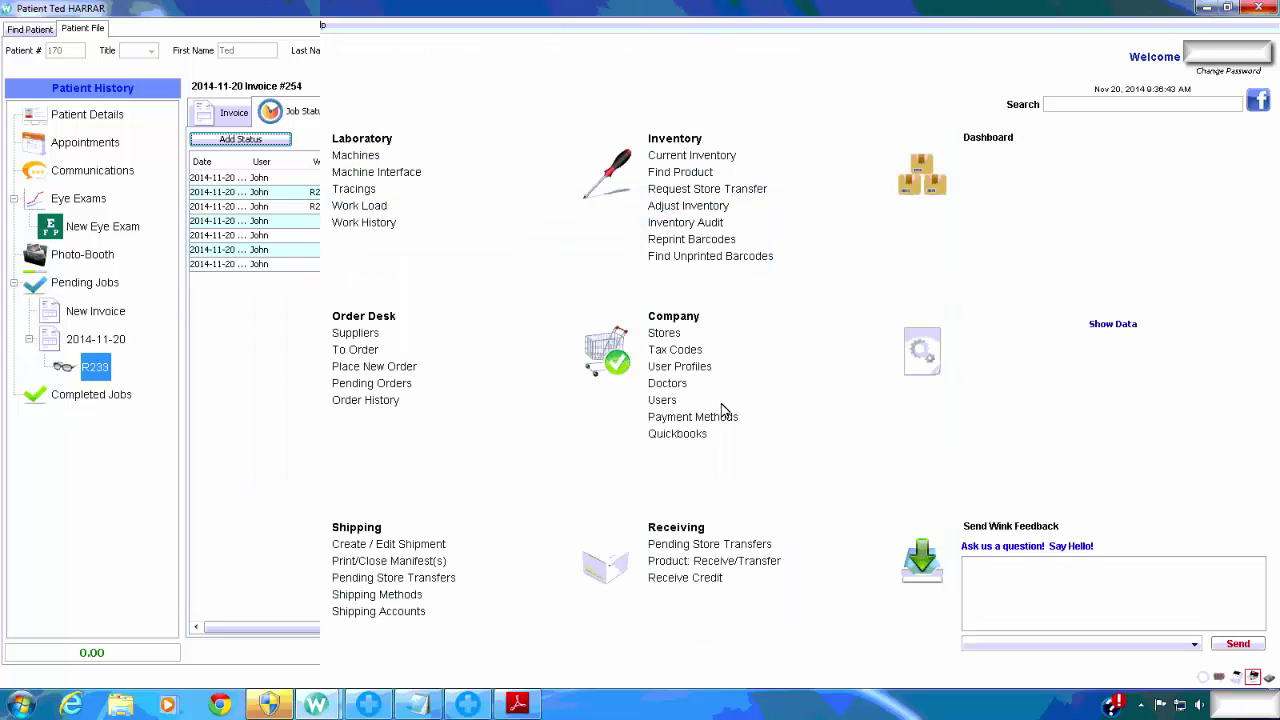
left_click(686, 562)
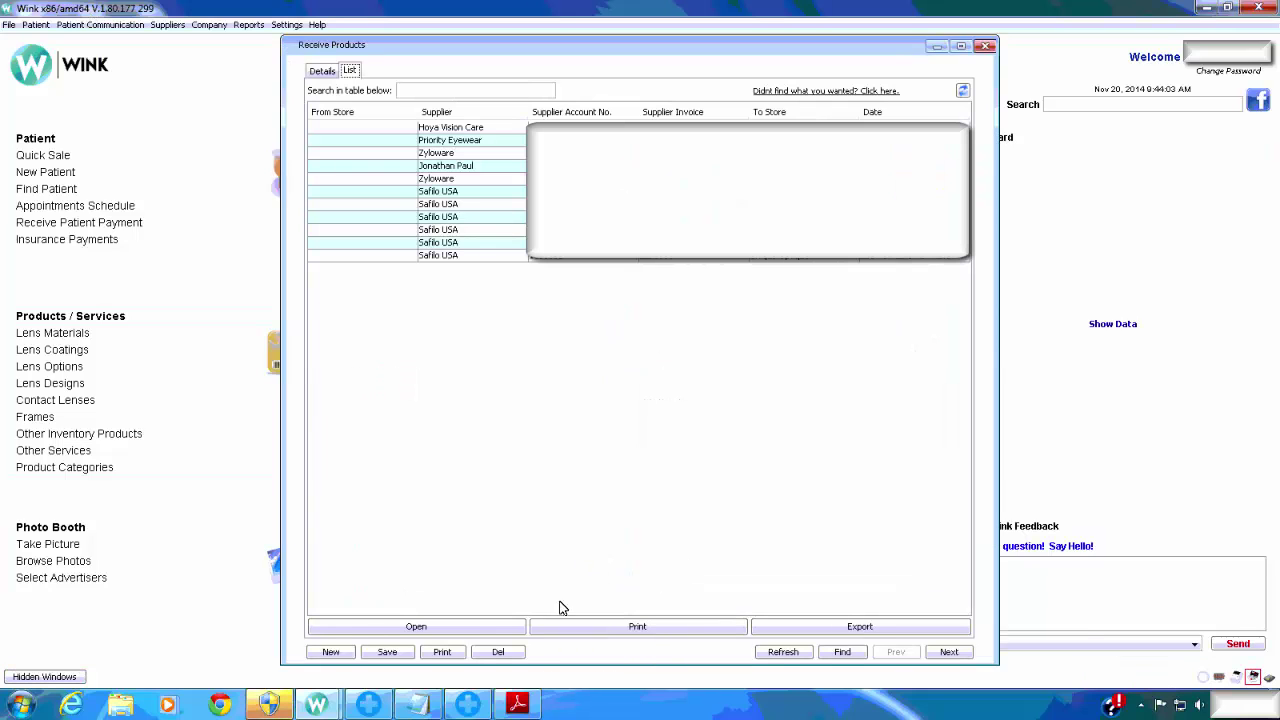
left_click(331, 652)
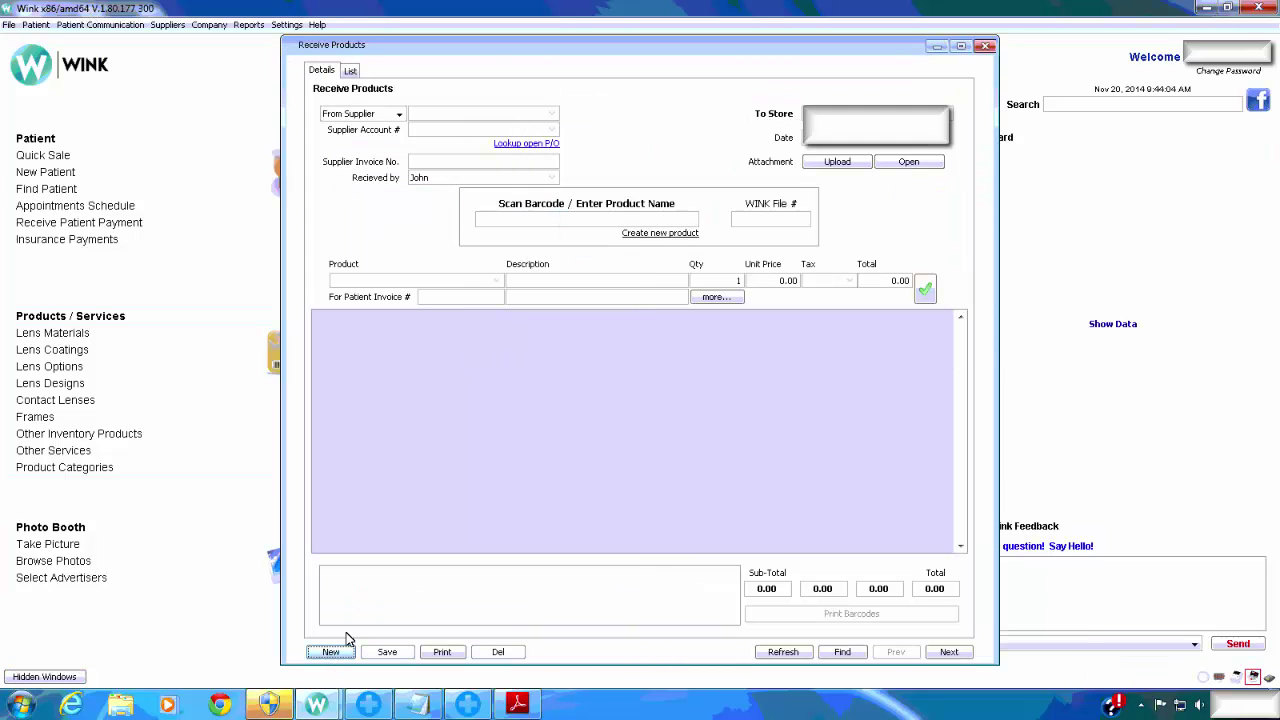
left_click(462, 116)
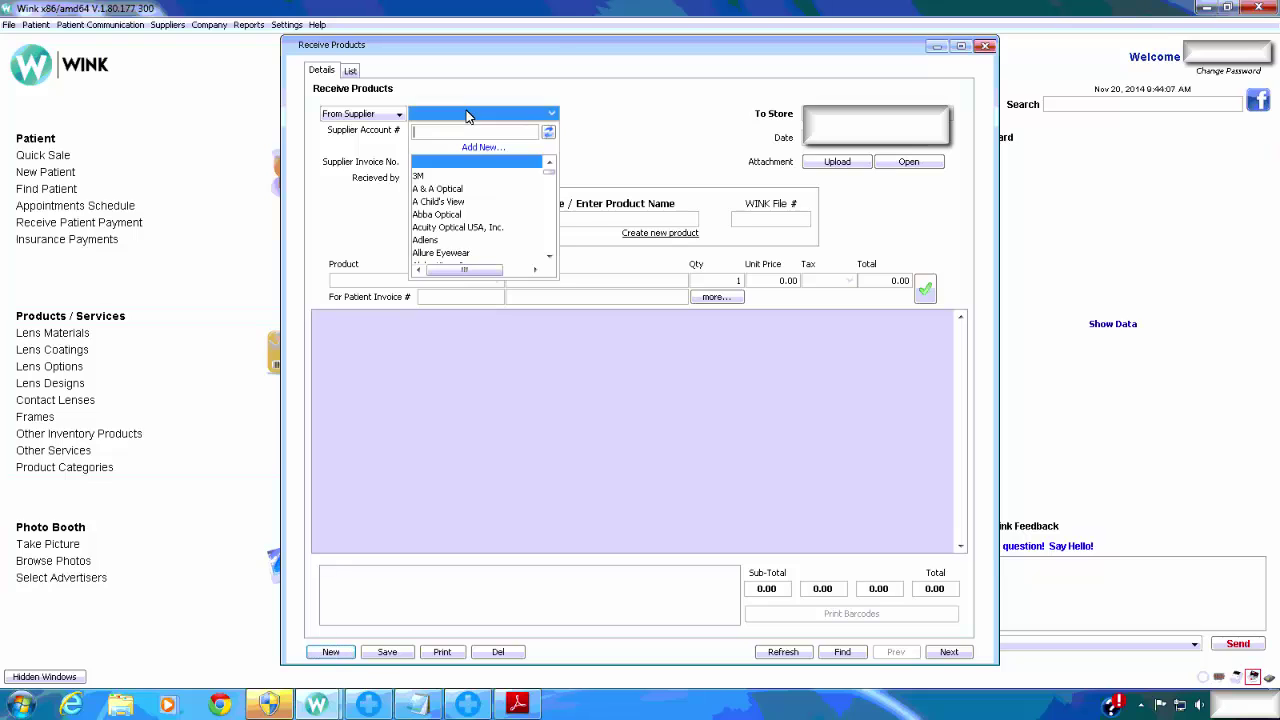
type("vsp")
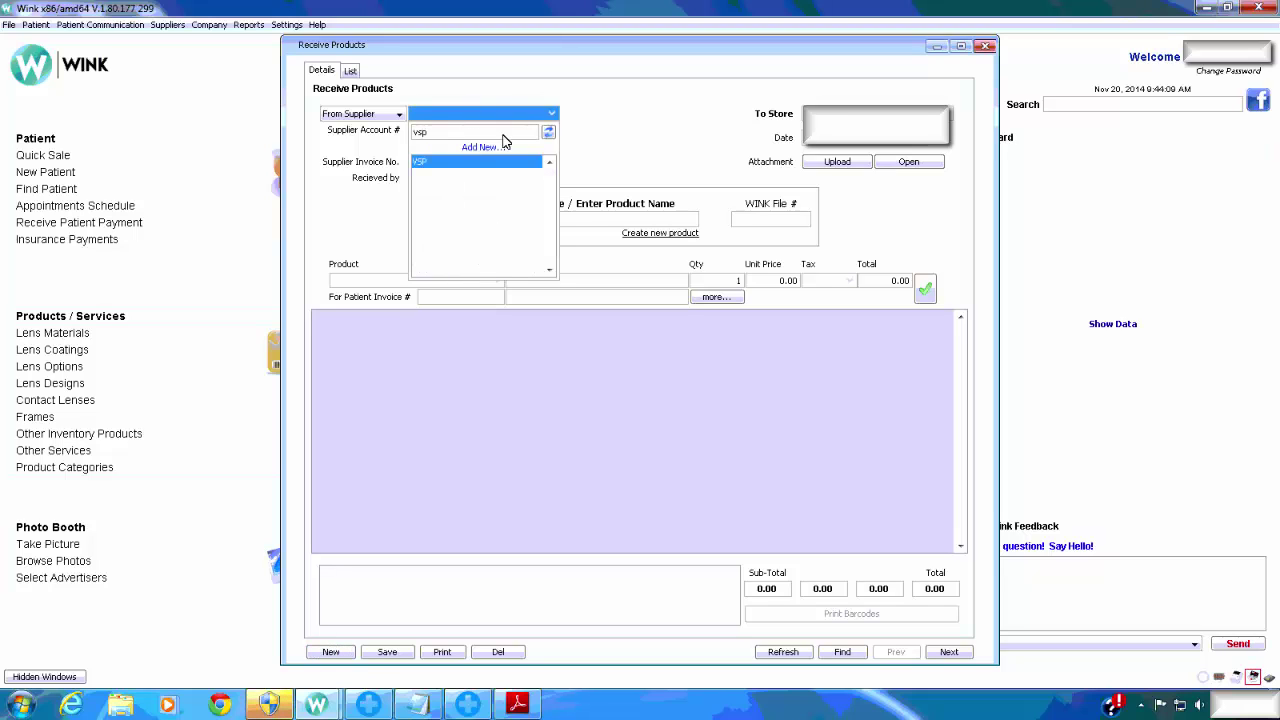
left_click(420, 163)
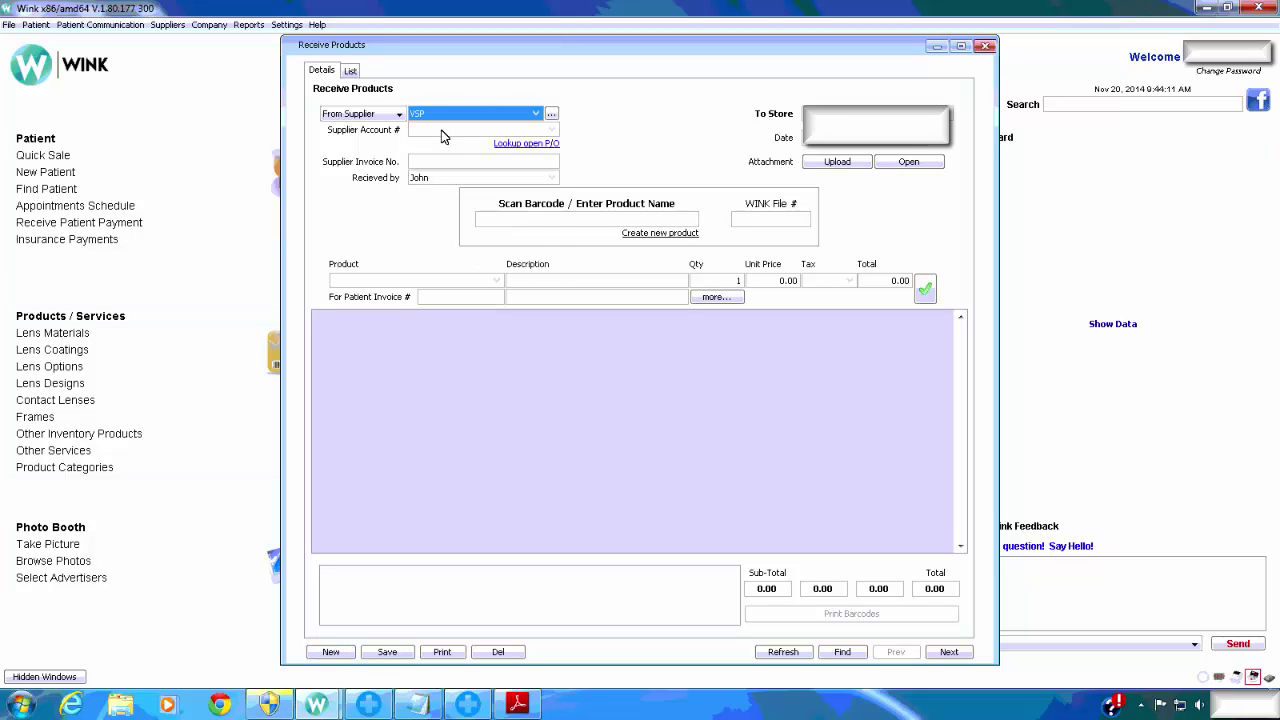
Select the VSP supplier account and receive the open purchase order for worksheet R233.
left_click(442, 131)
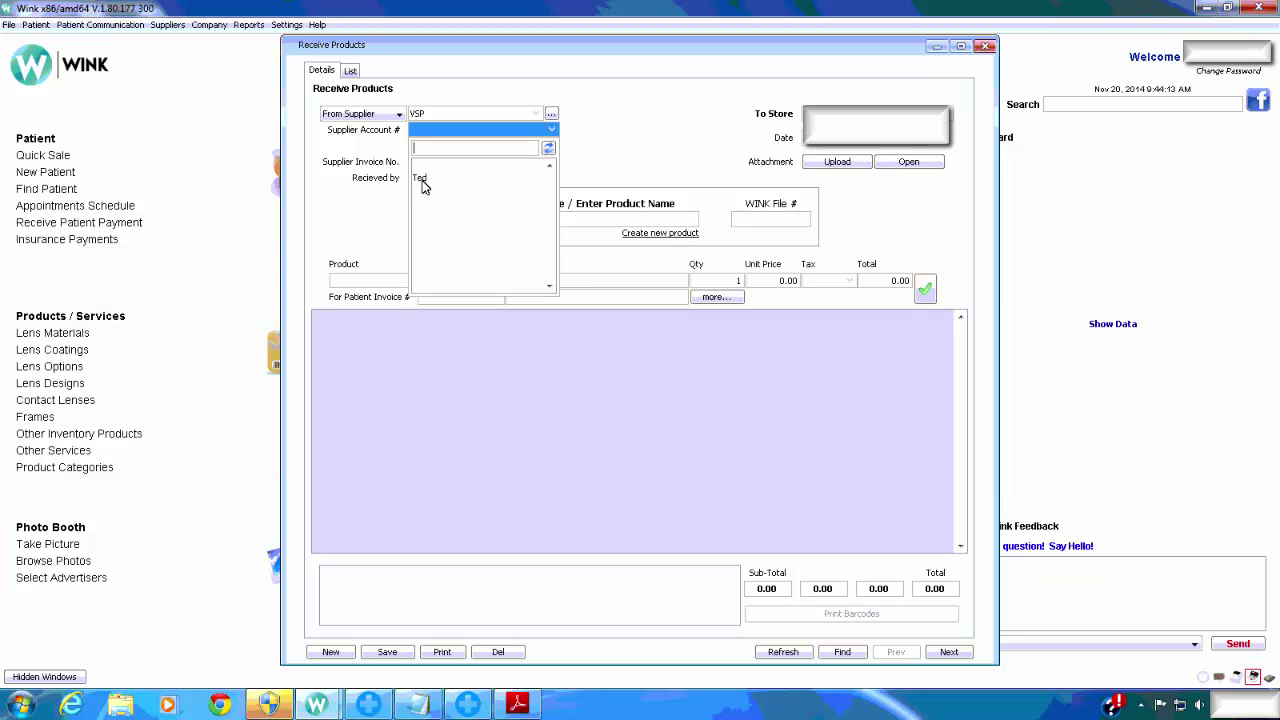
left_click(420, 179)
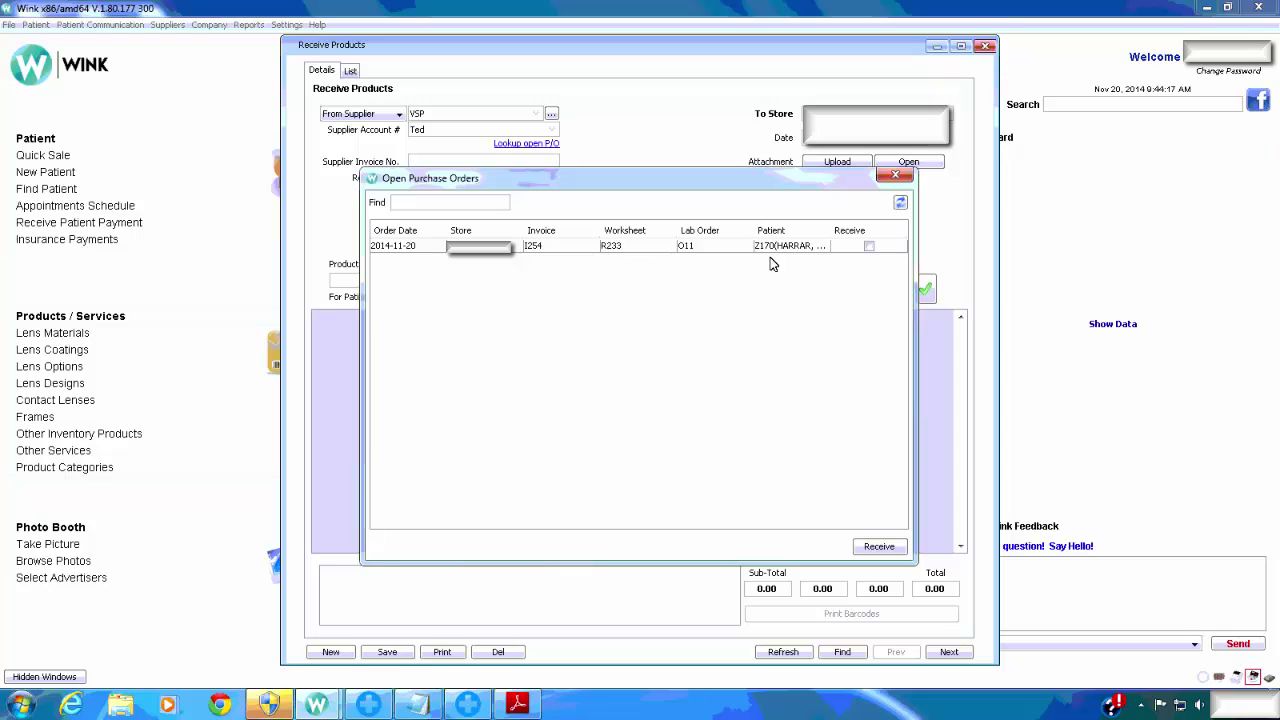
left_click(868, 246)
left_click(880, 548)
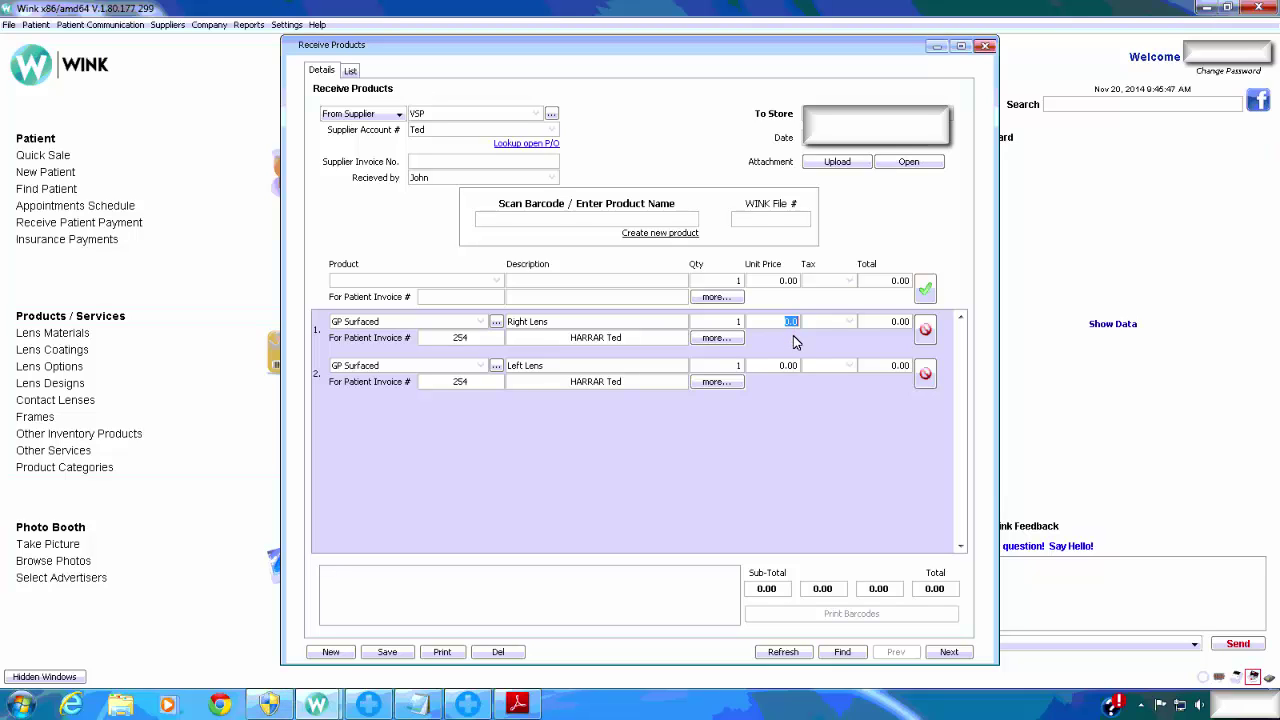
Set the unit price of the right and left GP Surfaced lenses to 75.00 each.
type("10075")
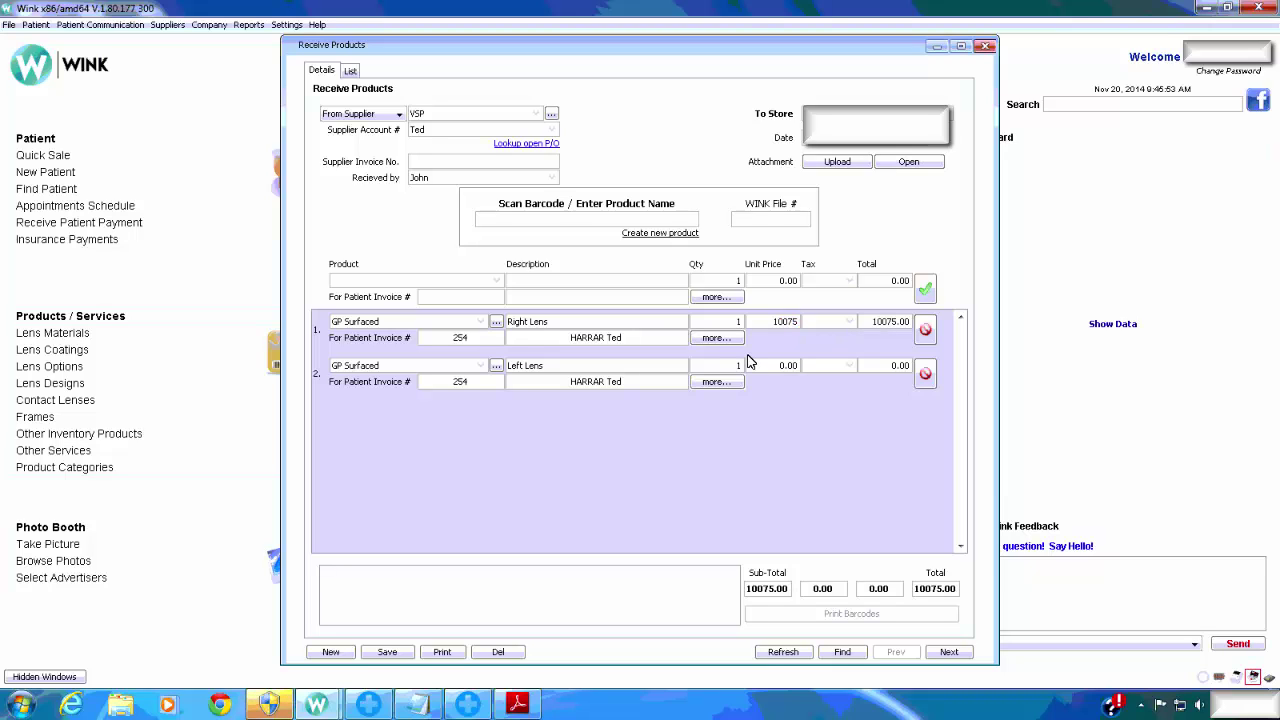
key("BackSpace")
key("BackSpace")
key("BackSpace")
key("BackSpace")
key("BackSpace")
type("75")
key("Tab")
left_click(766, 365)
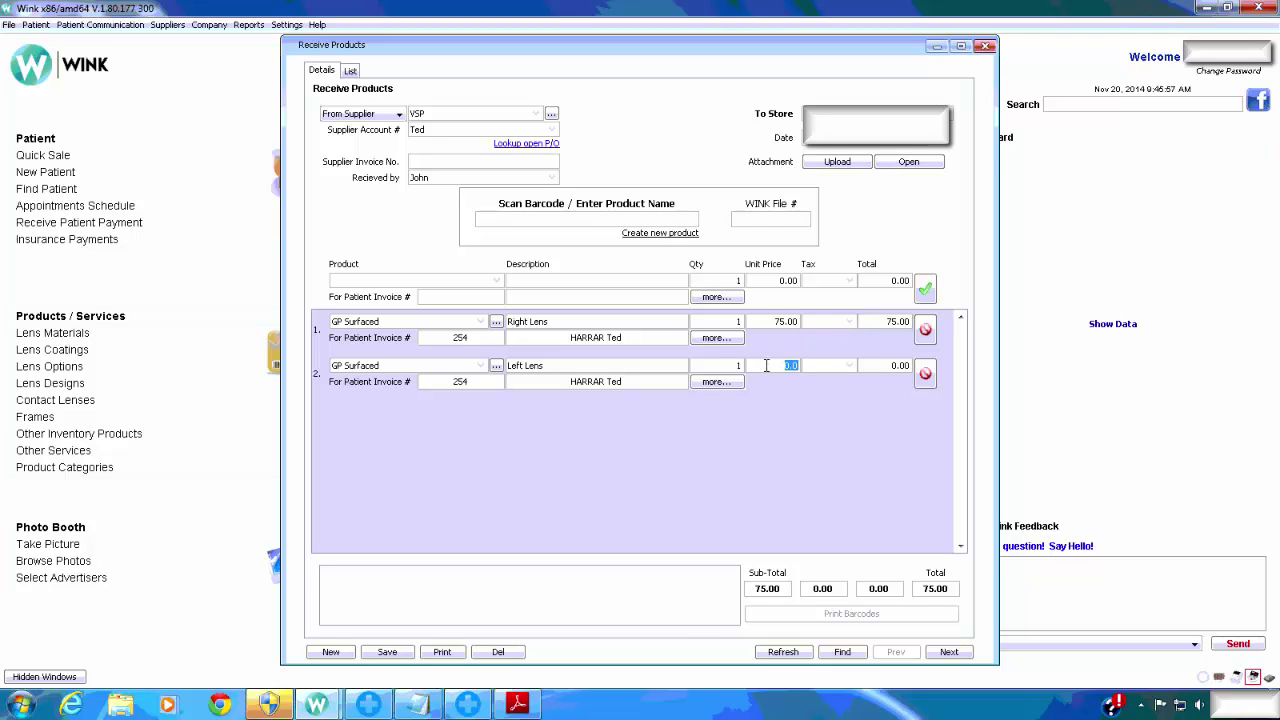
key("Tab")
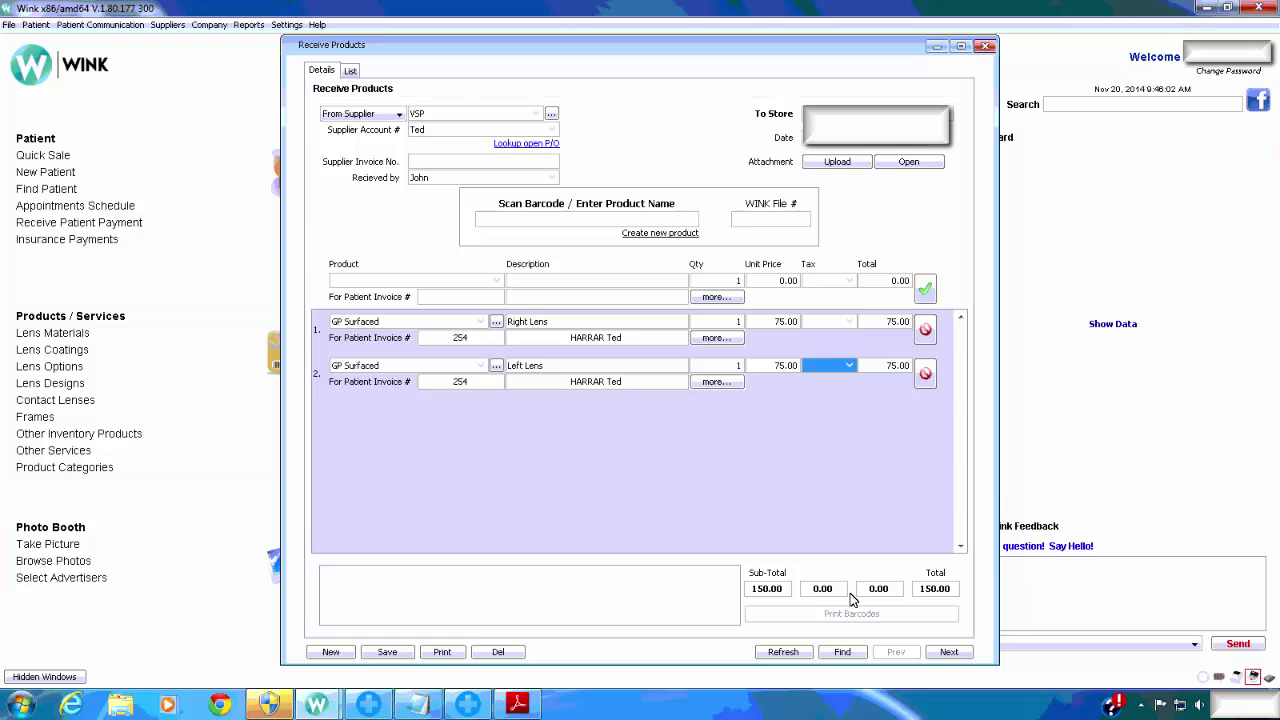
Enter the supplier invoice number on the receipt, save it and close the Receive Products window.
left_click(387, 652)
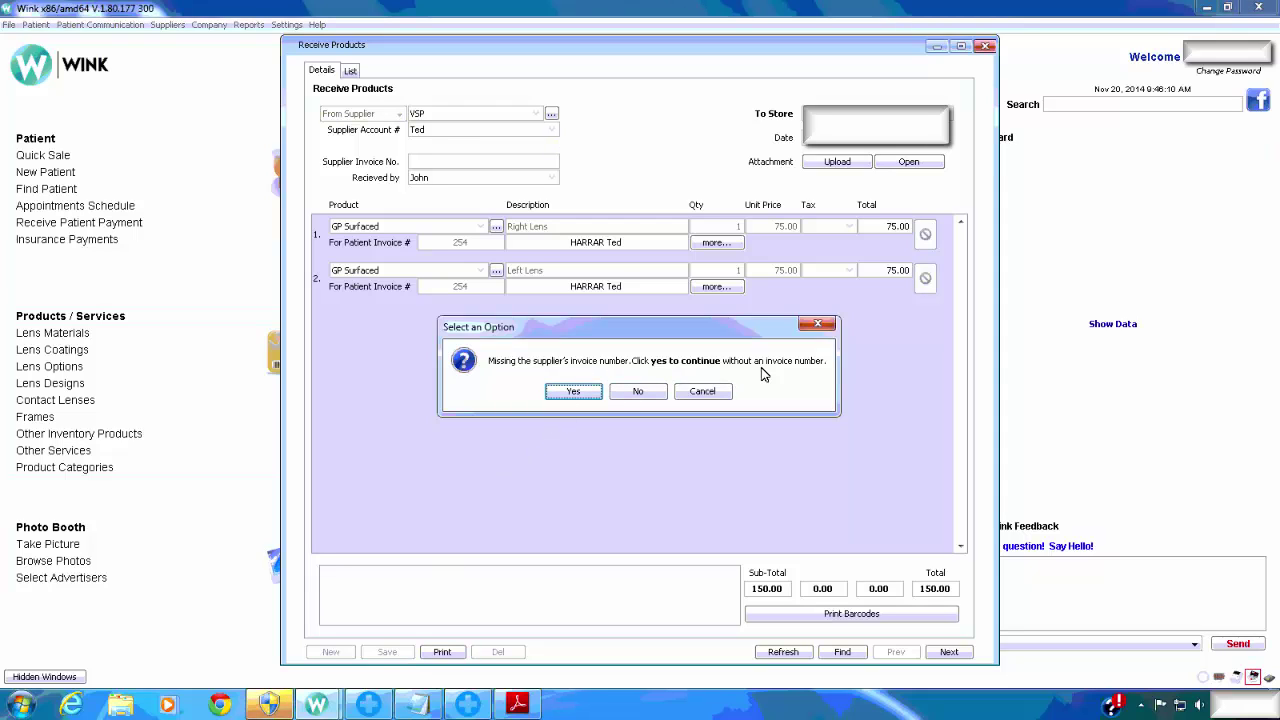
left_click(645, 391)
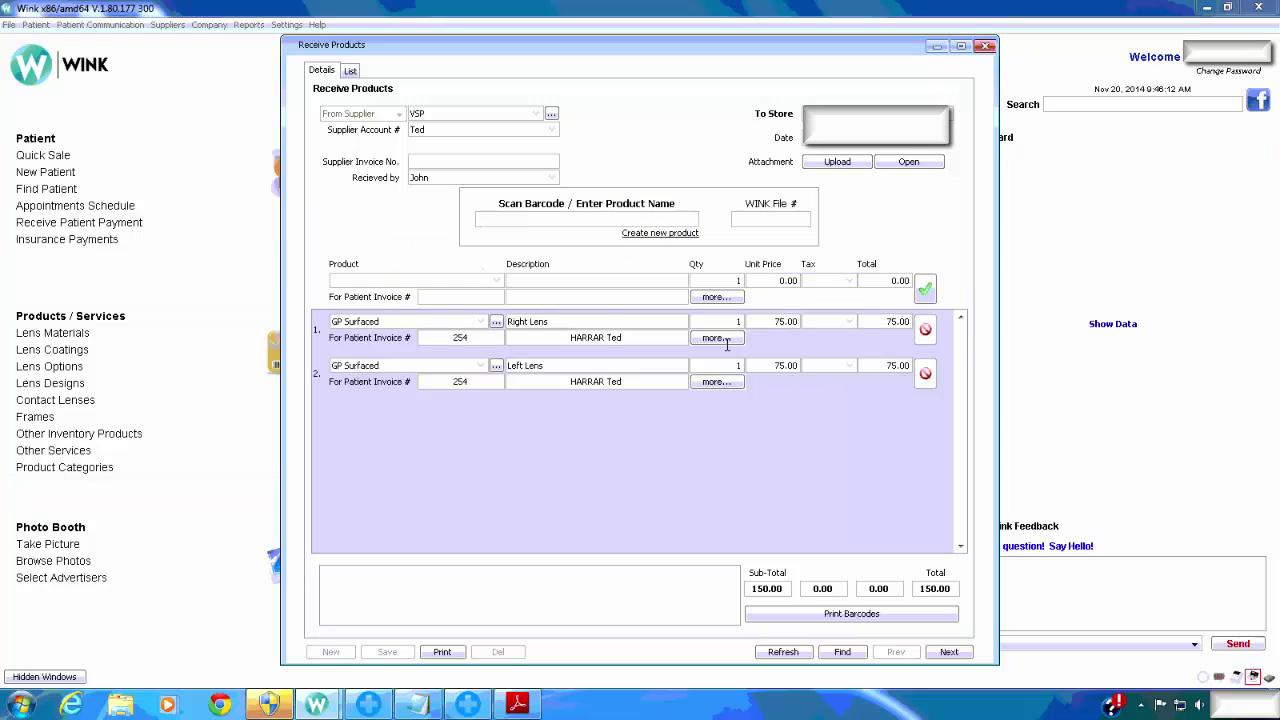
left_click(452, 160)
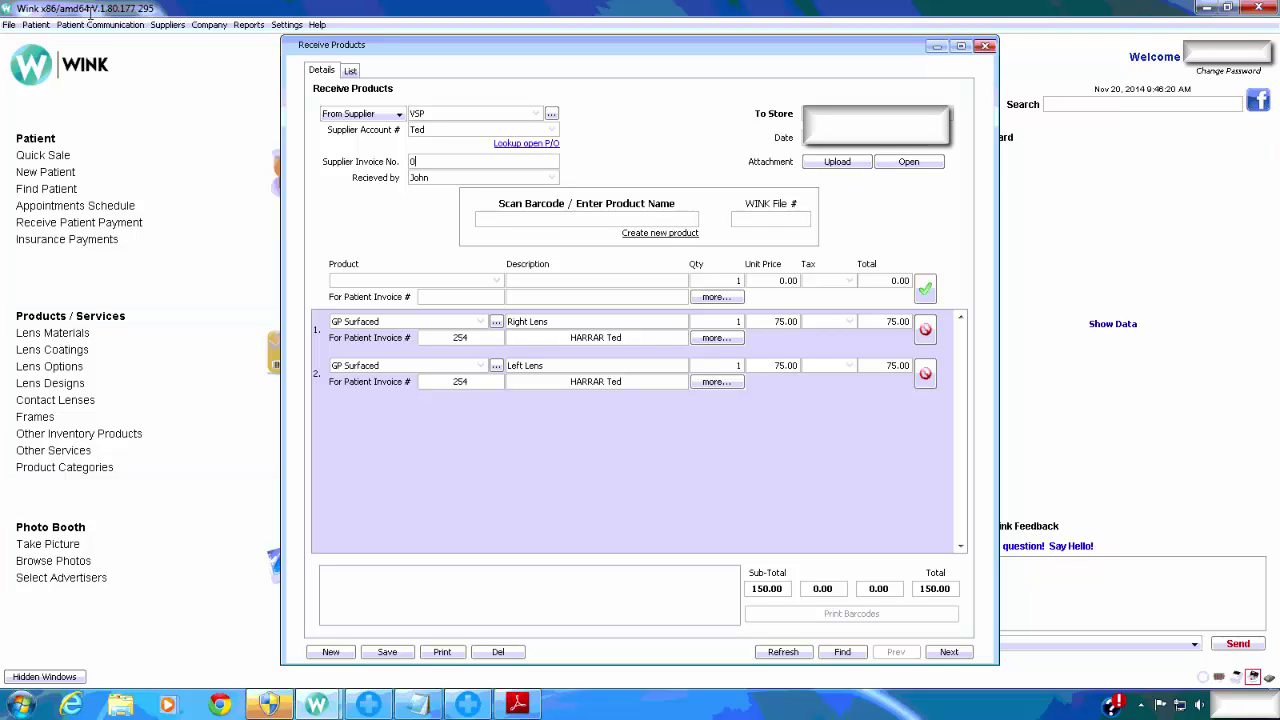
type("909090909")
left_click(387, 652)
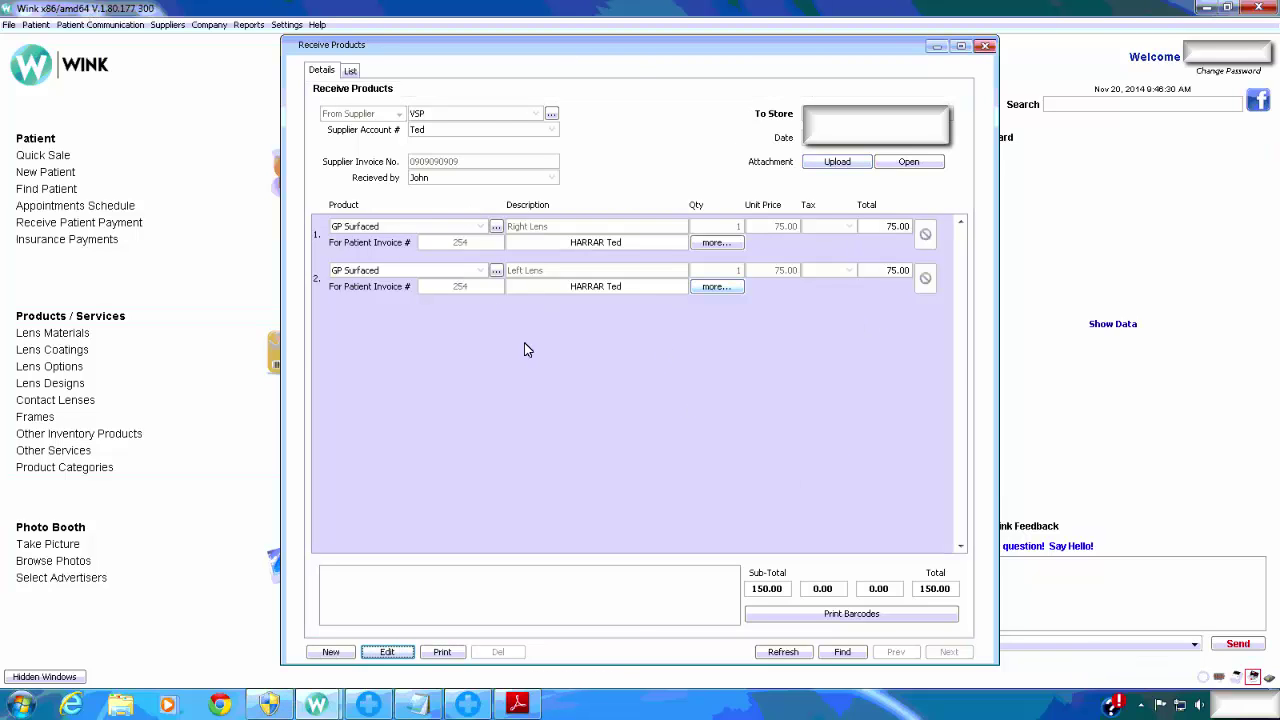
left_click(986, 48)
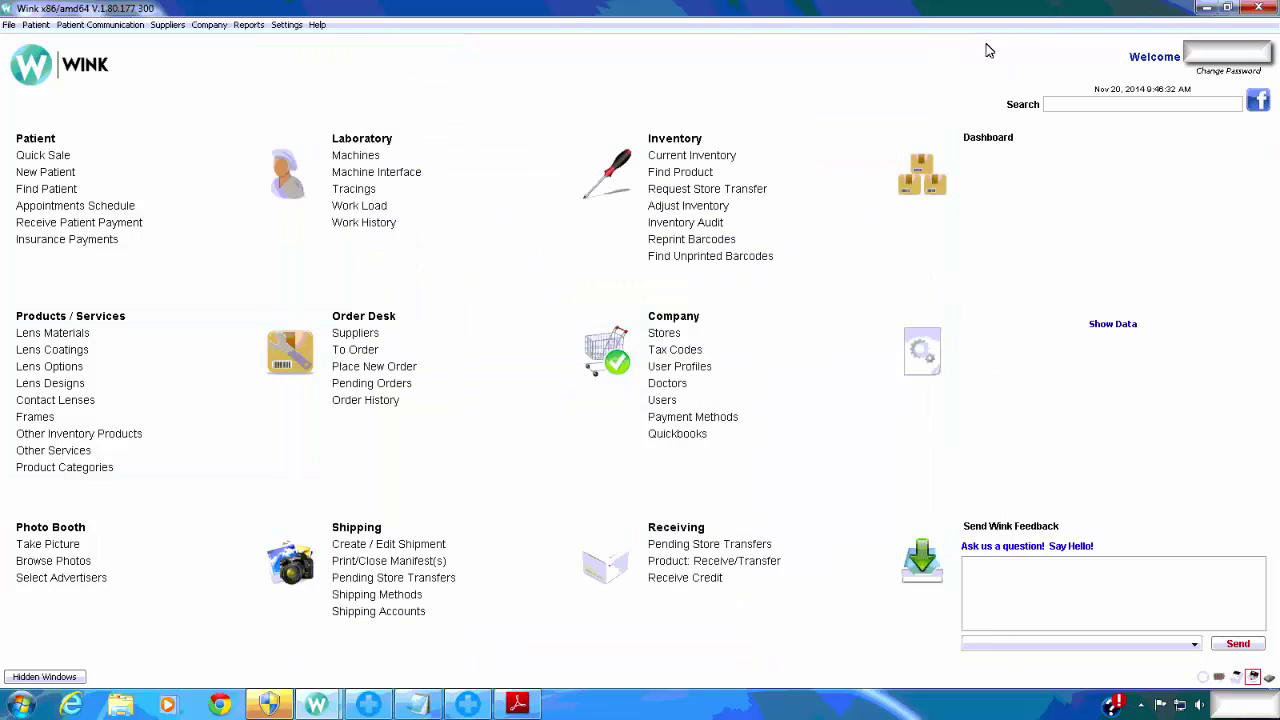
Find the patient by last name, open the patient file and bring up the invoice of the pending job with worksheet R233.
left_click(52, 192)
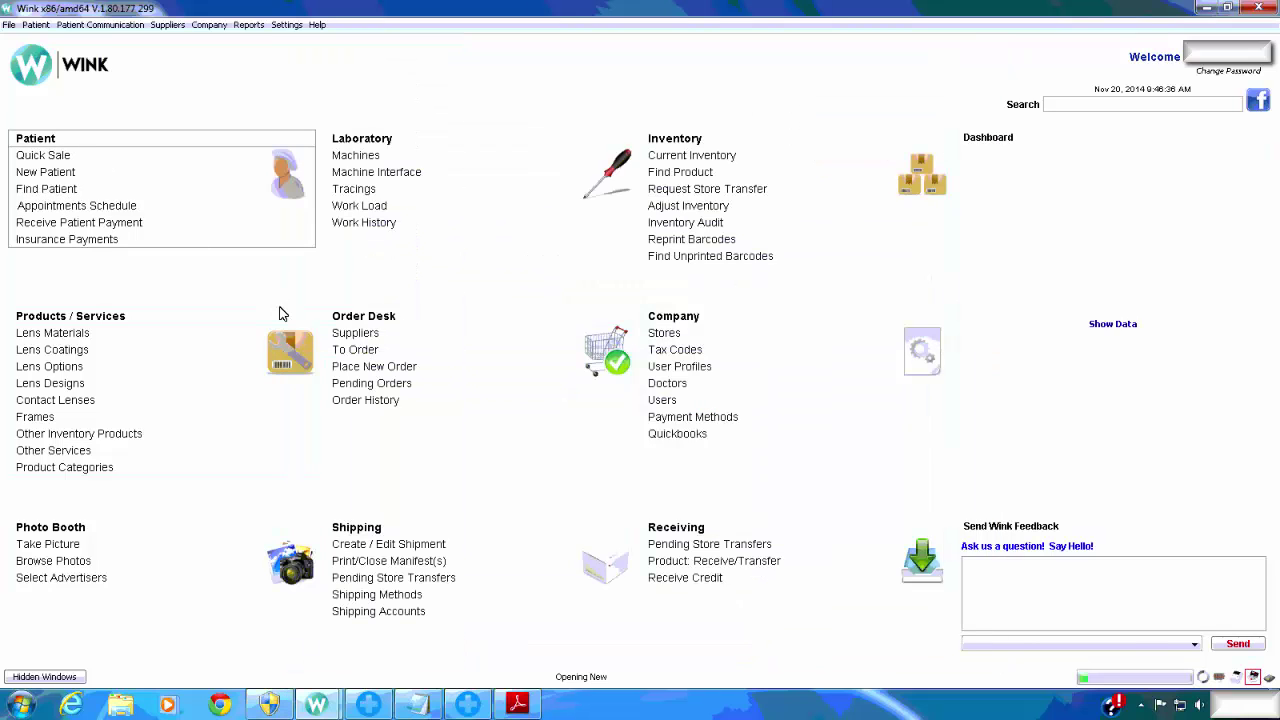
left_click(186, 95)
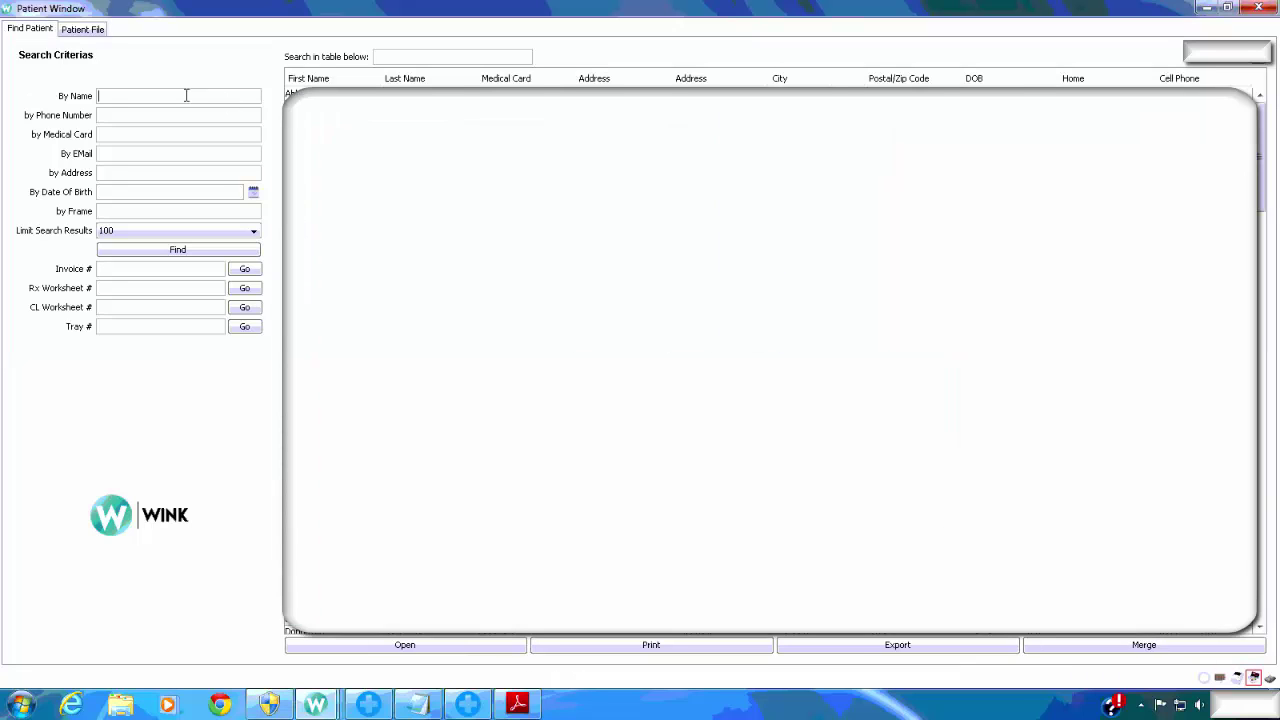
type("harrar")
double_click(428, 96)
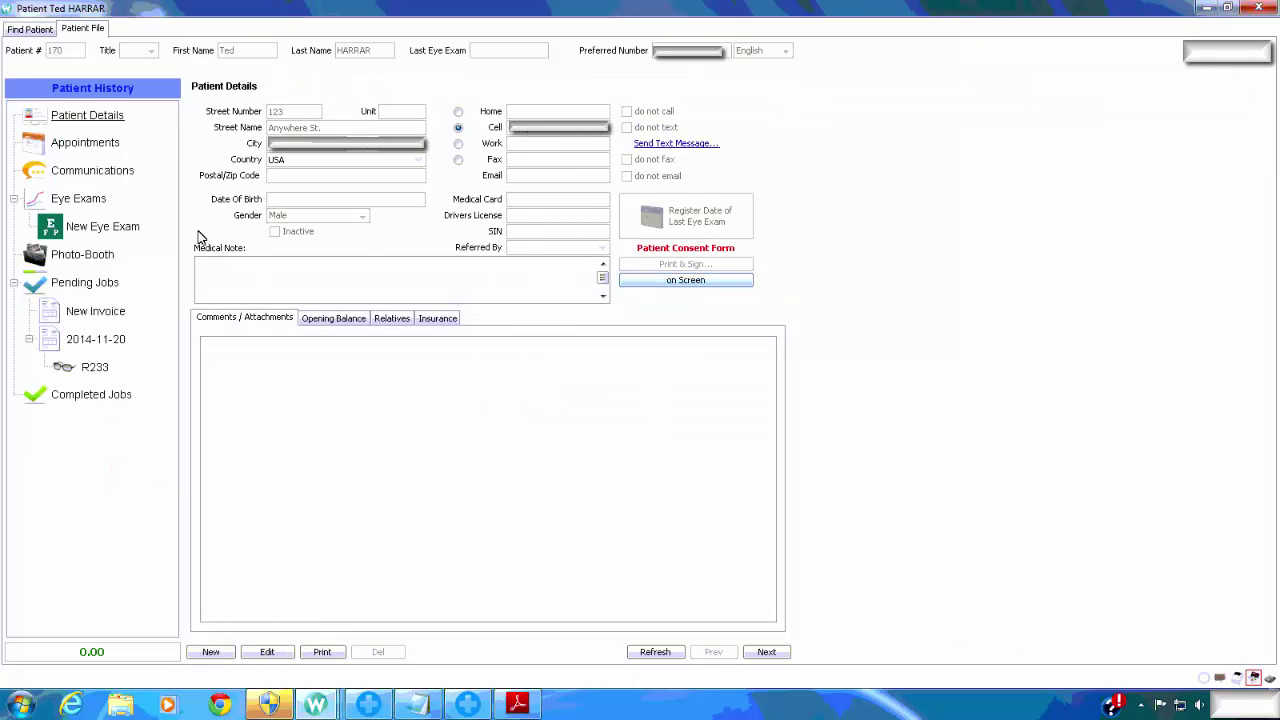
left_click(95, 368)
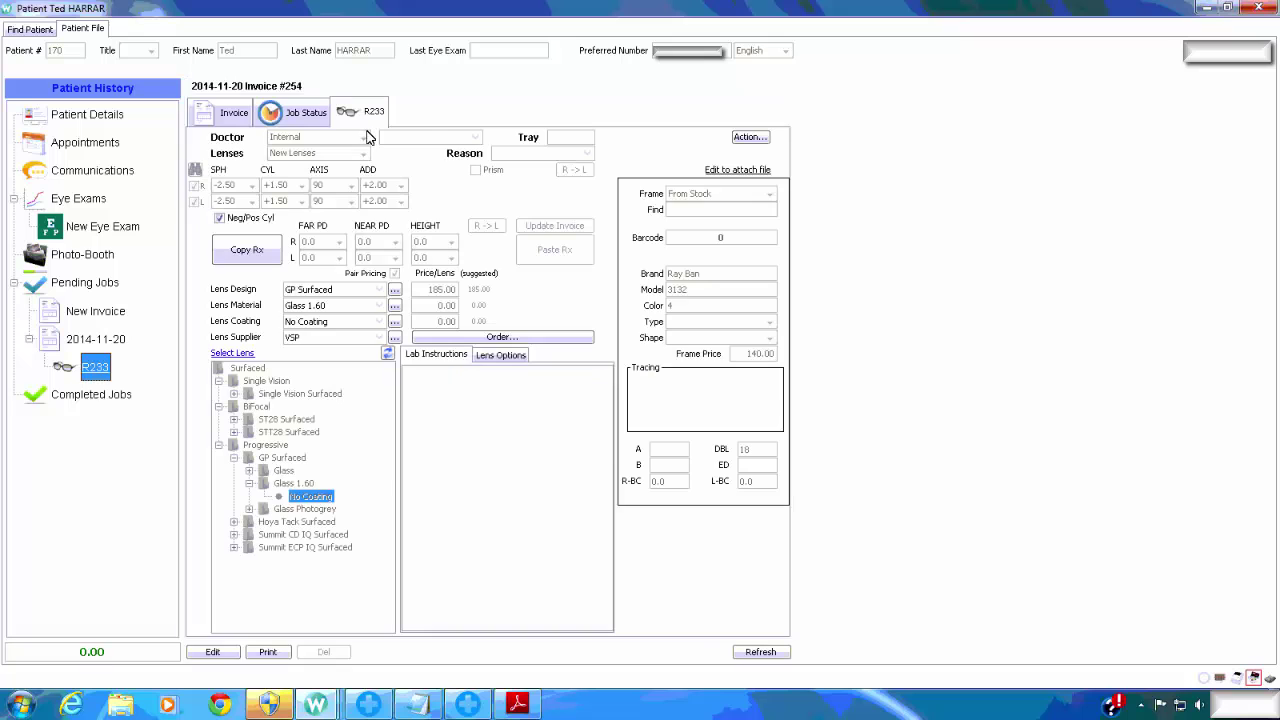
left_click(230, 112)
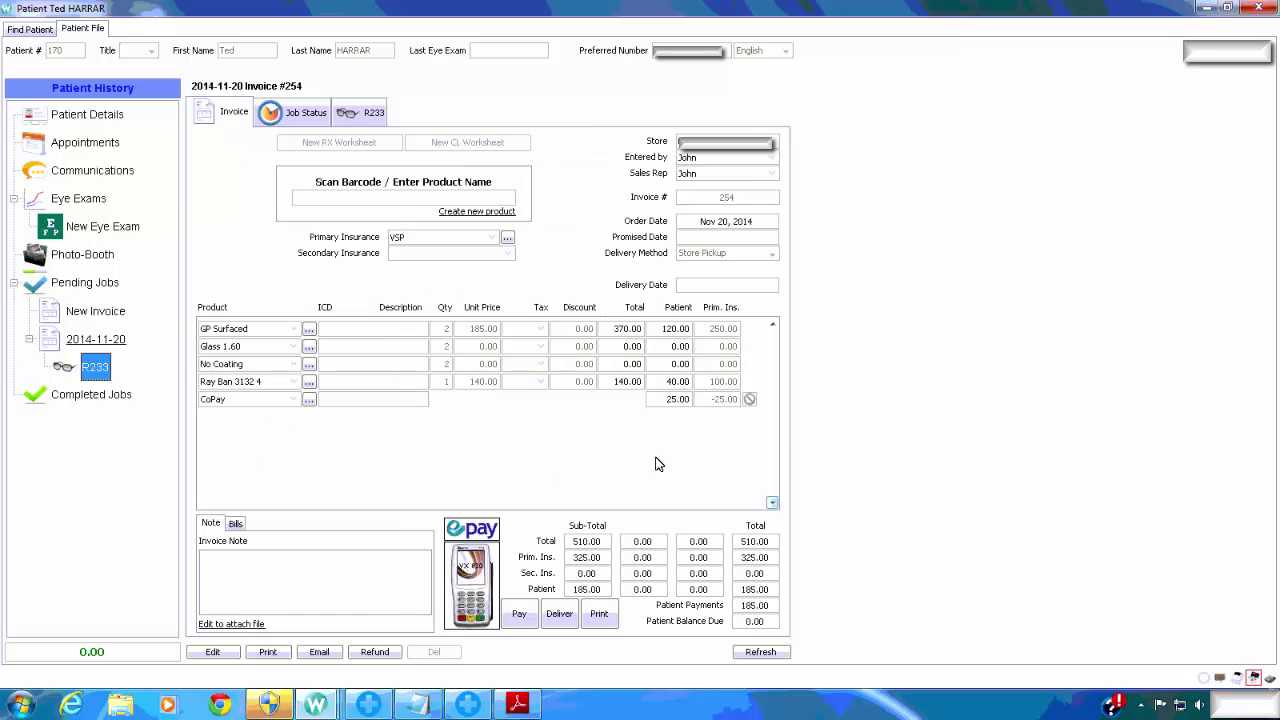
Examine the job status history of invoice 254, widening the Status column to read the full entries.
left_click(365, 115)
left_click(290, 117)
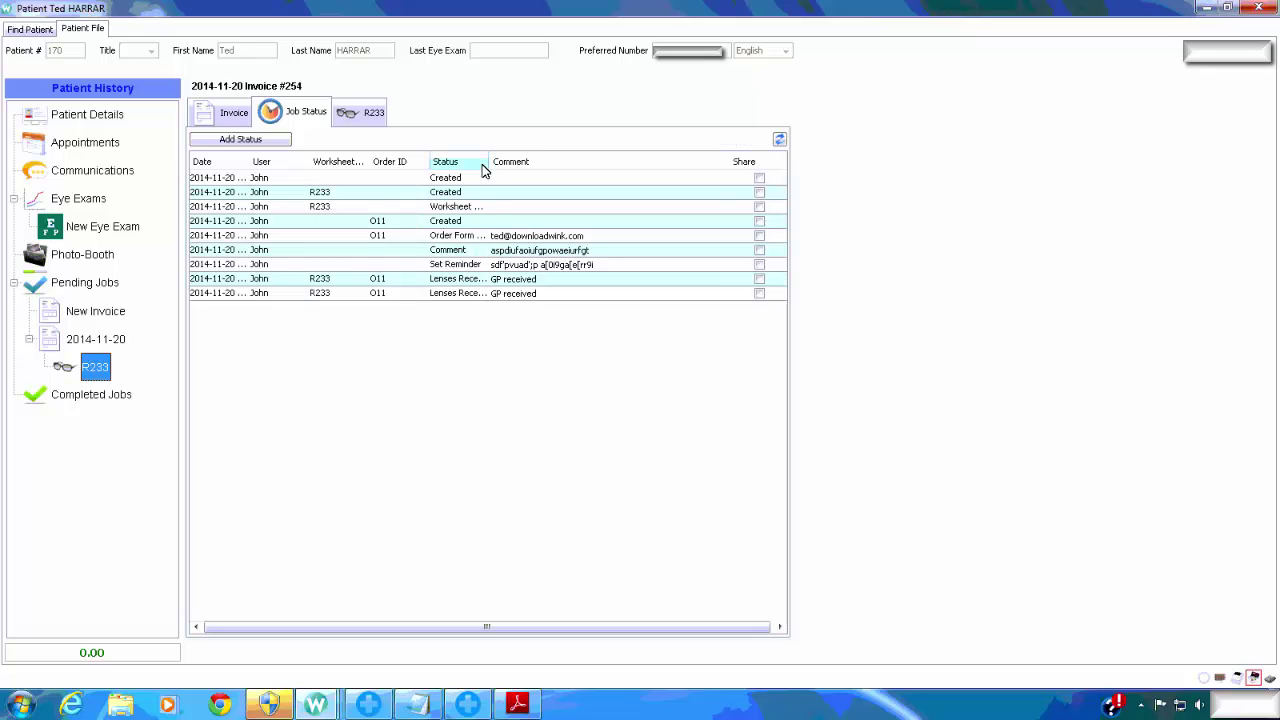
left_click_drag(510, 161, 606, 161)
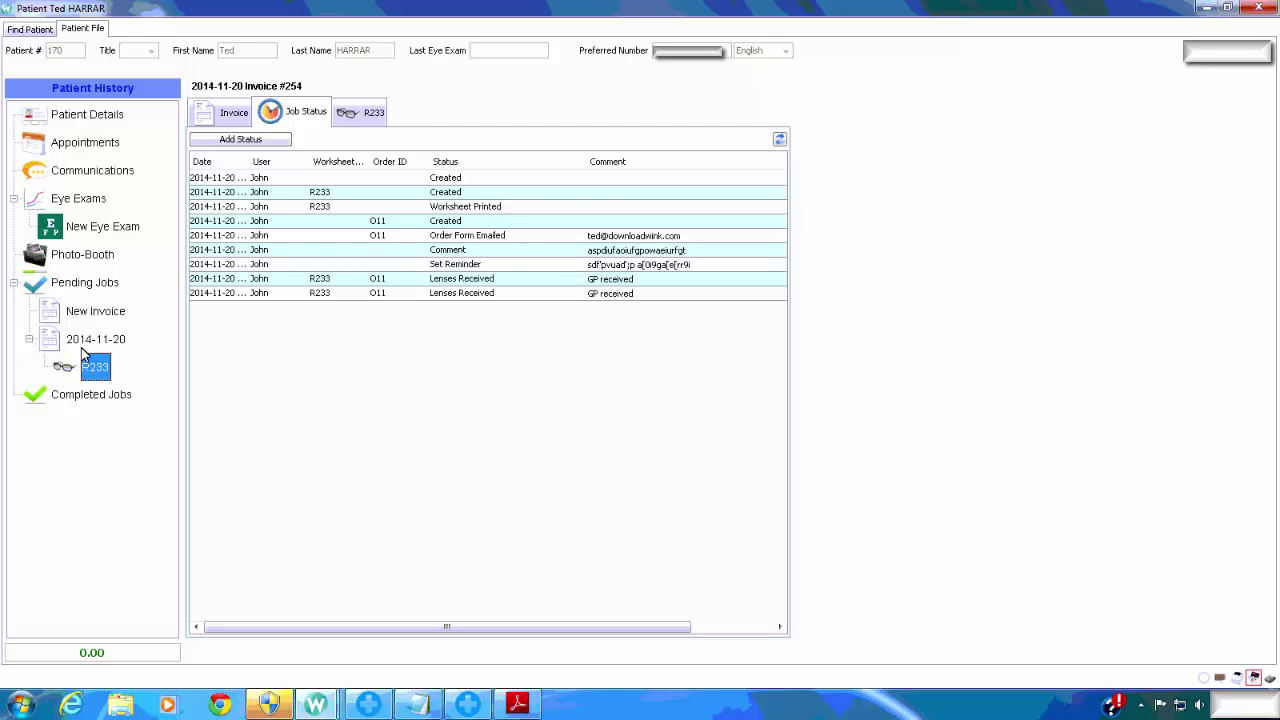
Return to the invoice details, check the print options for the invoice, and deliver the job.
left_click(228, 112)
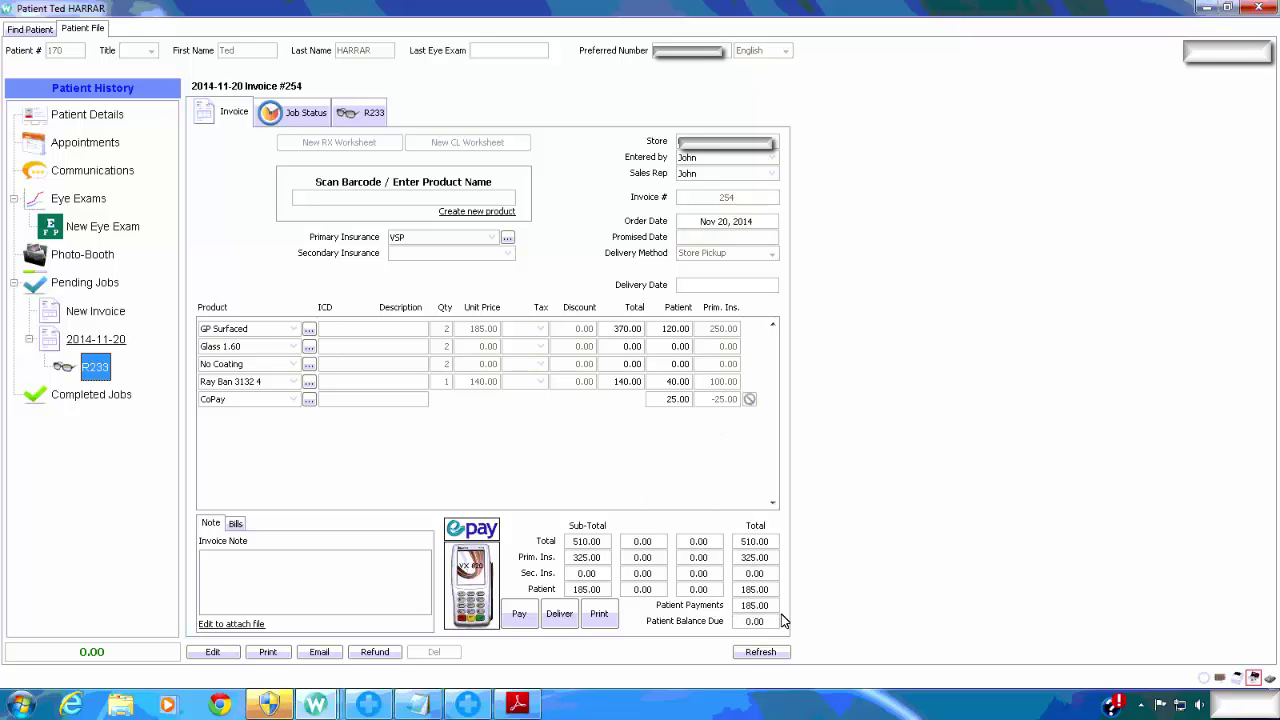
left_click(268, 655)
mouse_move(323, 680)
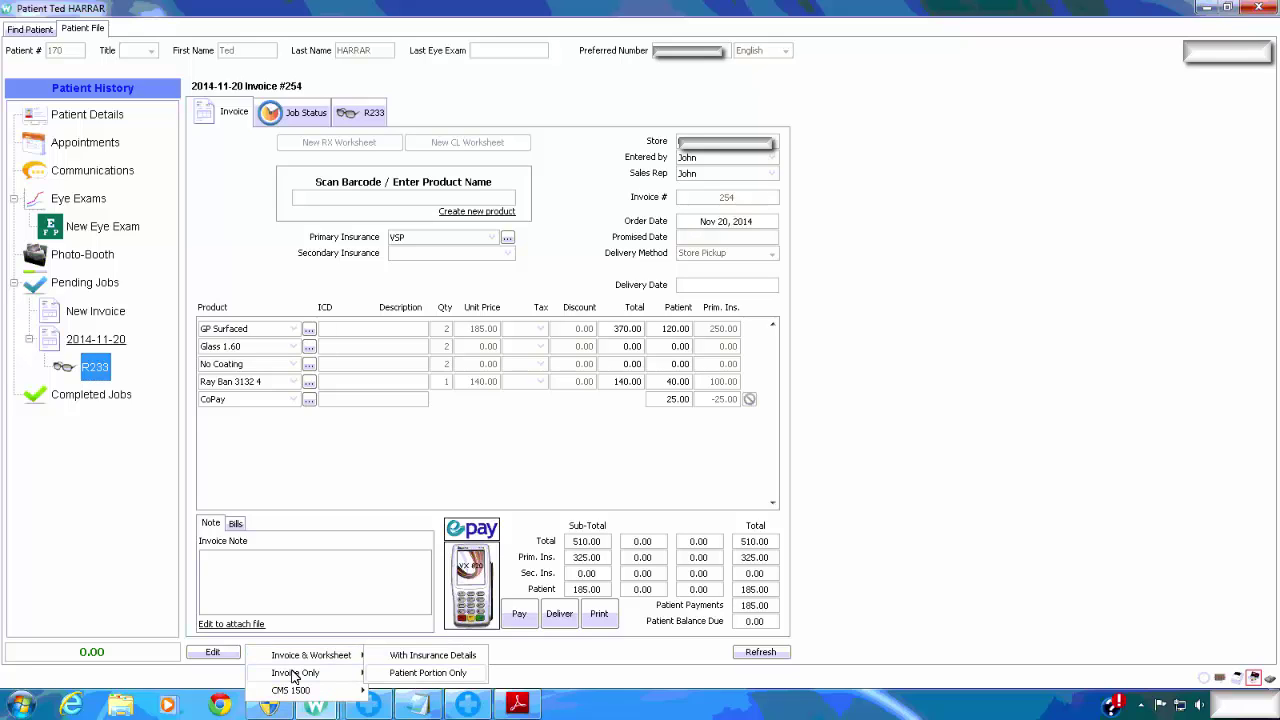
left_click(529, 510)
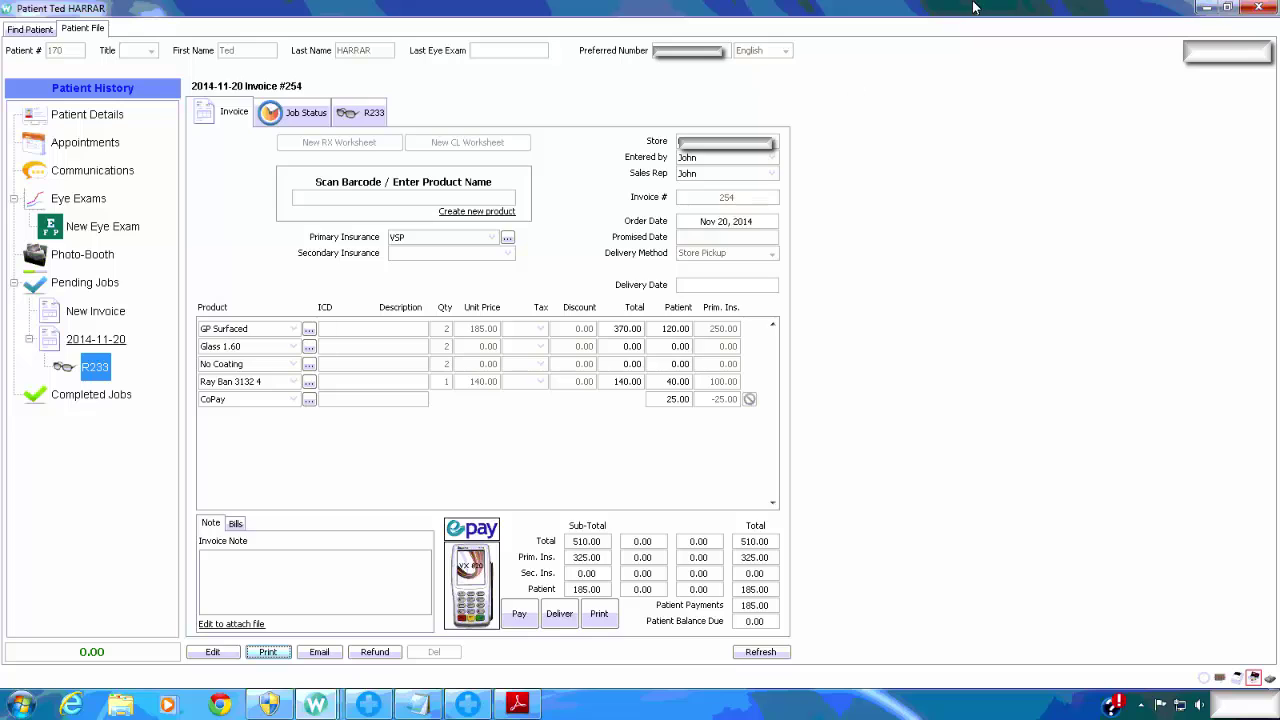
left_click(566, 622)
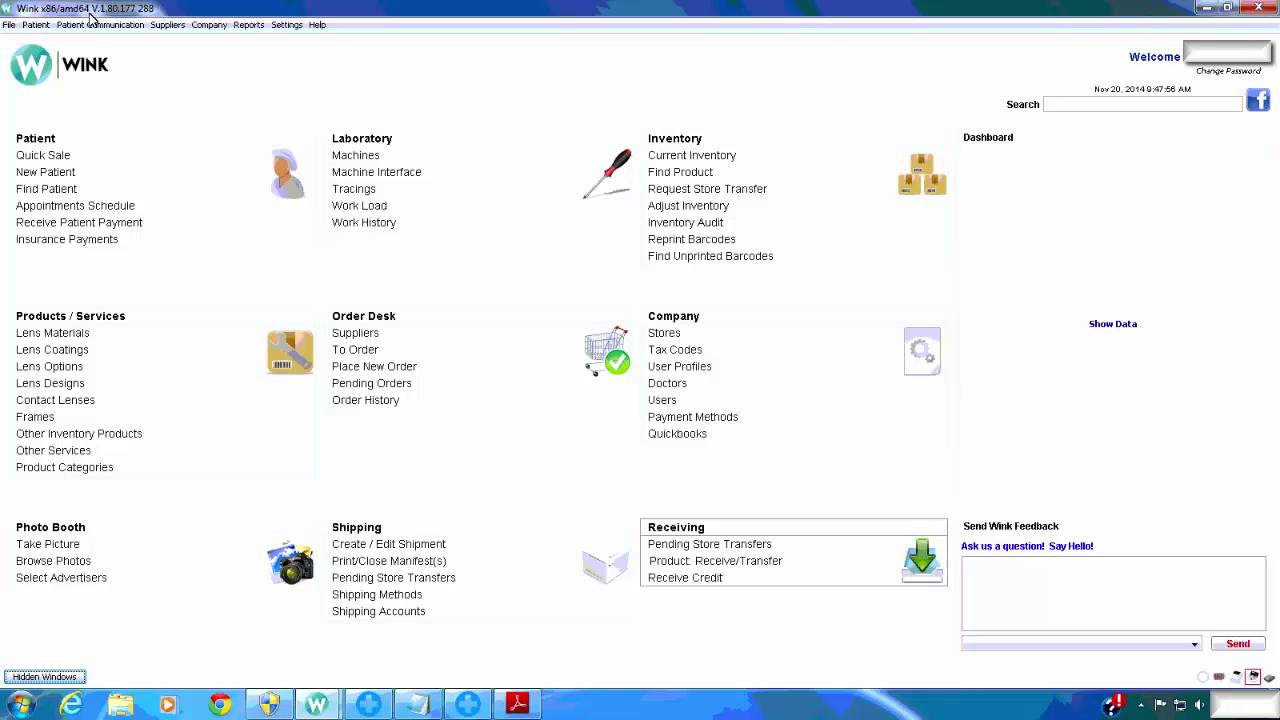
Create a new insurance payment record with VSP as the insurance provider.
left_click(40, 240)
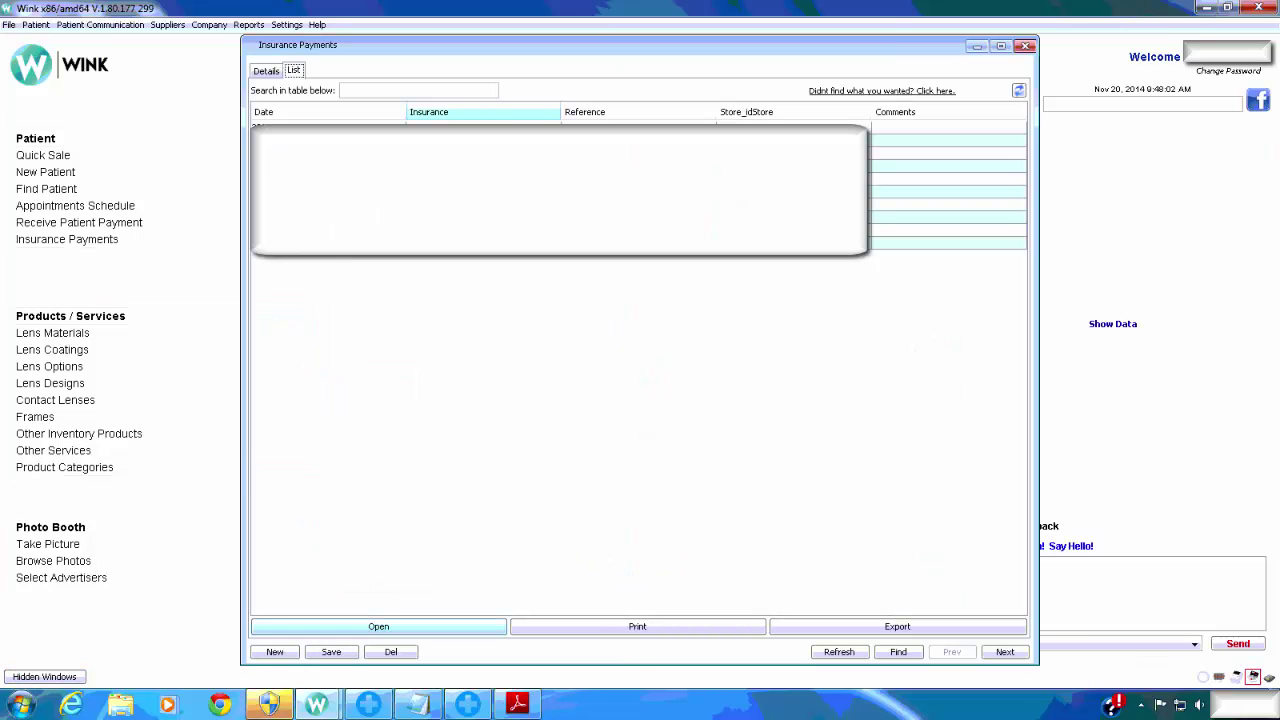
left_click(276, 652)
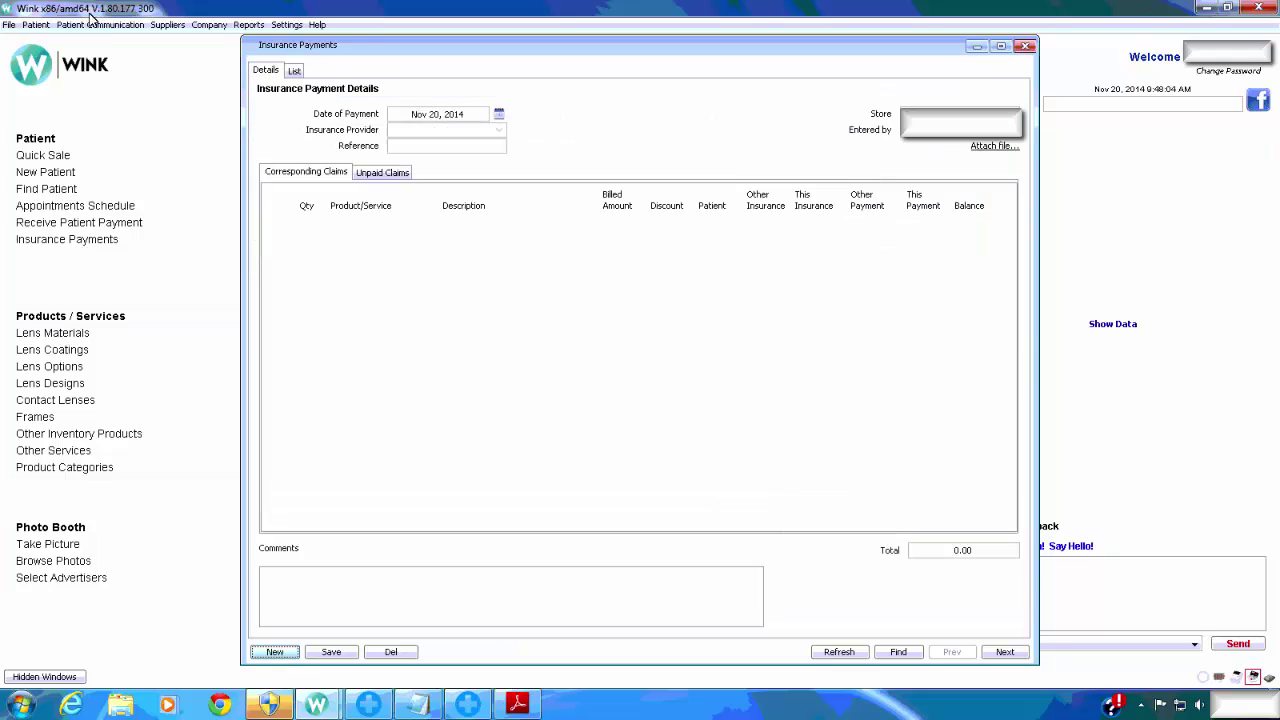
left_click(485, 135)
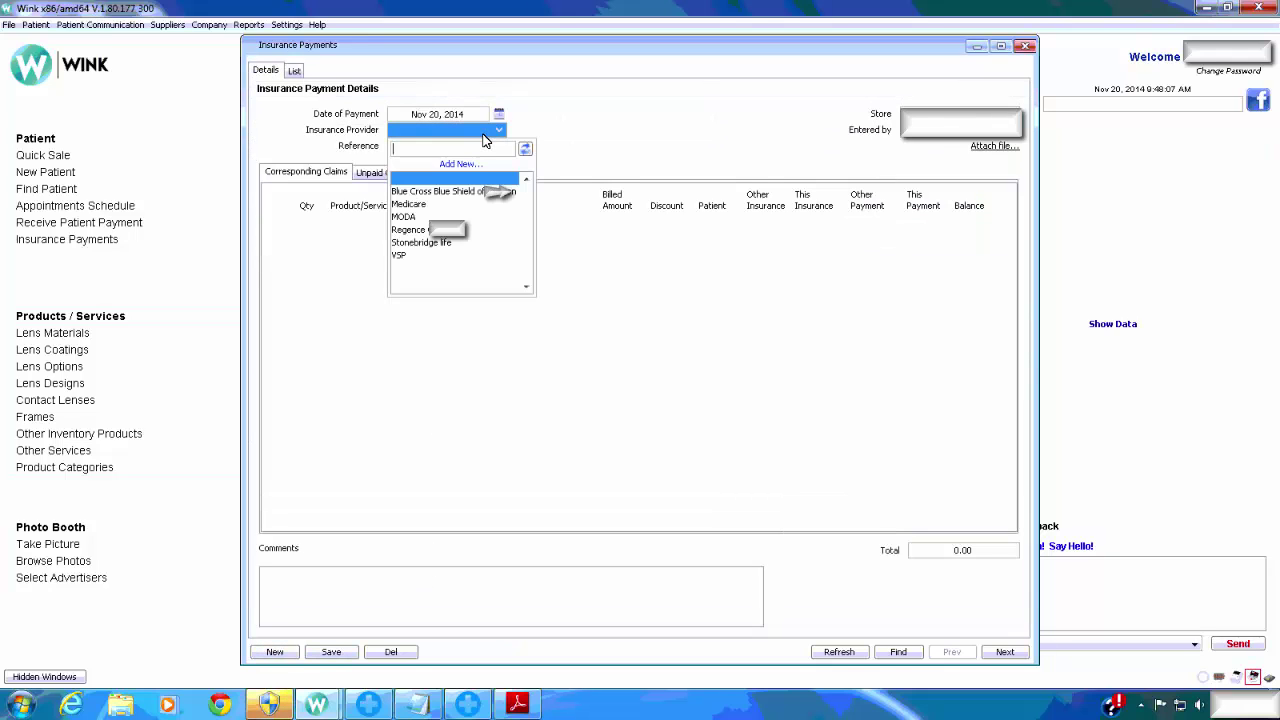
left_click(405, 256)
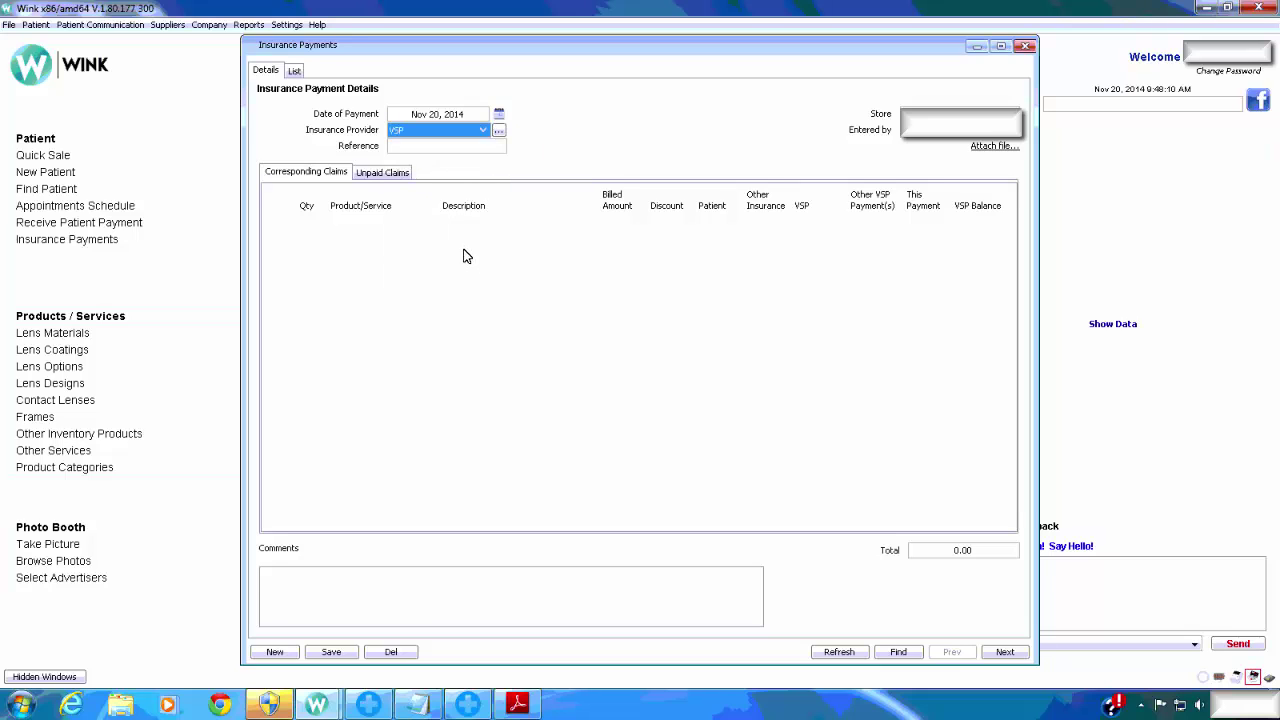
Add the unpaid VSP claim of invoice 254 to the insurance payment.
left_click(362, 172)
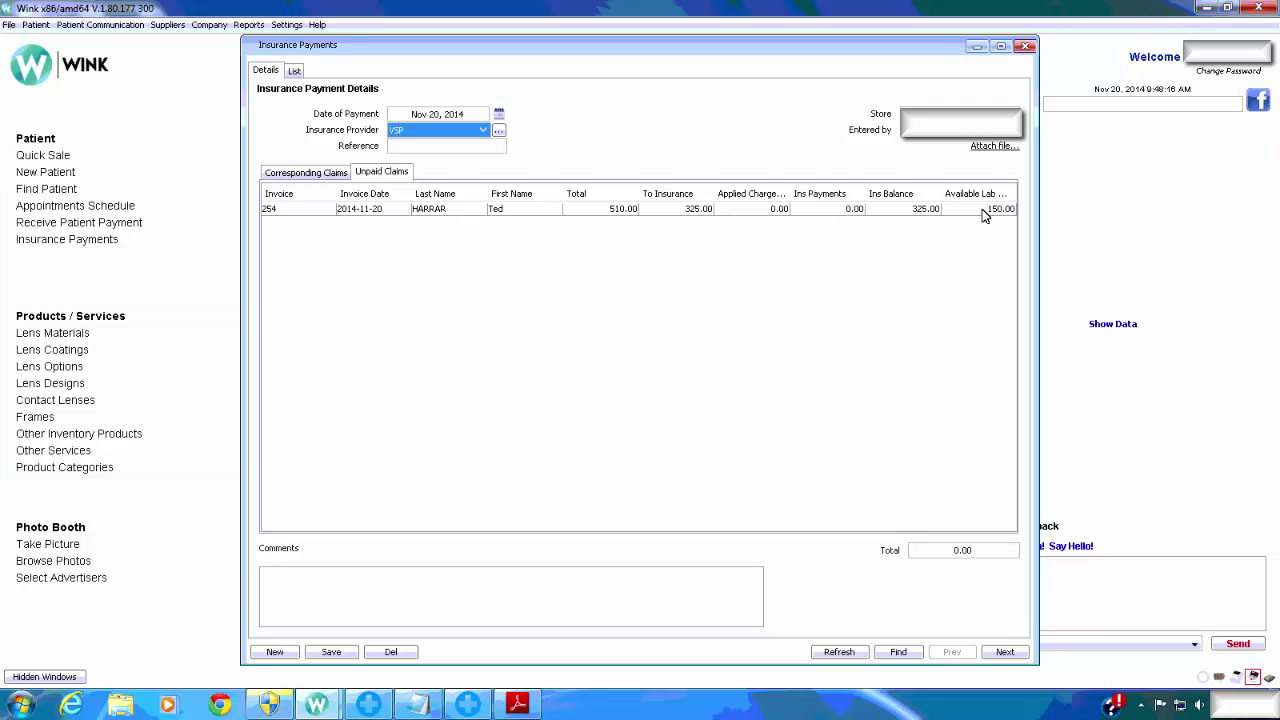
left_click(528, 214)
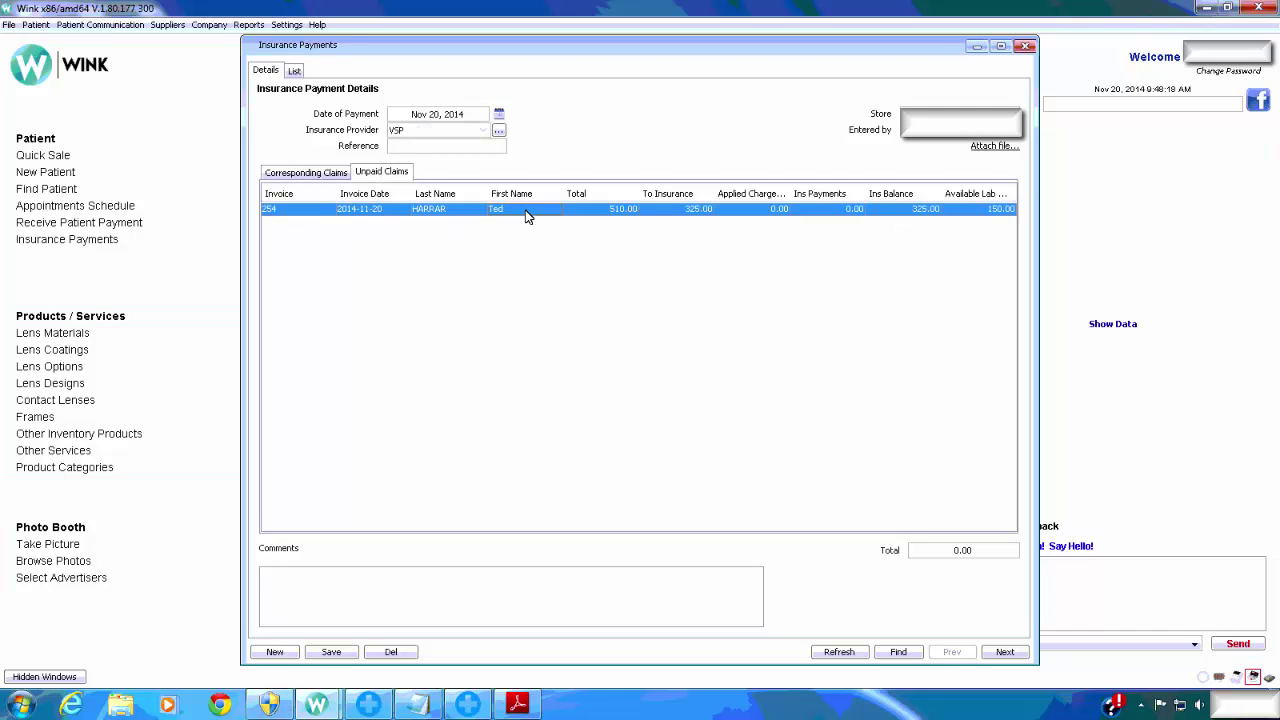
right_click(526, 213)
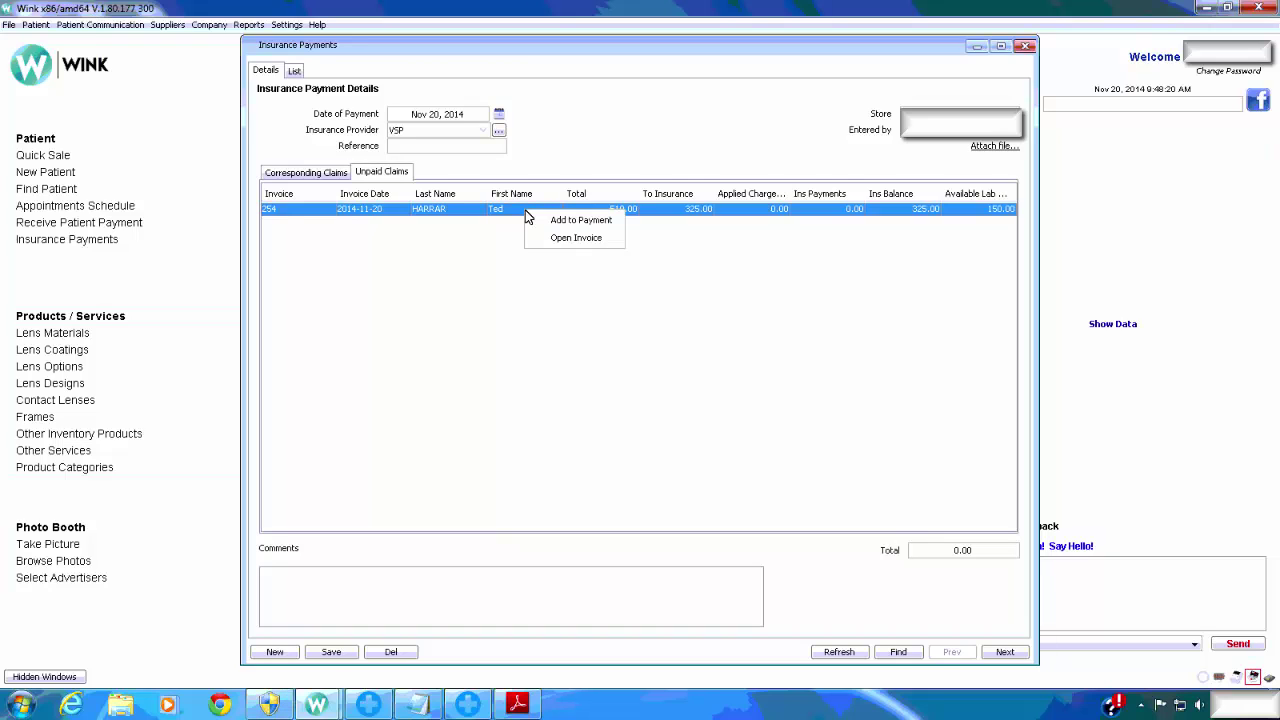
left_click(587, 227)
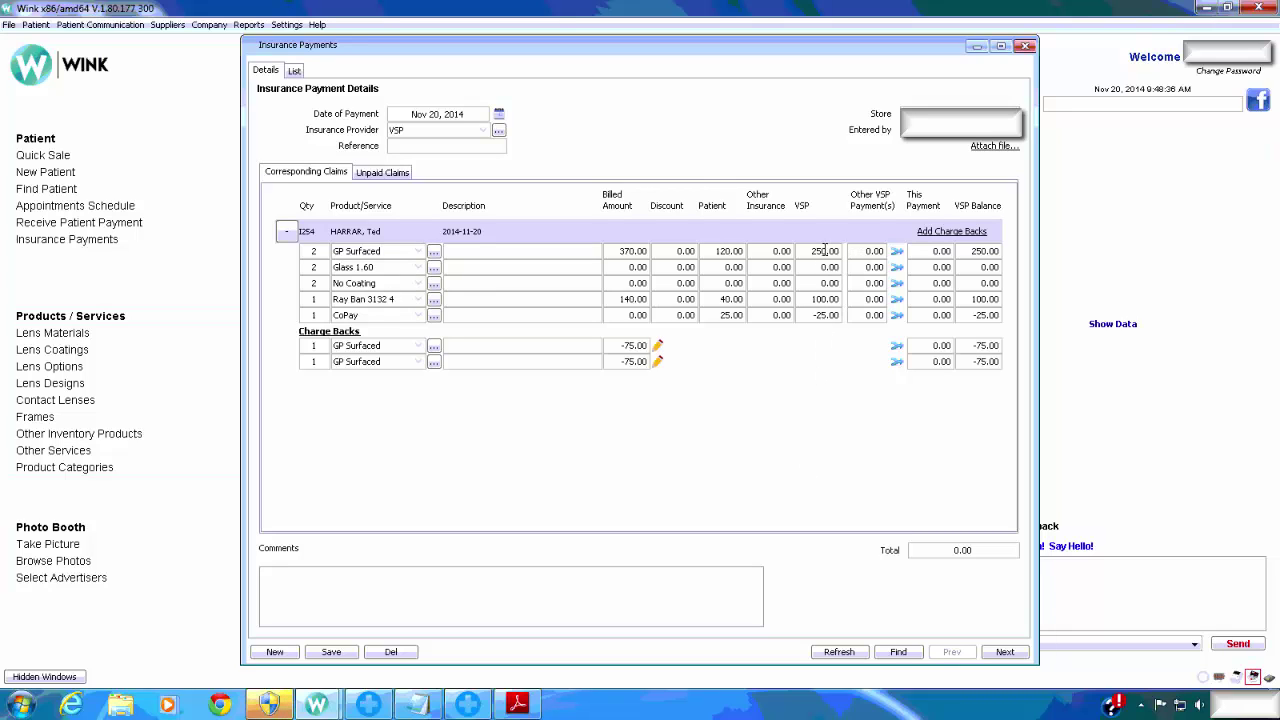
Apply the full VSP amount for GP Surfaced, set the Ray Ban 3132 4 VSP amount and payment to 75, and apply the CoPay.
left_click(896, 253)
left_click_drag(818, 303, 856, 300)
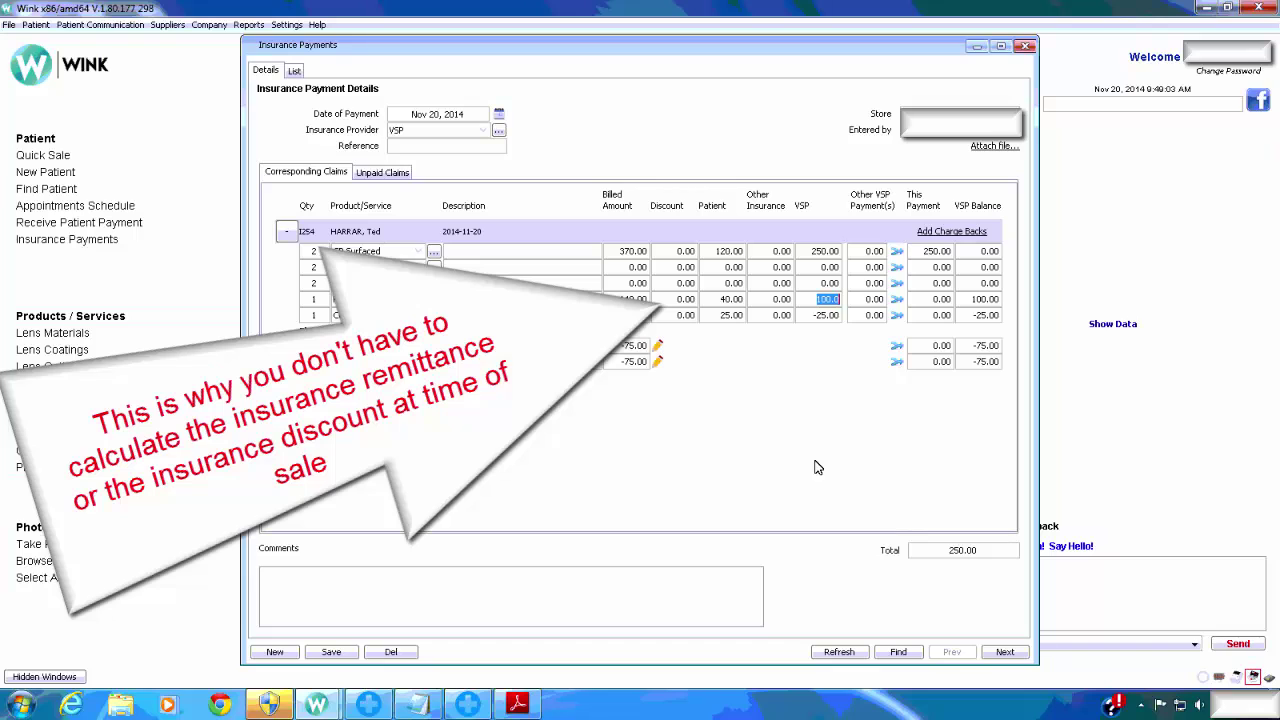
type("5")
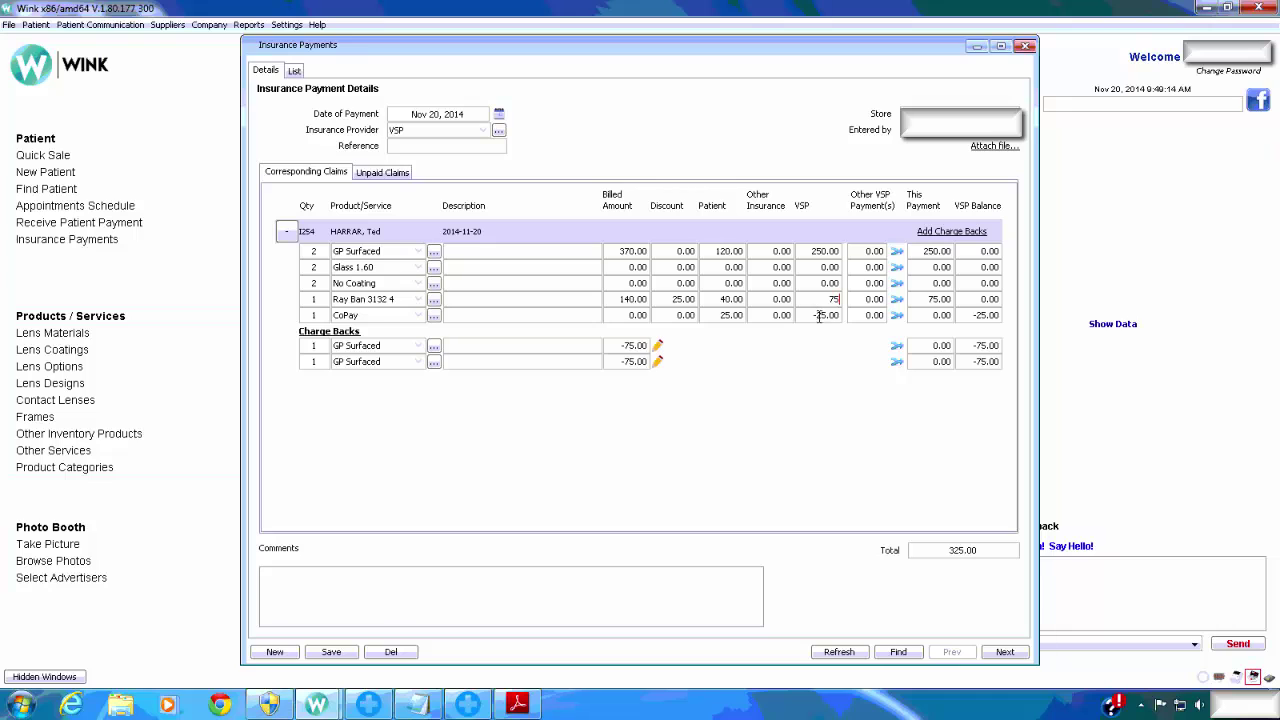
left_click(896, 316)
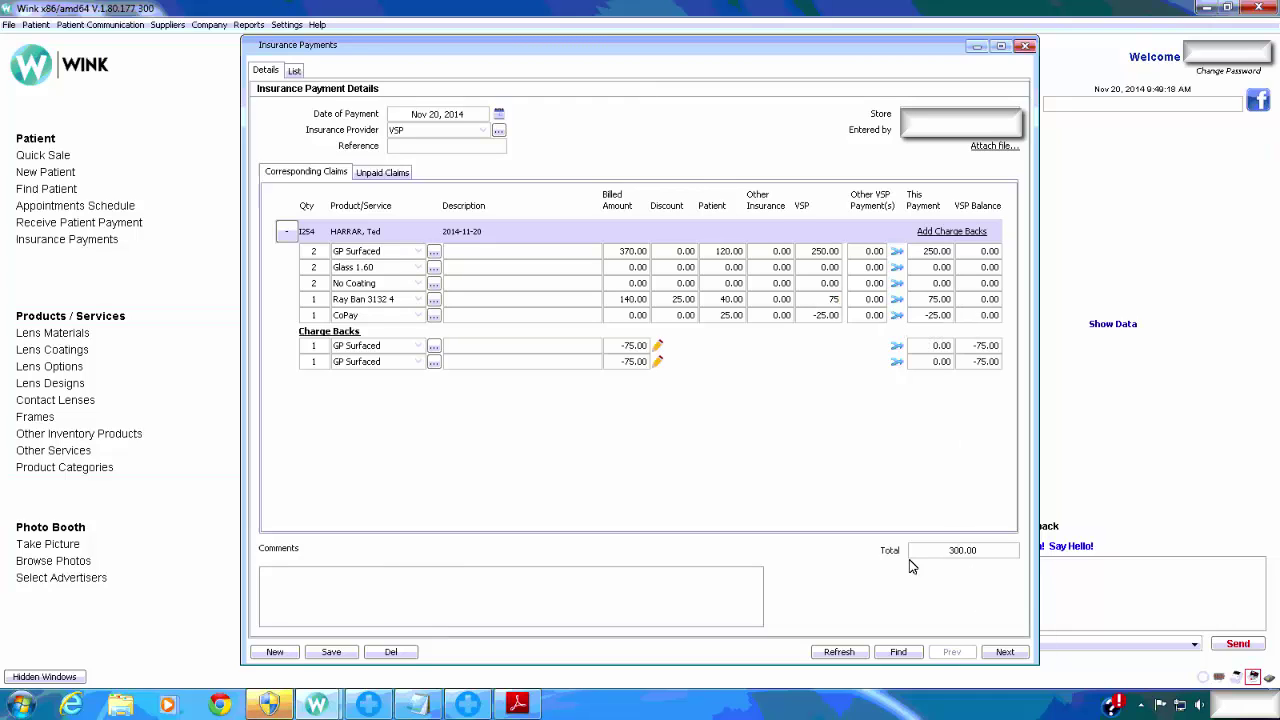
left_click(985, 551)
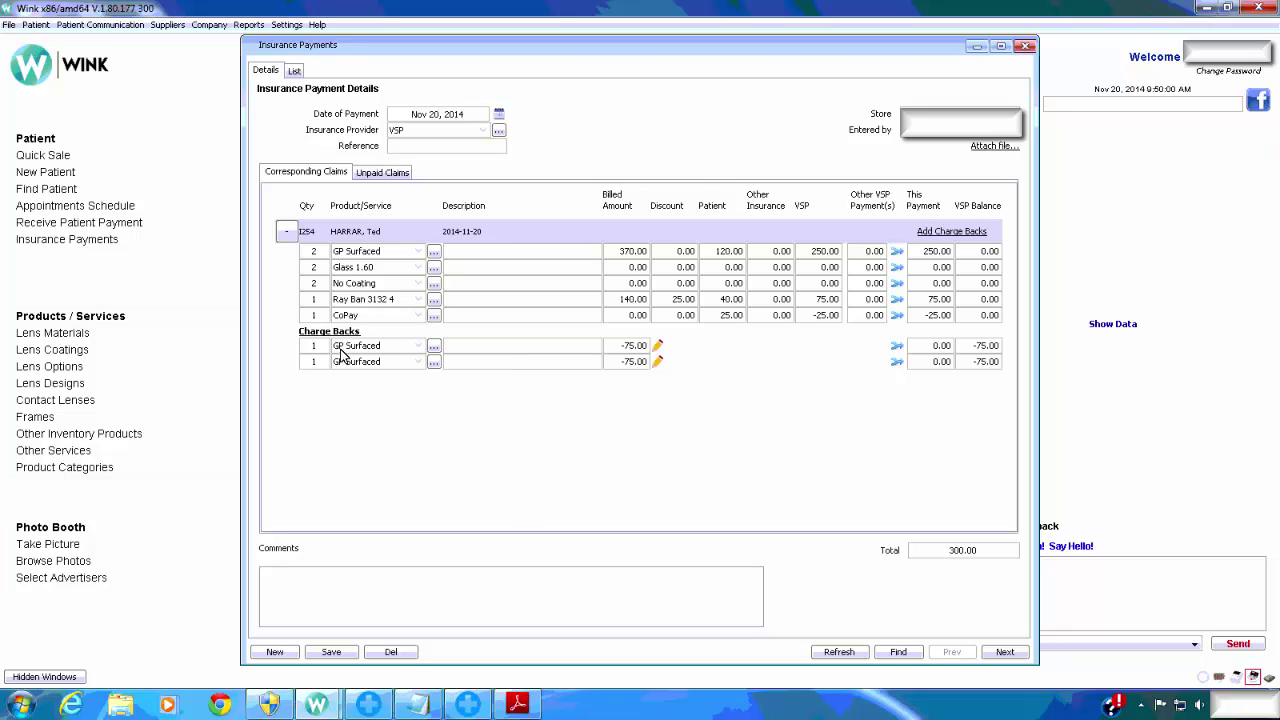
left_click(943, 232)
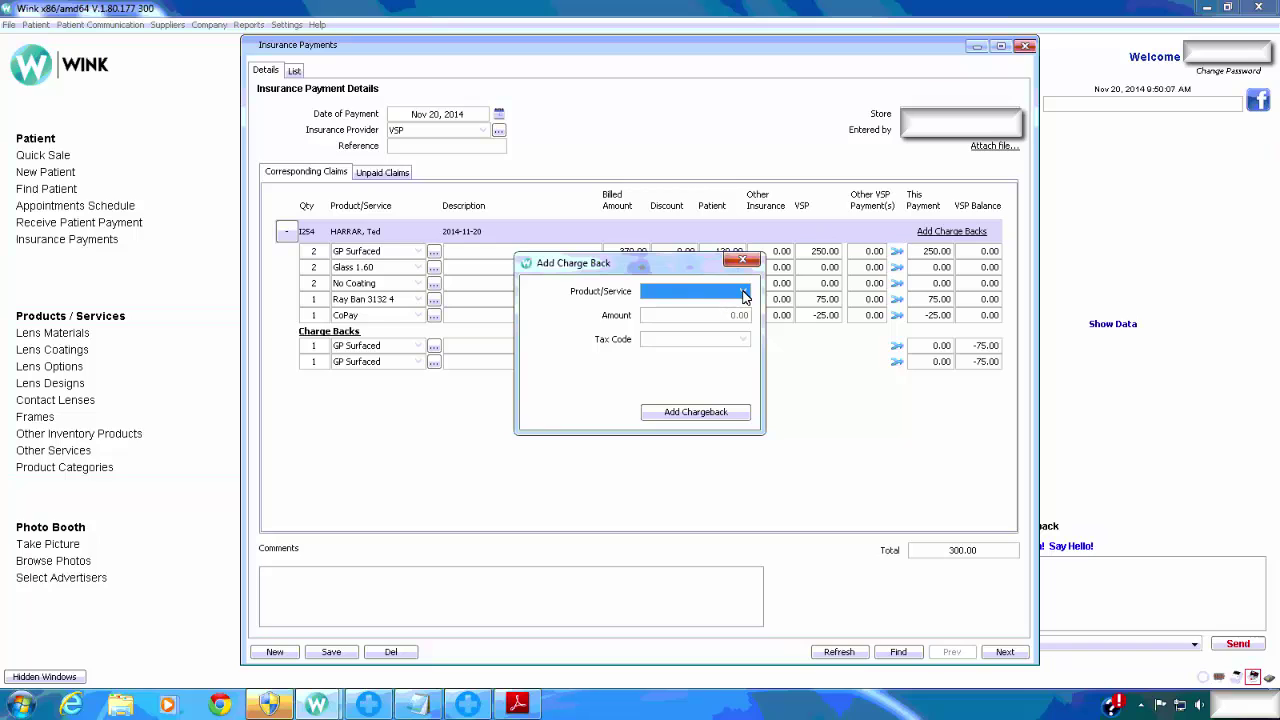
left_click(743, 292)
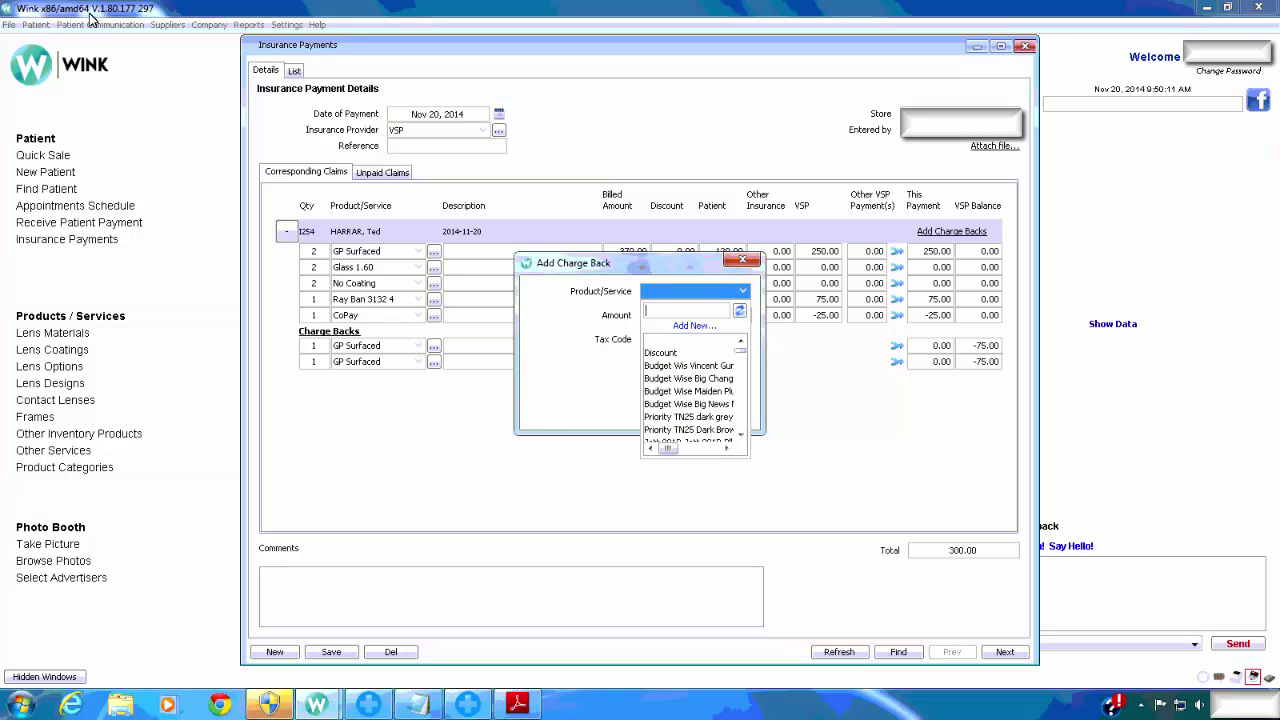
type("gp surfa")
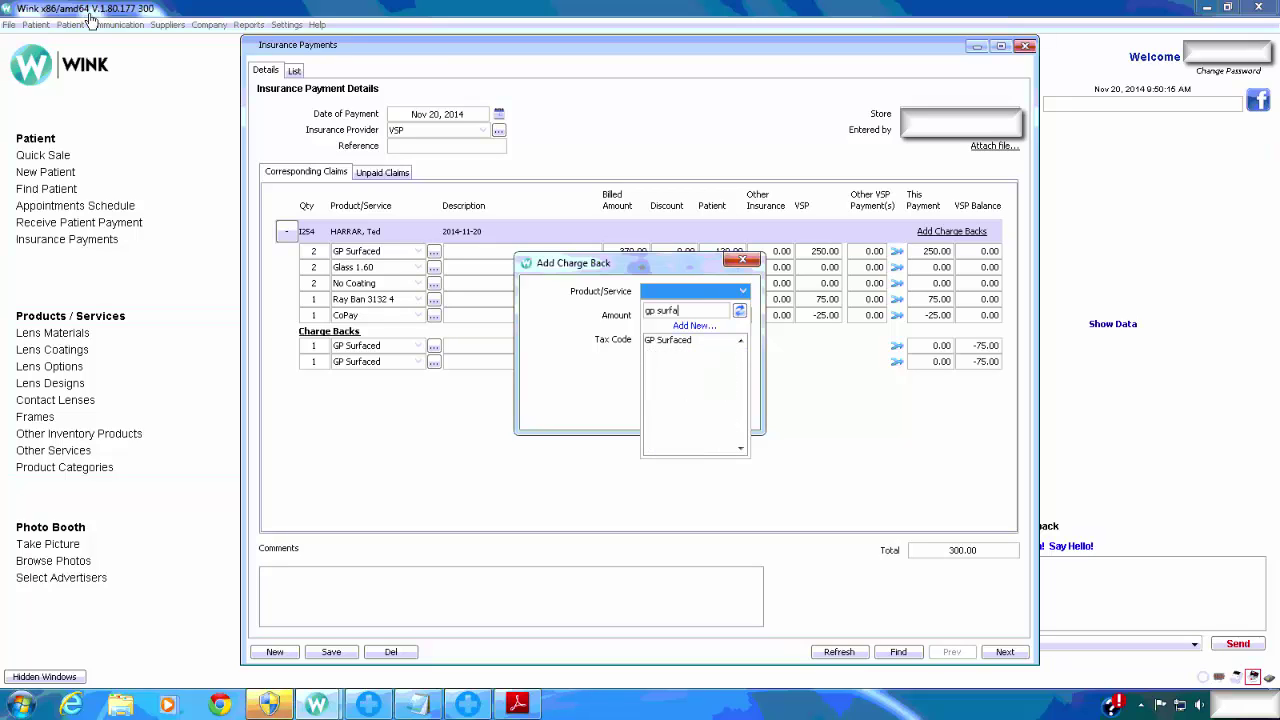
left_click(677, 342)
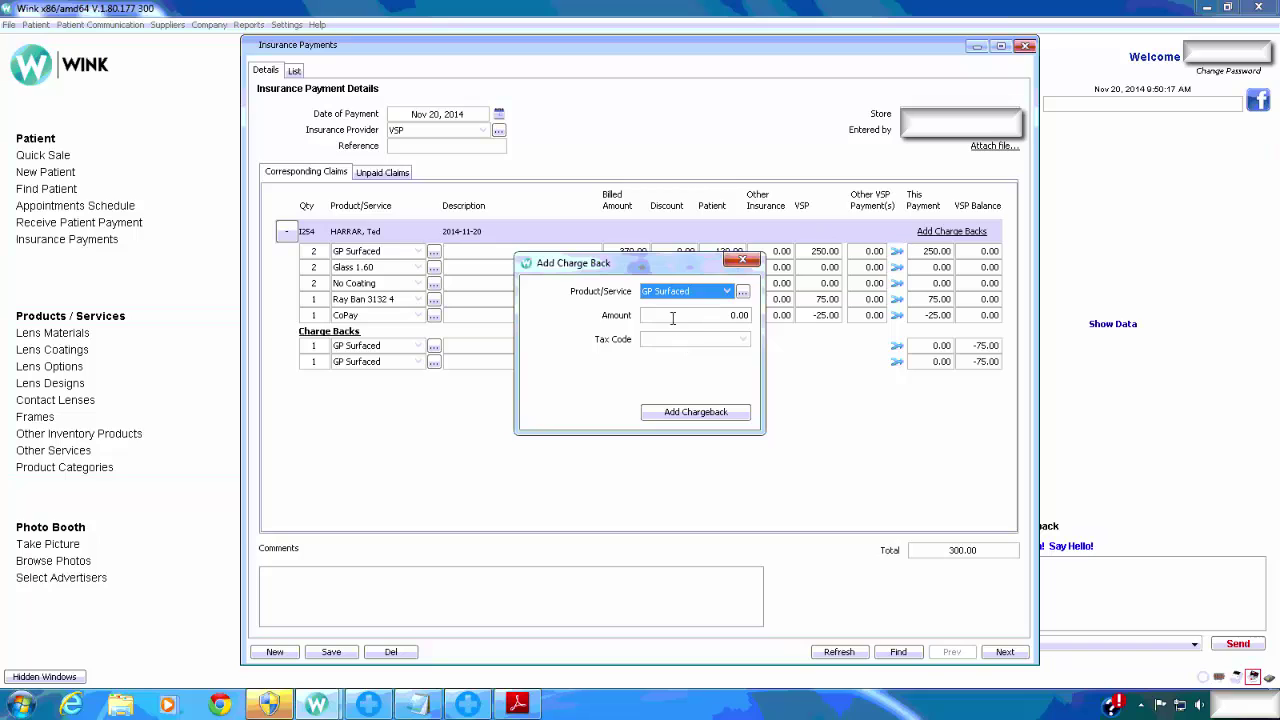
left_click(673, 318)
key("BackSpace")
key("BackSpace")
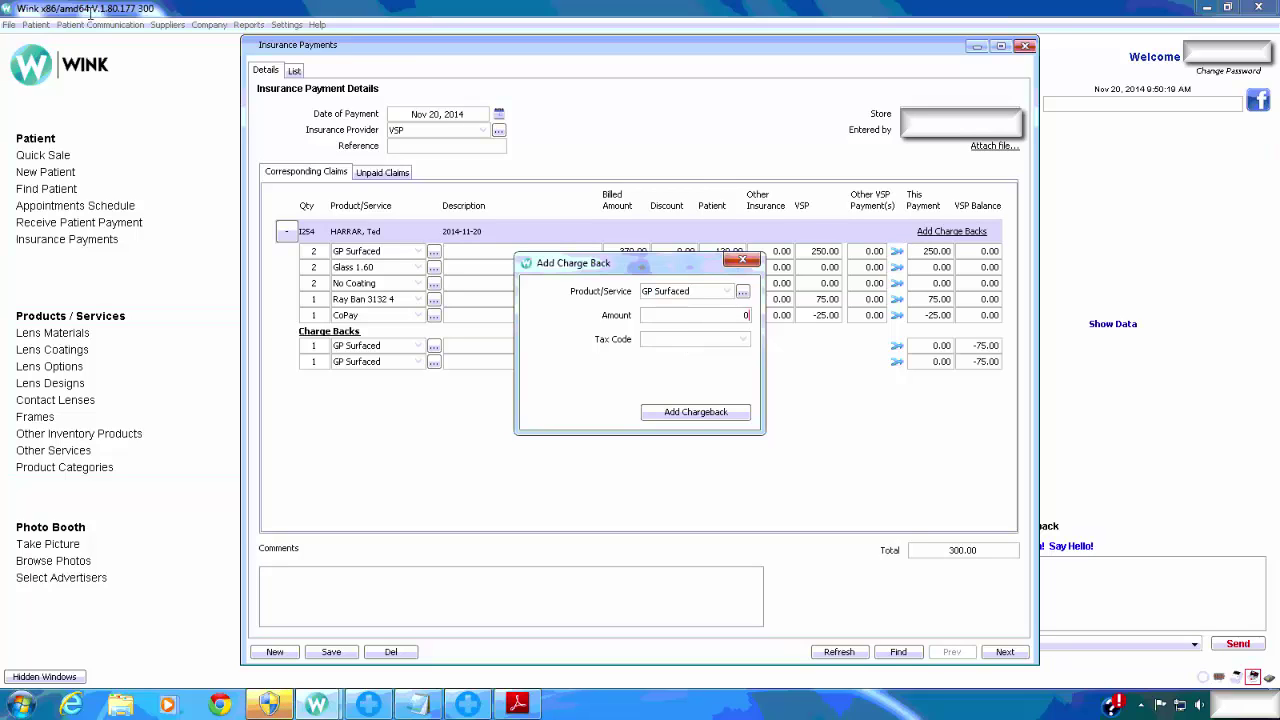
key("BackSpace")
type("150")
left_click(743, 338)
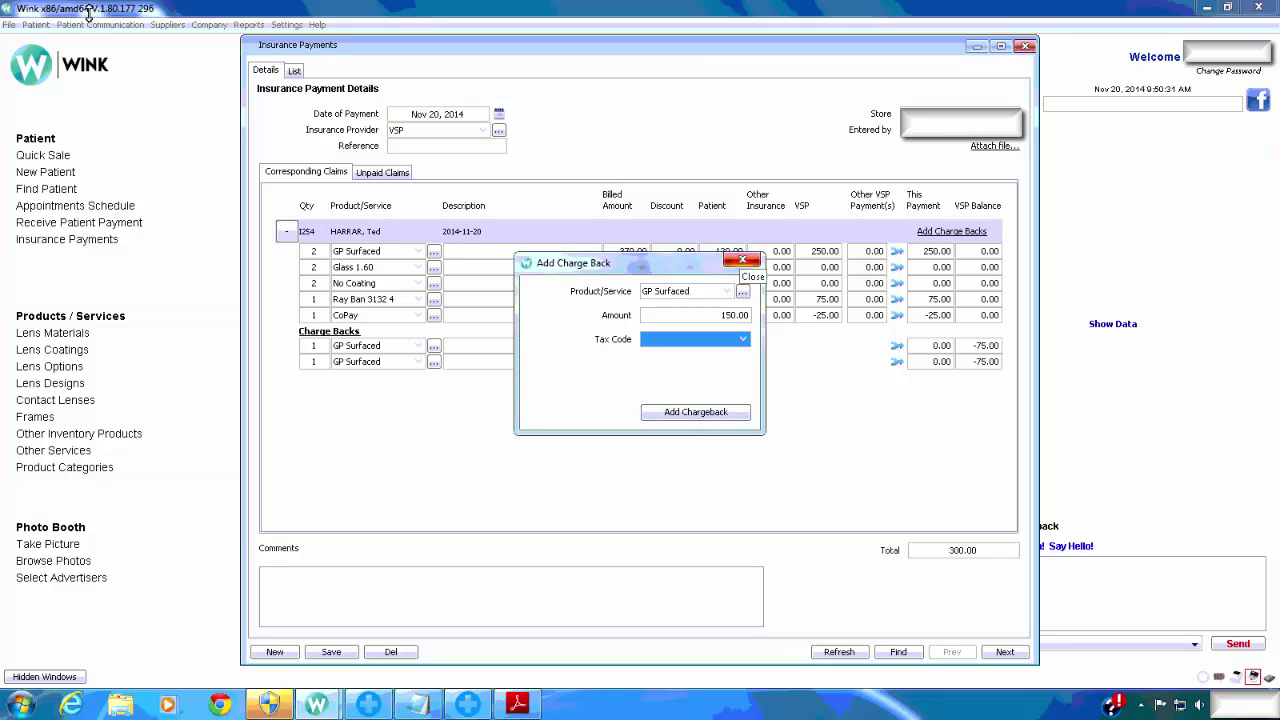
left_click(742, 261)
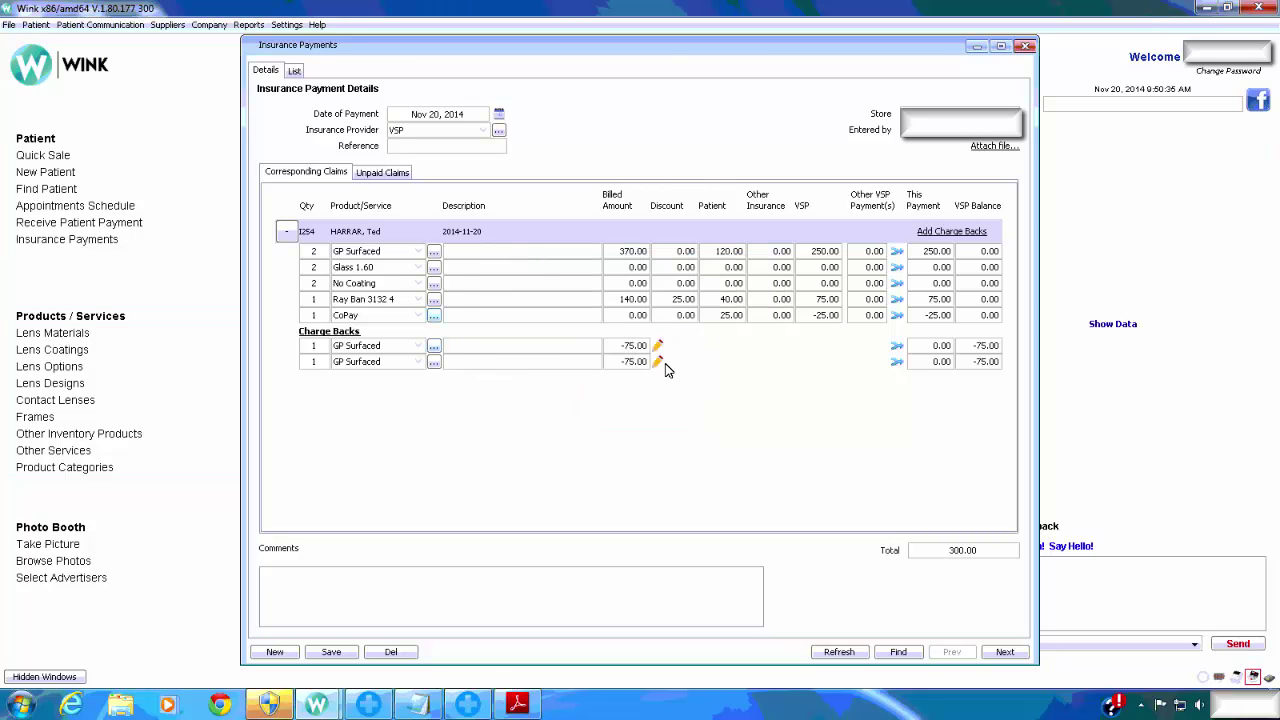
Apply both GP Surfaced charge backs to this insurance payment.
left_click(896, 360)
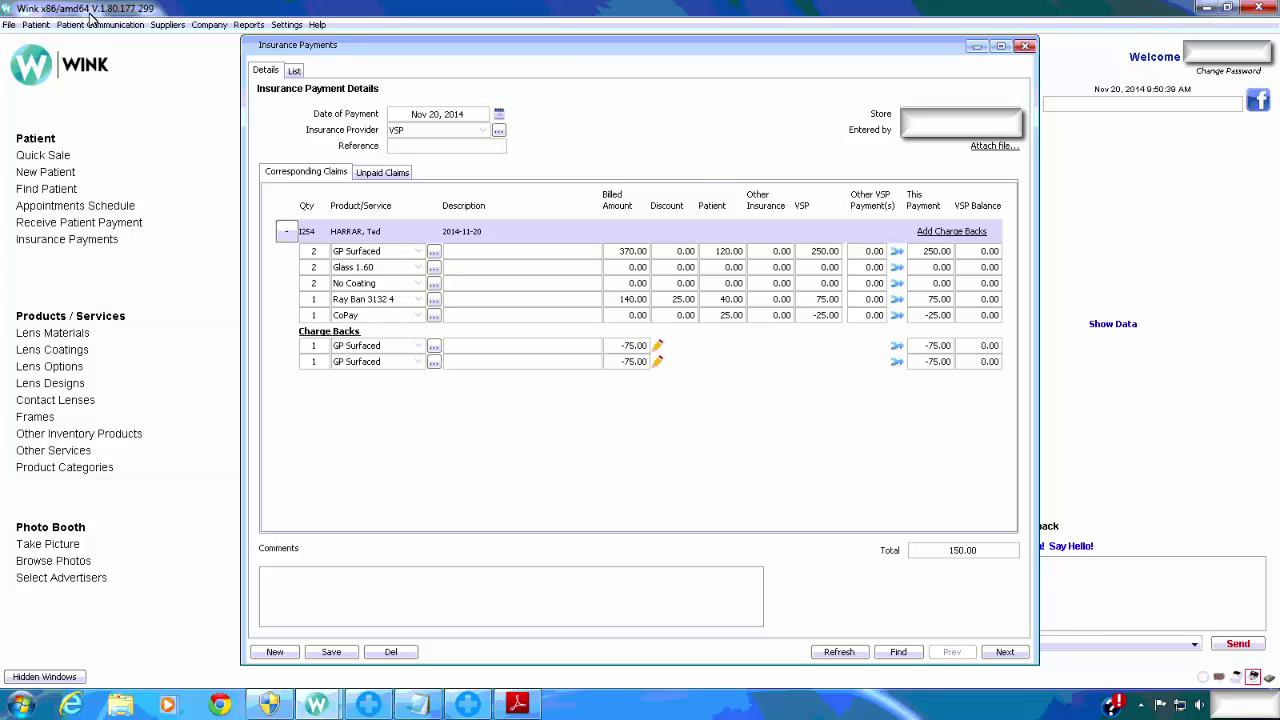
Edit the first GP Surfaced charge back, trying an amount of 0 and saving it as 75.
left_click(659, 347)
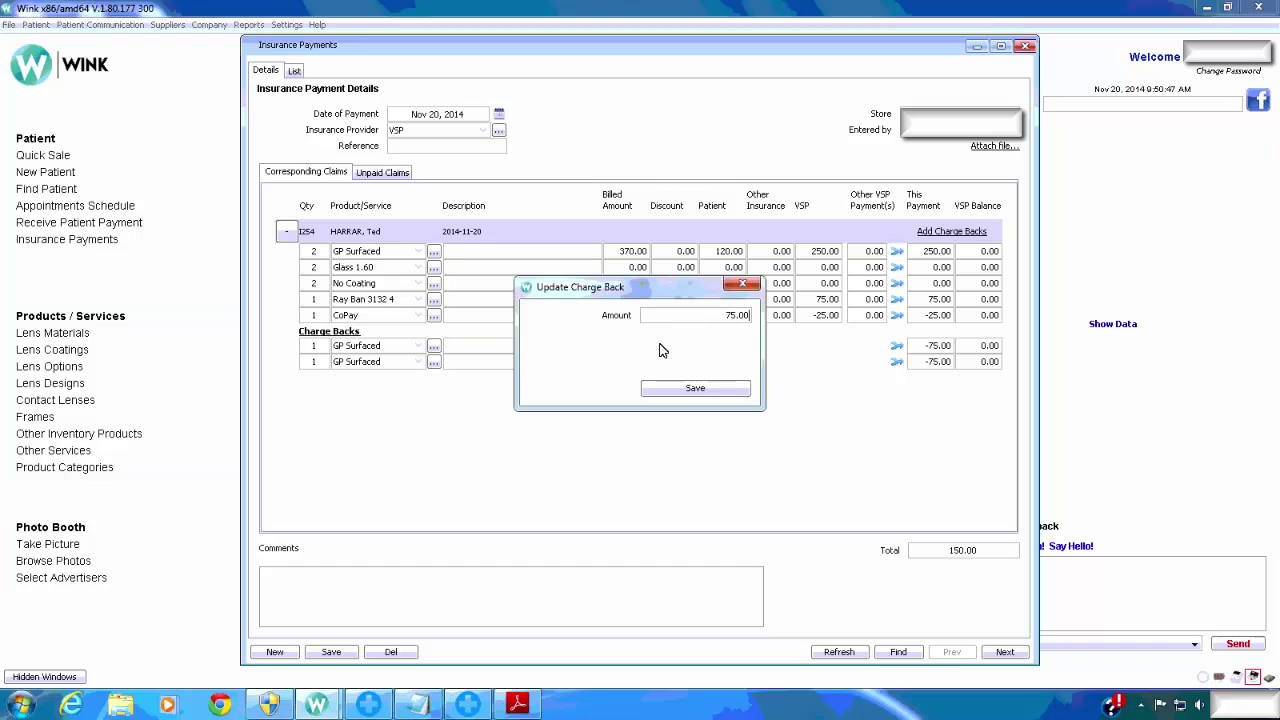
left_click_drag(720, 316, 795, 325)
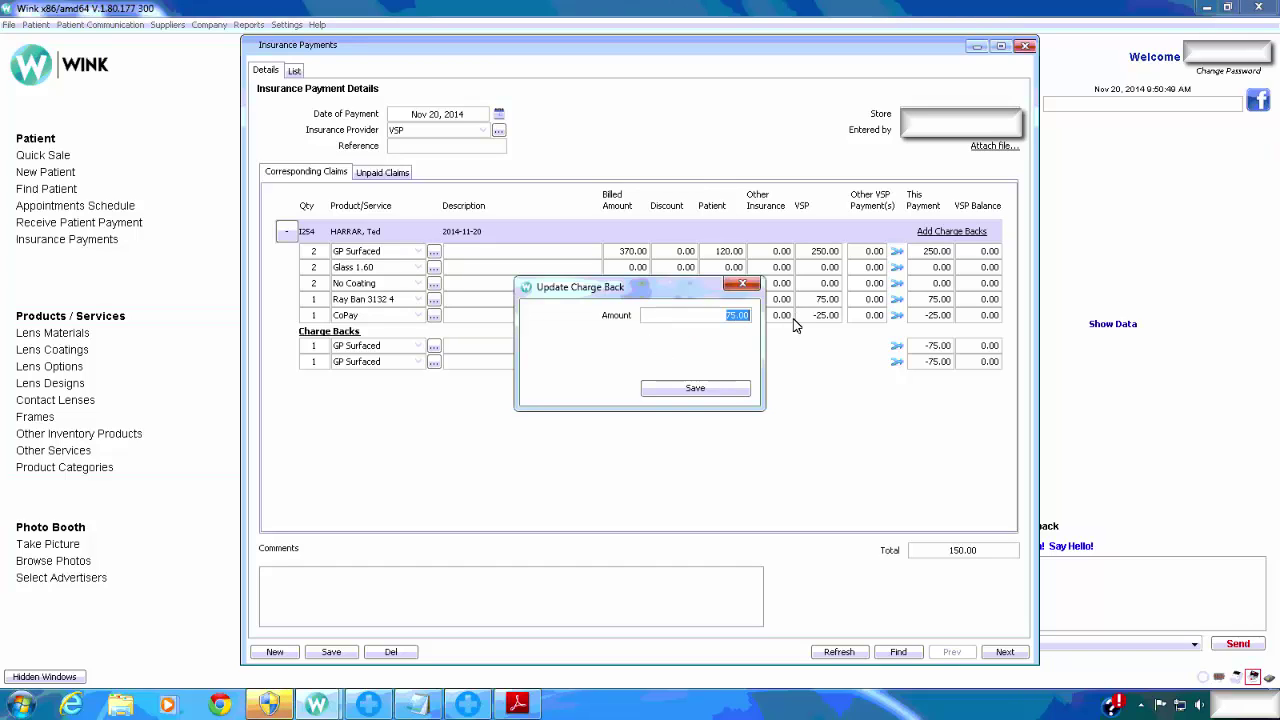
type("0")
key("Tab")
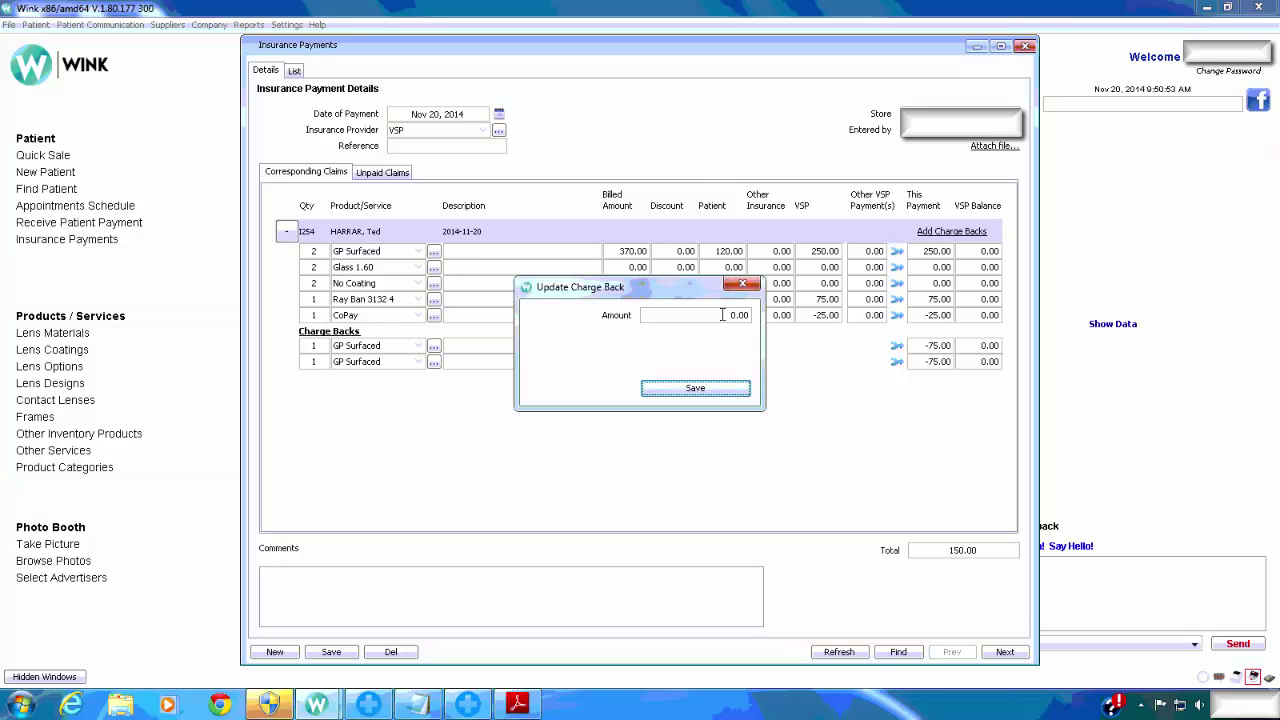
left_click_drag(745, 316, 776, 322)
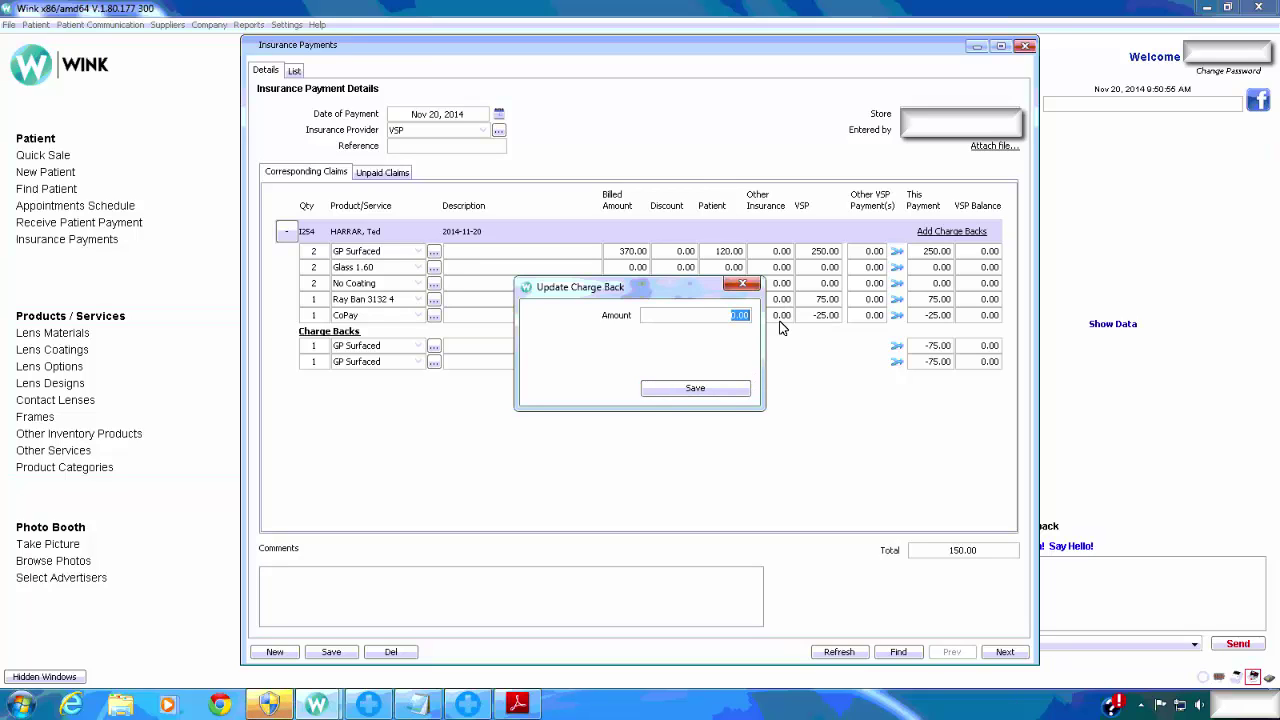
type("75")
left_click(726, 390)
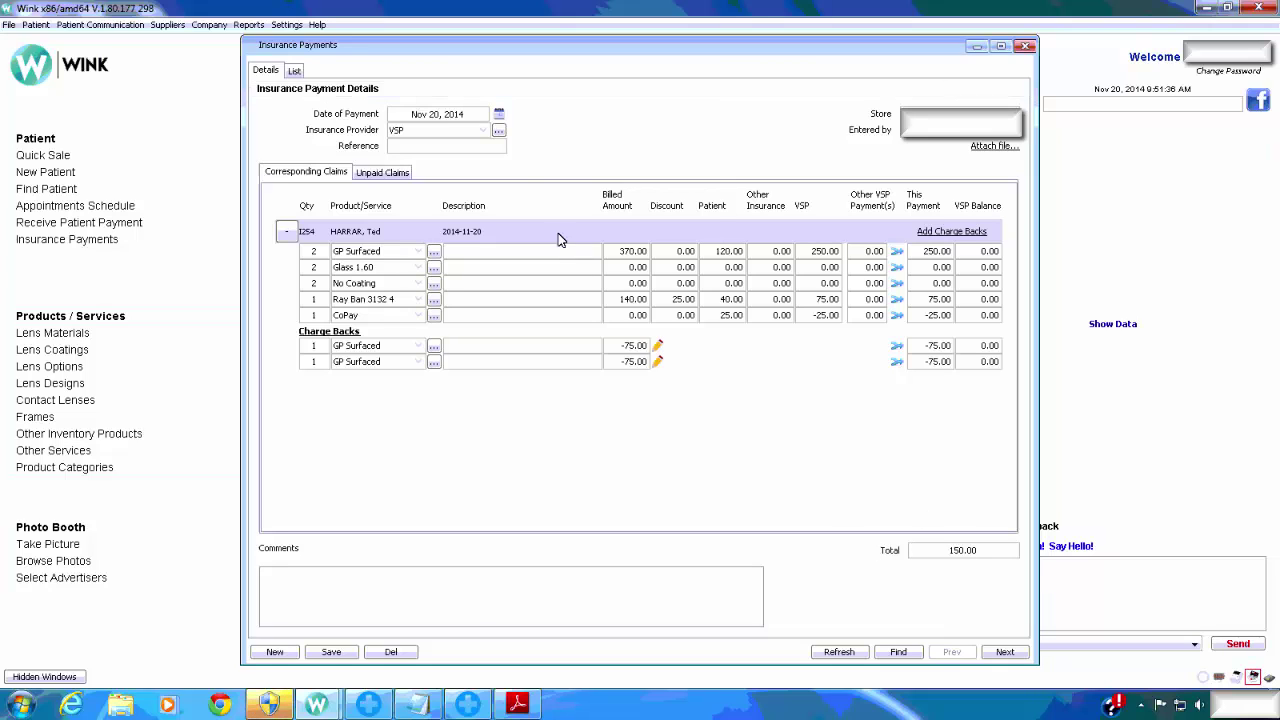
Enter the check number as the payment reference, save the VSP insurance payment and close the Insurance Payments window.
left_click(492, 147)
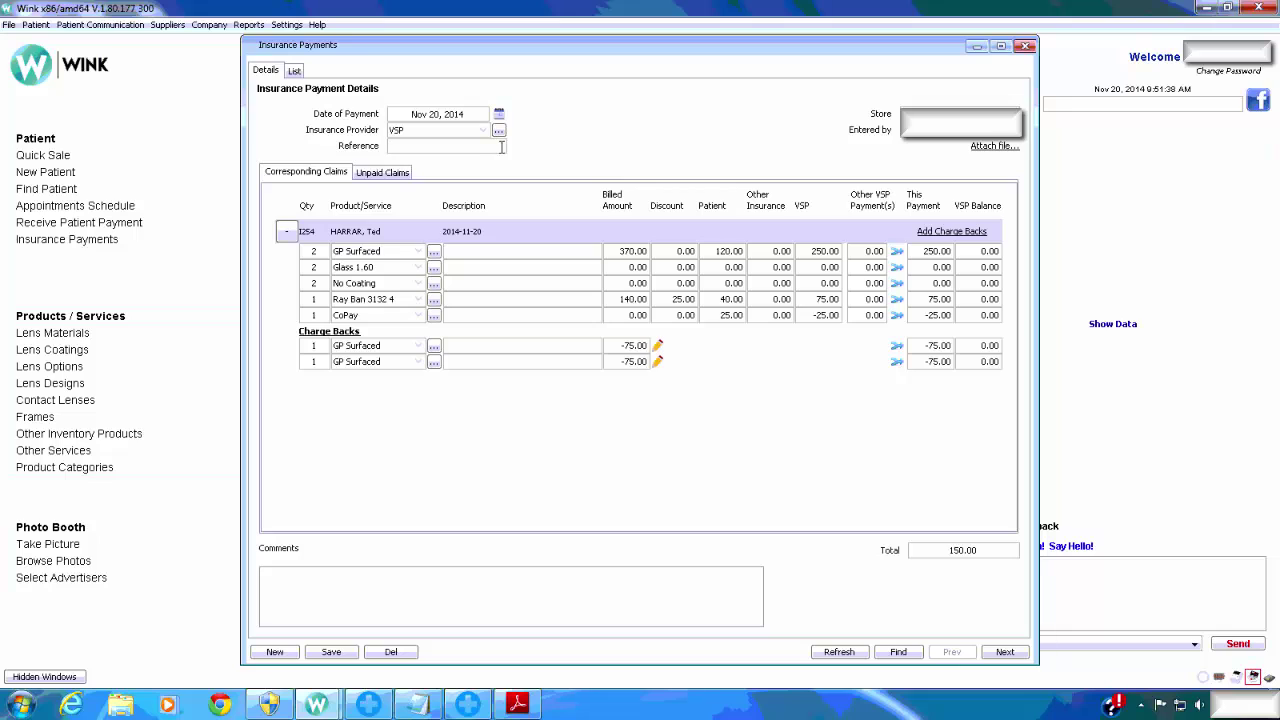
type("chk# 123456789")
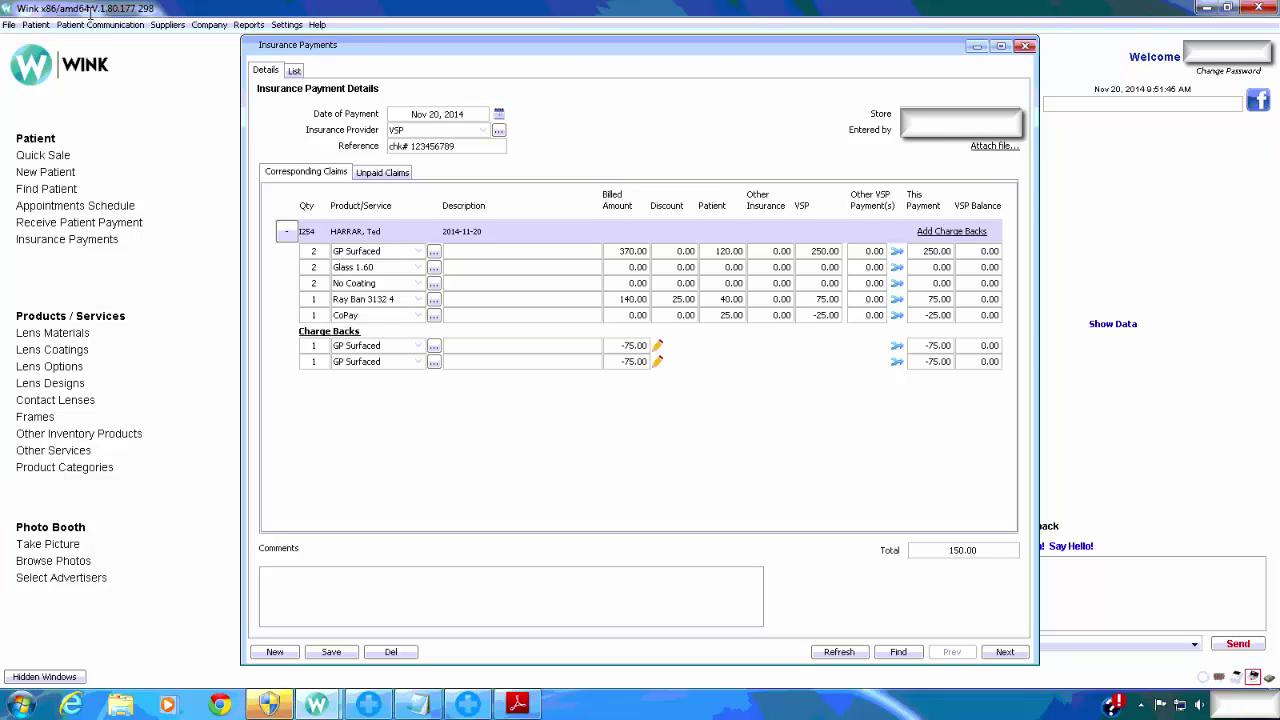
left_click(334, 652)
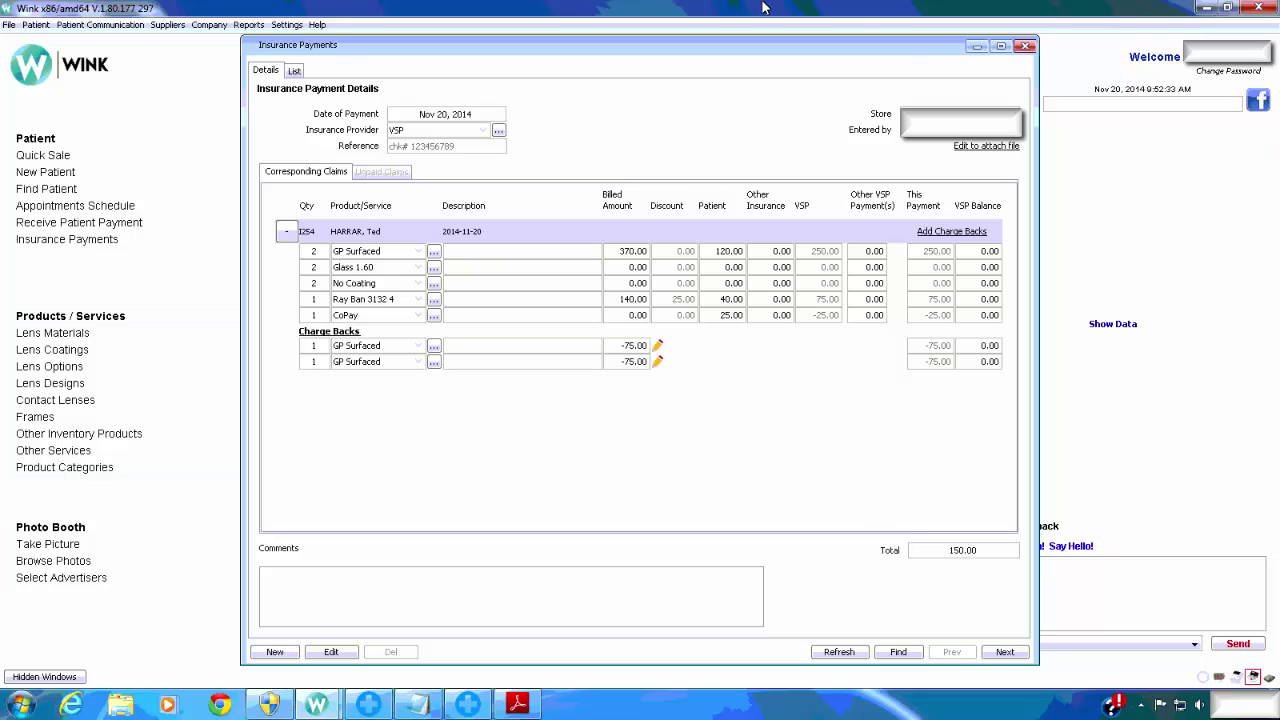
left_click(1026, 46)
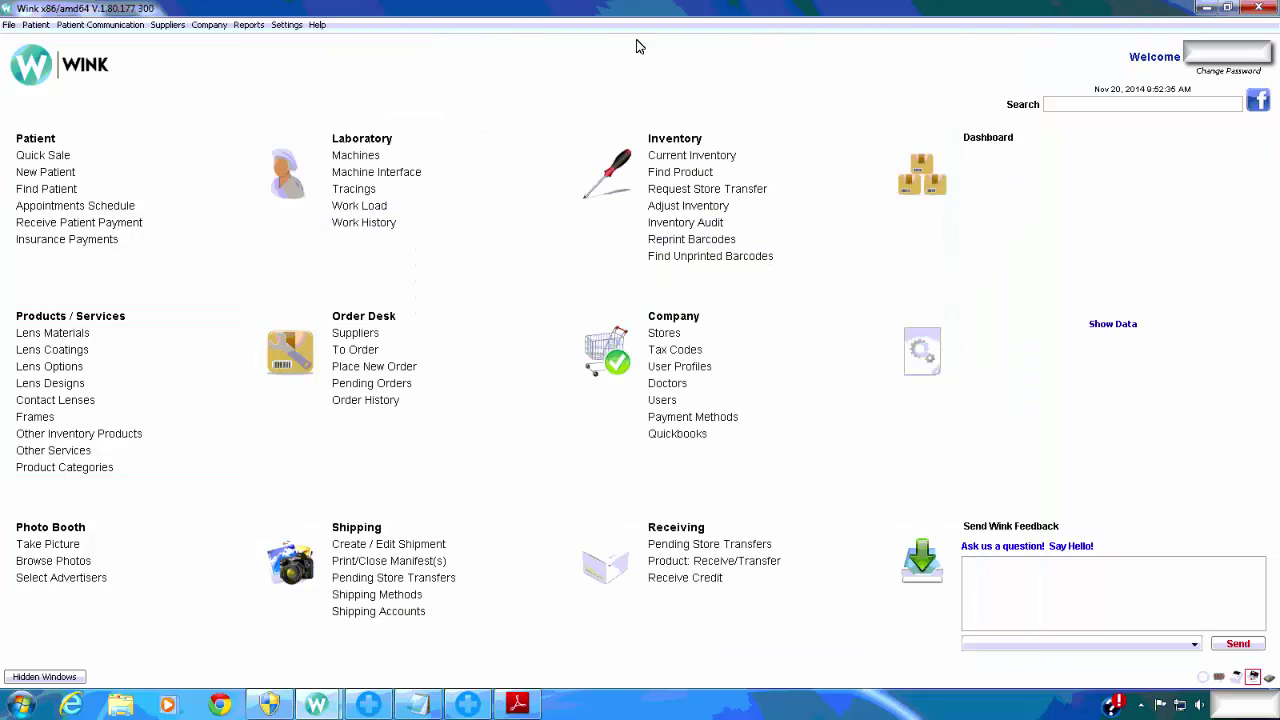
Generate the patient sales details report for today across all stores and sales reps, view its second page and close it.
left_click(249, 26)
mouse_move(260, 44)
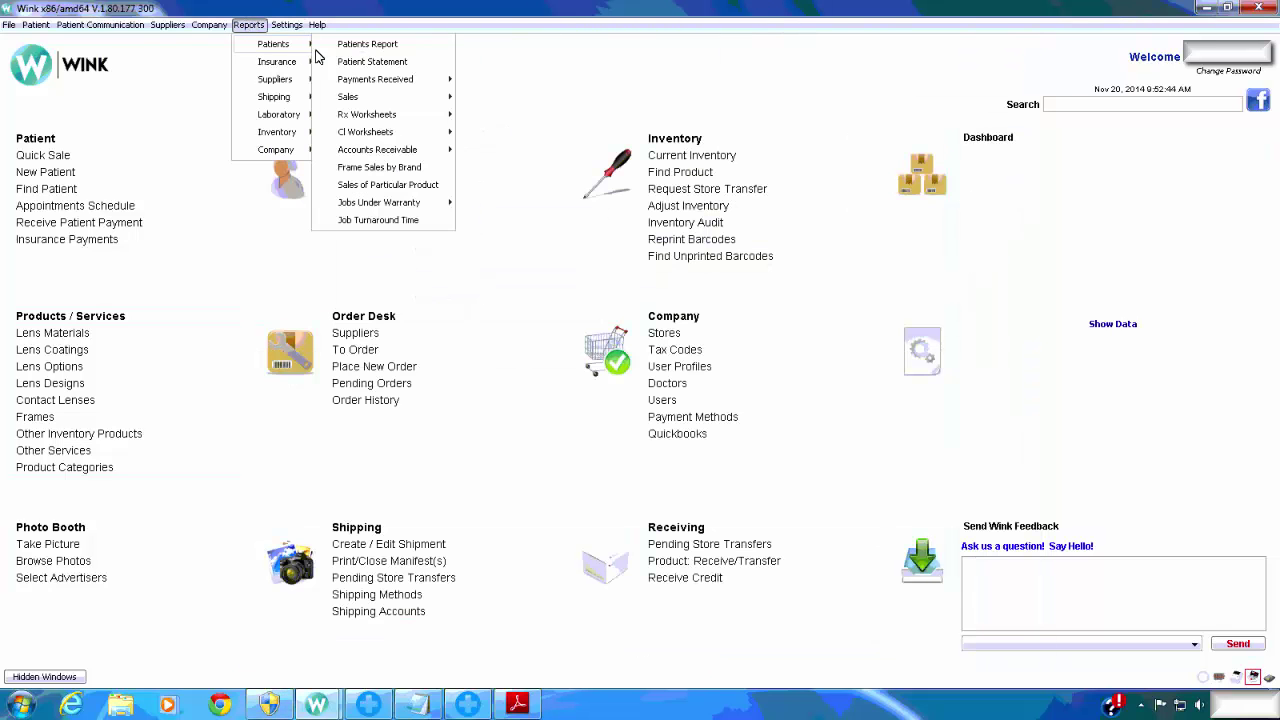
mouse_move(395, 97)
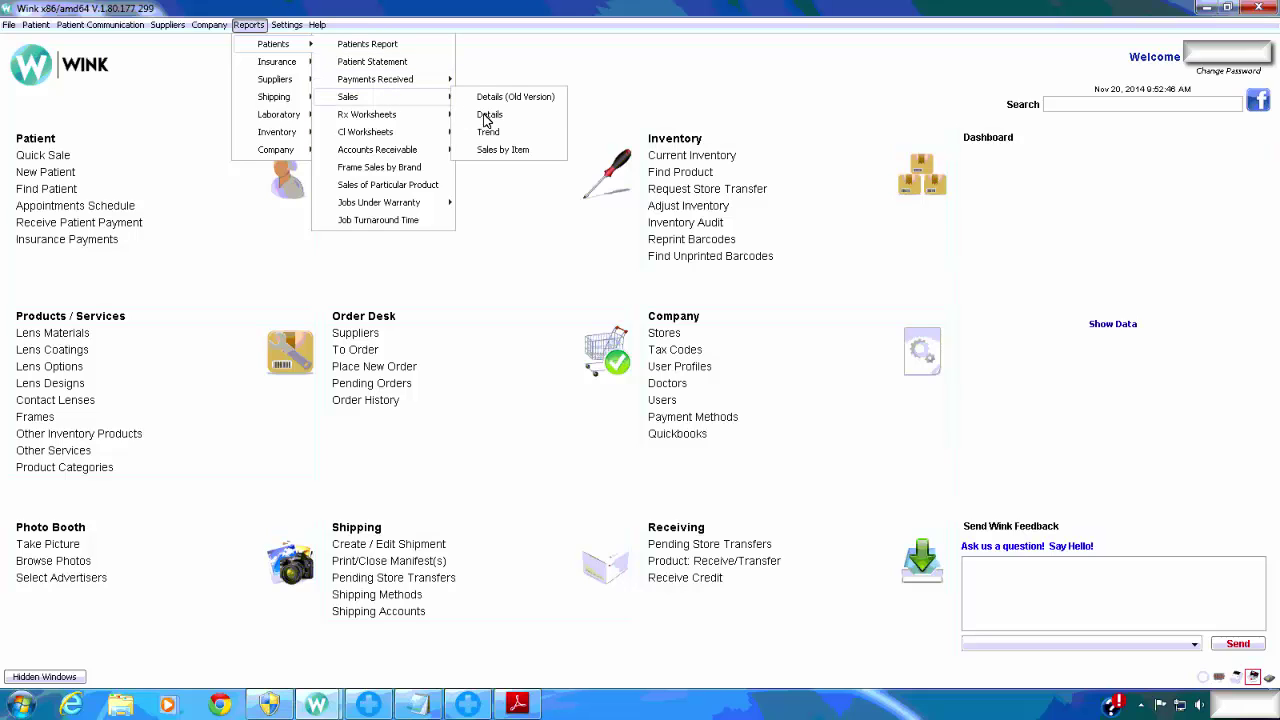
left_click(522, 121)
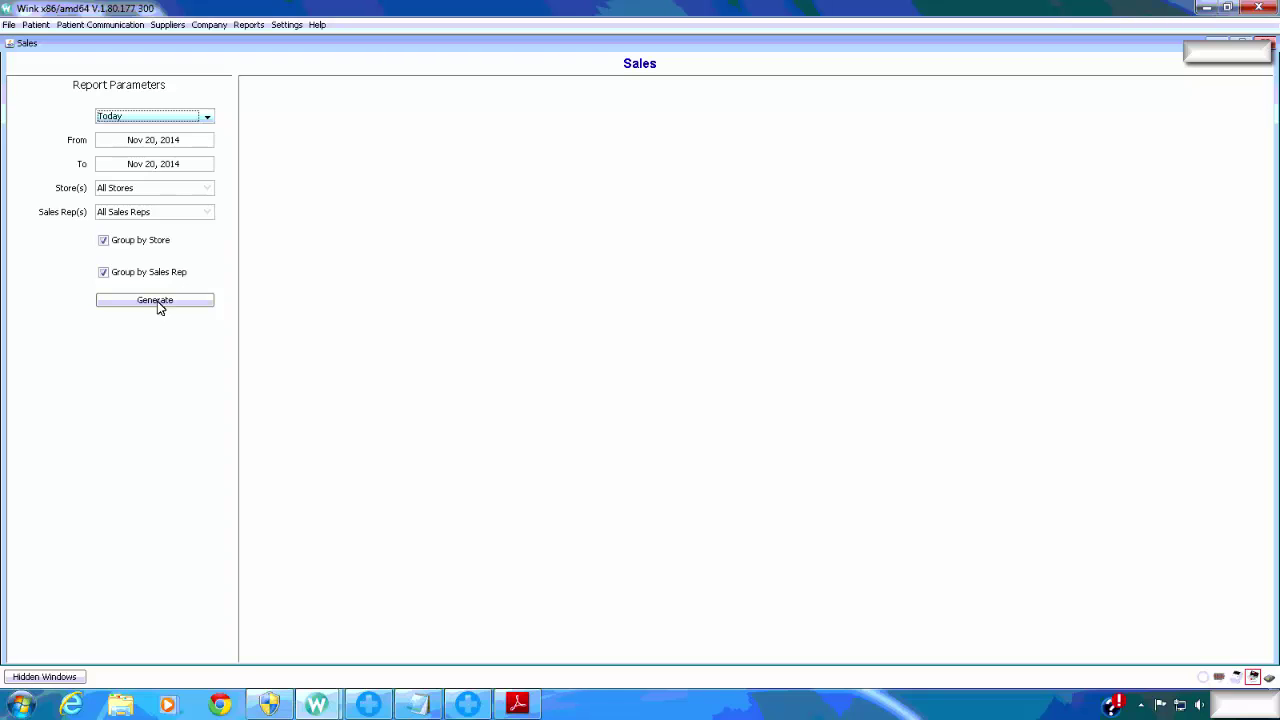
left_click(203, 304)
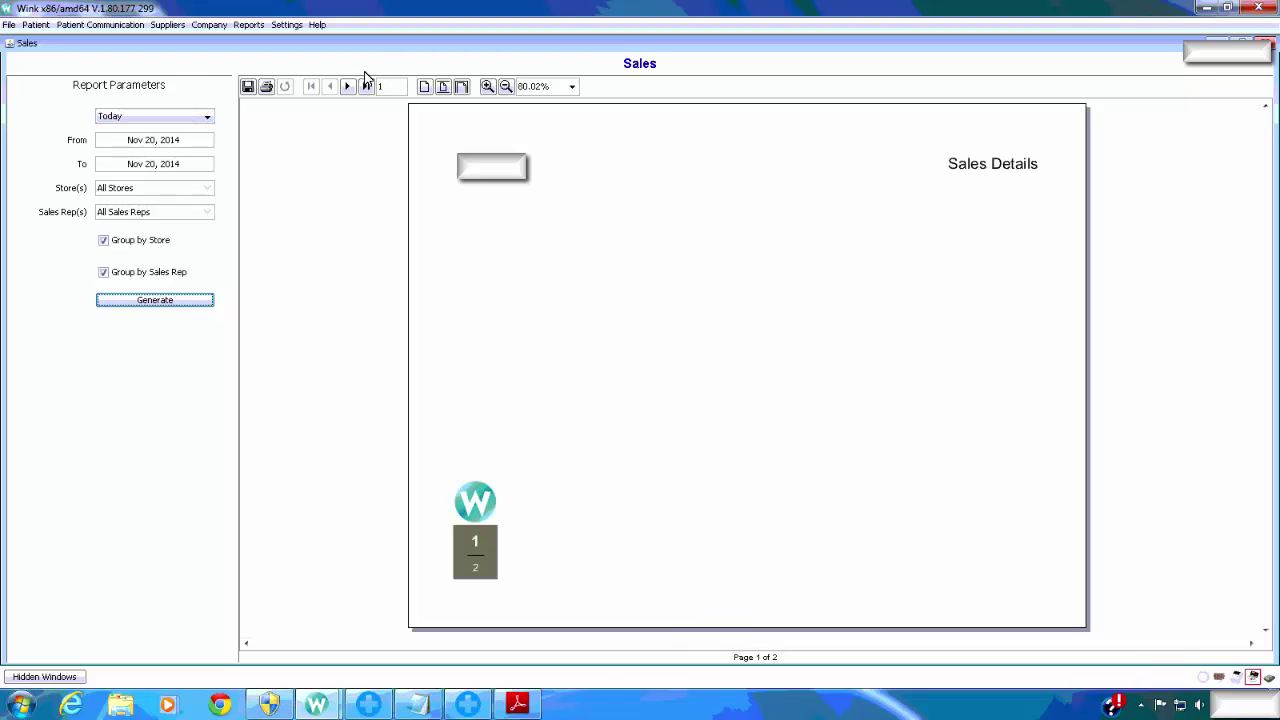
left_click(348, 86)
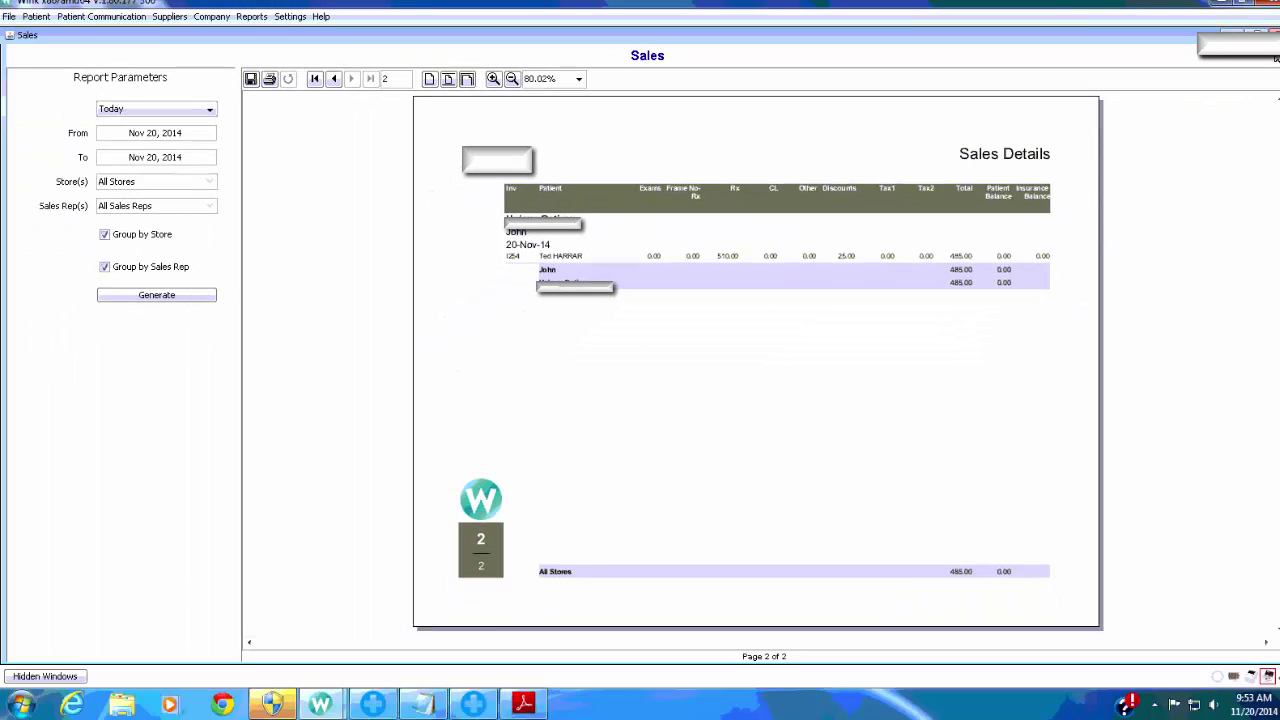
left_click(272, 704)
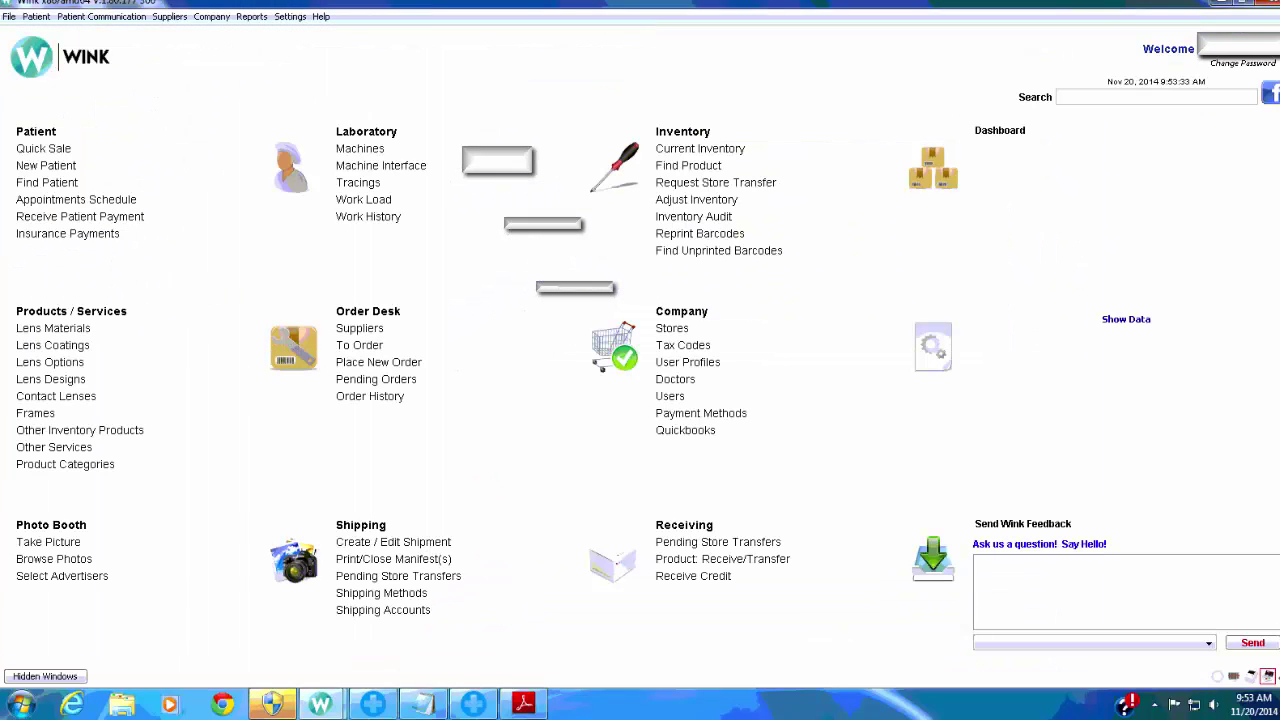
Generate today's patient Payments Received details report for all stores and payment methods, view its second page and close it.
left_click(252, 17)
mouse_move(278, 39)
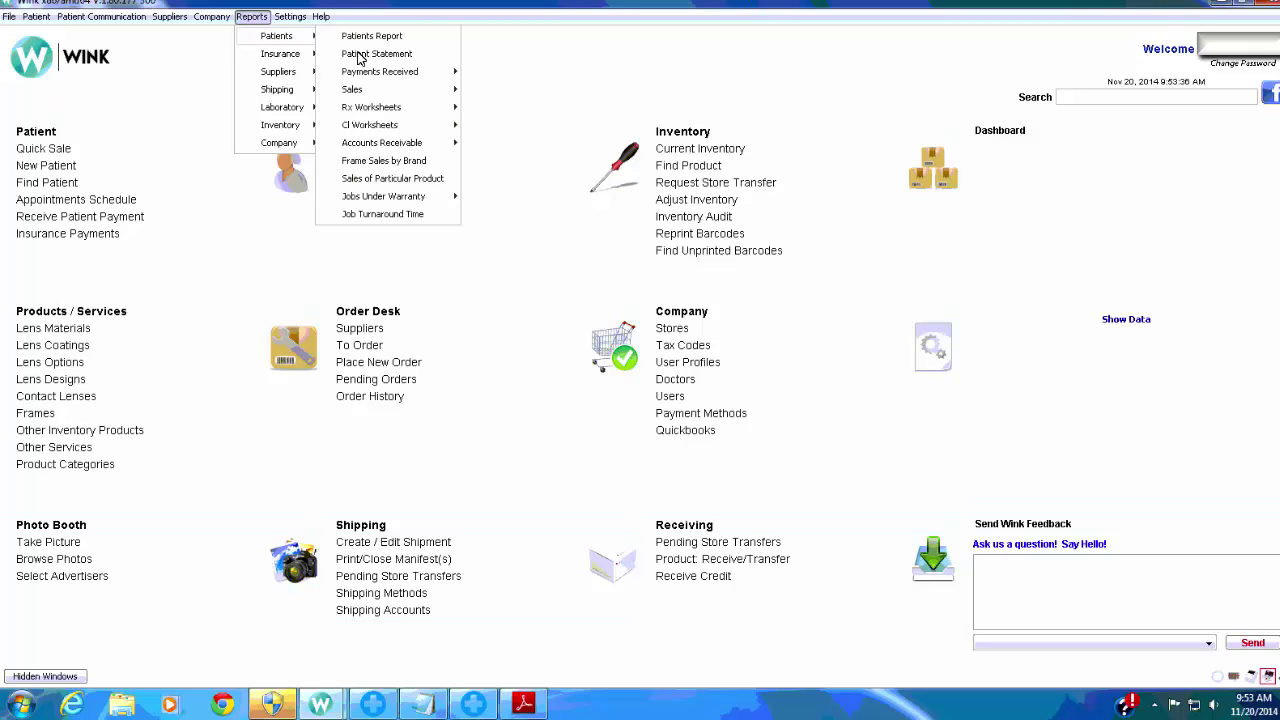
mouse_move(405, 114)
mouse_move(428, 74)
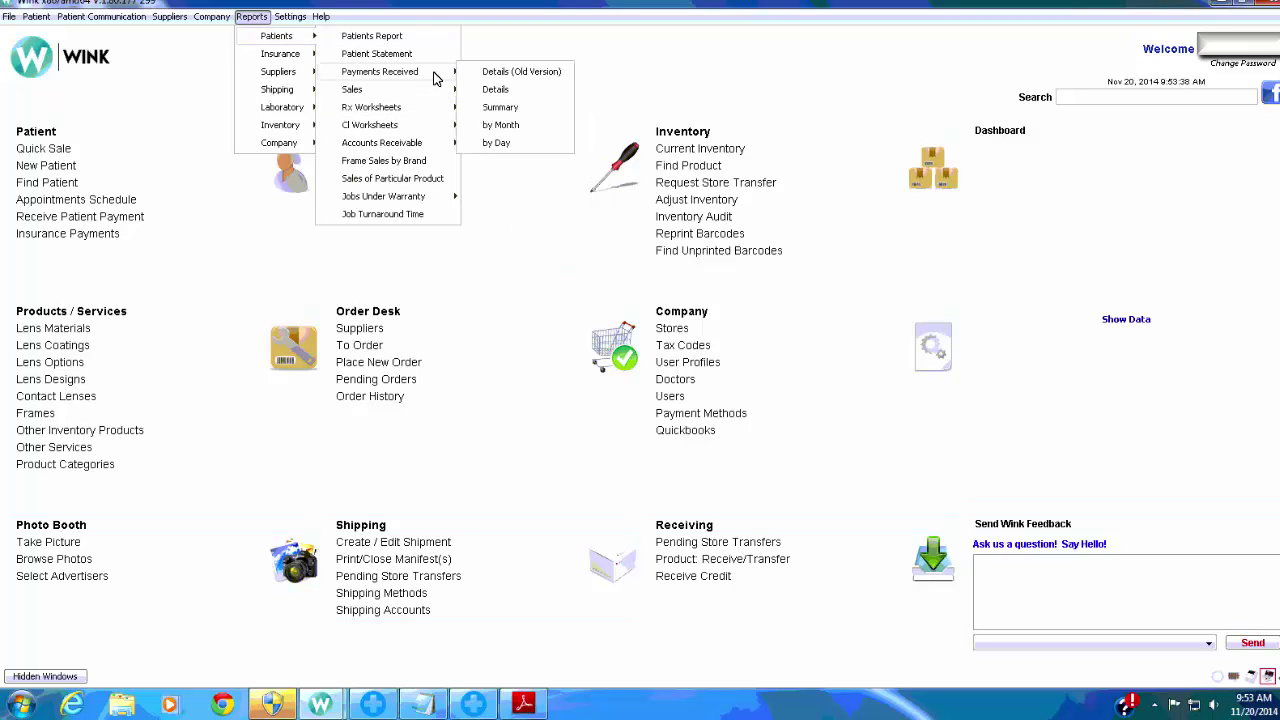
left_click(517, 93)
left_click(174, 224)
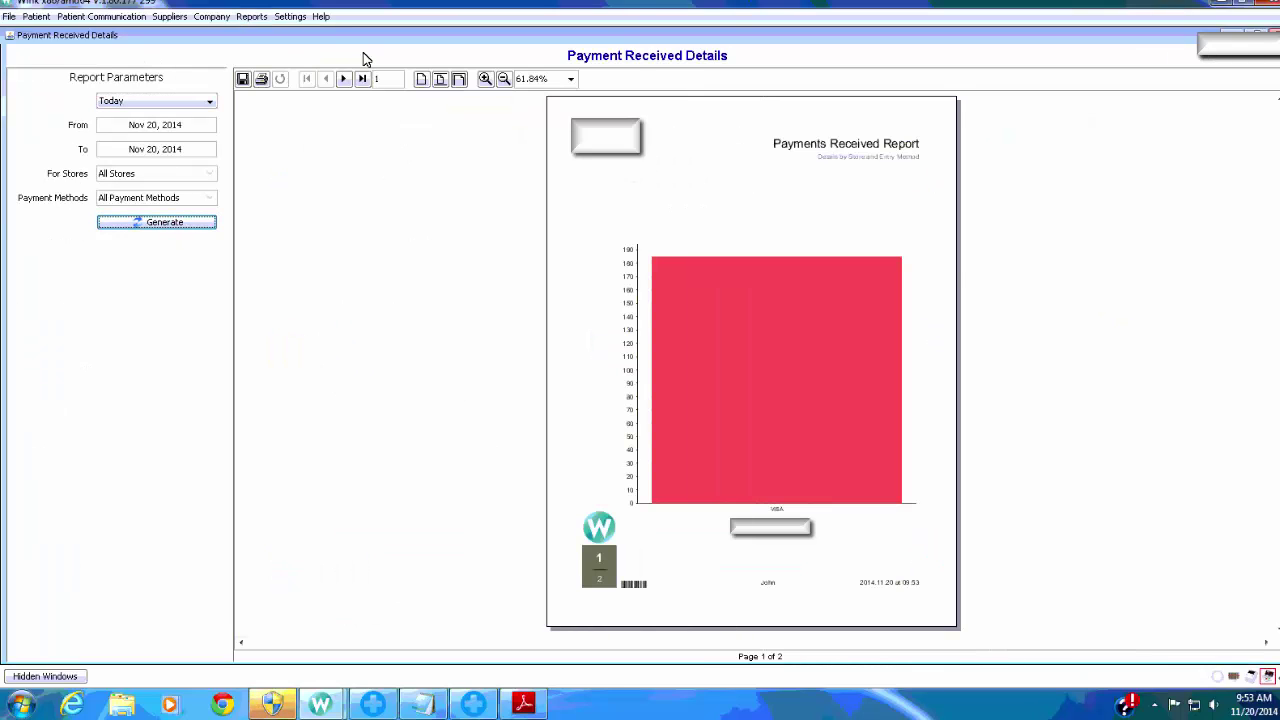
left_click(343, 79)
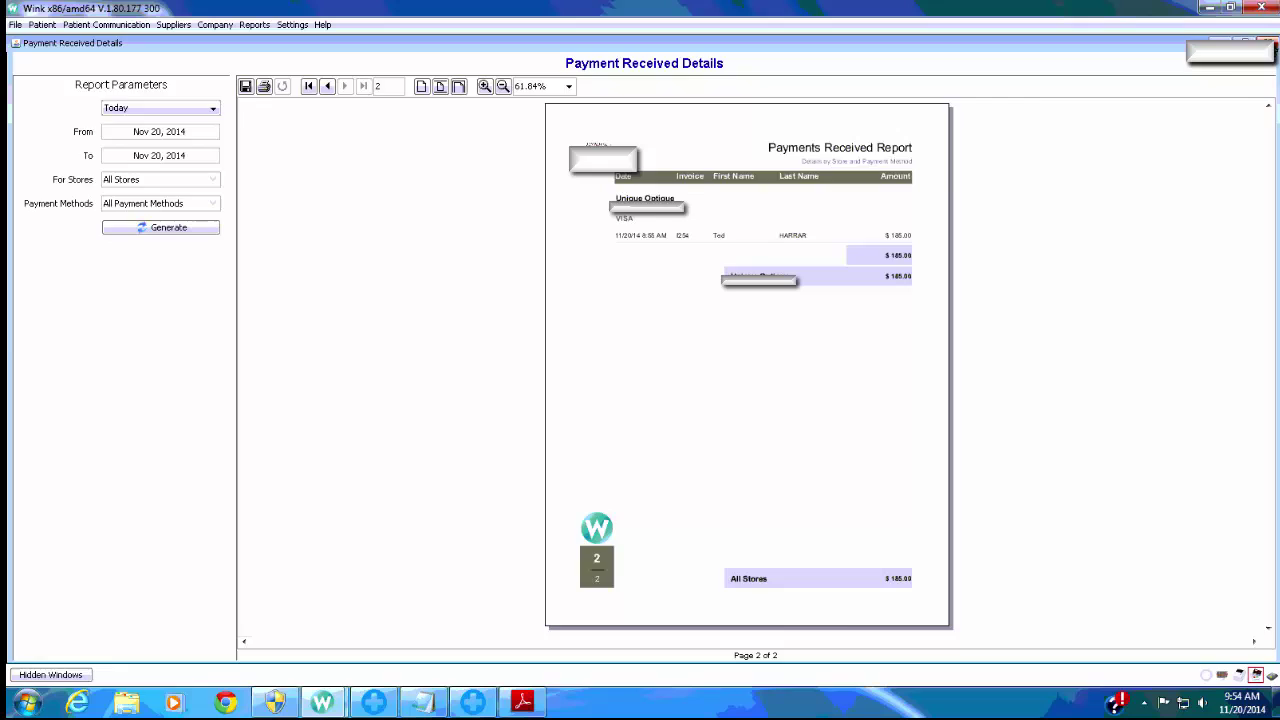
left_click(1269, 42)
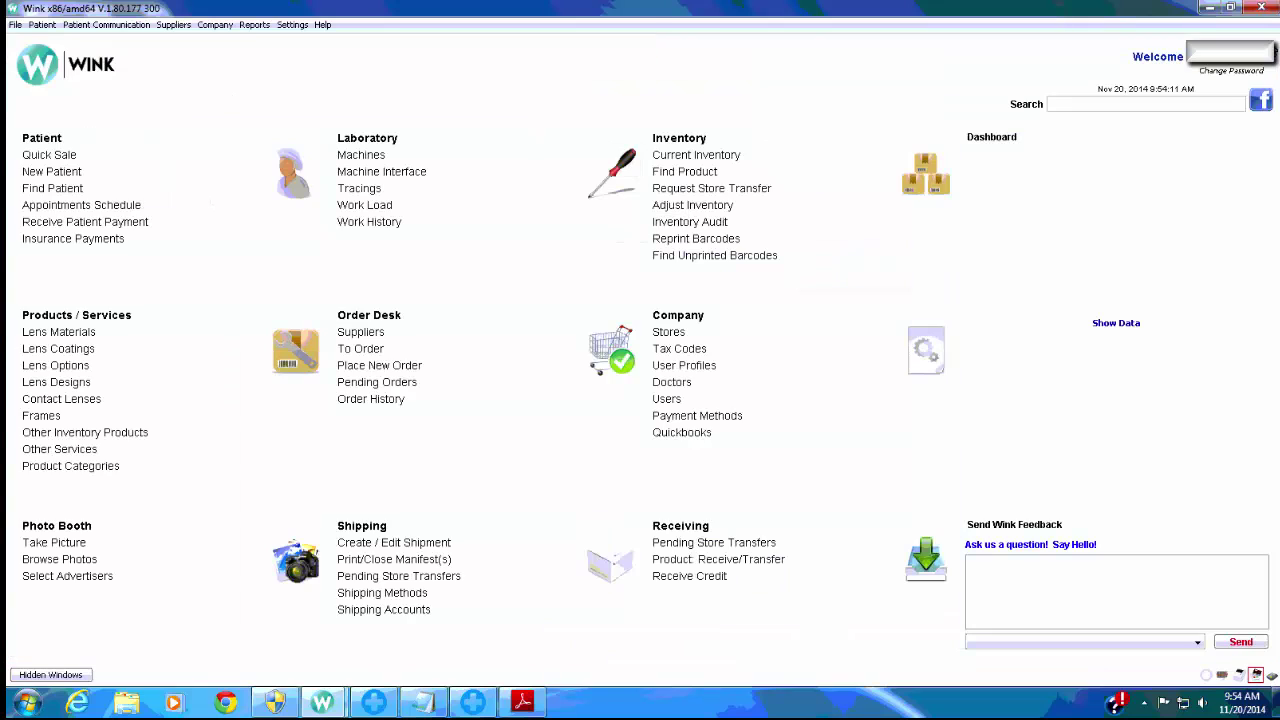
Generate today's Payments Received from Insurance report for all stores and insurers, examine the VSP entry at 150% zoom and close the report.
left_click(252, 26)
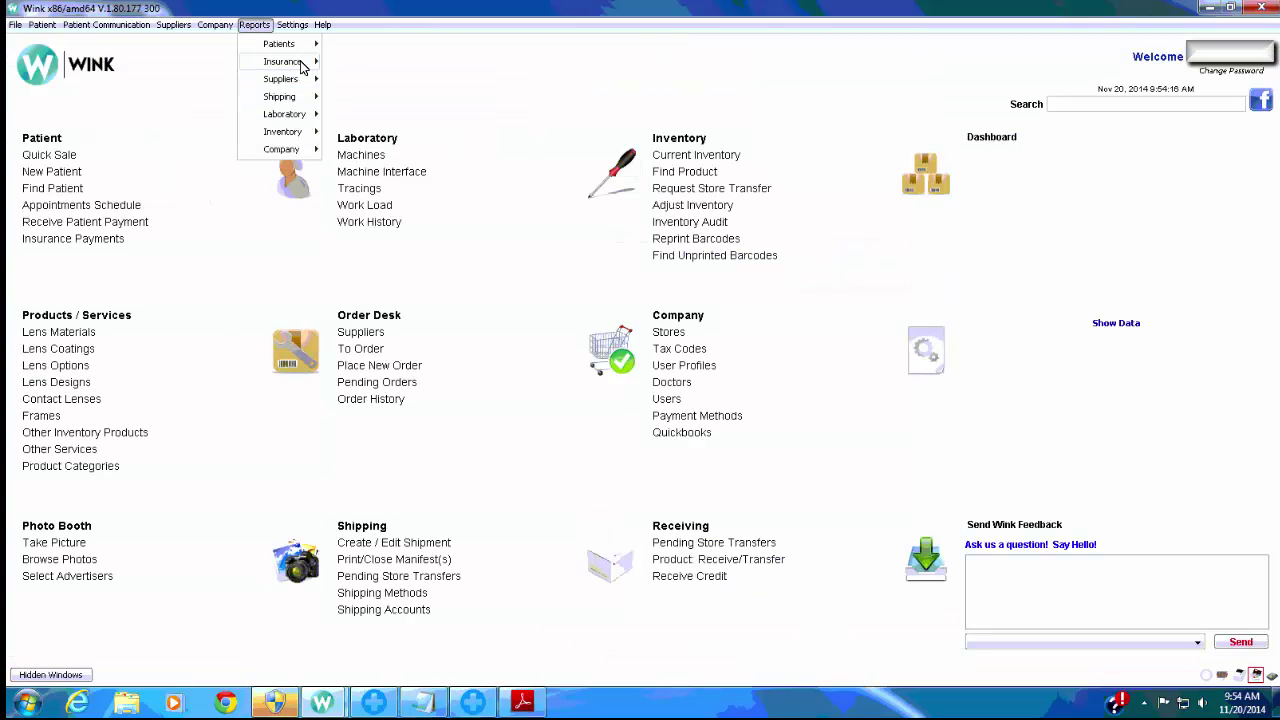
mouse_move(290, 62)
left_click(380, 62)
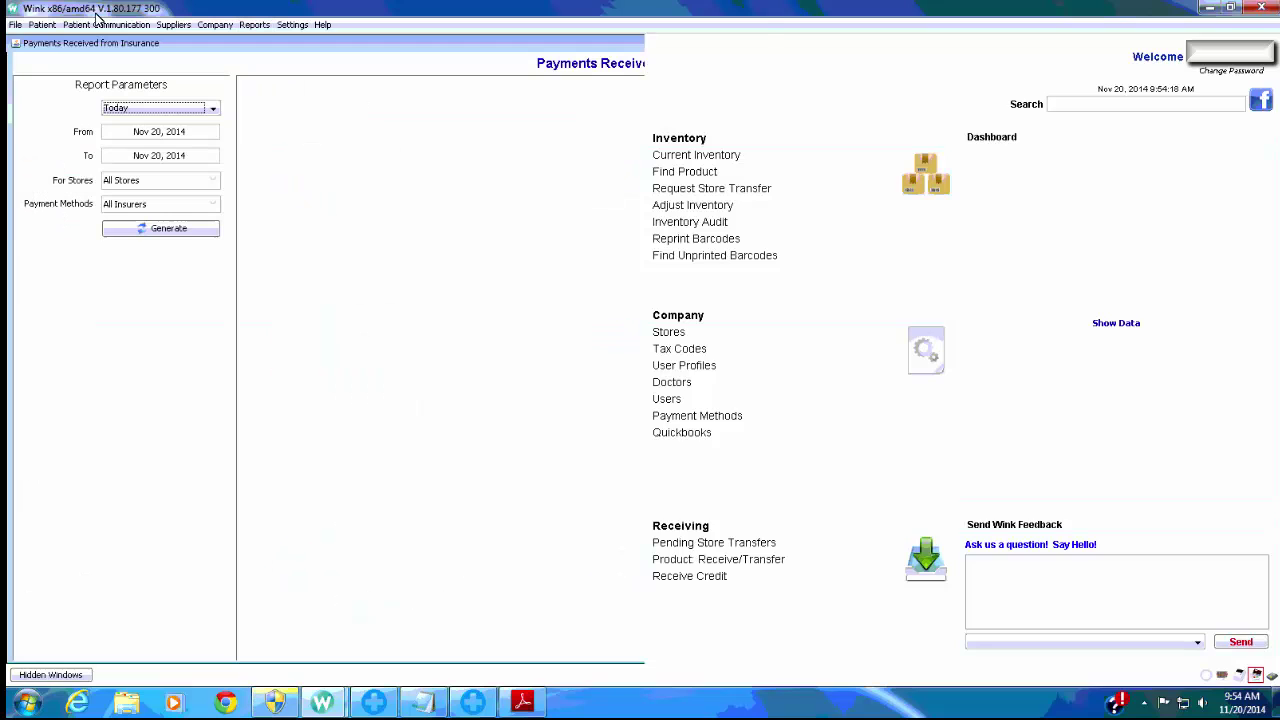
left_click(189, 233)
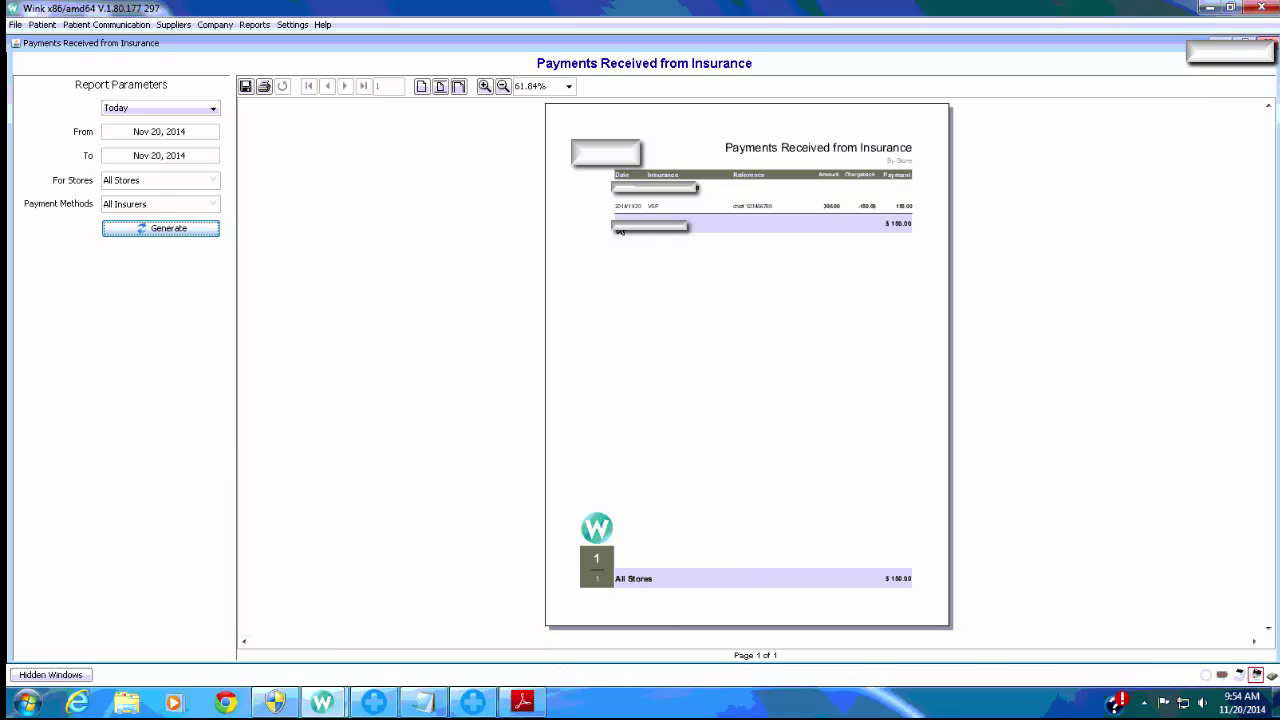
left_click(485, 87)
left_click(485, 87)
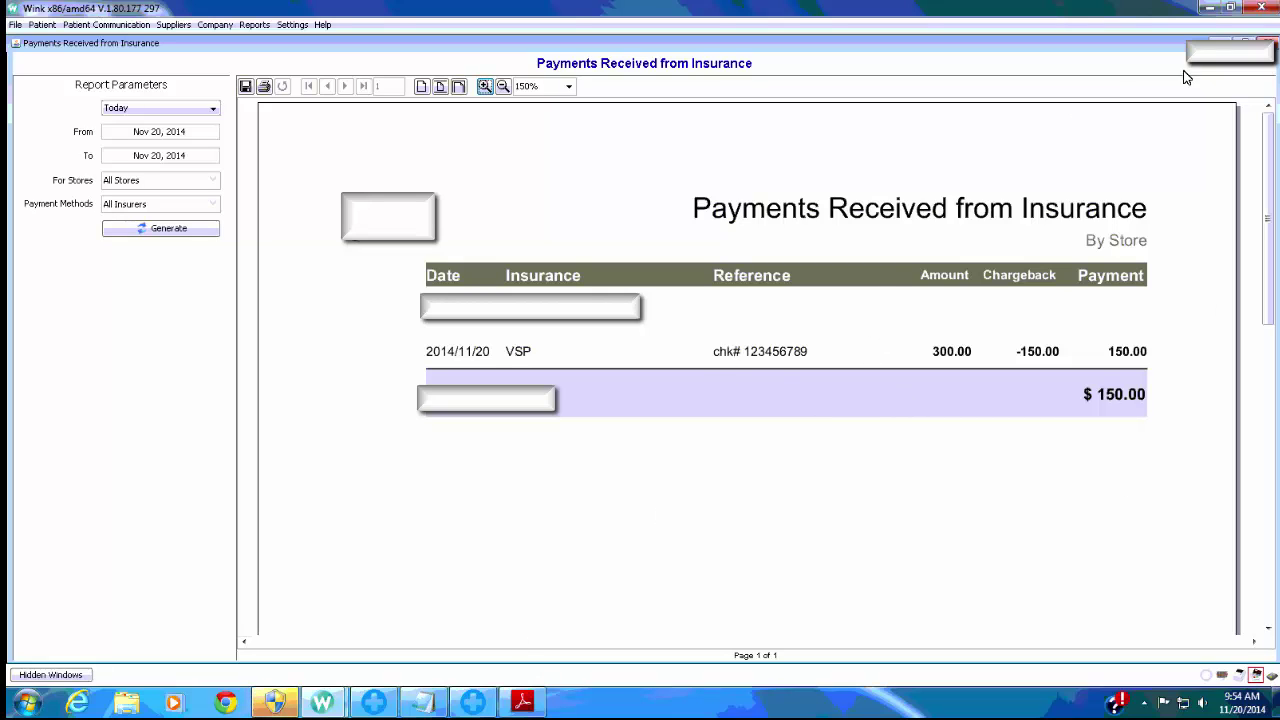
left_click(1268, 44)
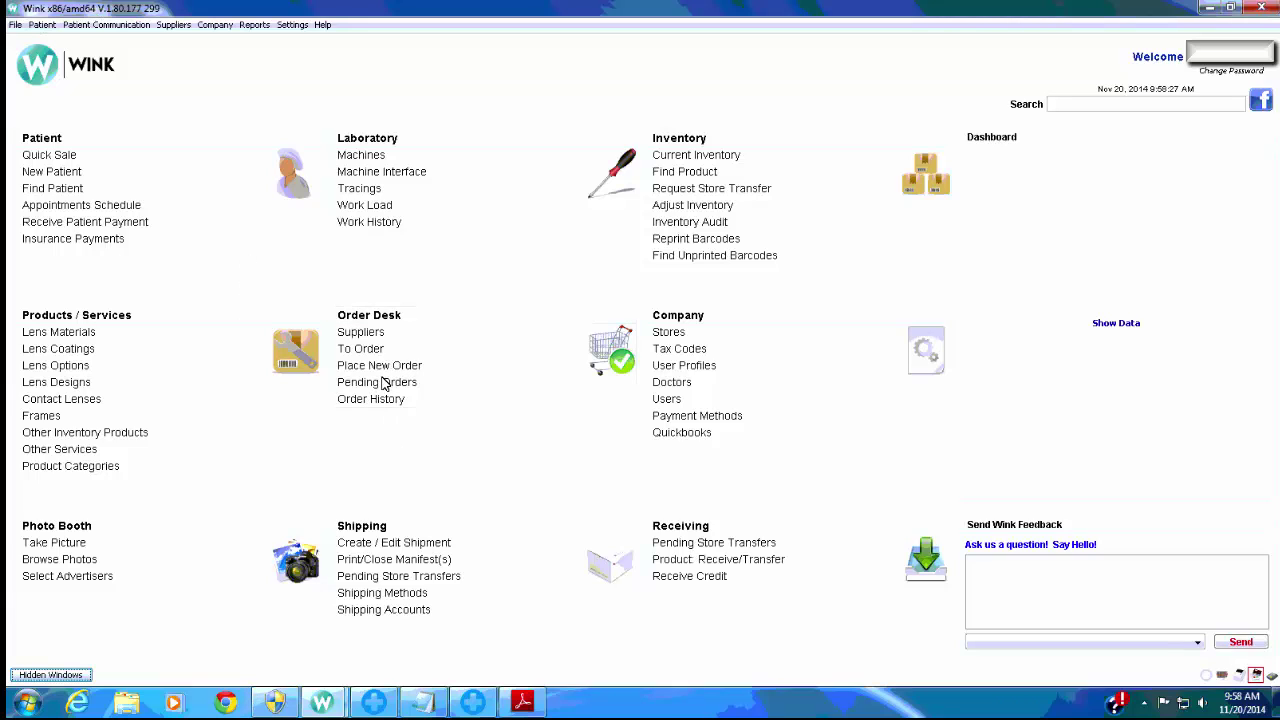
Open Rx Ordering, look through the order list, job status and order details, and close the Rx Orders window.
left_click(406, 367)
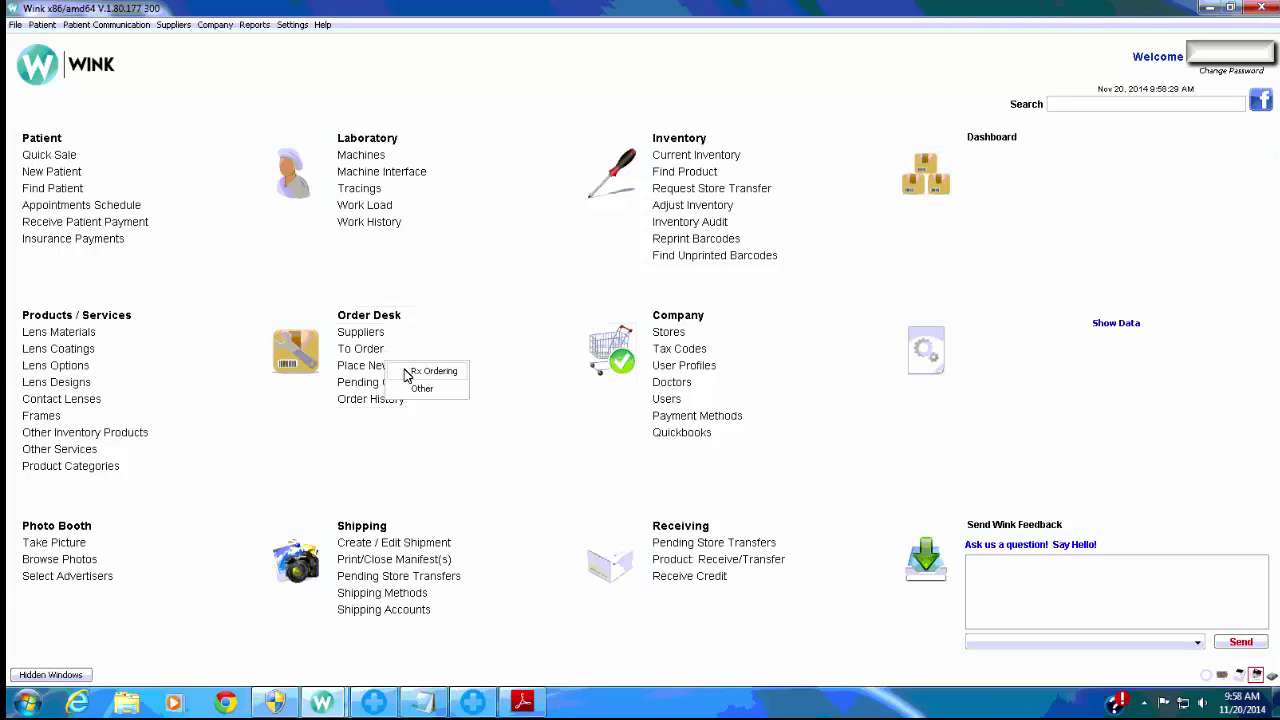
left_click(425, 372)
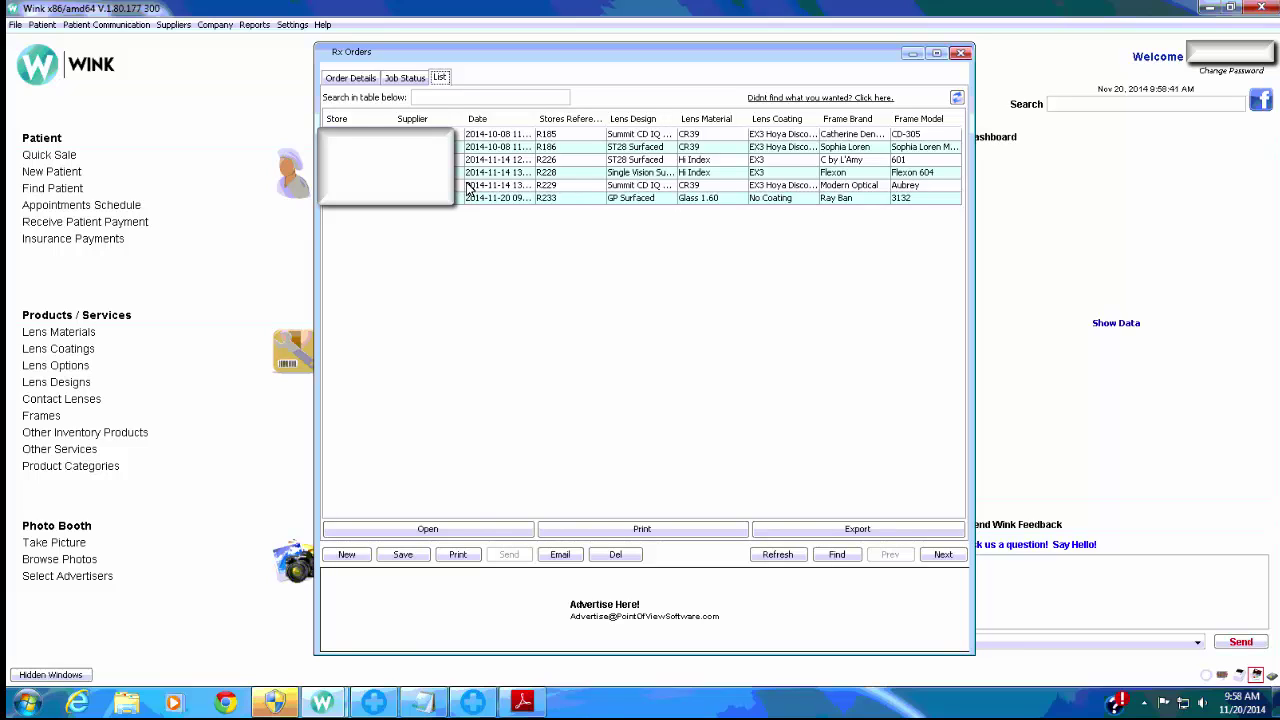
left_click(404, 79)
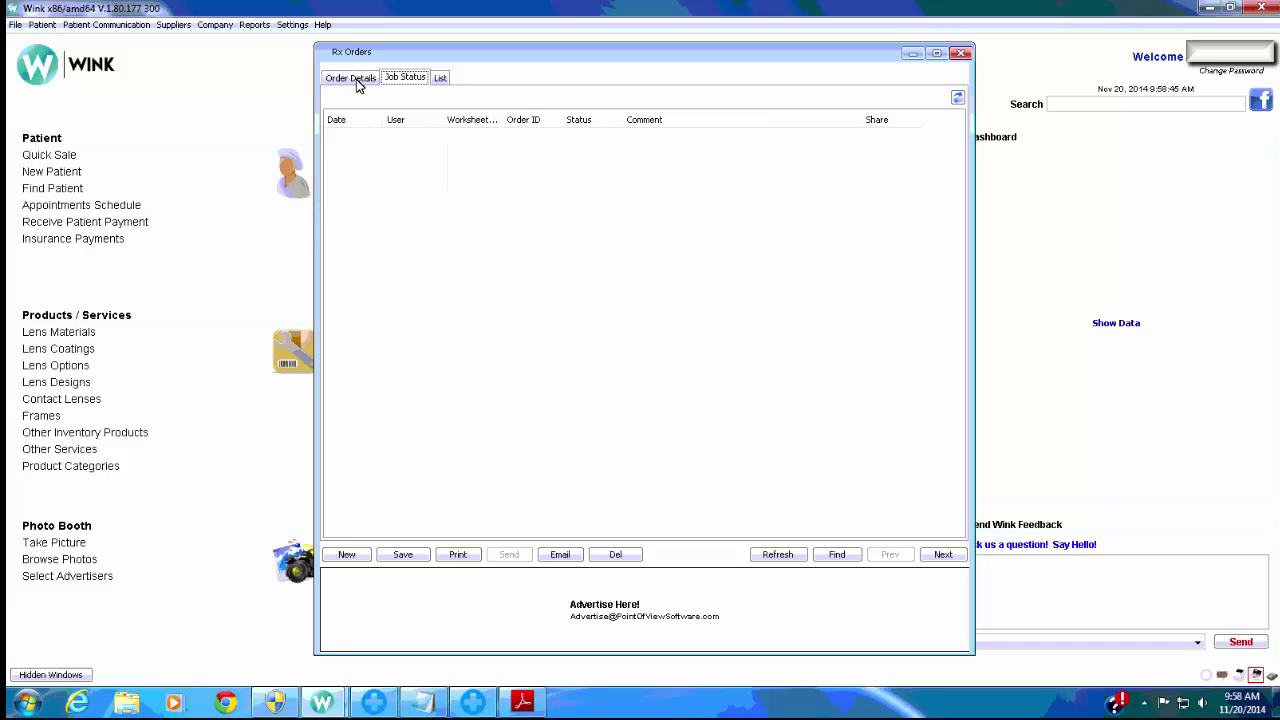
left_click(357, 79)
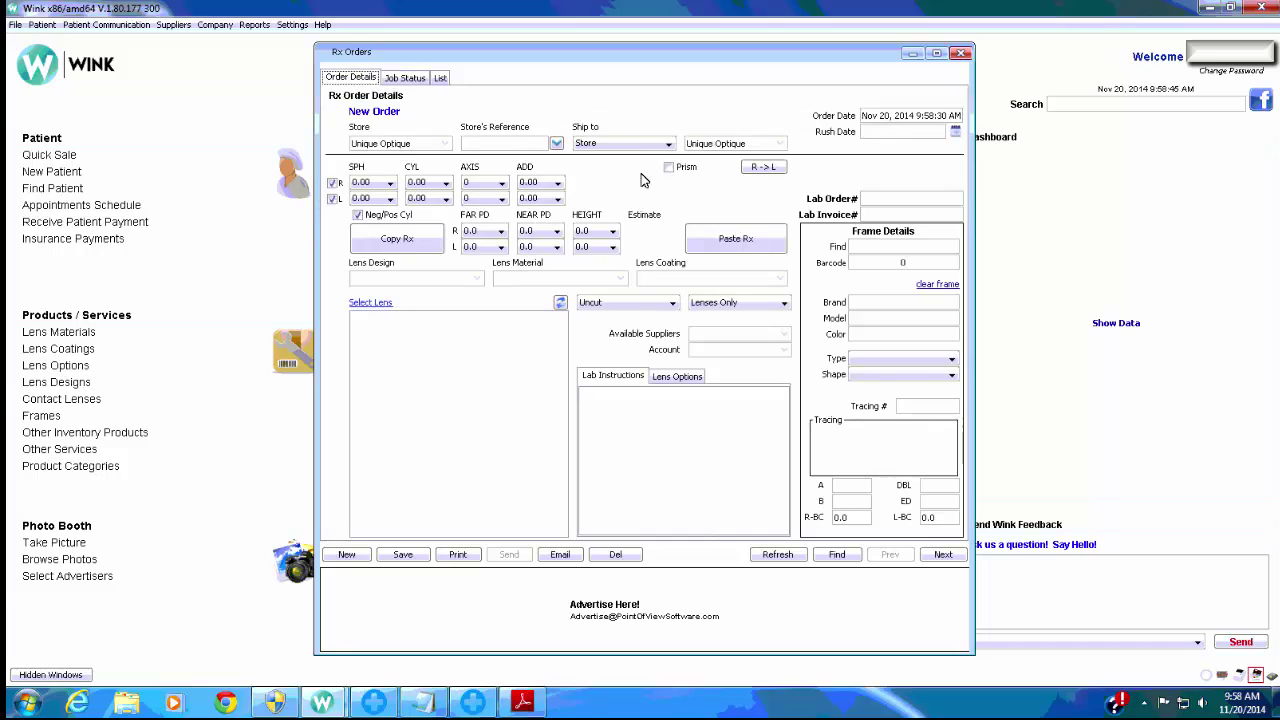
left_click(960, 53)
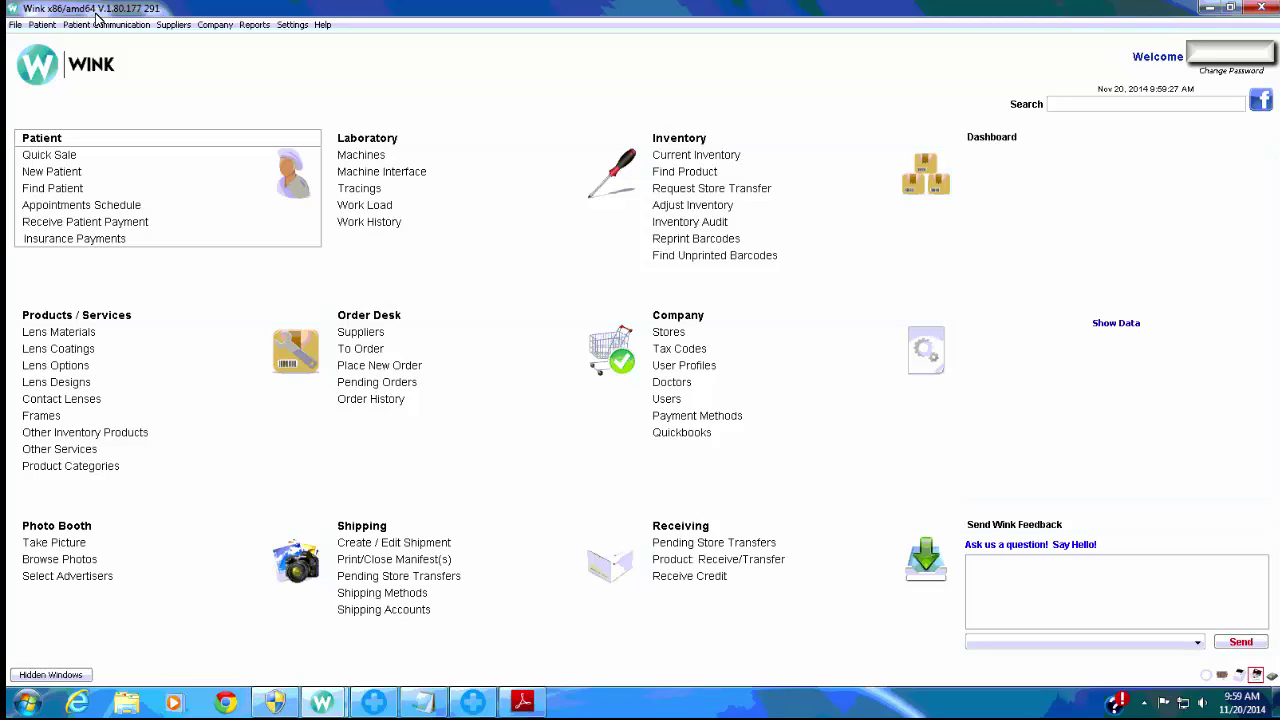
Delete the VSP insurance payment dated Nov 20, 2014, including its charge backs, and close the Insurance Payments window.
left_click(80, 238)
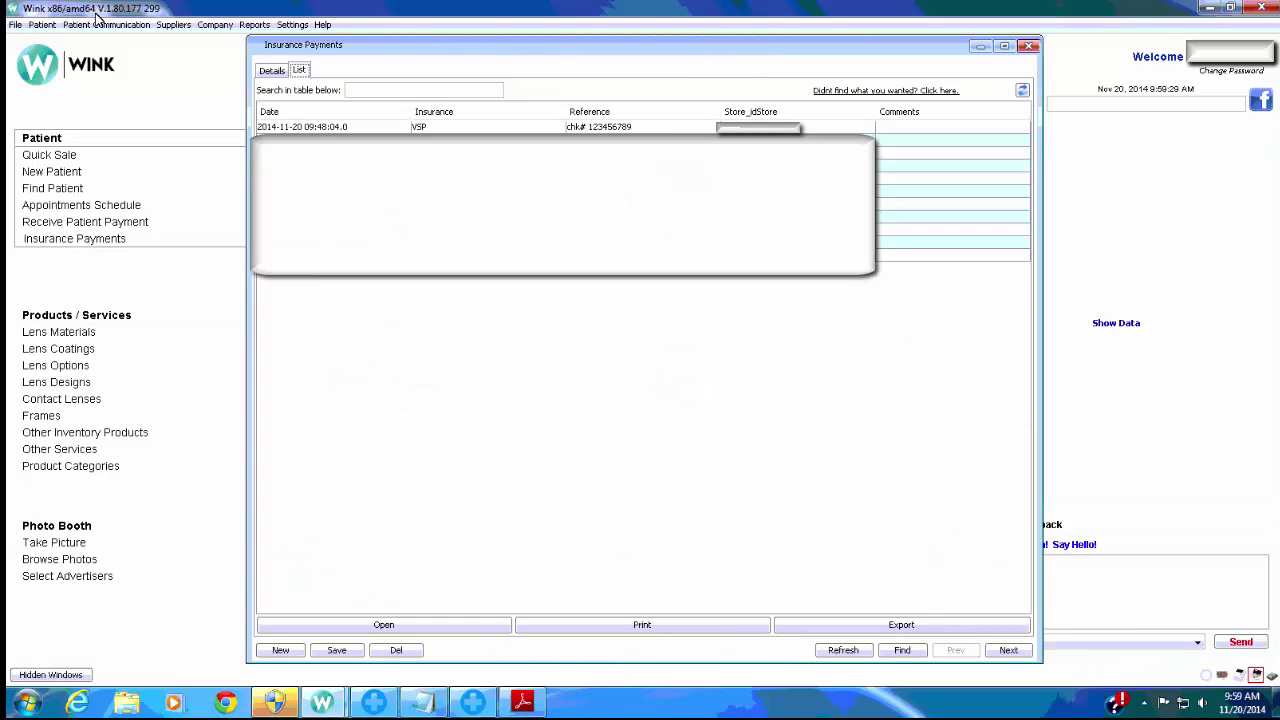
left_click(445, 130)
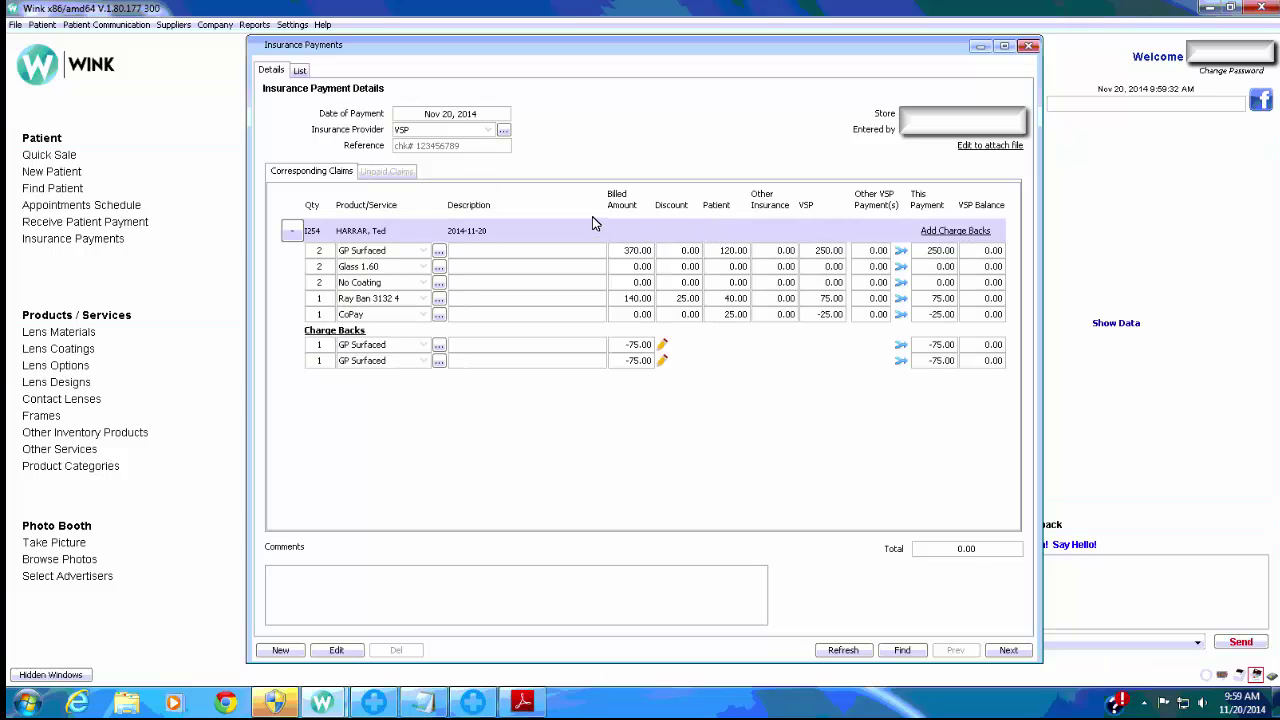
left_click(336, 650)
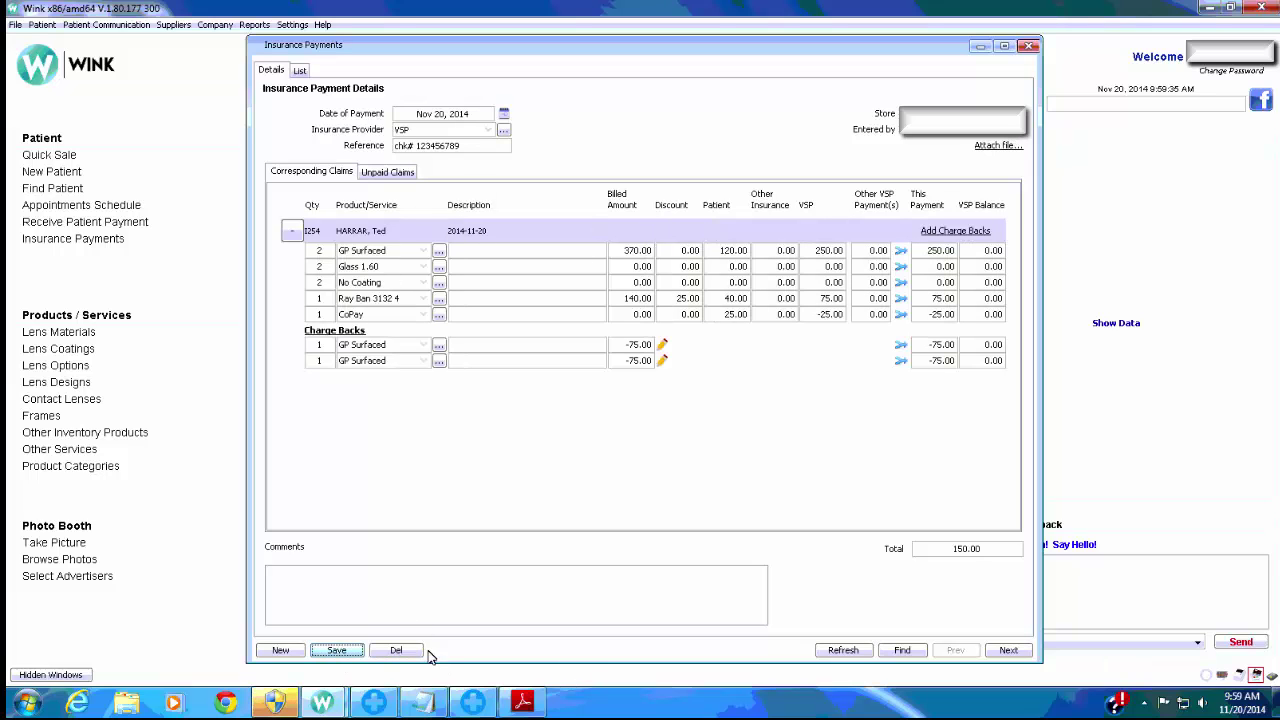
left_click(419, 652)
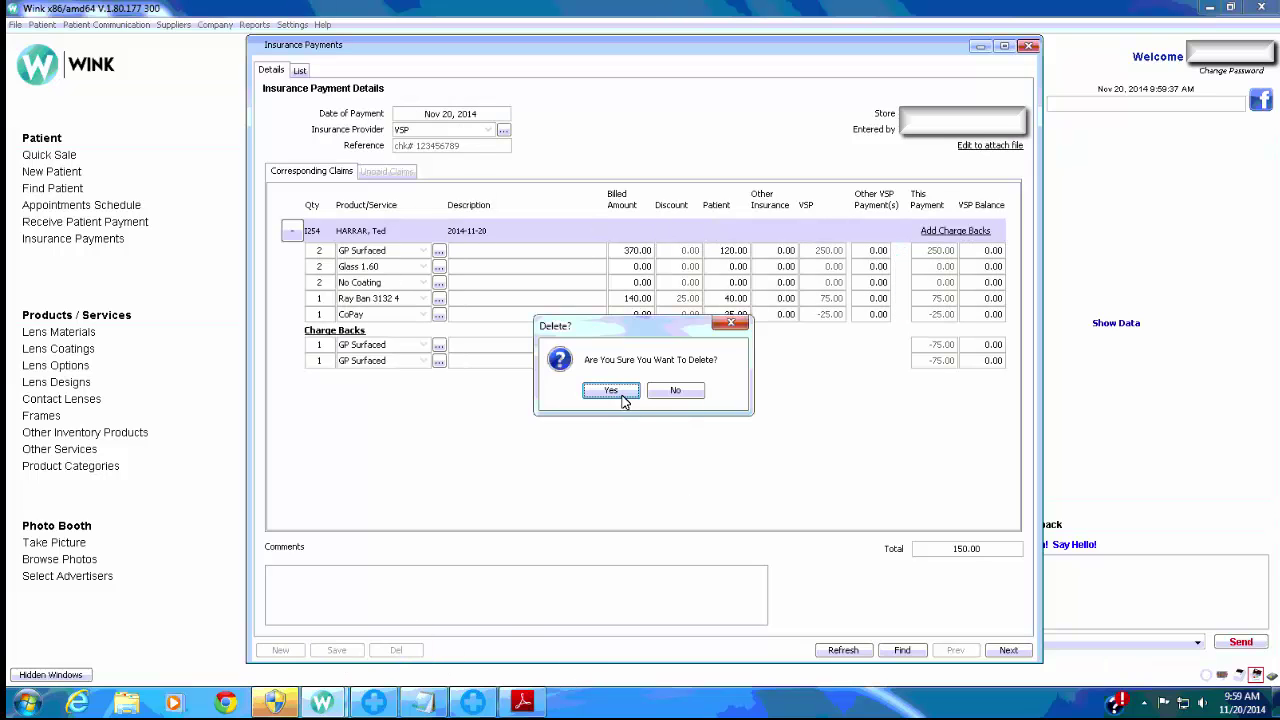
left_click(611, 390)
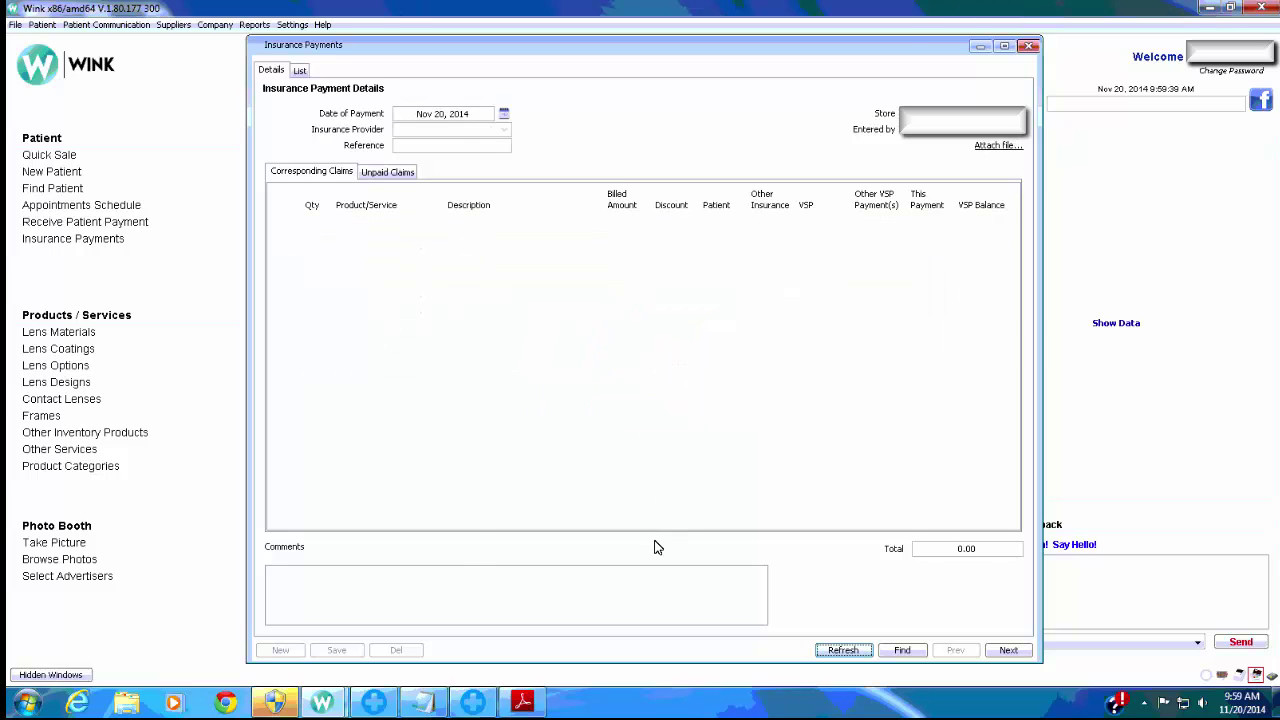
left_click(1030, 47)
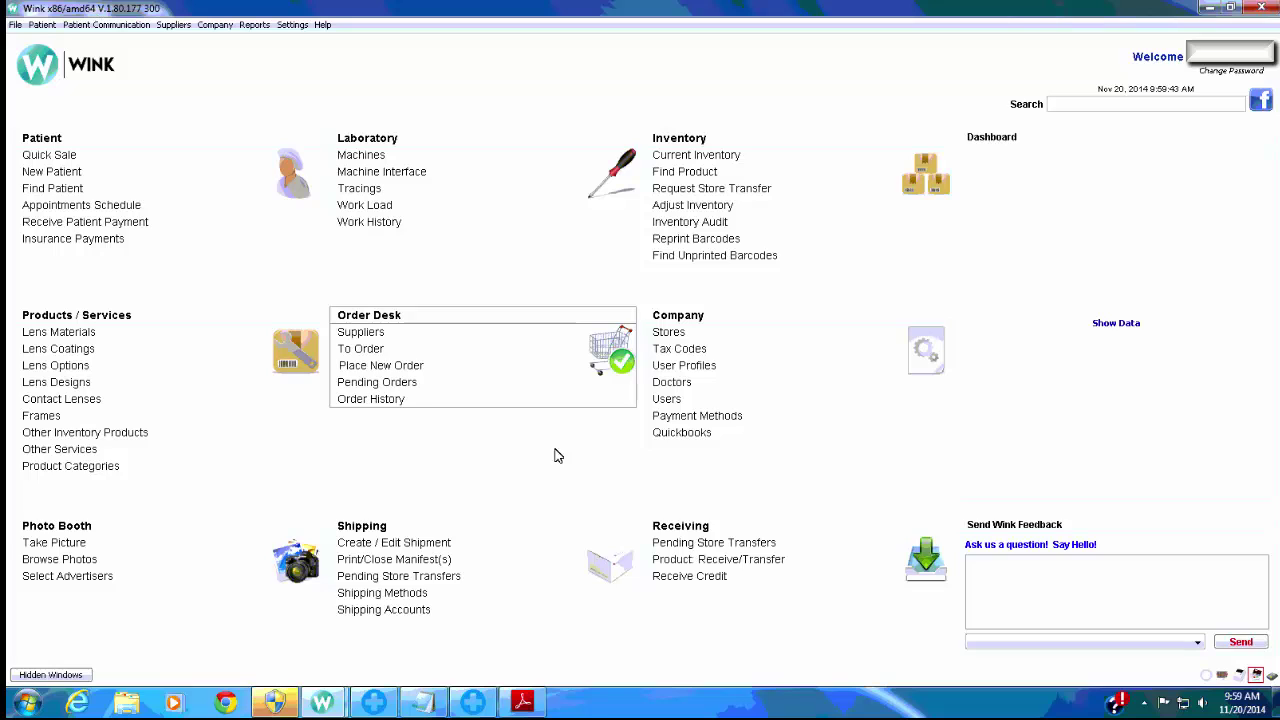
Delete the VSP product receipt for the right and left GP Surfaced lenses, check the receipts list and close the Receive Products window.
left_click(740, 559)
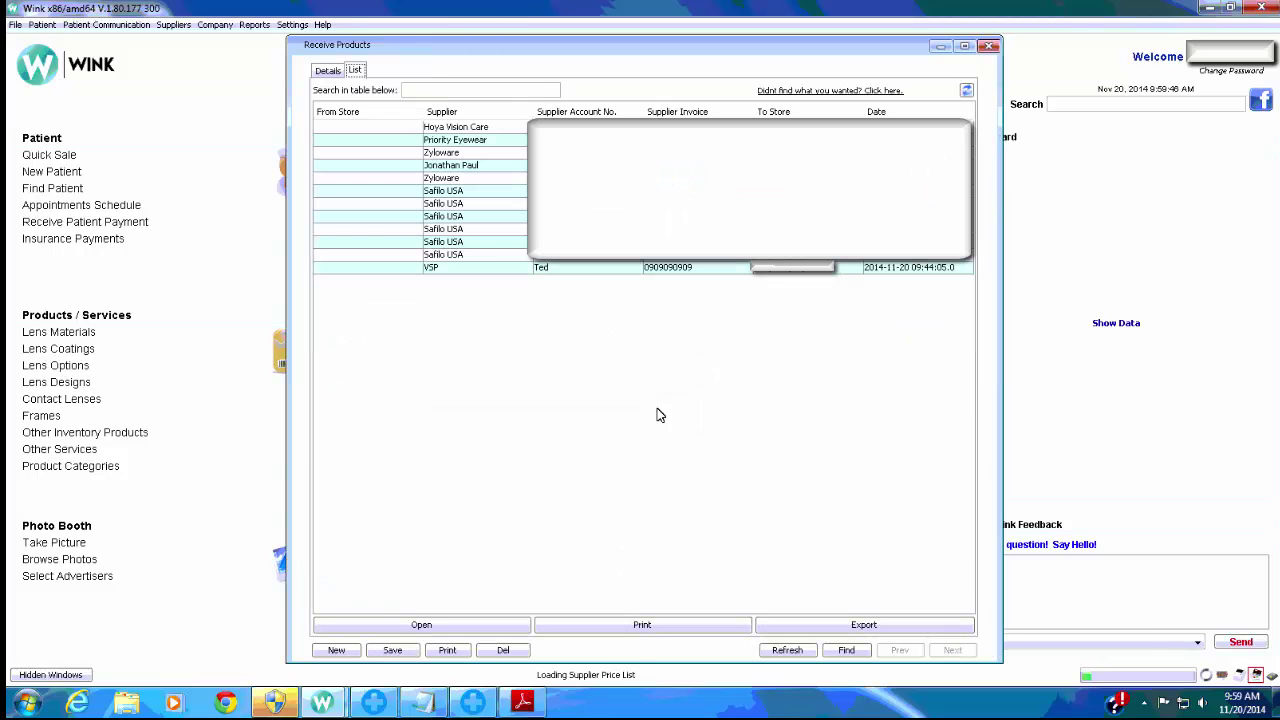
double_click(540, 270)
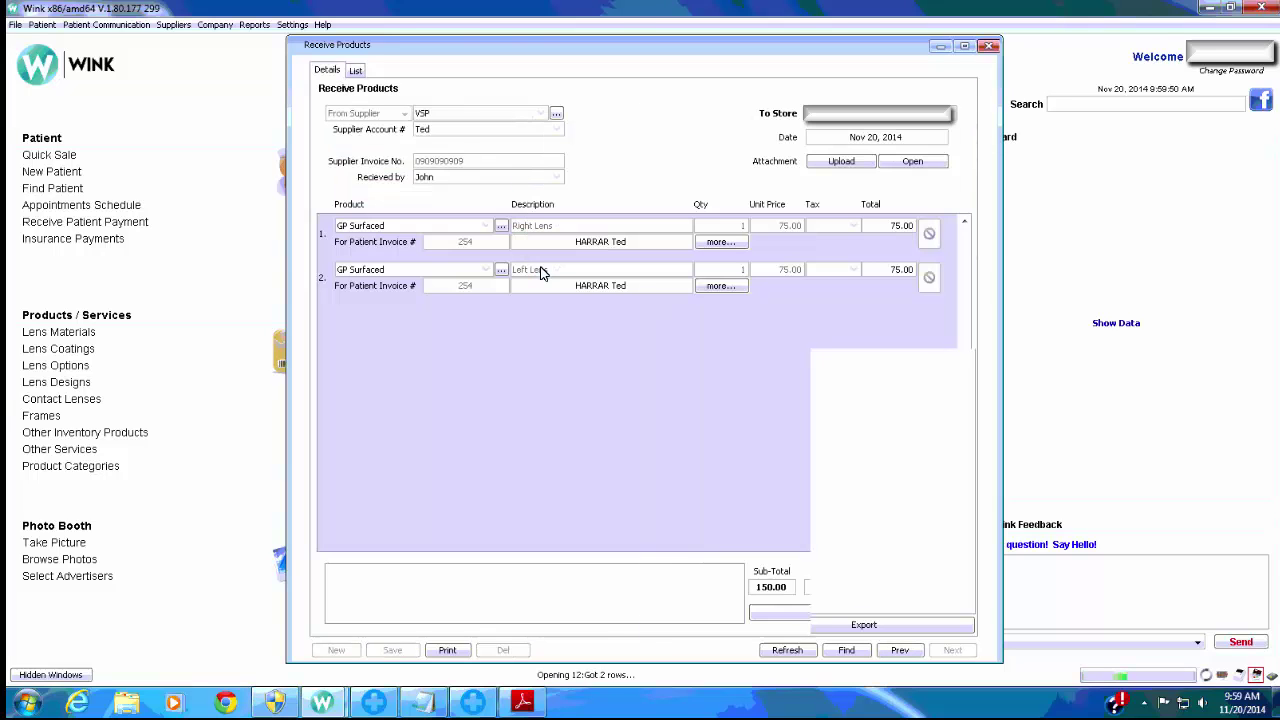
left_click(407, 648)
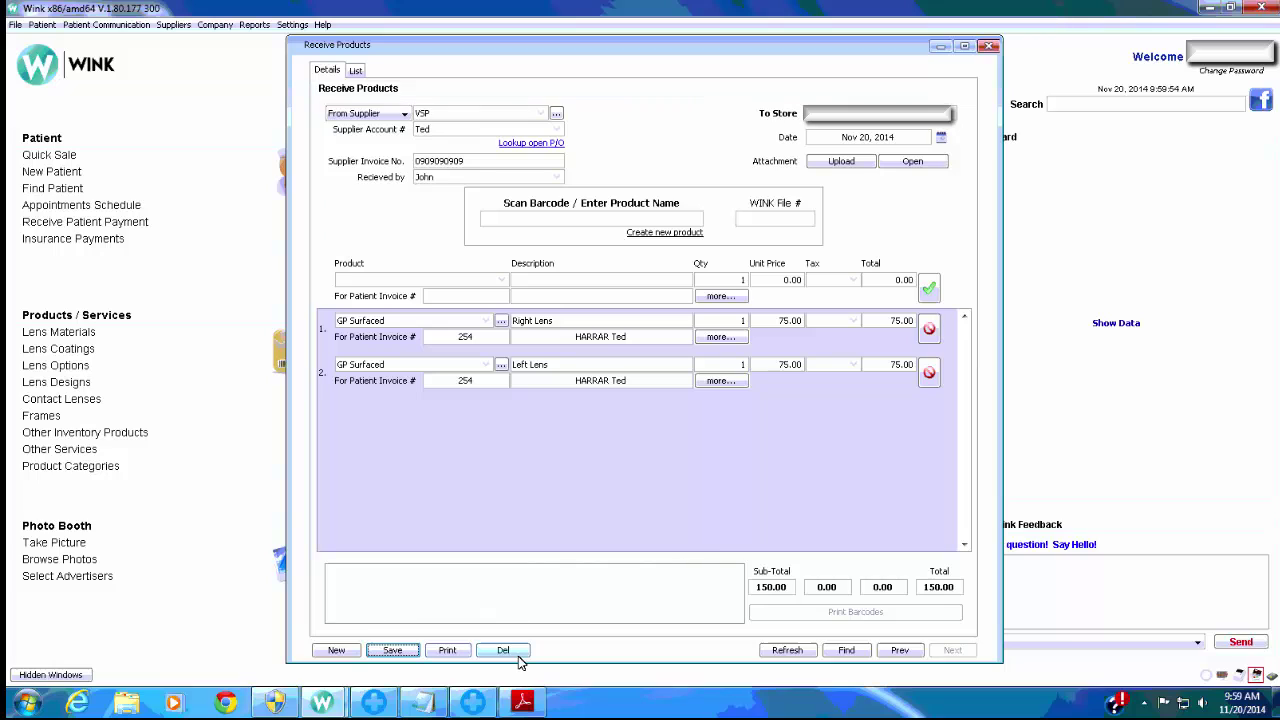
left_click(505, 651)
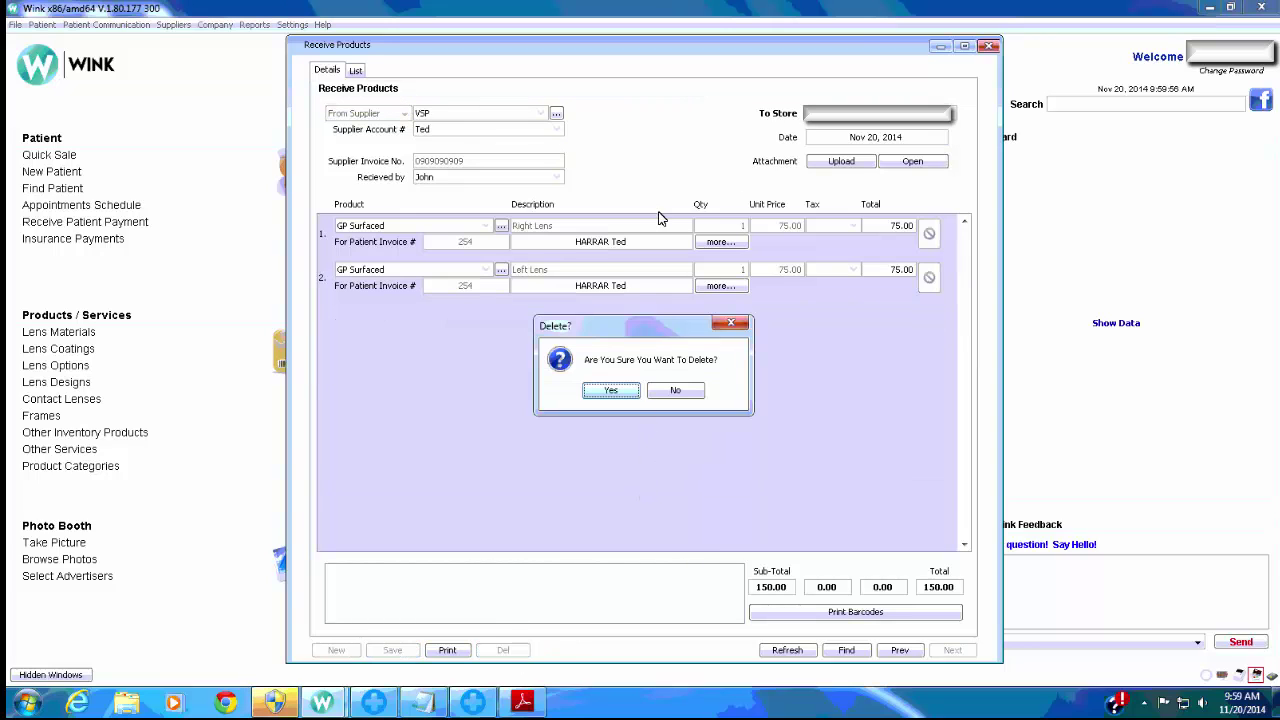
left_click(611, 391)
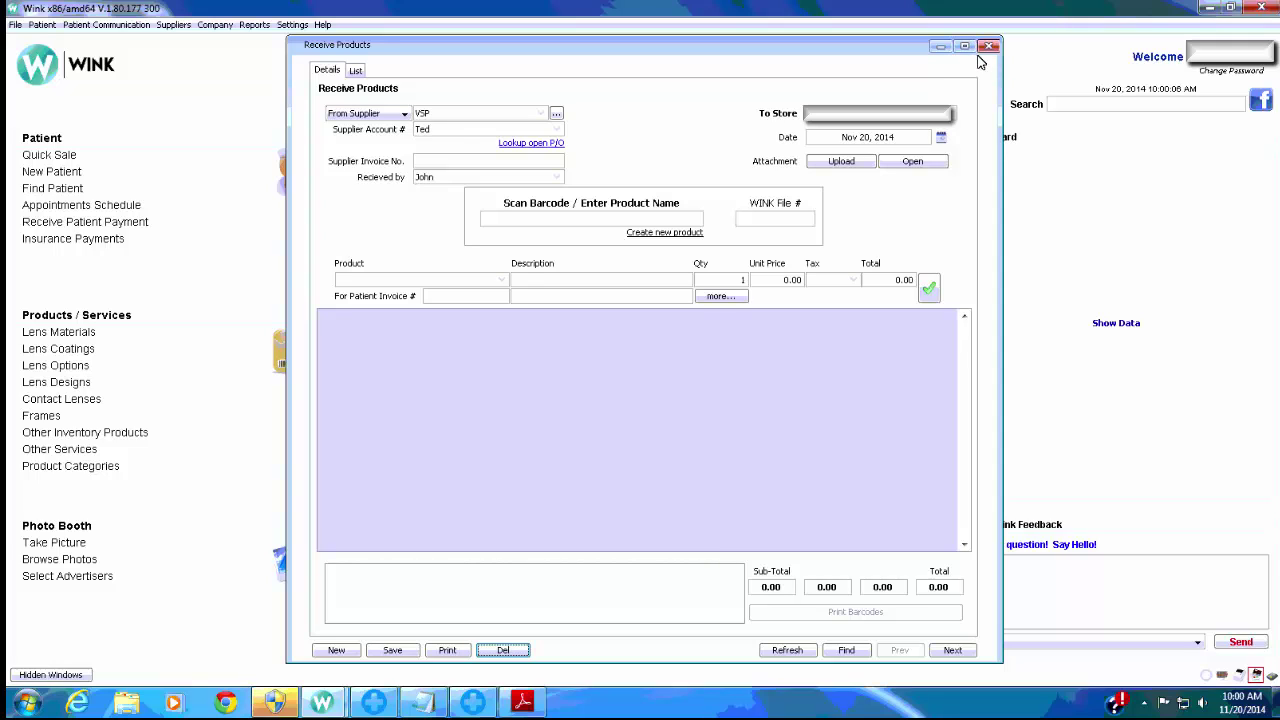
left_click(356, 71)
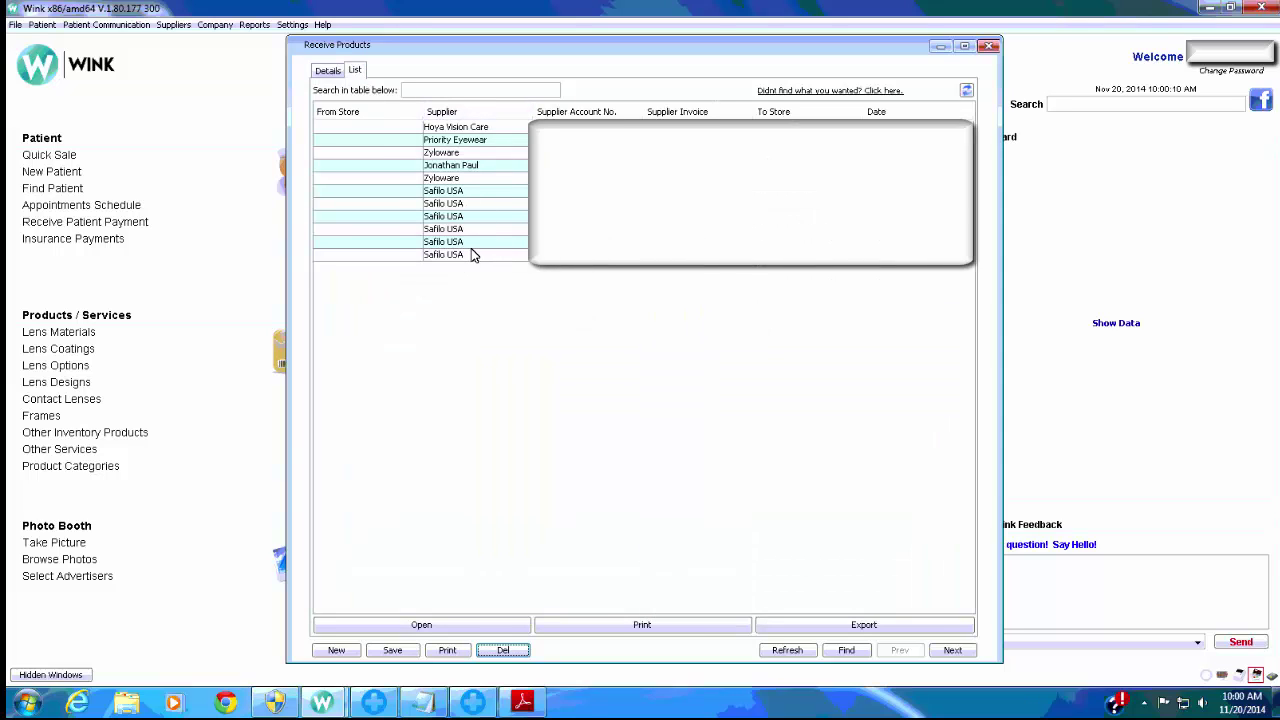
left_click(325, 70)
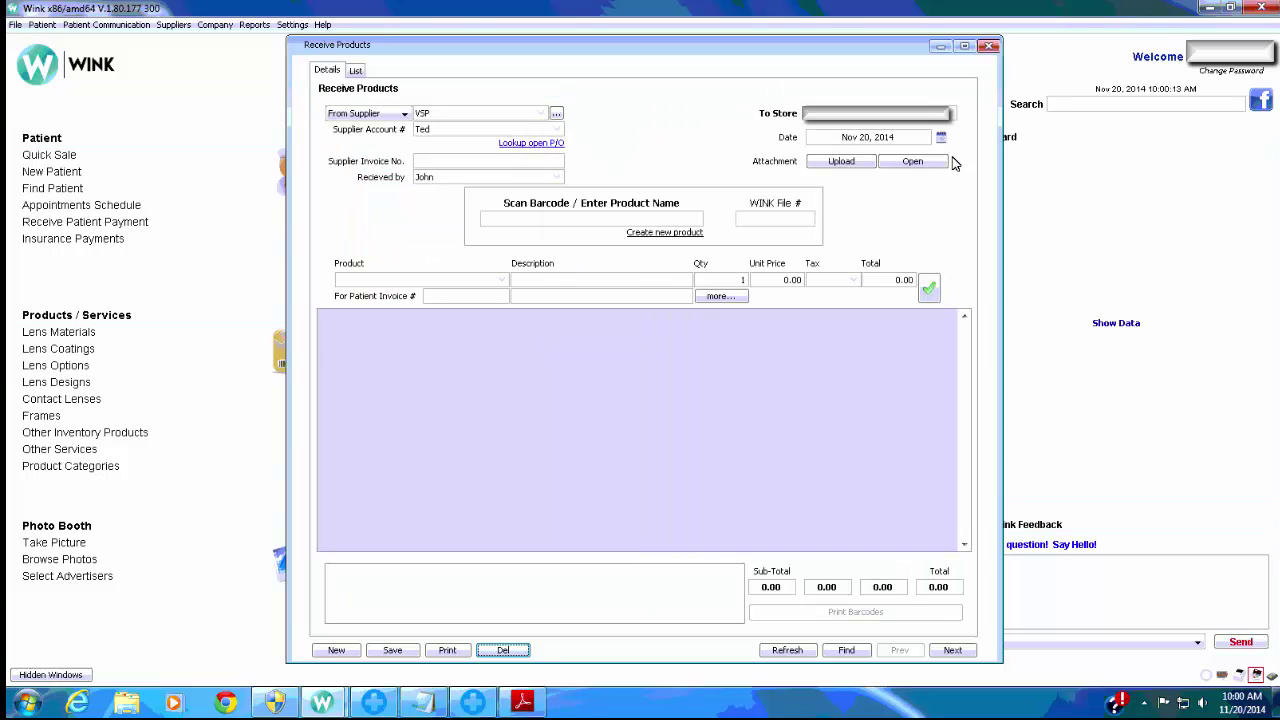
left_click(988, 47)
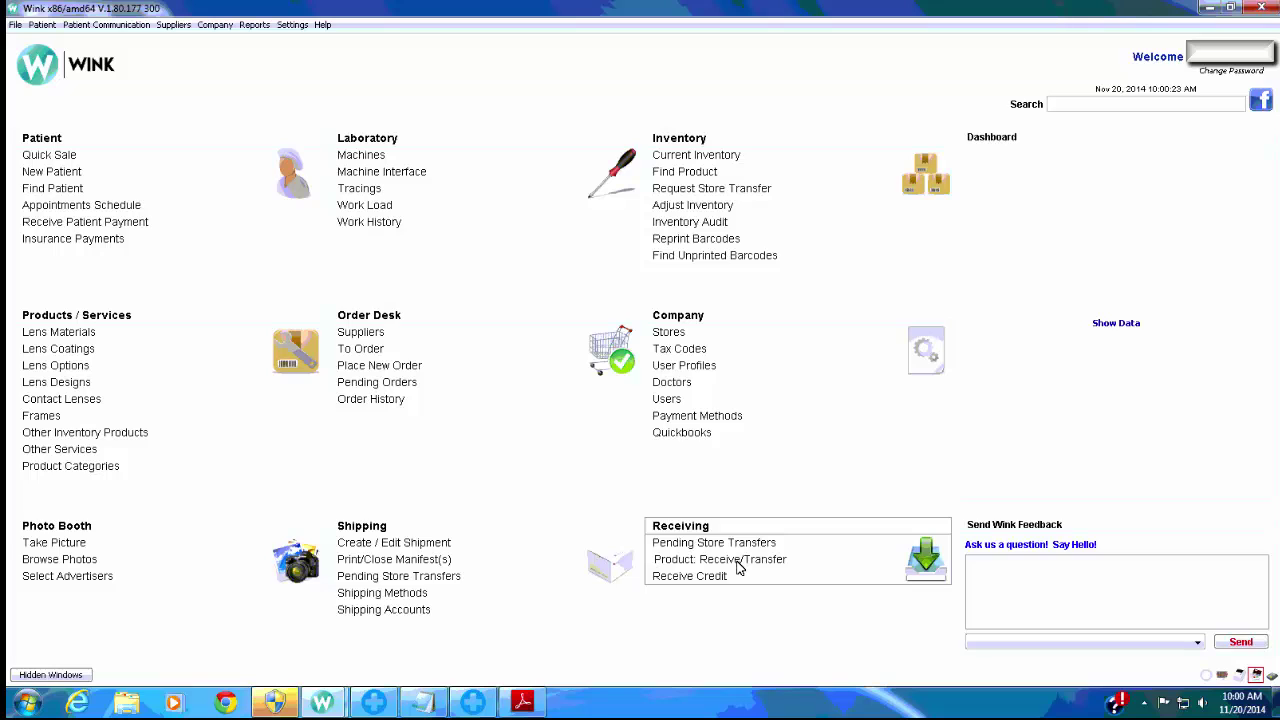
Delete the VSP Rx order for GP Surfaced Glass 1.60 lenses with the Ray Ban 3132 frame and close the Rx Orders window.
left_click(374, 366)
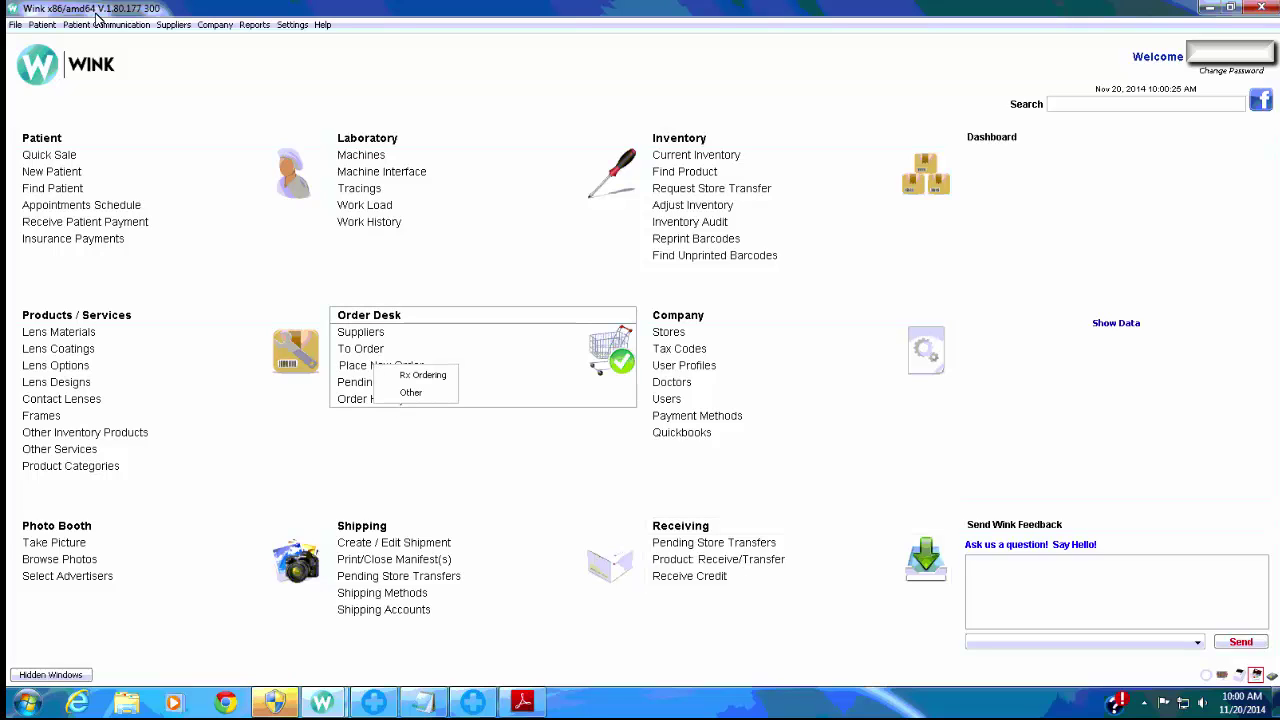
left_click(421, 378)
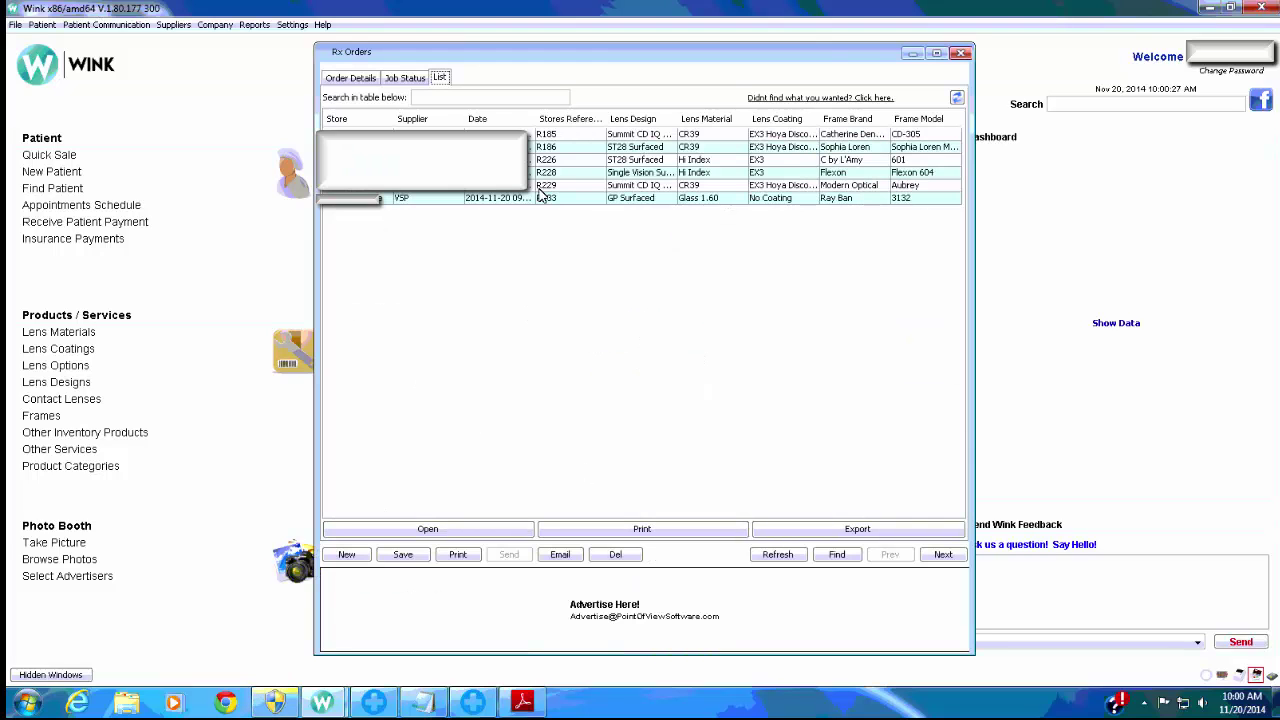
double_click(476, 199)
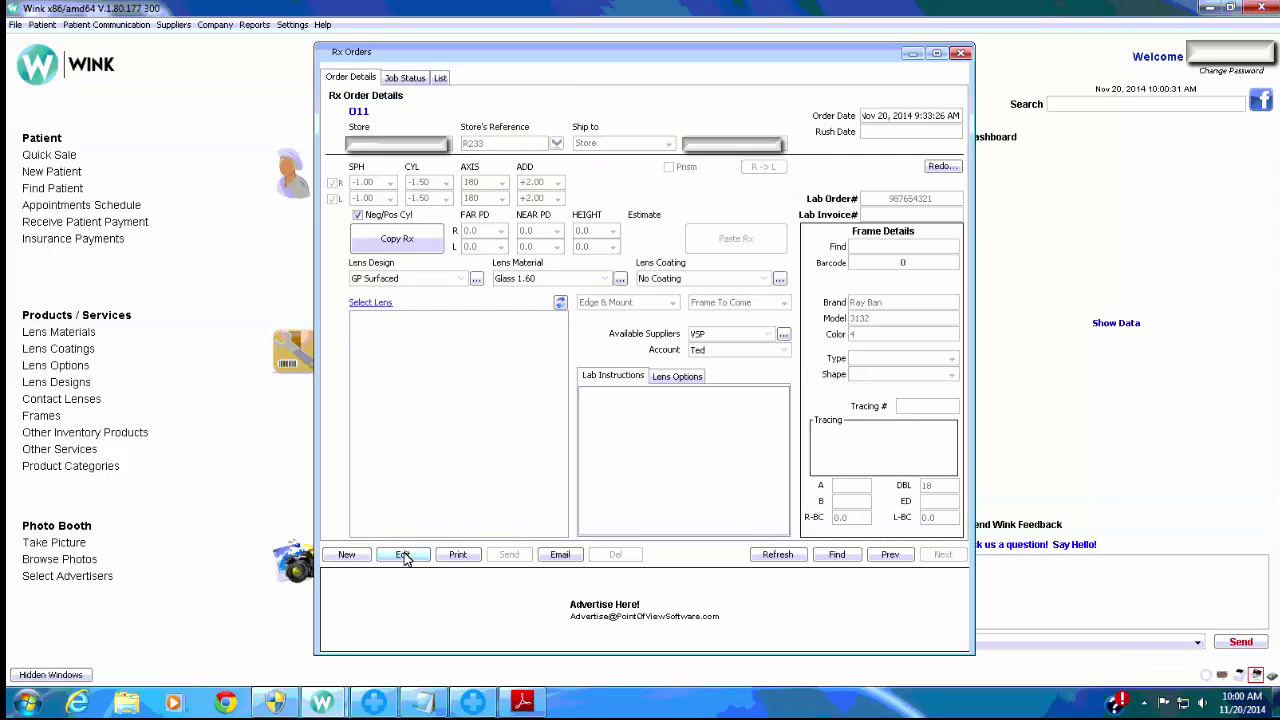
left_click(403, 554)
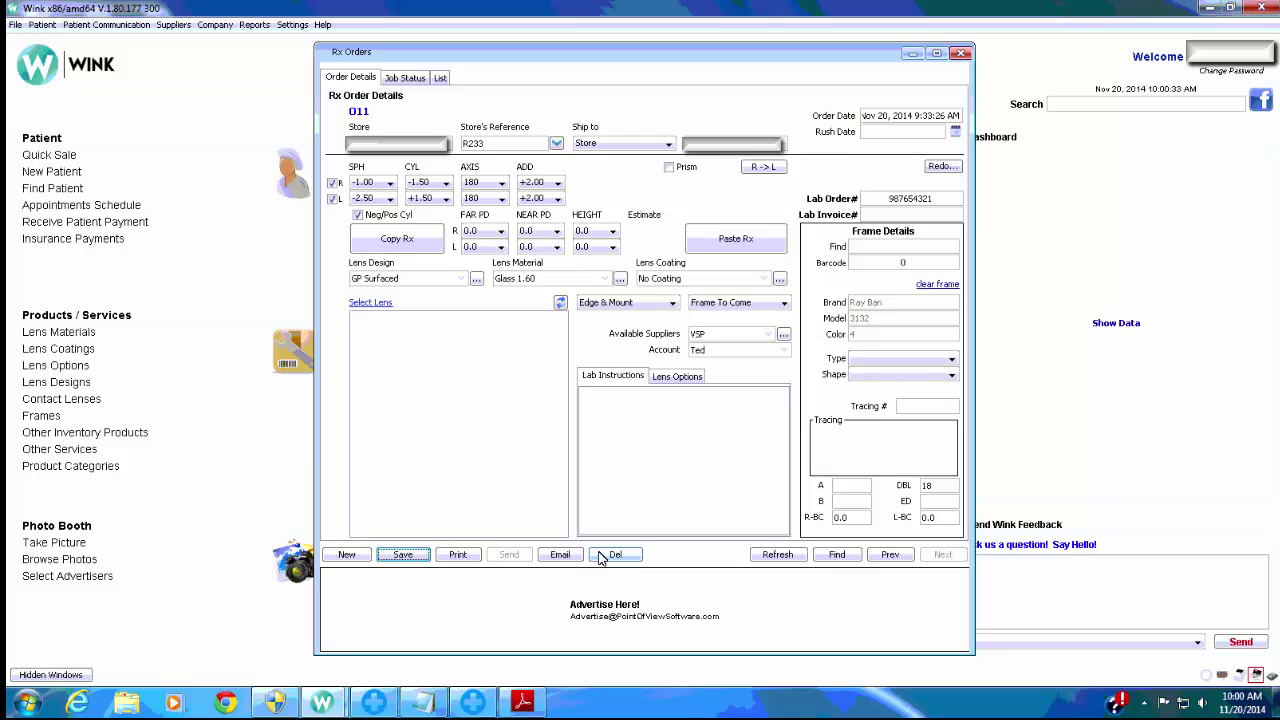
left_click(614, 555)
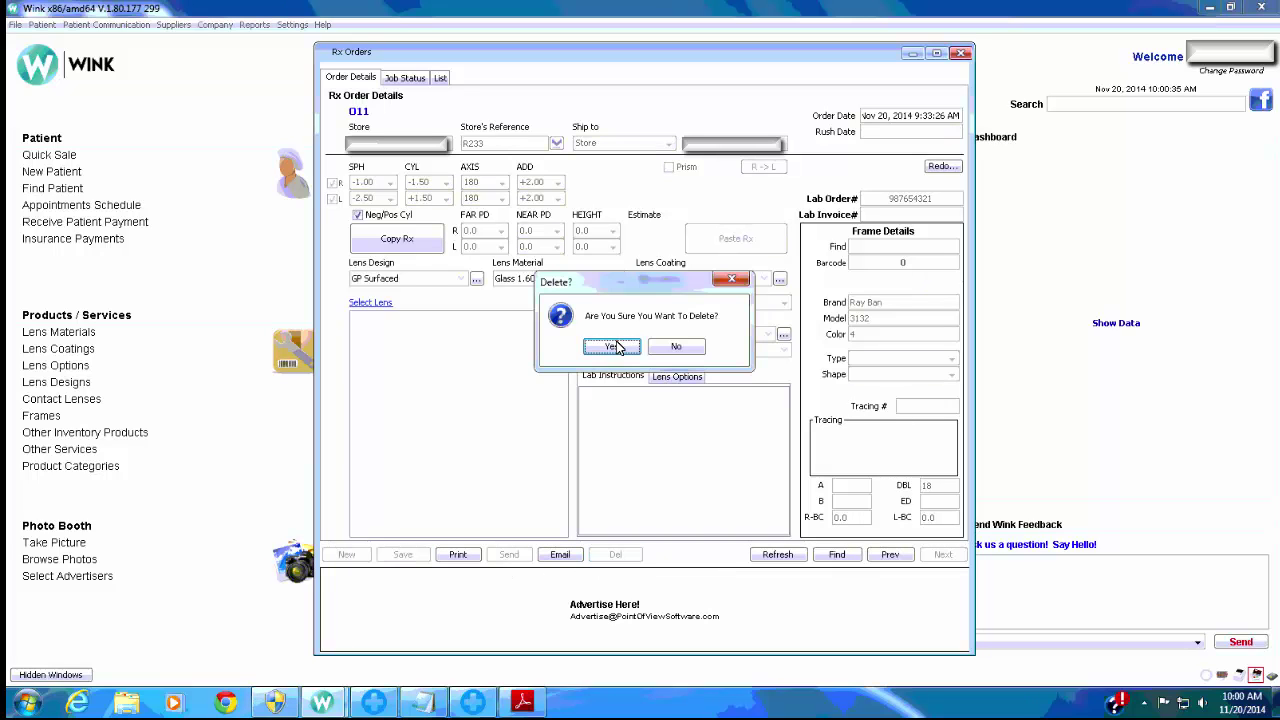
key("Return")
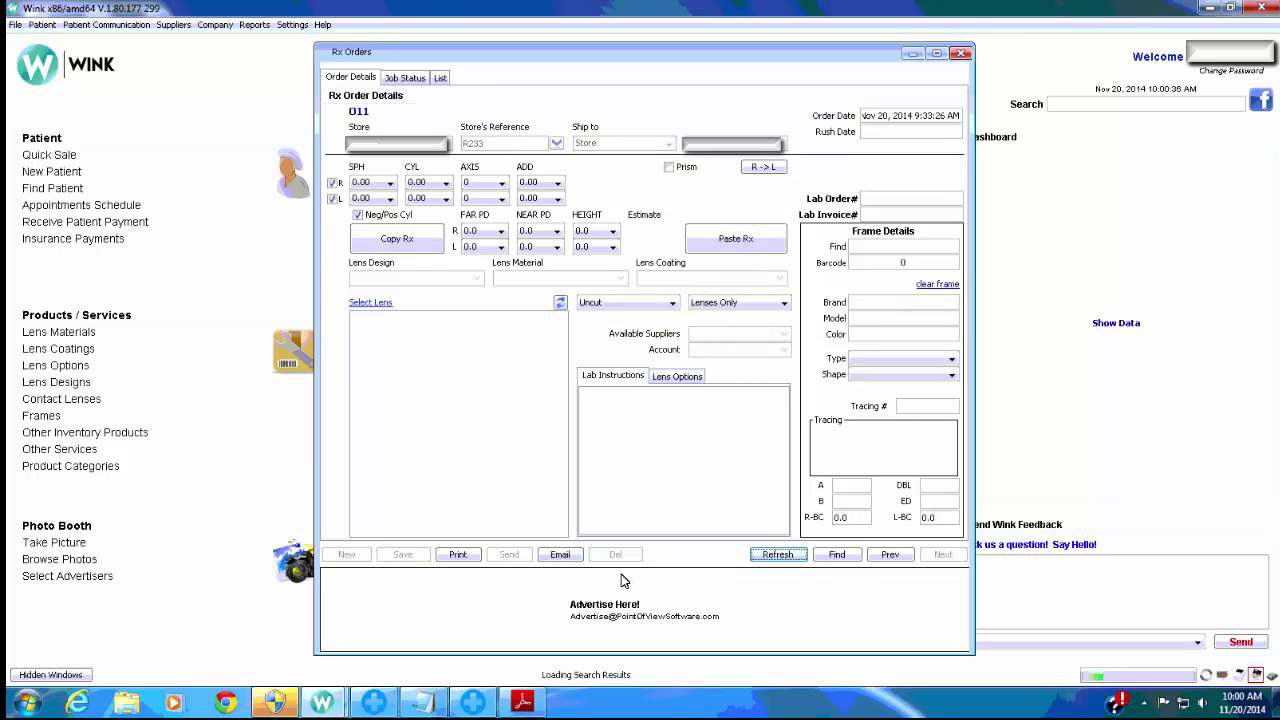
left_click(960, 52)
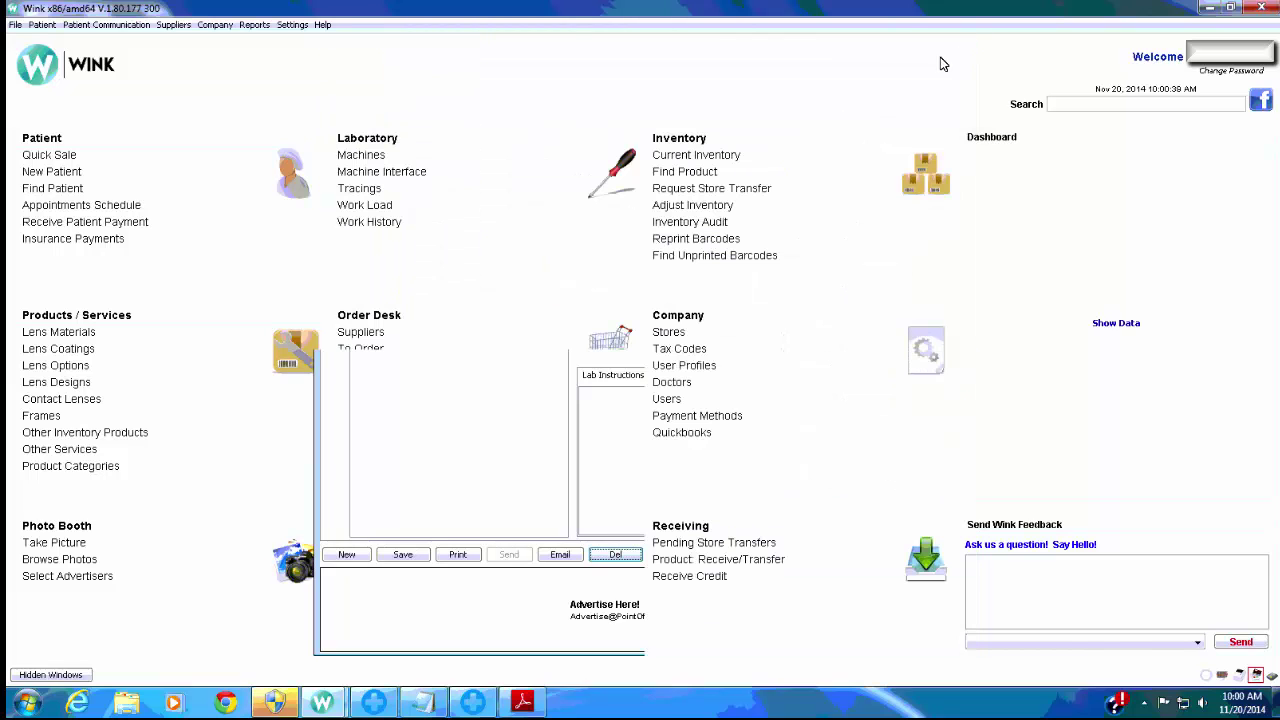
Find the patient by last name and open the matching patient file.
left_click(55, 189)
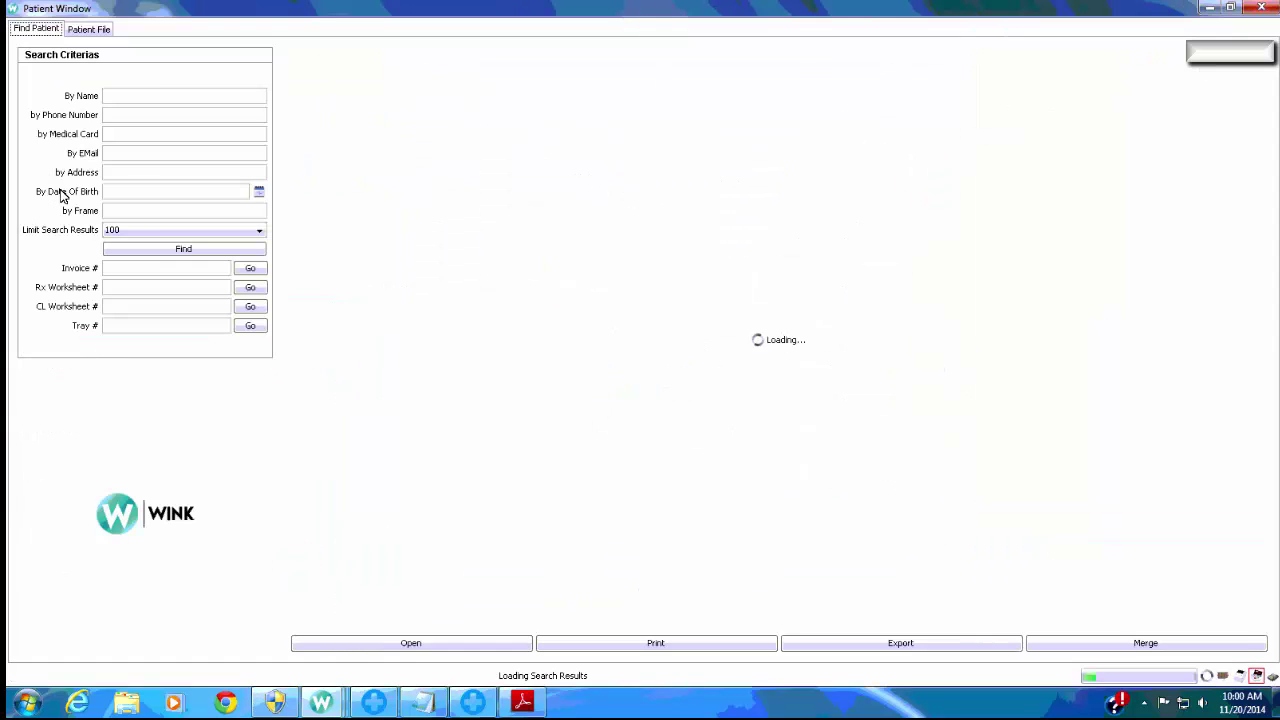
left_click(171, 97)
type("harrar")
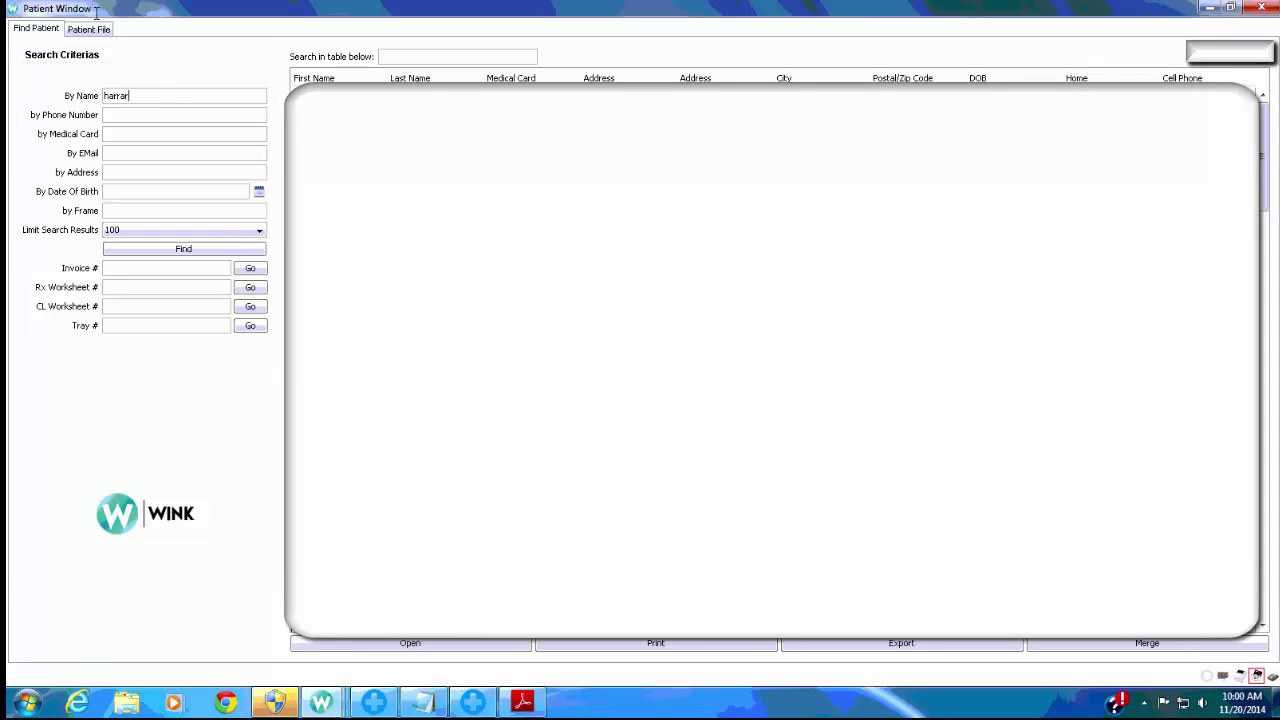
key("Return")
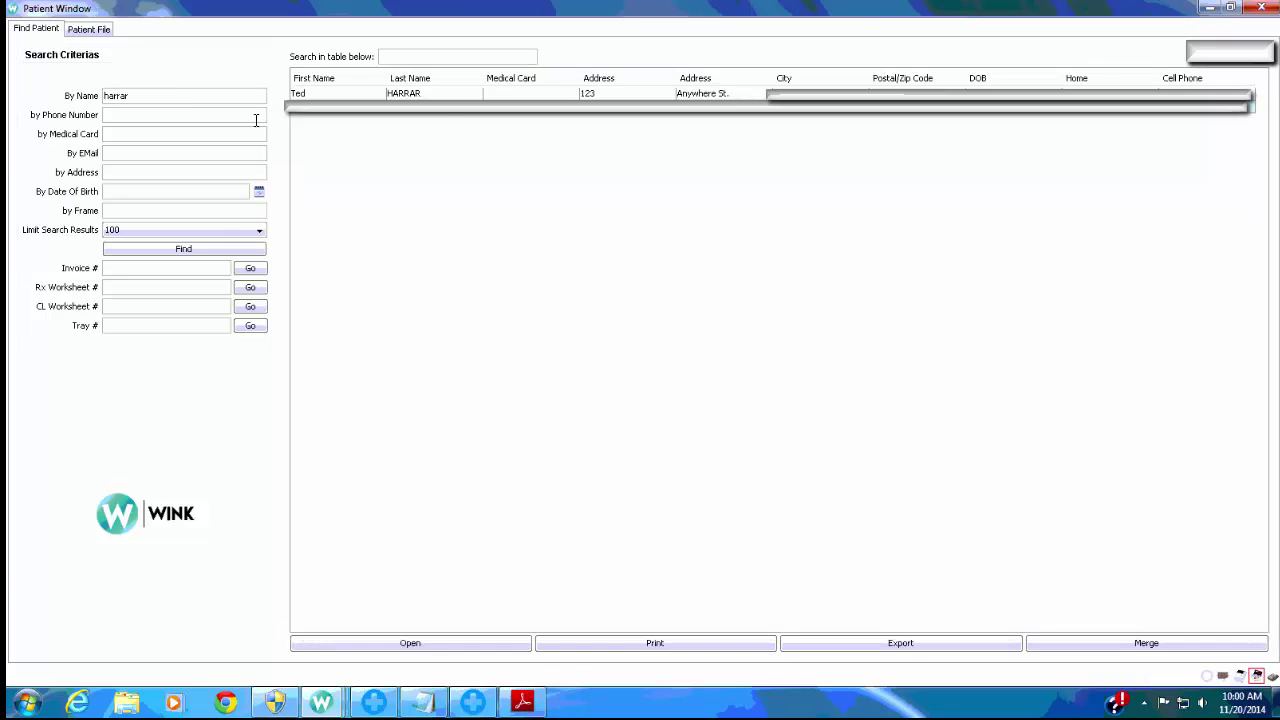
double_click(423, 93)
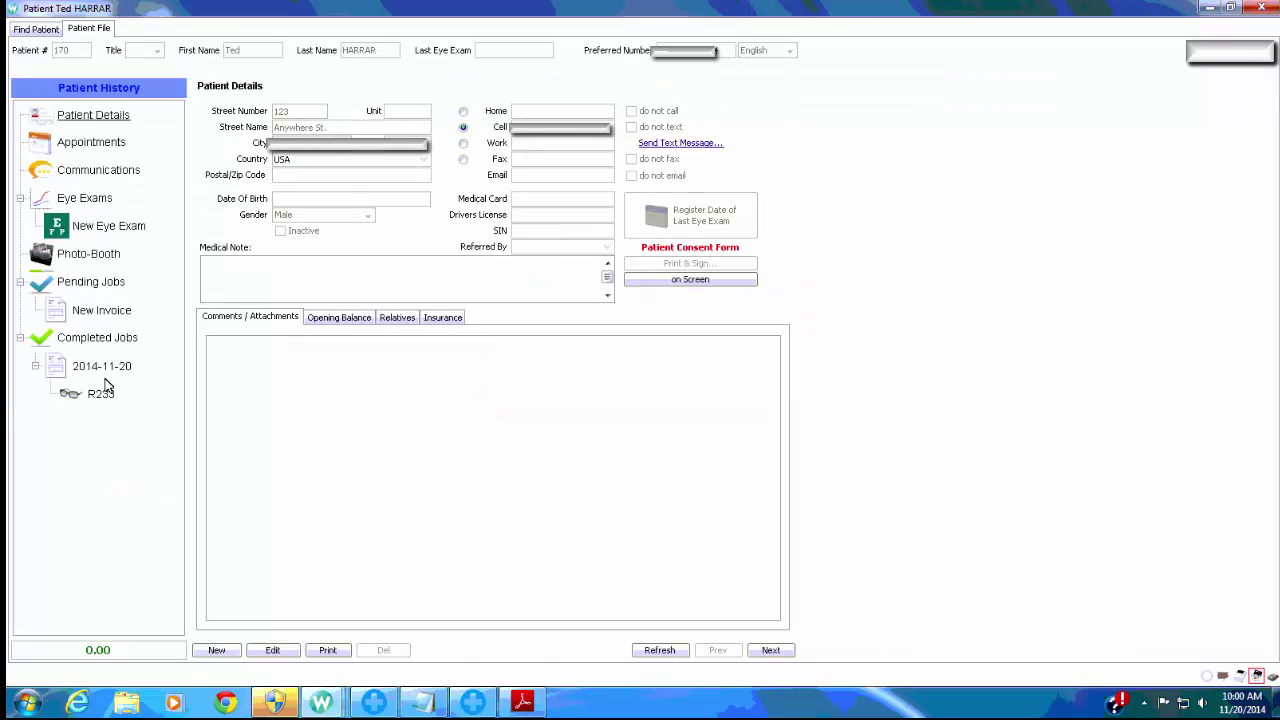
Delete the patient's completed 2014-11-20 invoice together with the payments received towards it, and close the patient window.
left_click(104, 367)
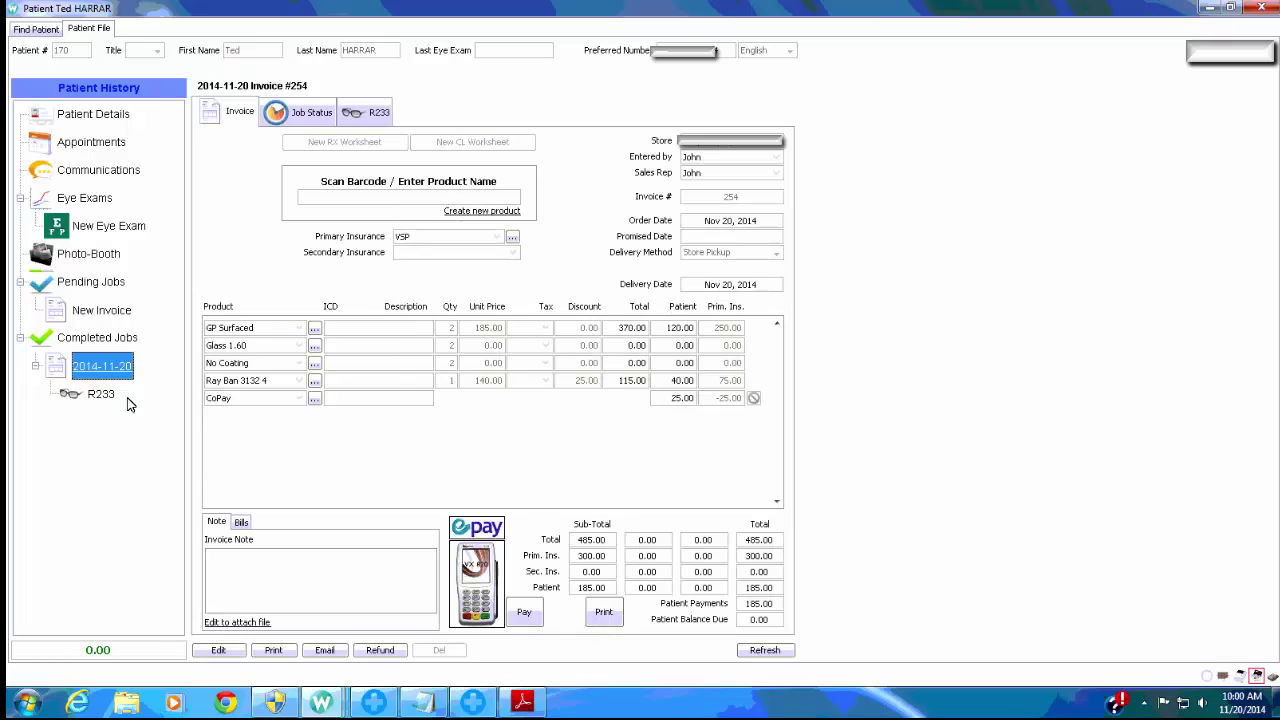
left_click(229, 652)
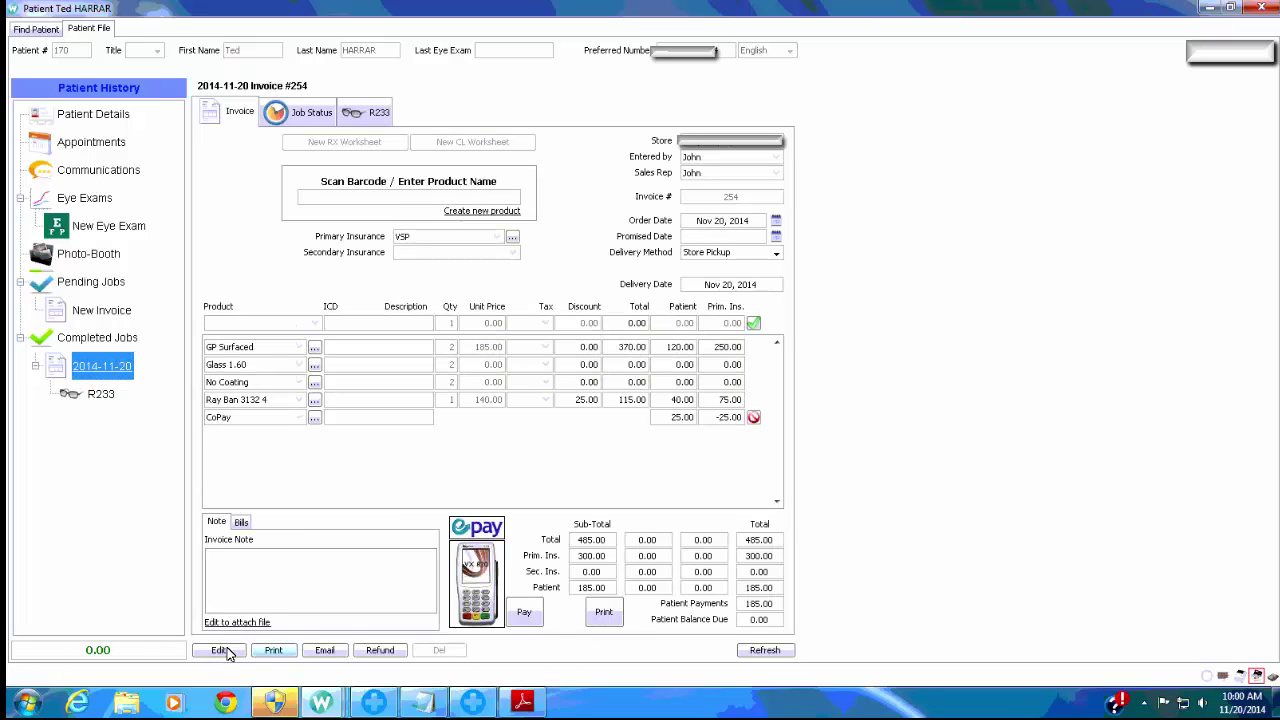
left_click(446, 652)
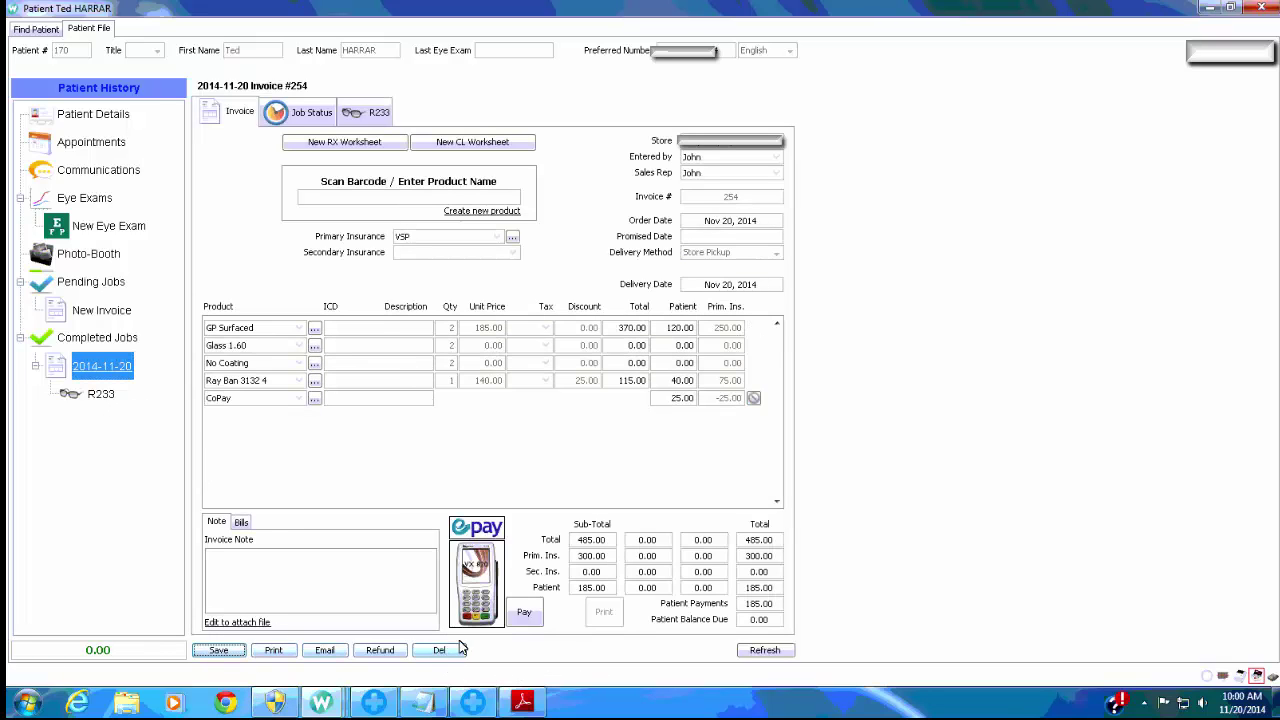
left_click(460, 406)
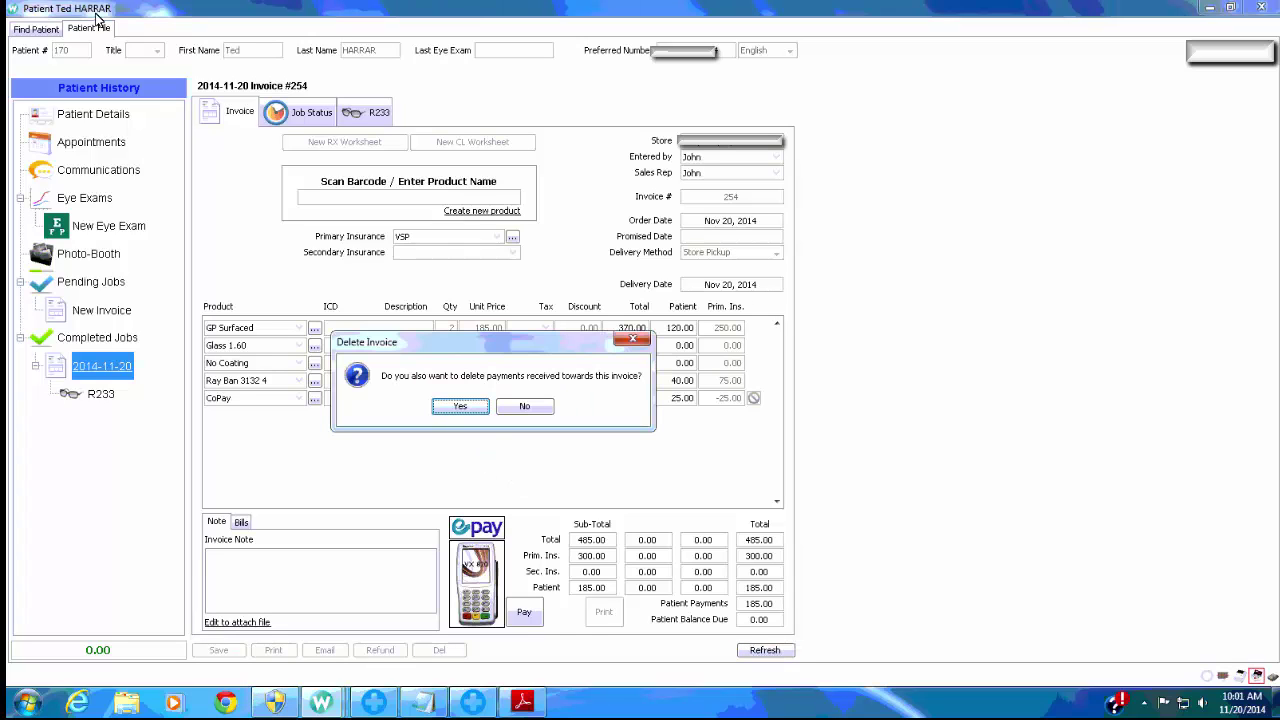
left_click(468, 408)
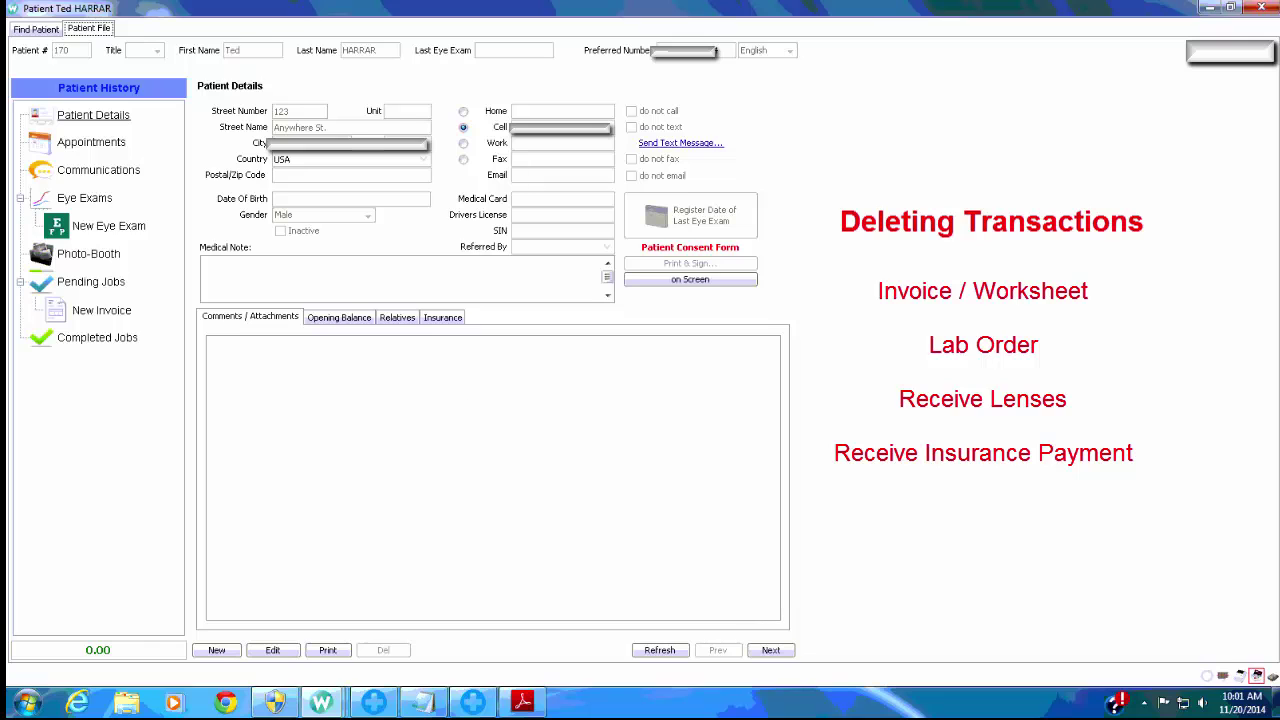
left_click(1261, 9)
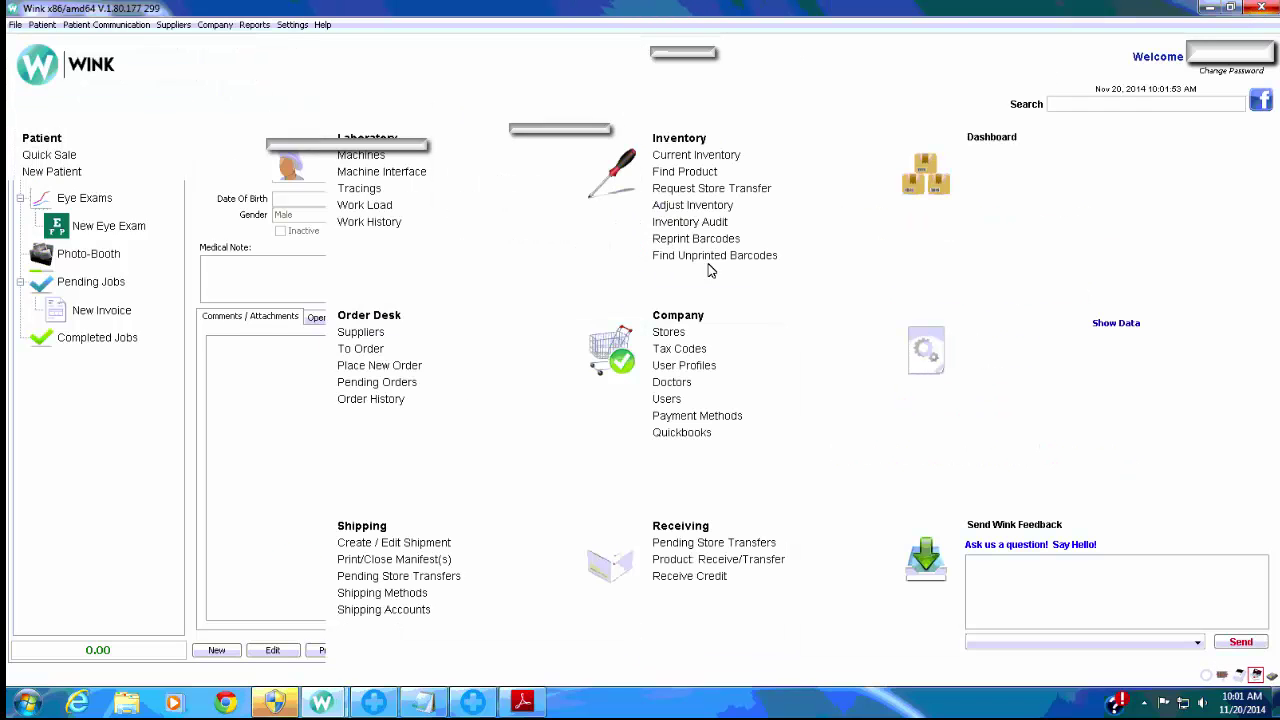
Generate today's patient Sales Details report for all stores and sales reps, check it for remaining sales and close it.
left_click(252, 26)
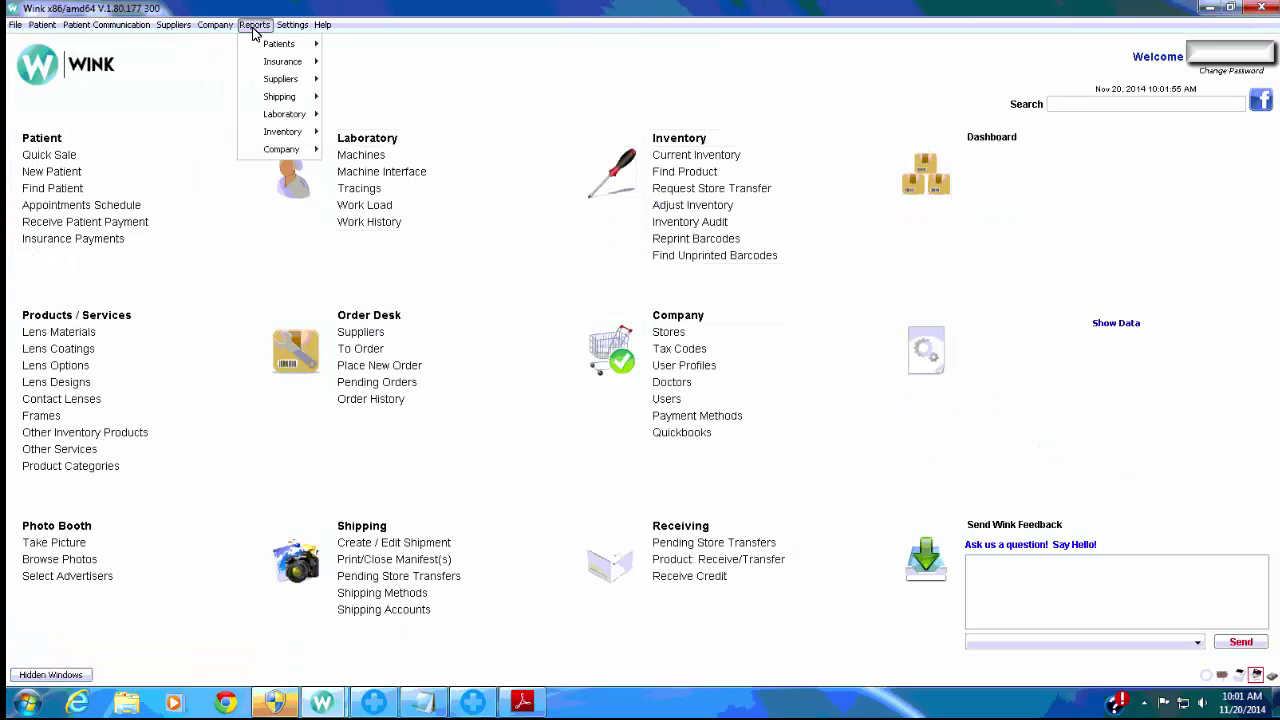
key("Right")
key("Left")
mouse_move(279, 50)
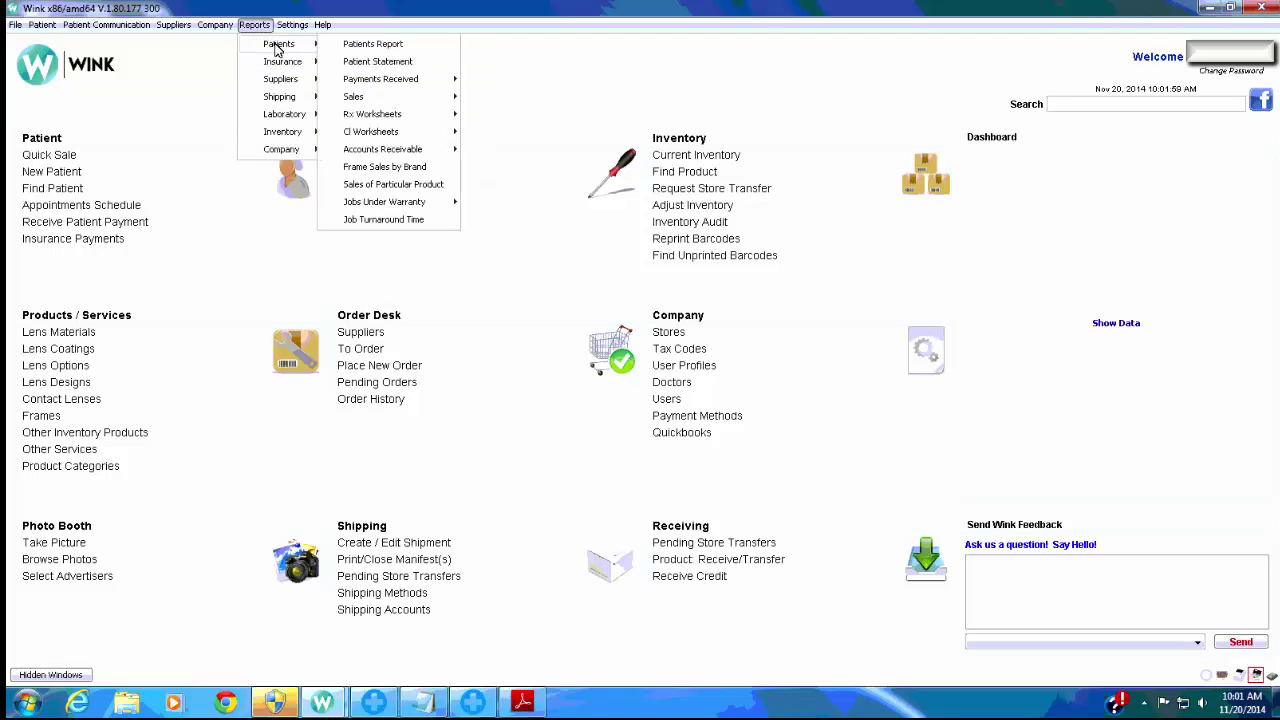
mouse_move(407, 100)
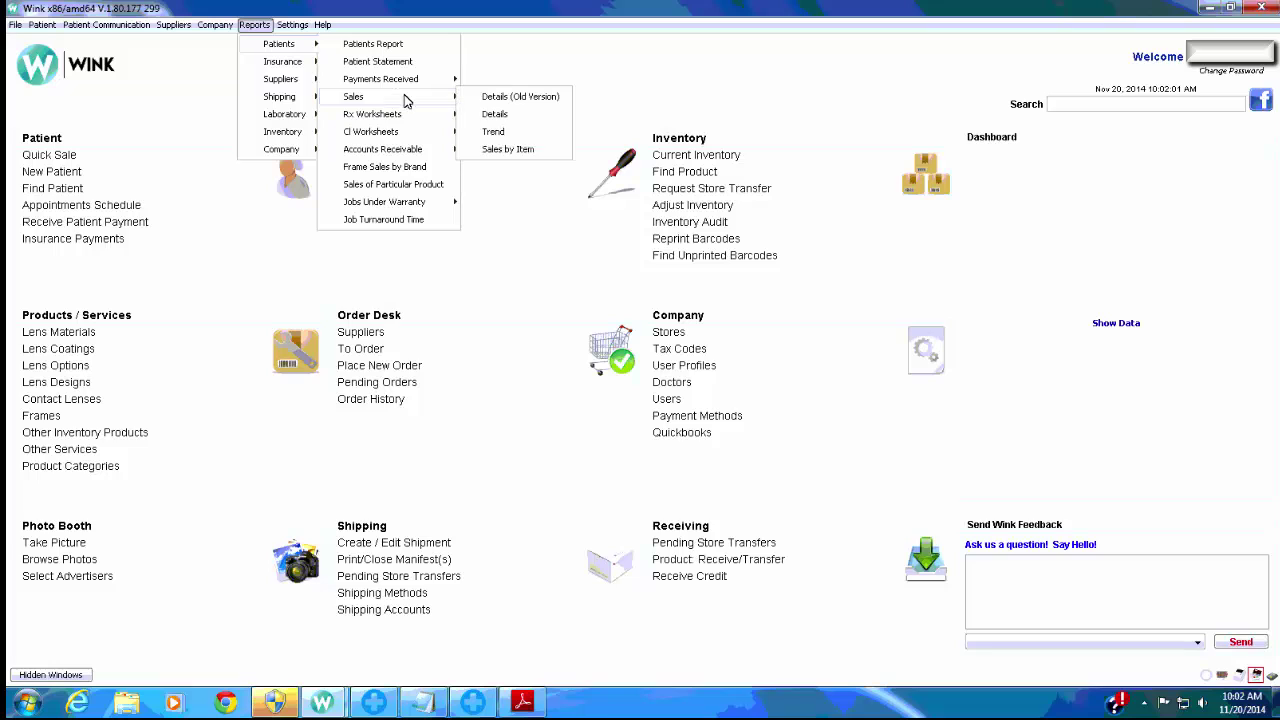
left_click(500, 115)
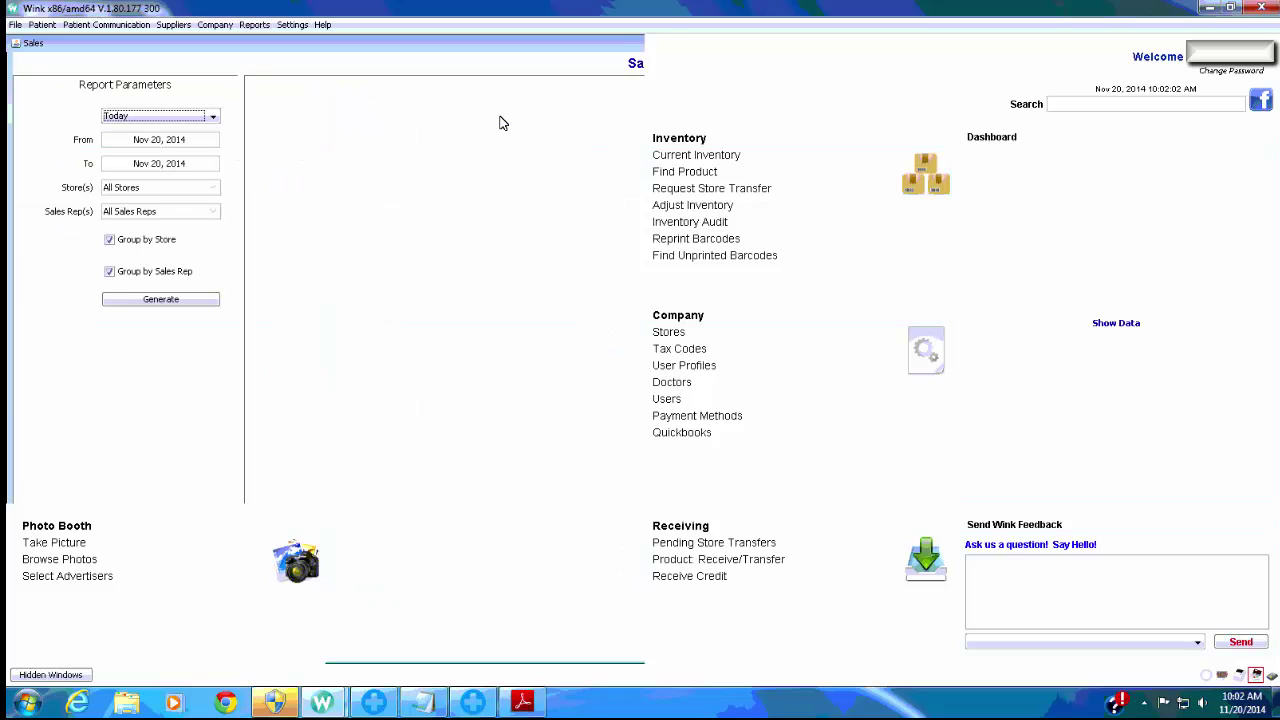
left_click(186, 302)
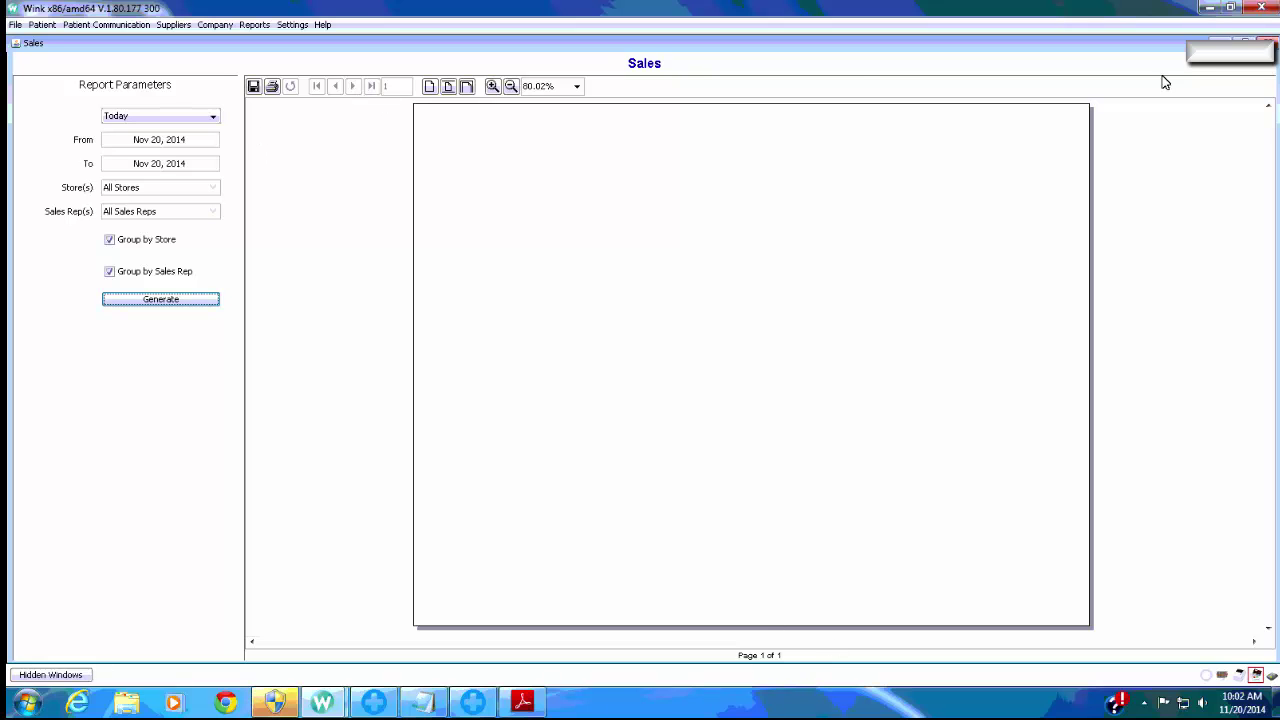
left_click(1266, 44)
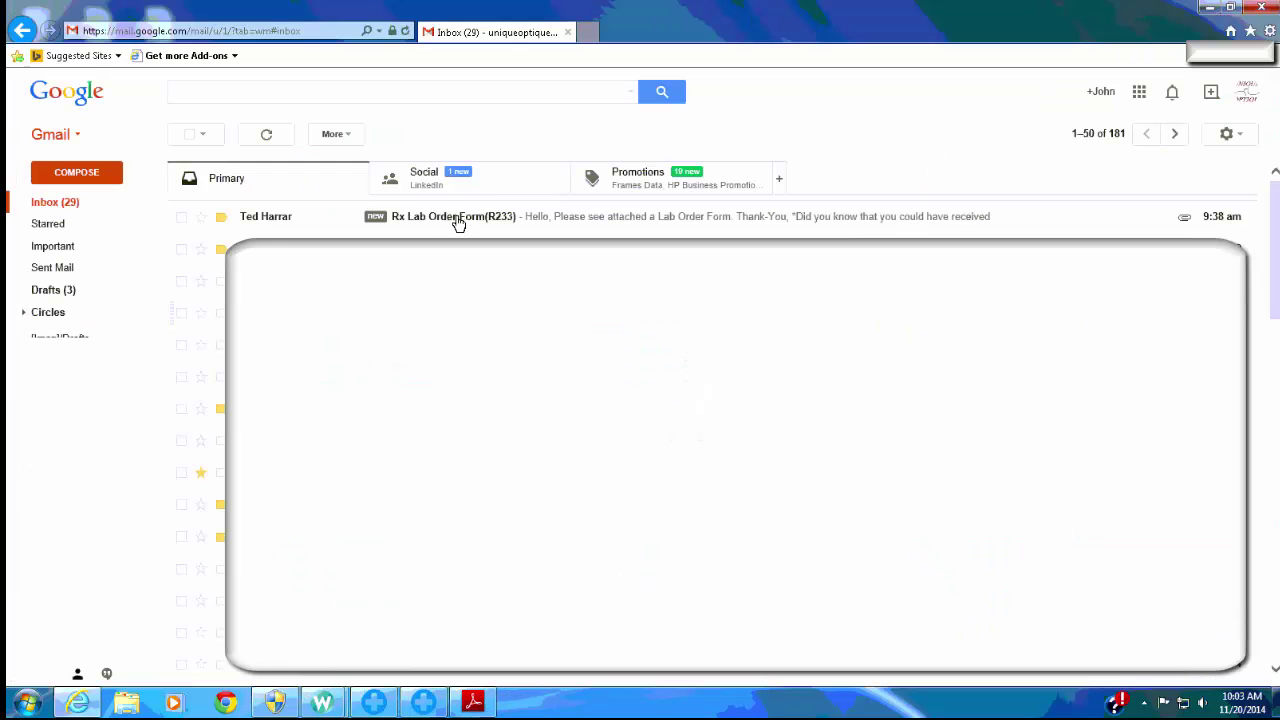
In the Gmail inbox, open the Rx Lab Order Form e-mail and read through its attached PDF 1416504855001.pdf.
left_click(457, 218)
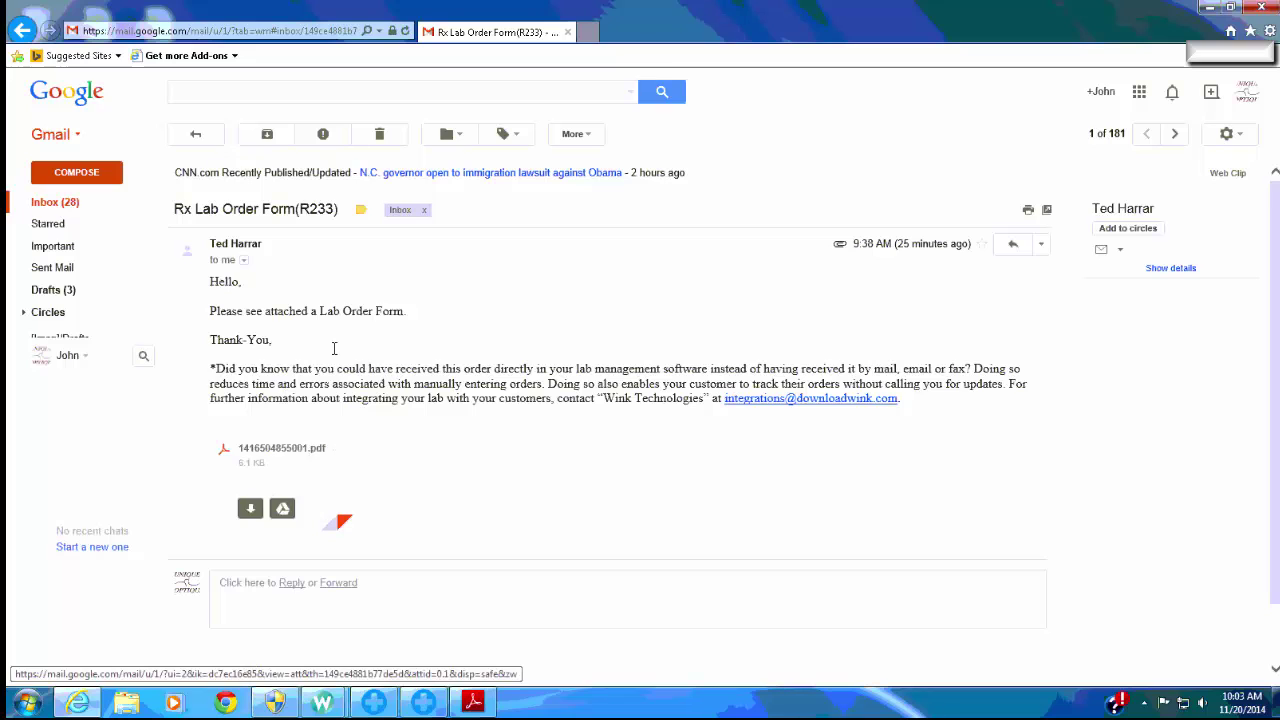
left_click(252, 490)
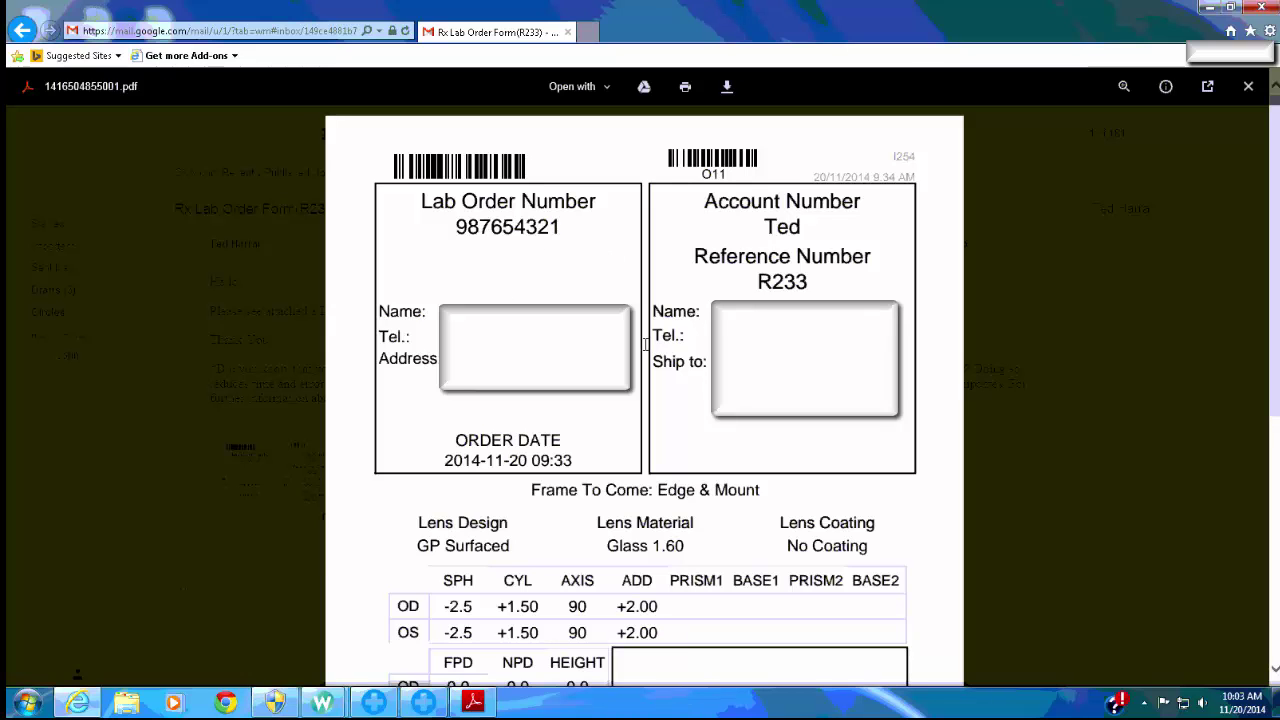
scroll(540, 280, "down", 5)
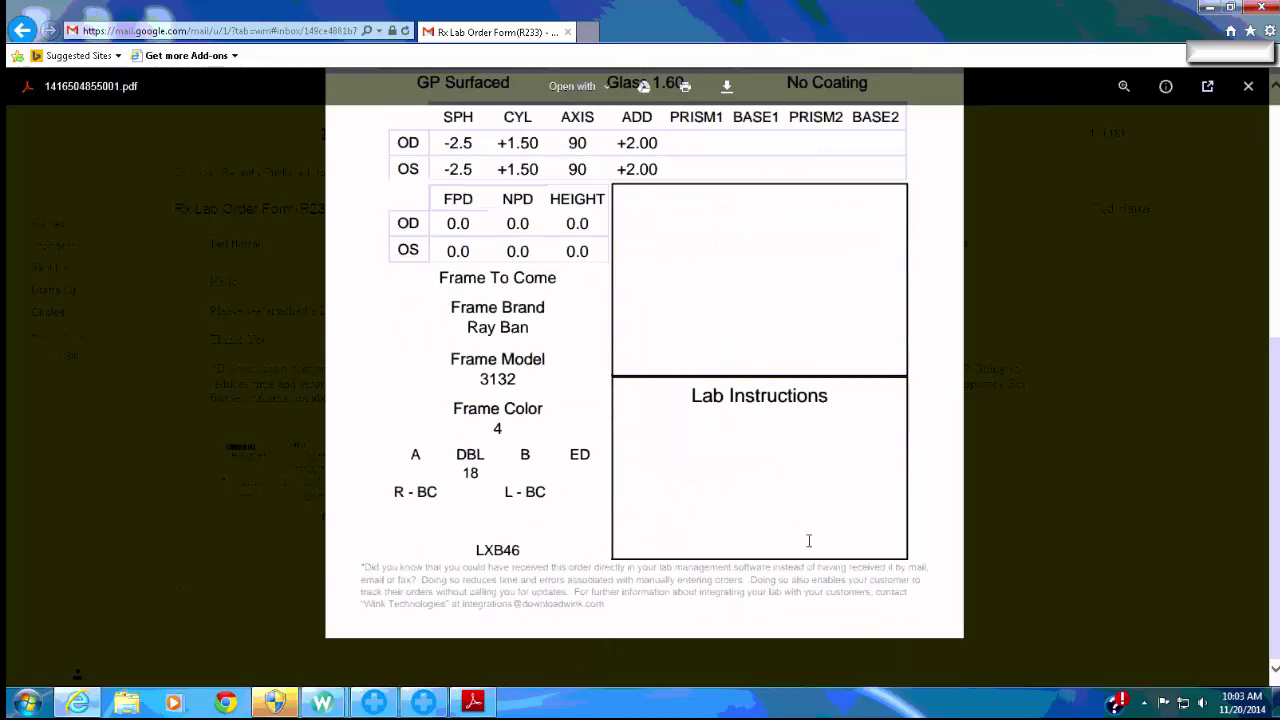